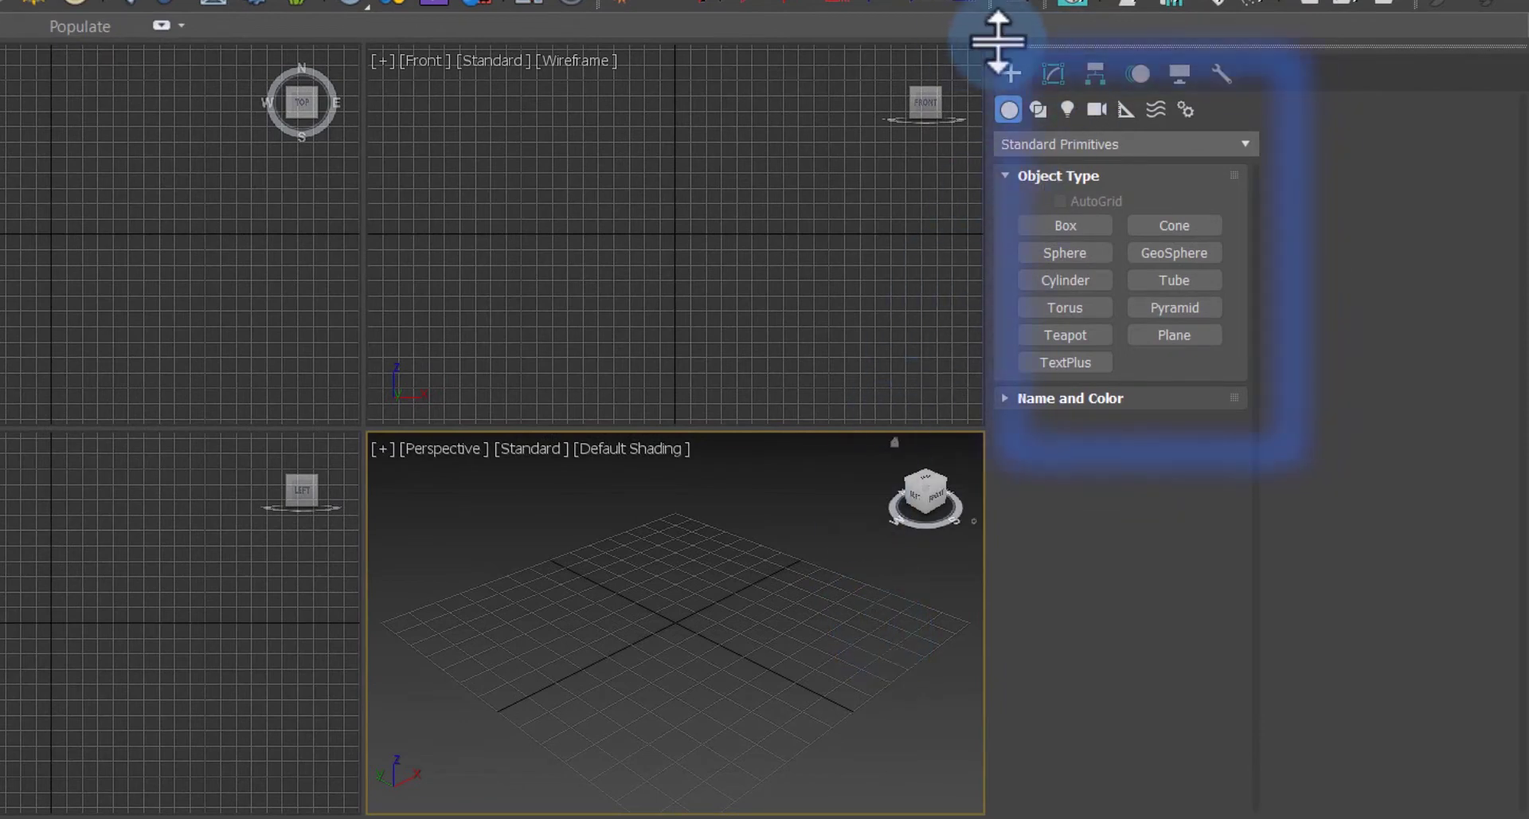
# Step: Activate the Line spline tool and maximize the Top viewport
pyautogui.click(1038, 110)
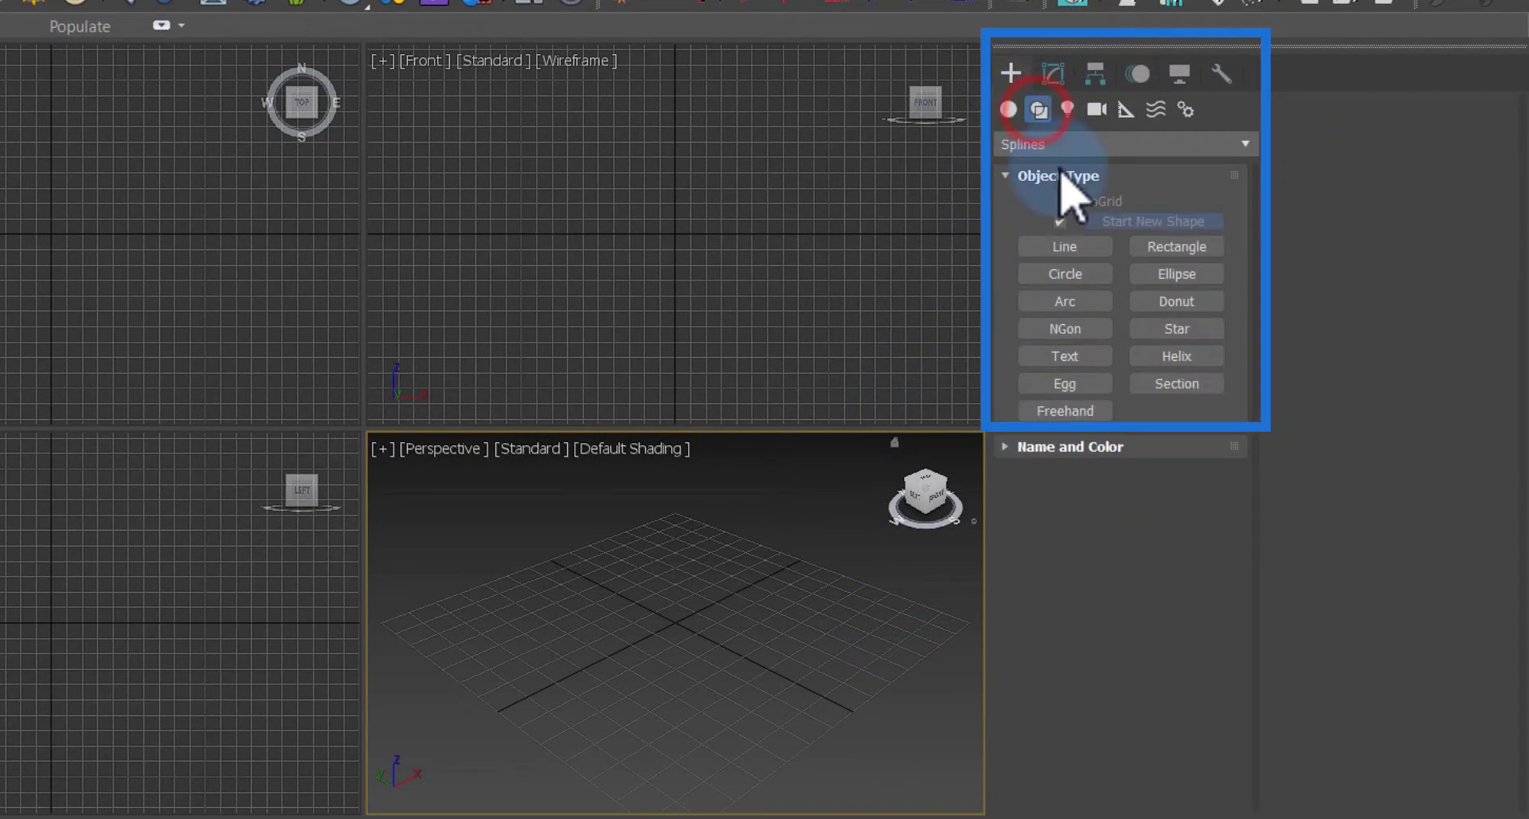
pyautogui.click(1063, 249)
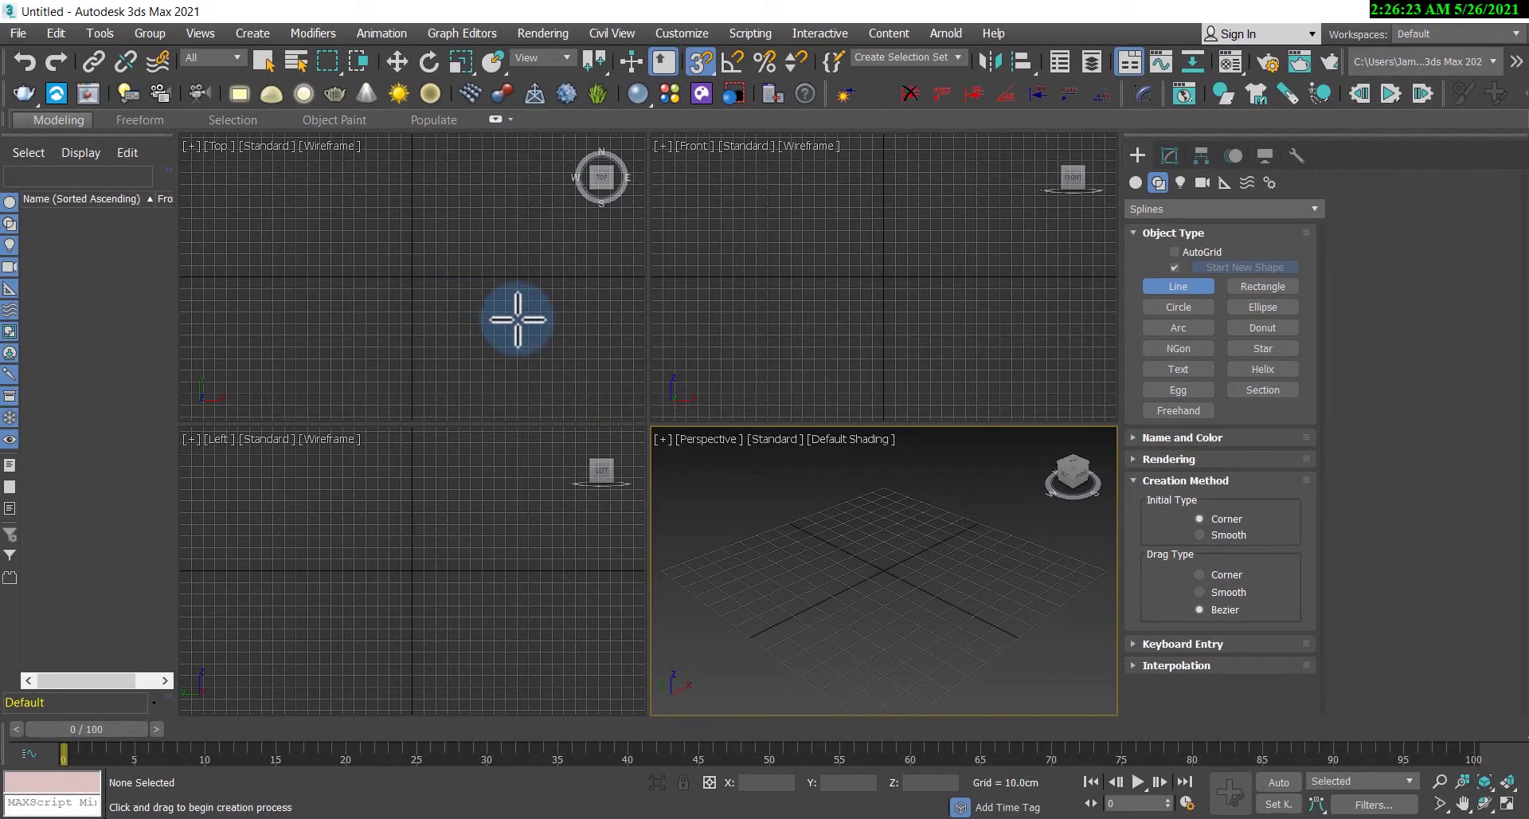
pyautogui.click(426, 257)
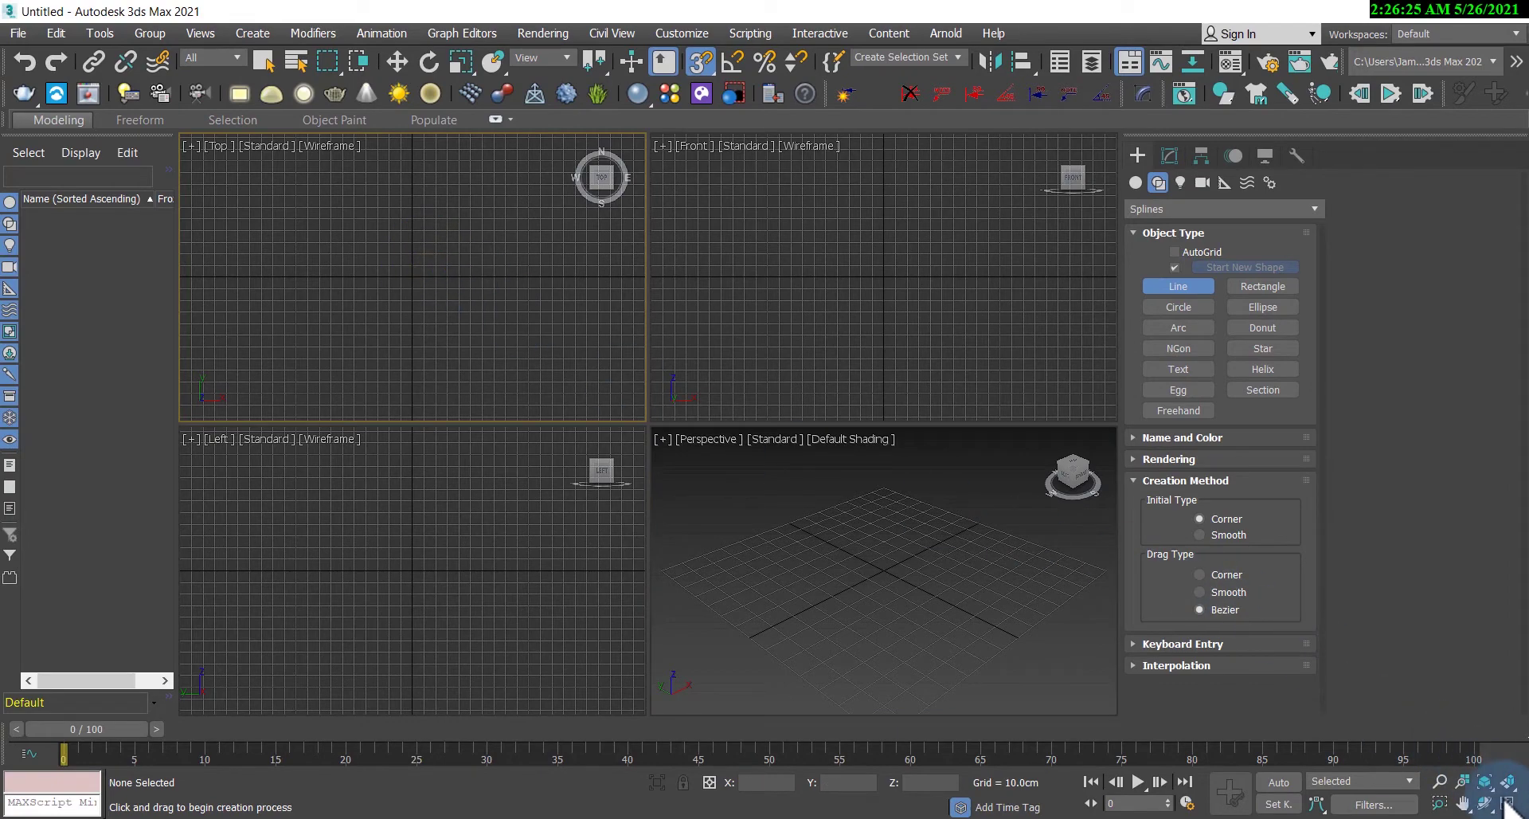
pyautogui.click(1508, 803)
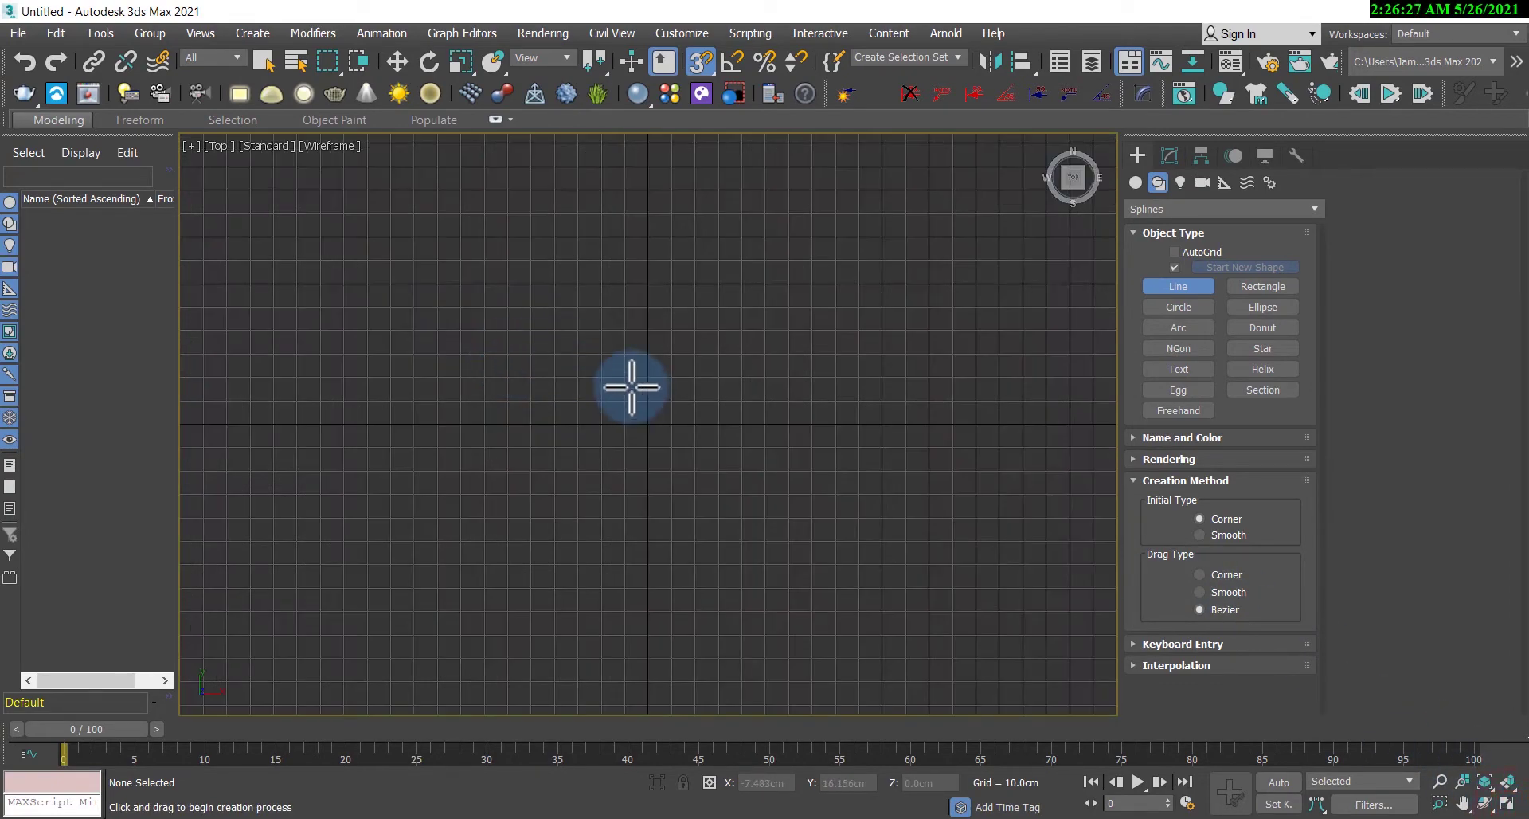
# Step: Draw an open freeform line with ten corner vertices across the Top view and delete it
pyautogui.click(307, 418)
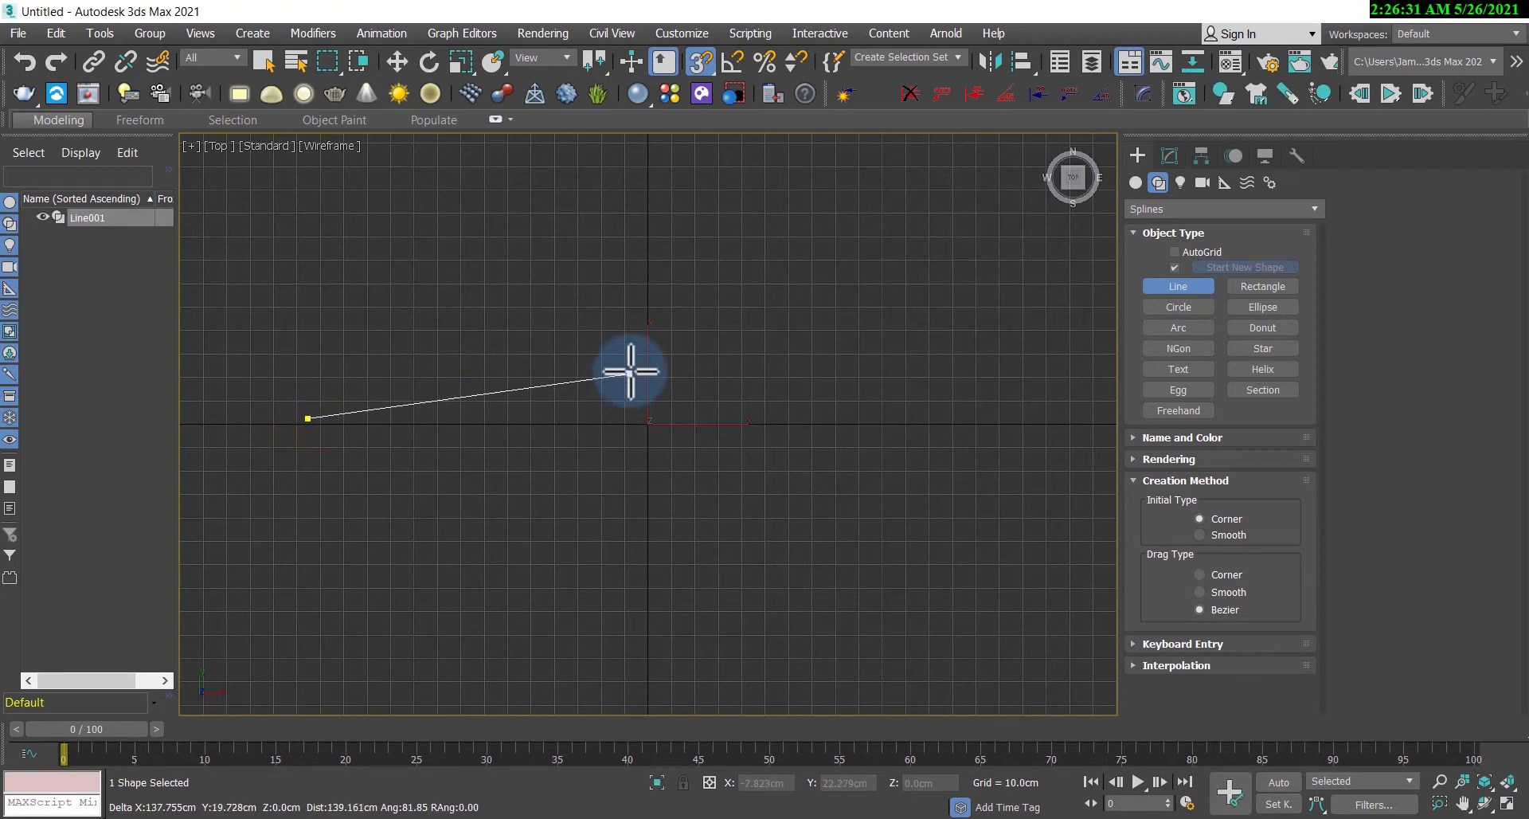
pyautogui.click(630, 370)
pyautogui.click(940, 413)
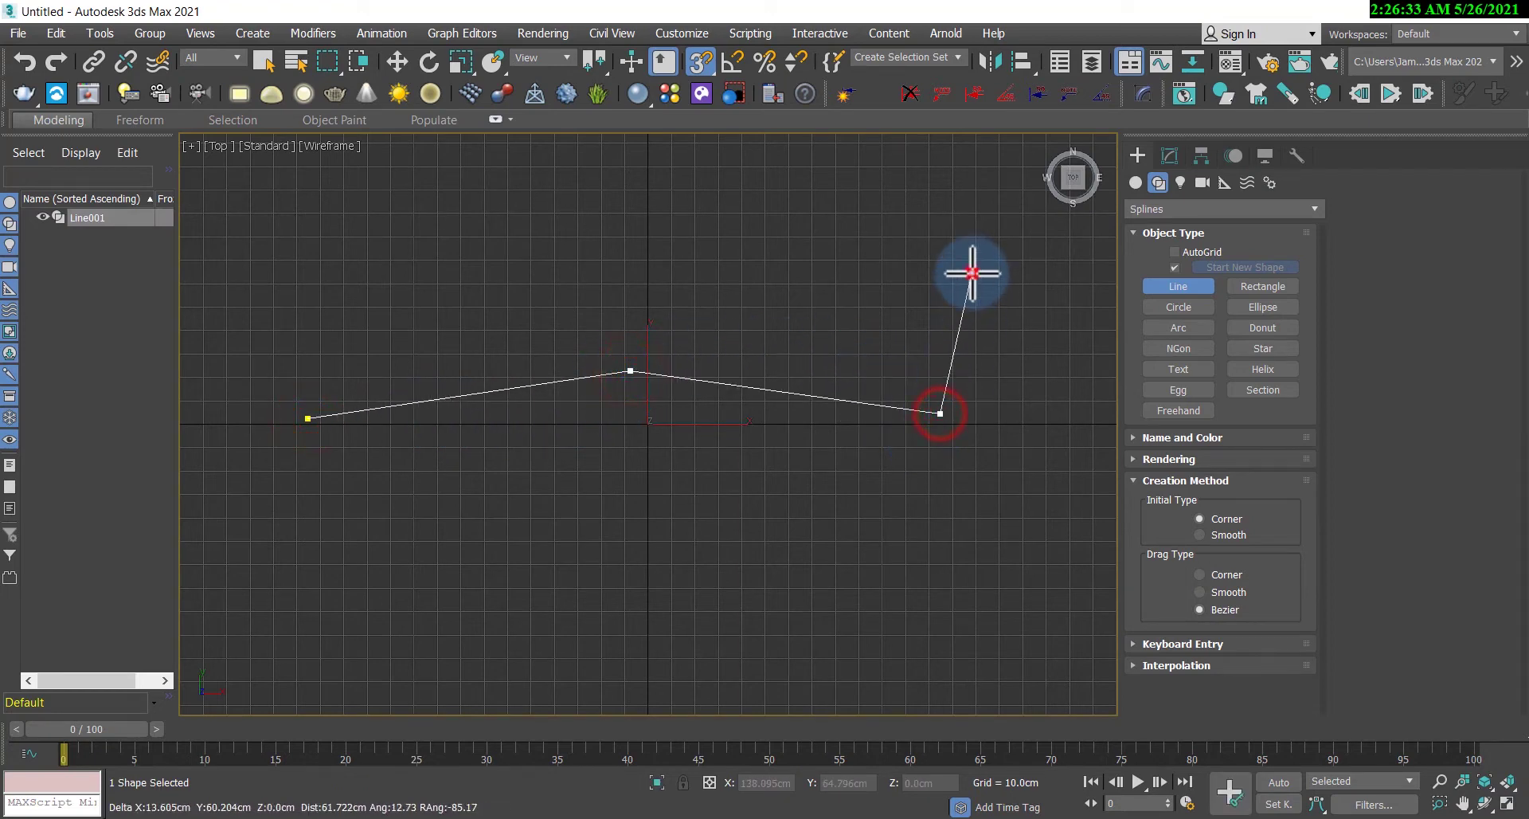
pyautogui.click(971, 272)
pyautogui.click(765, 272)
pyautogui.click(644, 330)
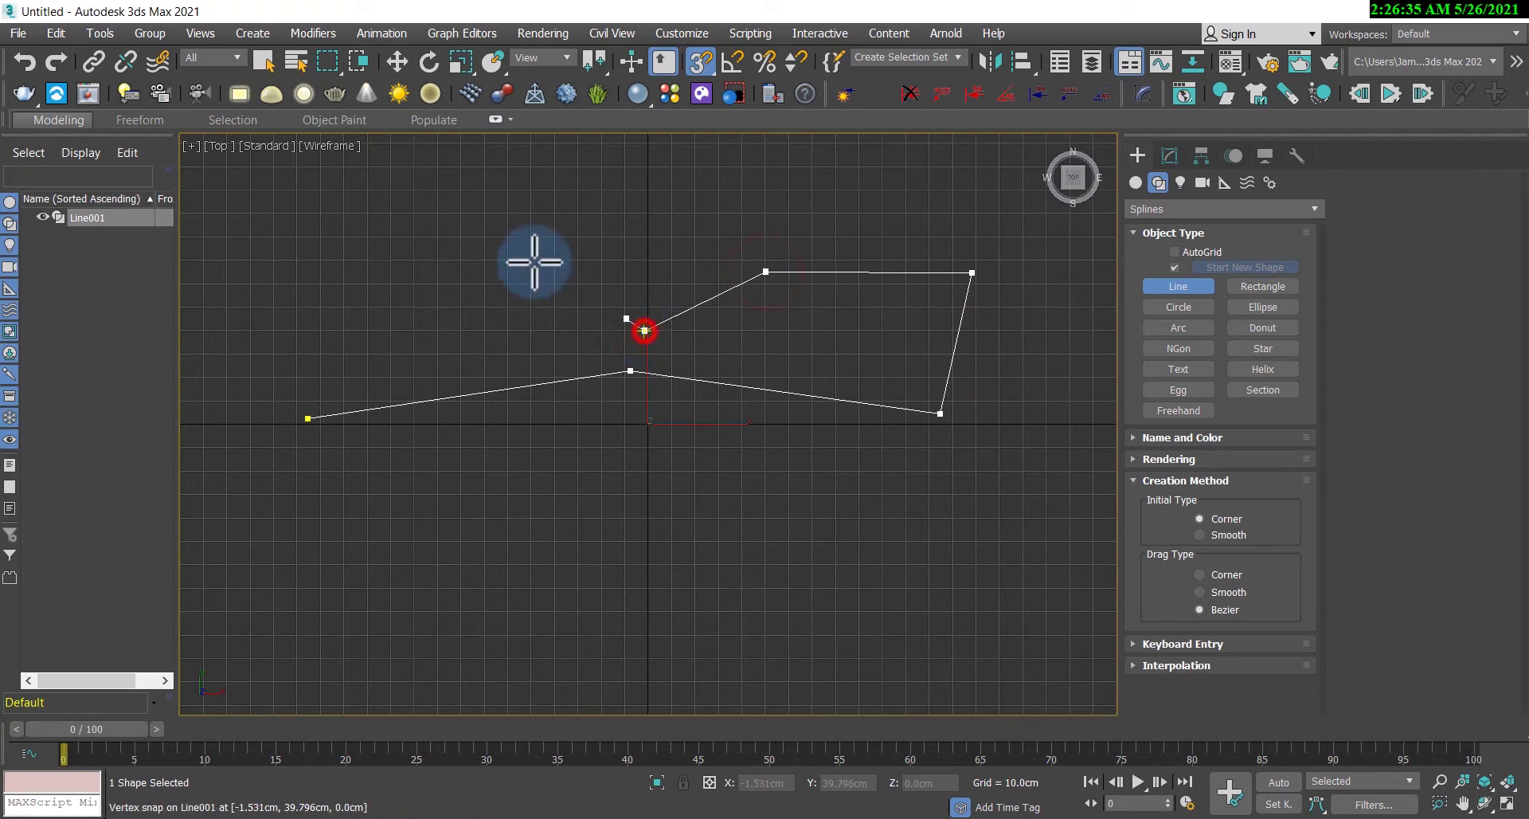
pyautogui.click(532, 246)
pyautogui.click(335, 272)
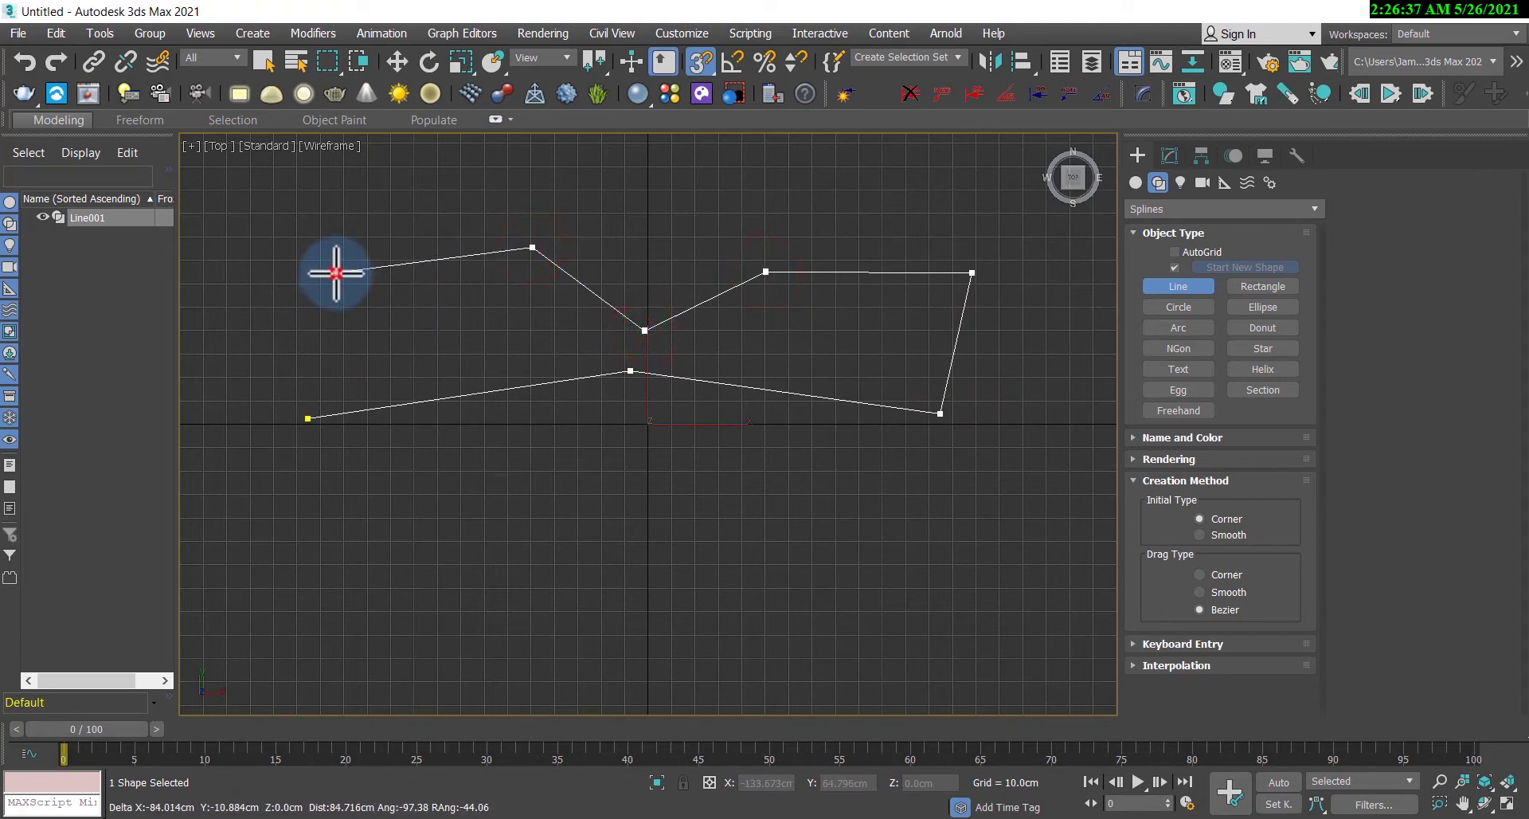
pyautogui.click(370, 331)
pyautogui.click(290, 351)
pyautogui.rightClick(269, 305)
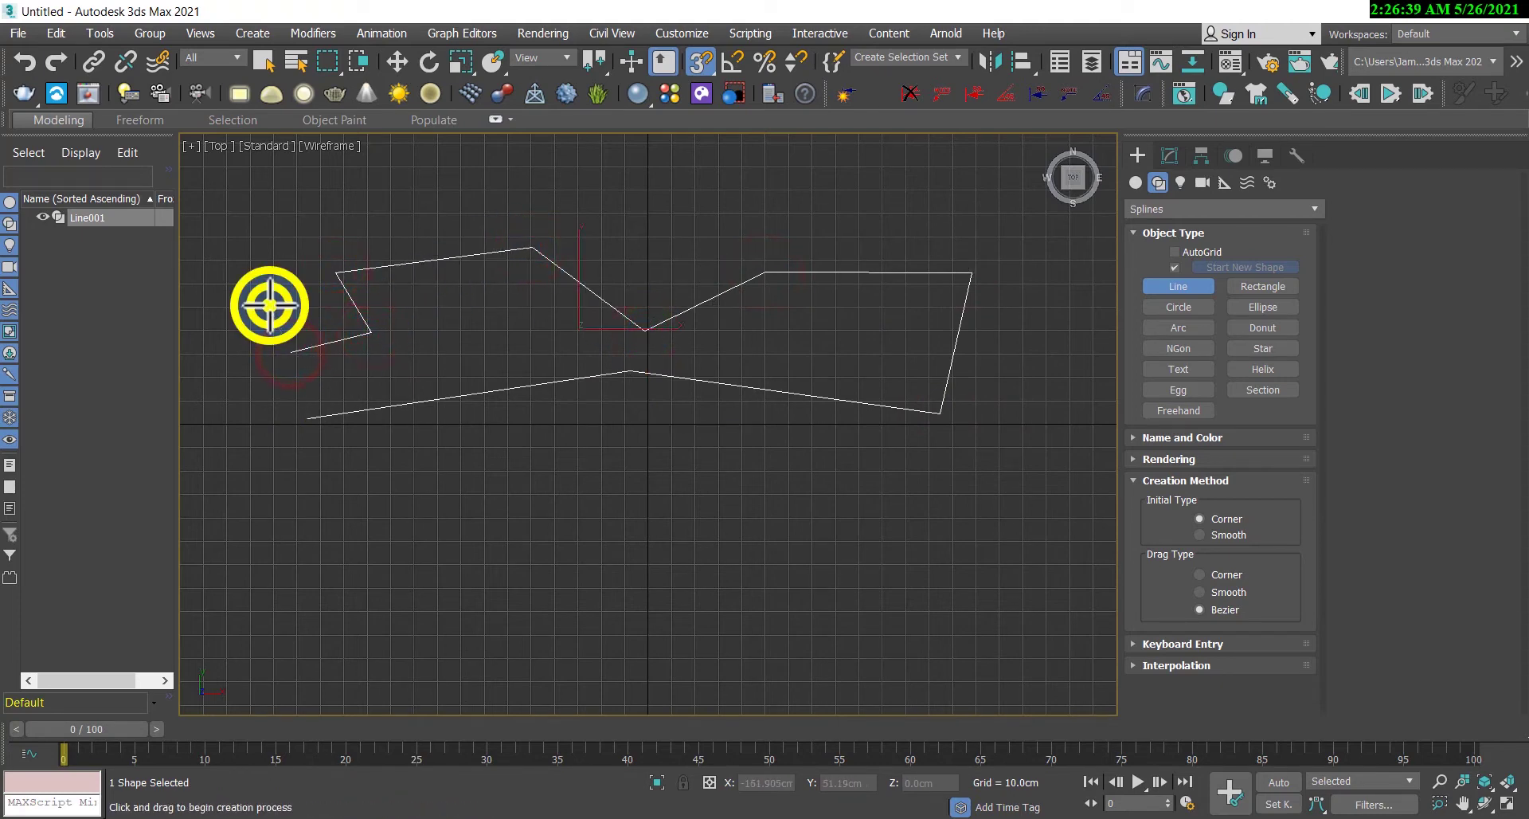
pyautogui.press('Delete')
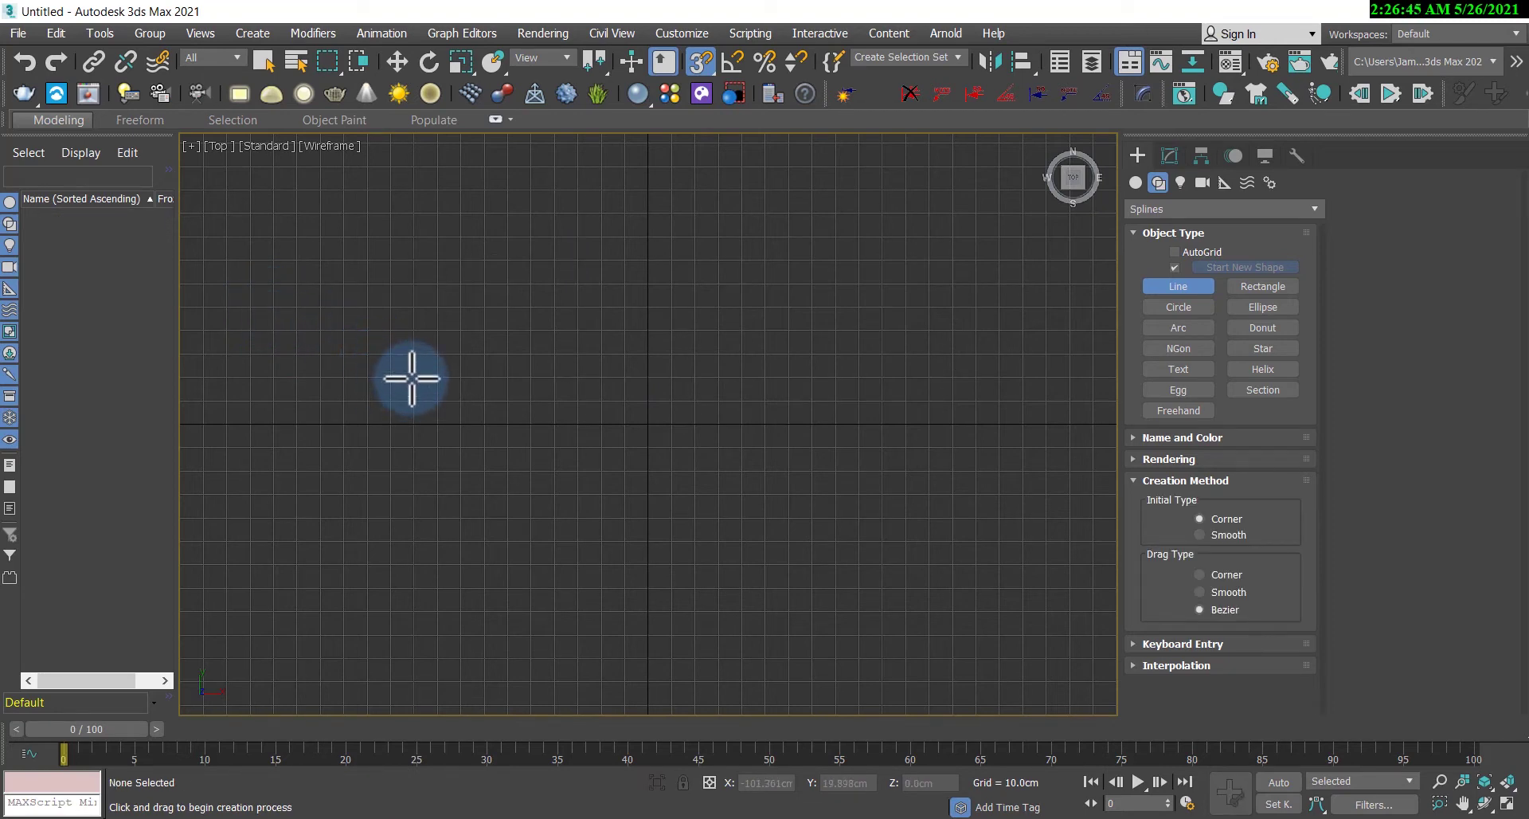
# Step: Turn off snapping, try an L-shaped line with a horizontal segment about 229 cm long and a vertical segment, and undo it
pyautogui.click(701, 63)
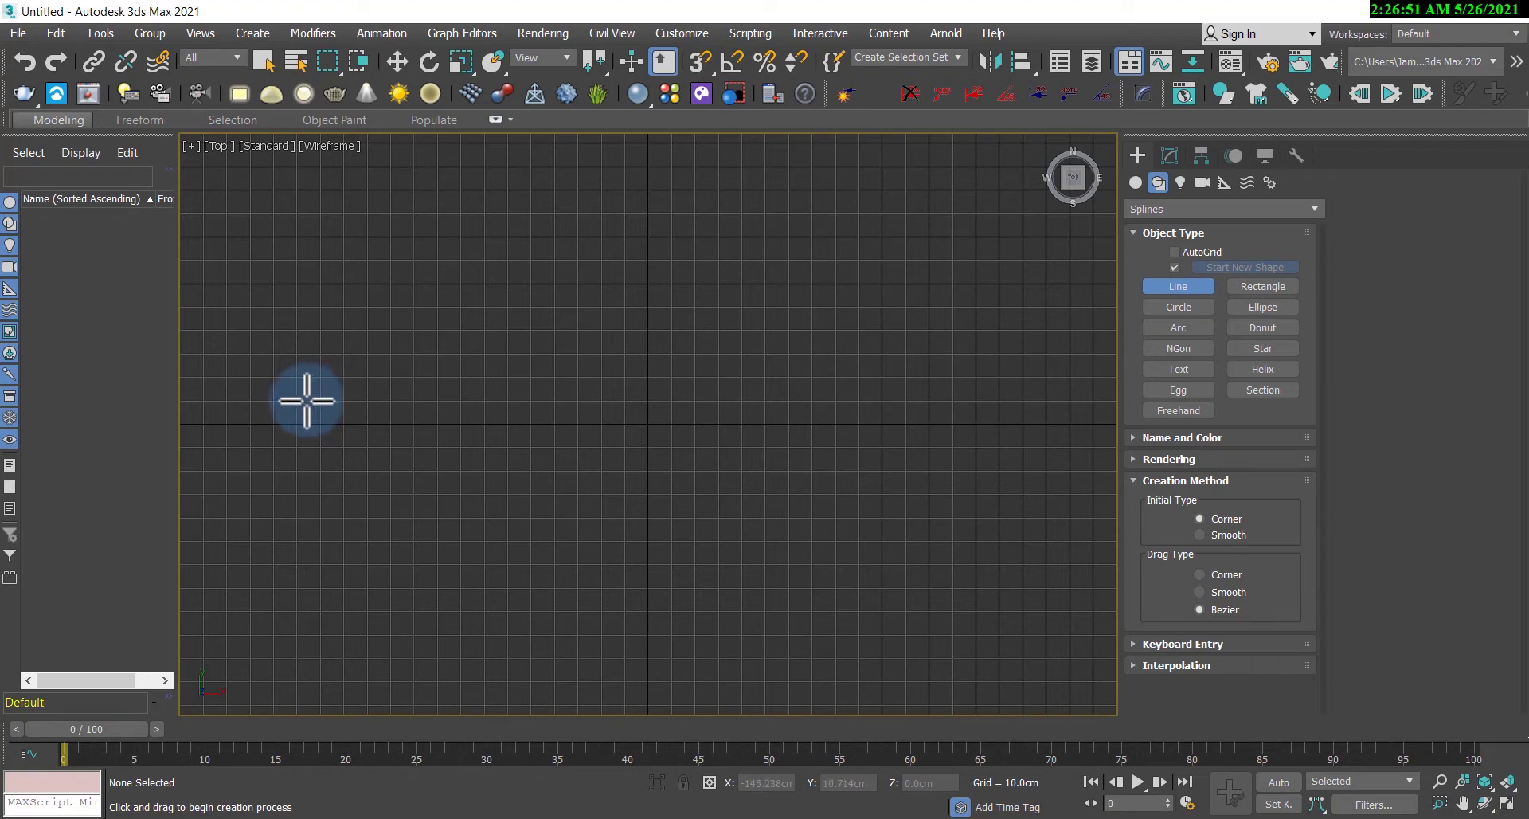
pyautogui.click(294, 400)
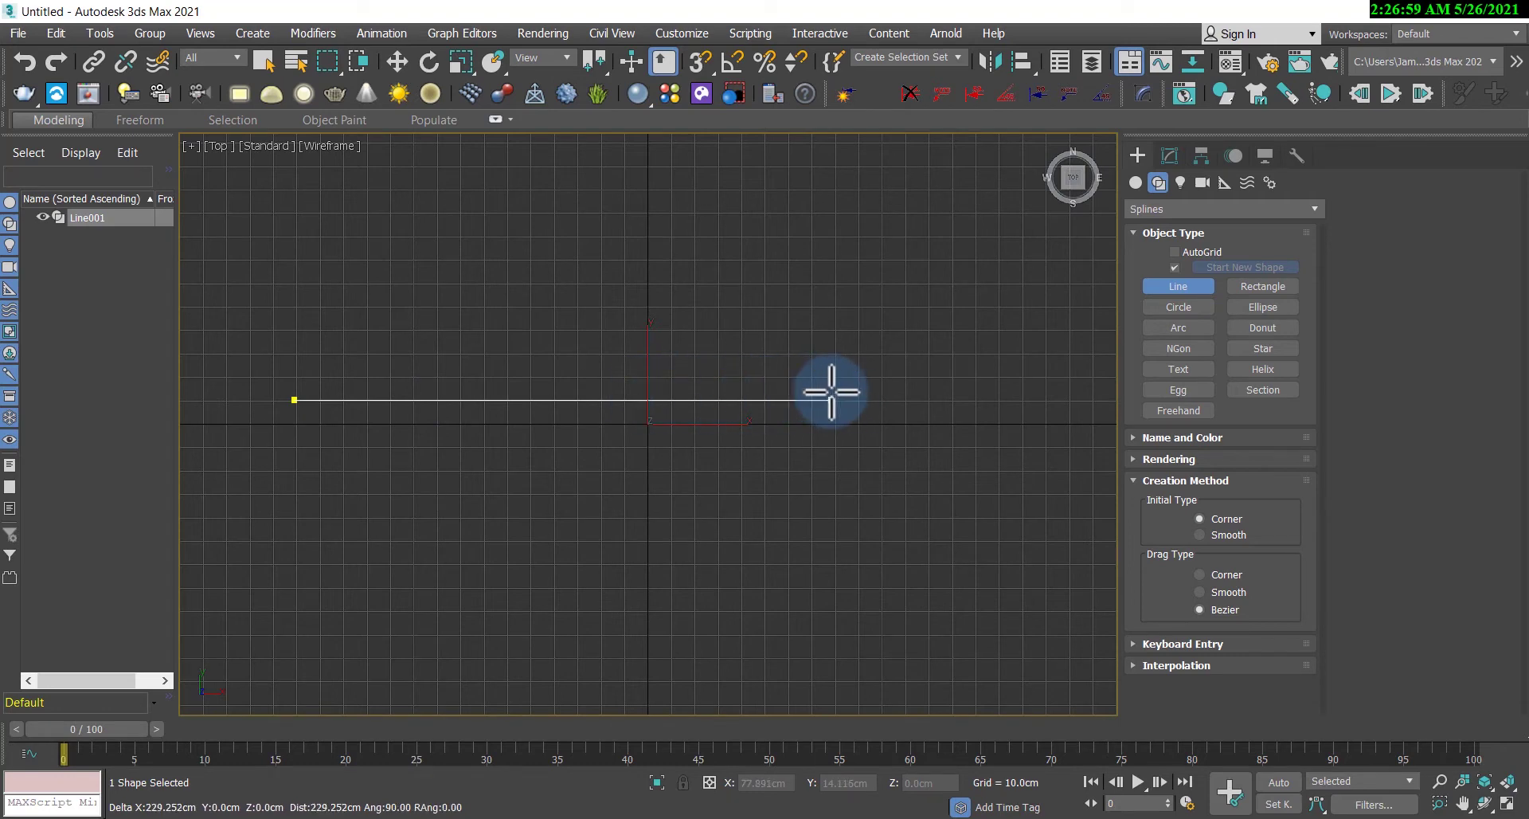
pyautogui.moveTo(833, 398); pyautogui.dragTo(836, 388)
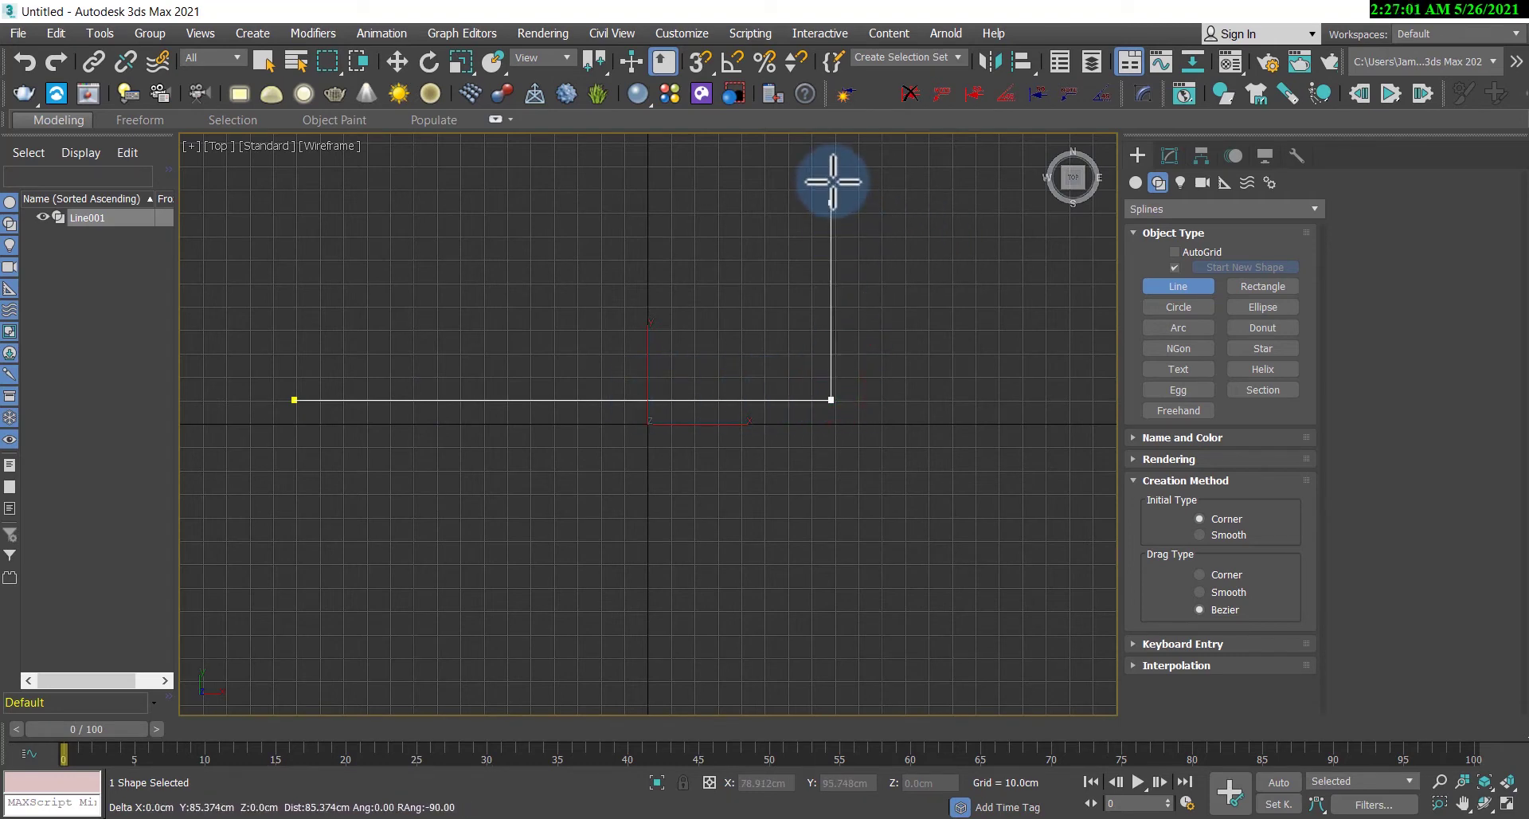
pyautogui.click(840, 191)
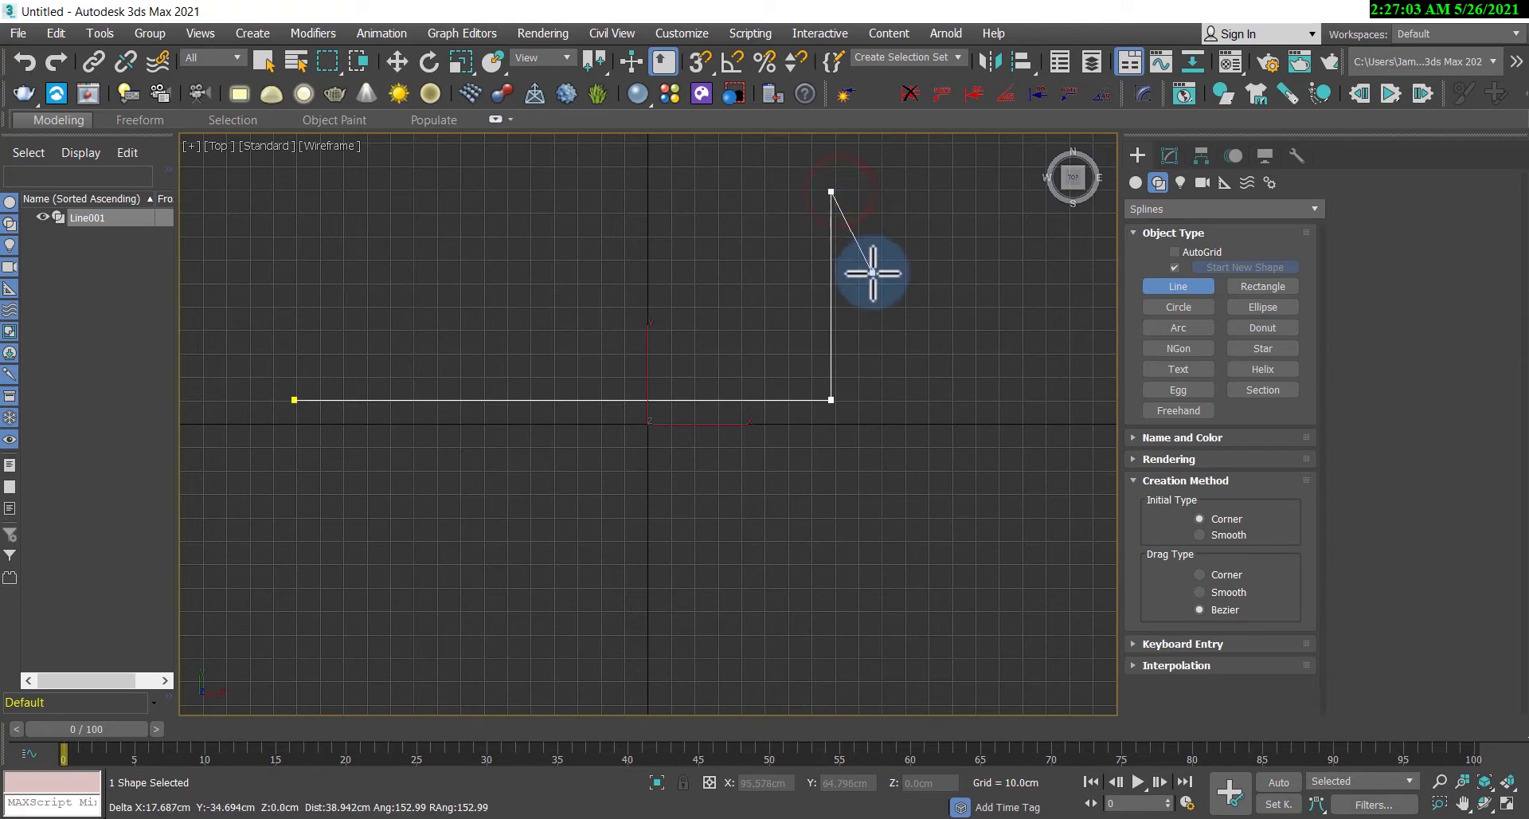
pyautogui.rightClick(871, 273)
pyautogui.hotkey('ctrl', 'z')
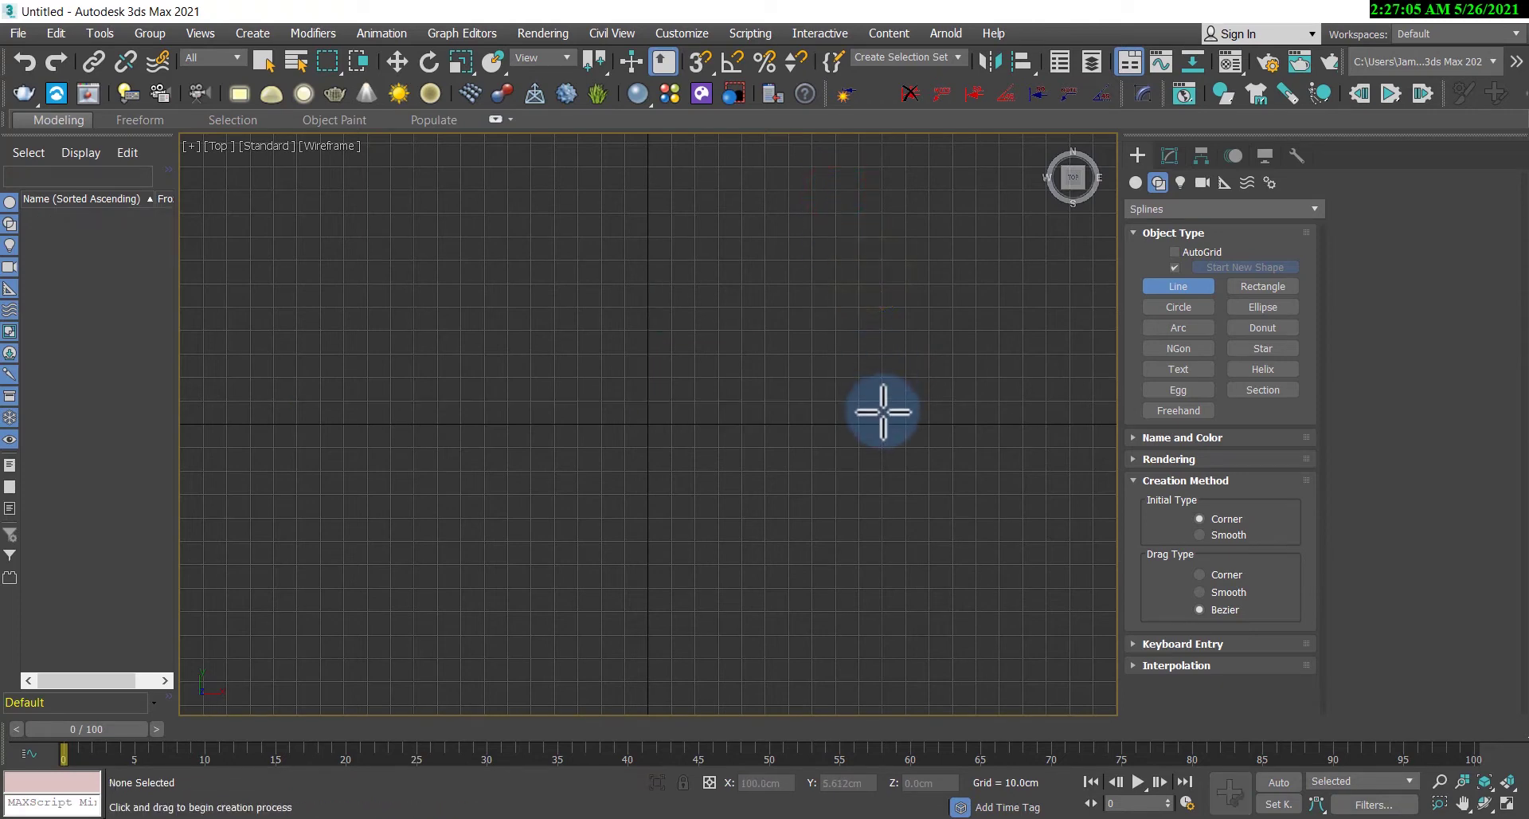
# Step: Set snapping to Grid Points only, with Vertex disabled, and turn on 3D snapping
pyautogui.rightClick(700, 65)
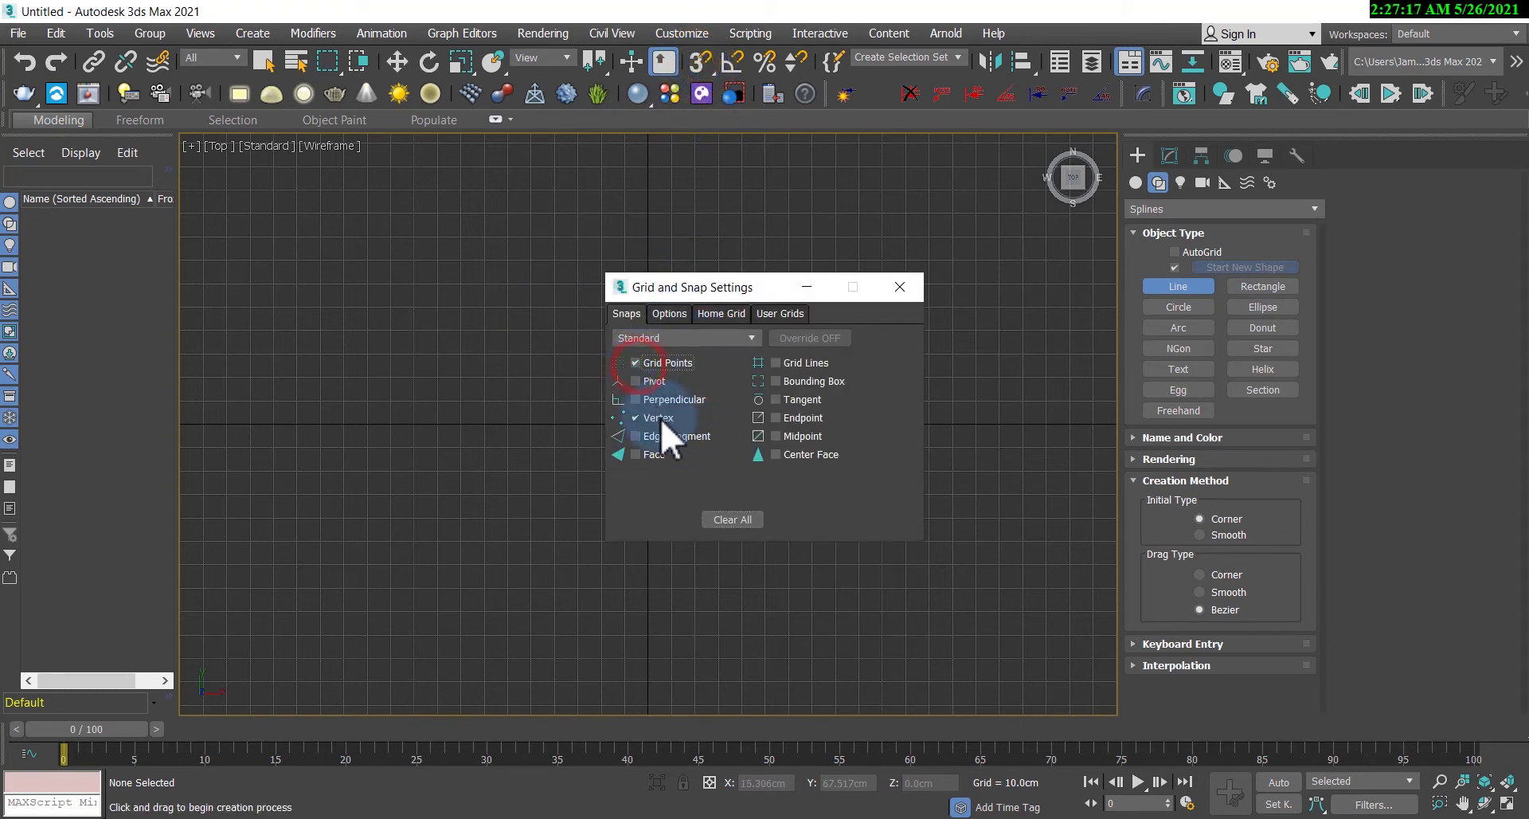
pyautogui.click(636, 417)
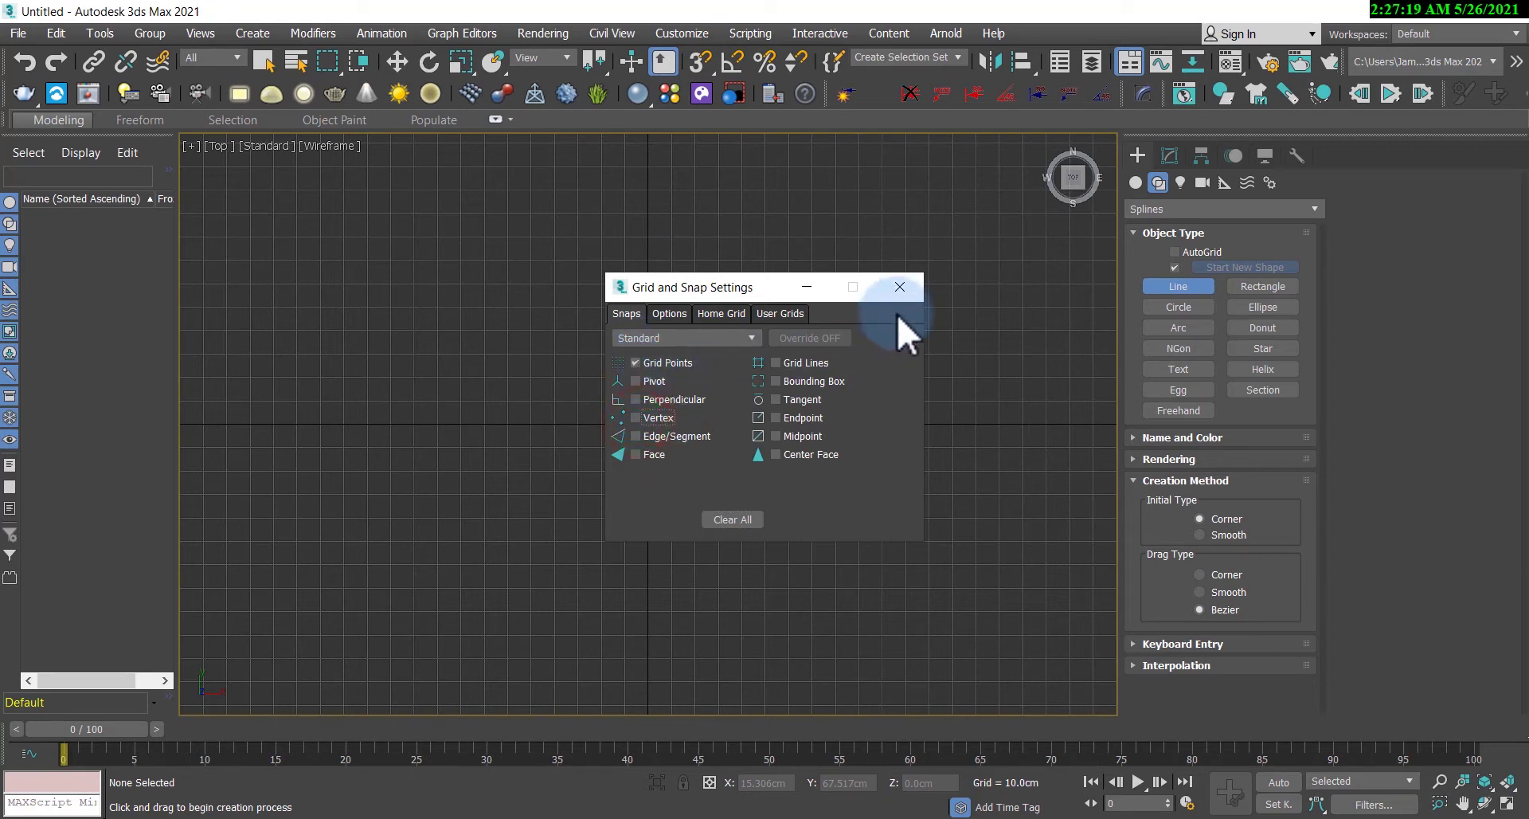
pyautogui.click(900, 287)
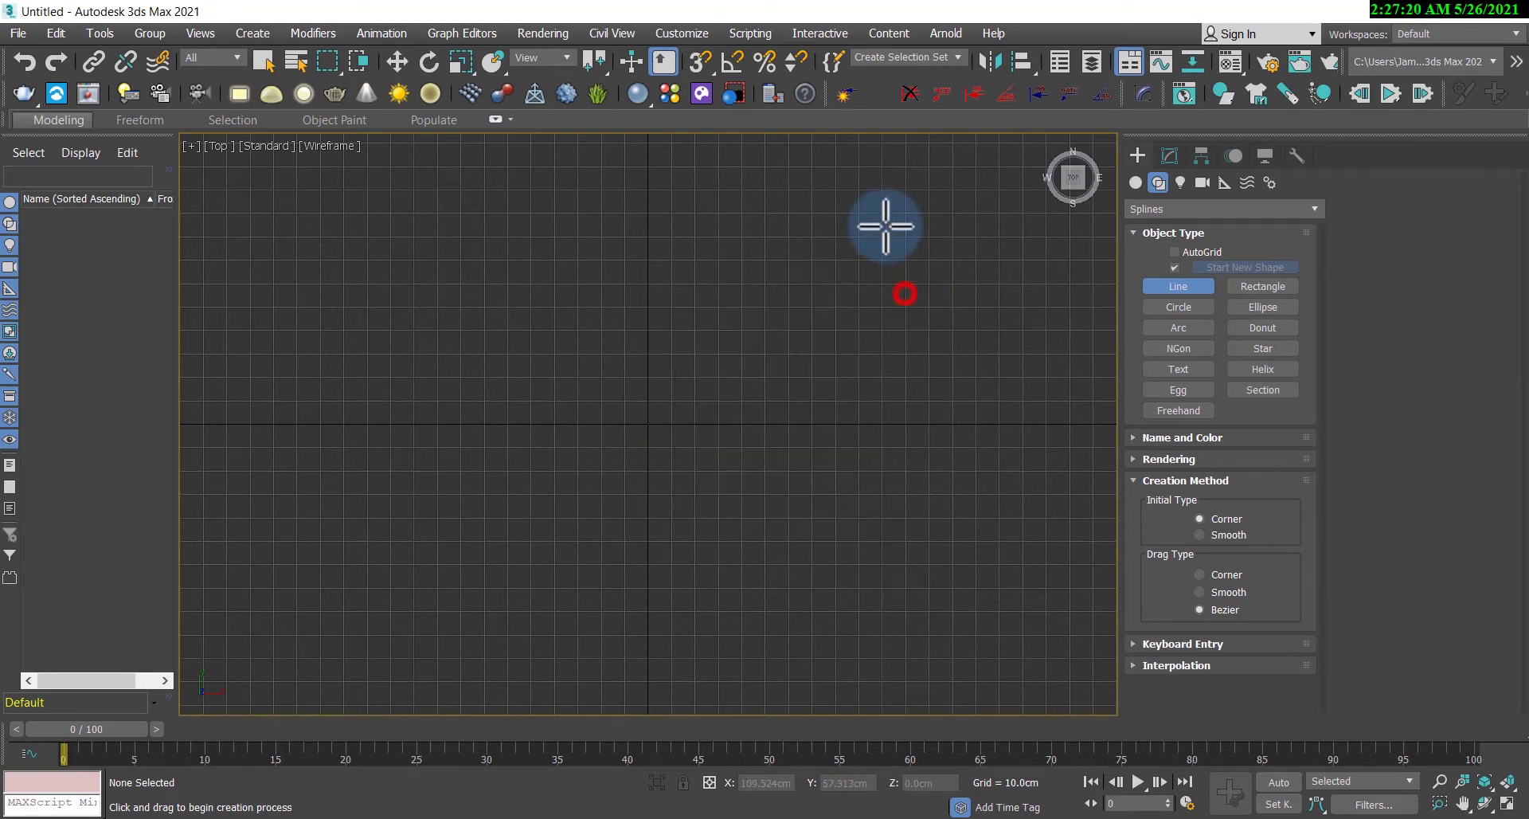
pyautogui.click(700, 62)
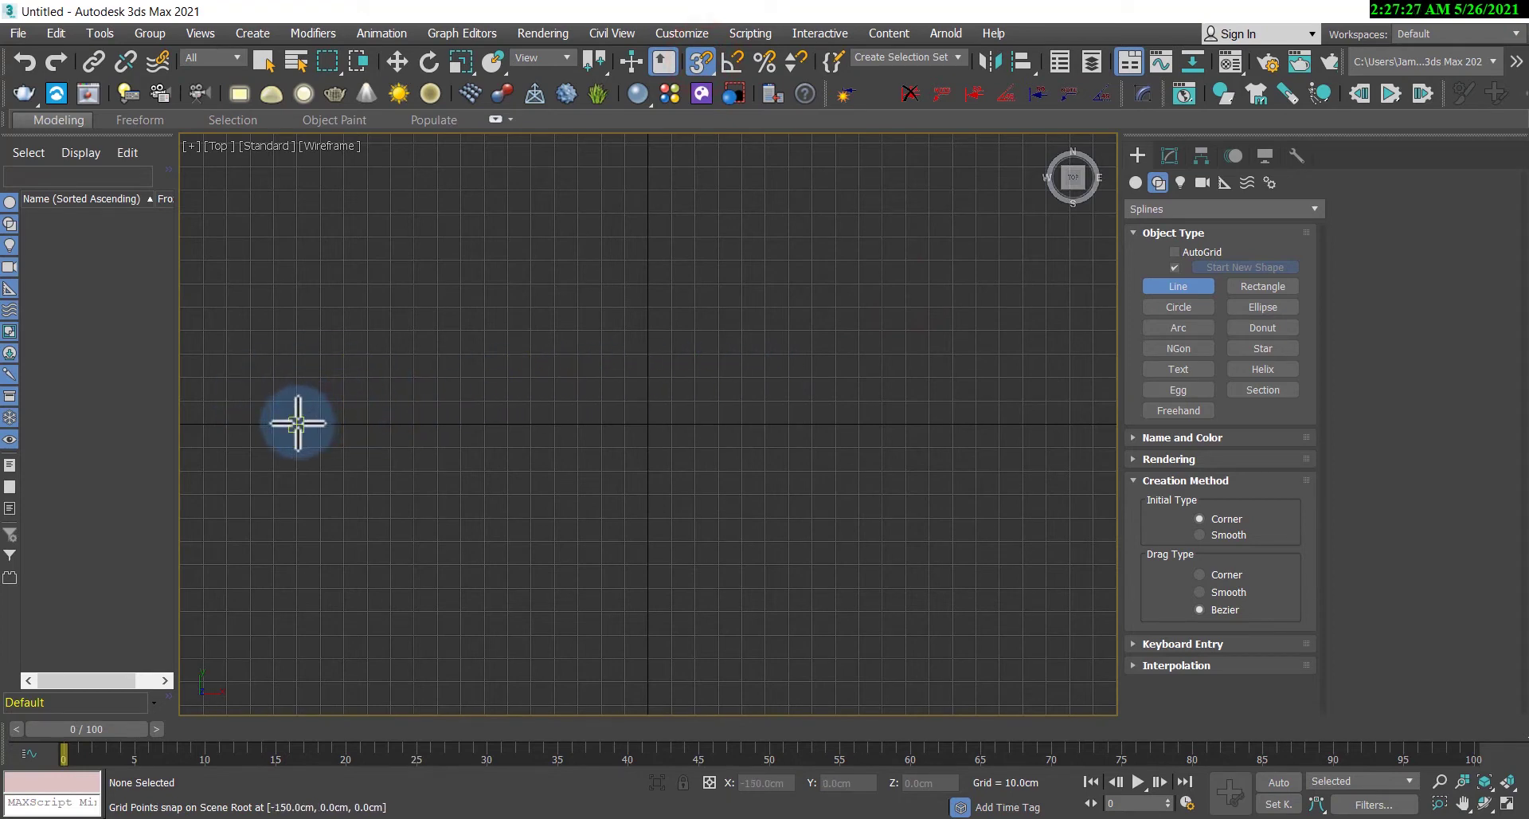
# Step: Draw an inverted-V line on the grid from X -150 cm to a peak on the Y axis and down to X 120 cm
pyautogui.click(297, 423)
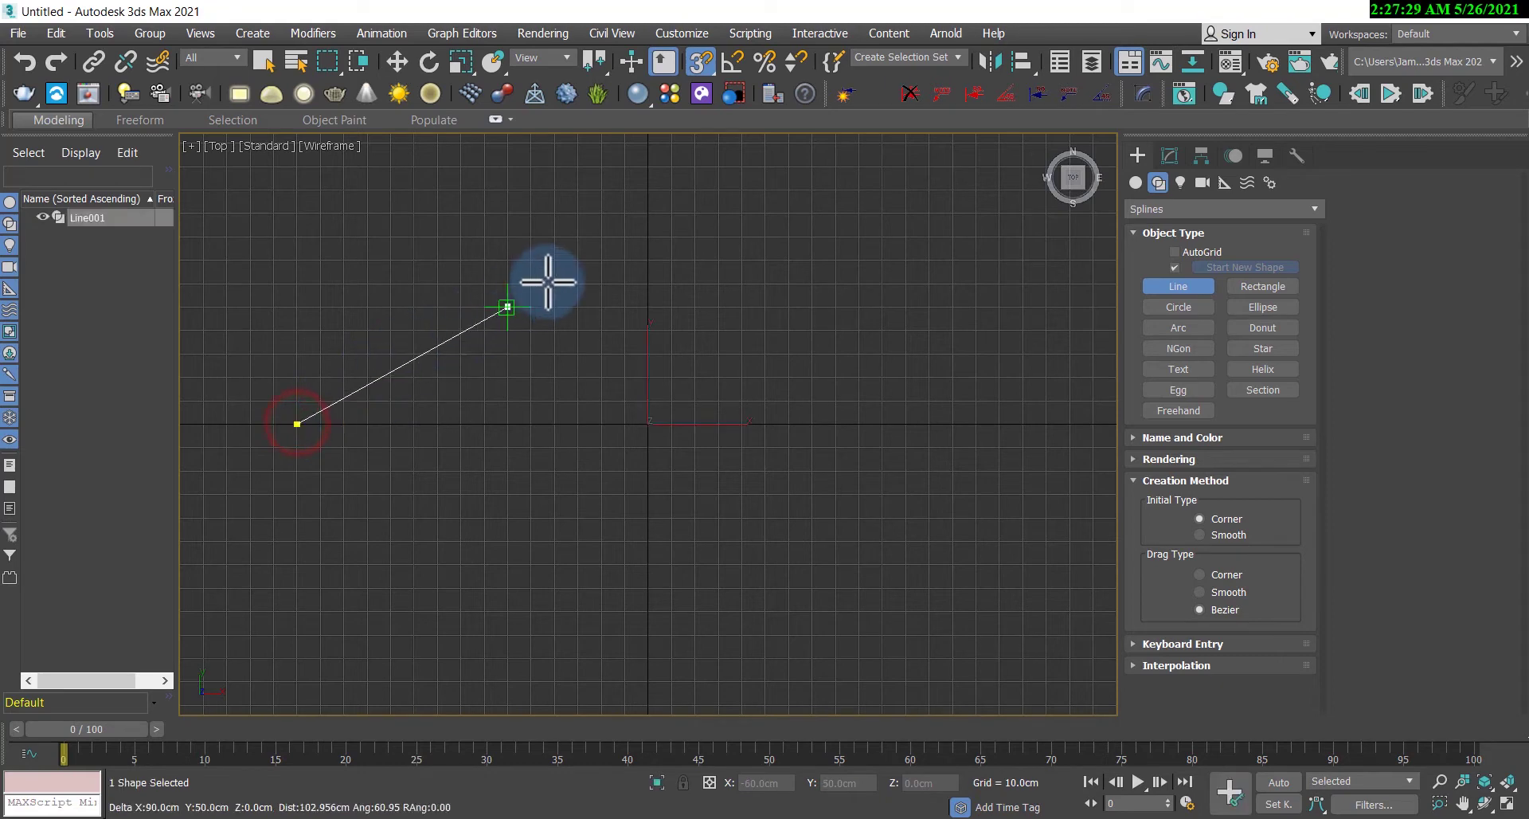
pyautogui.click(647, 212)
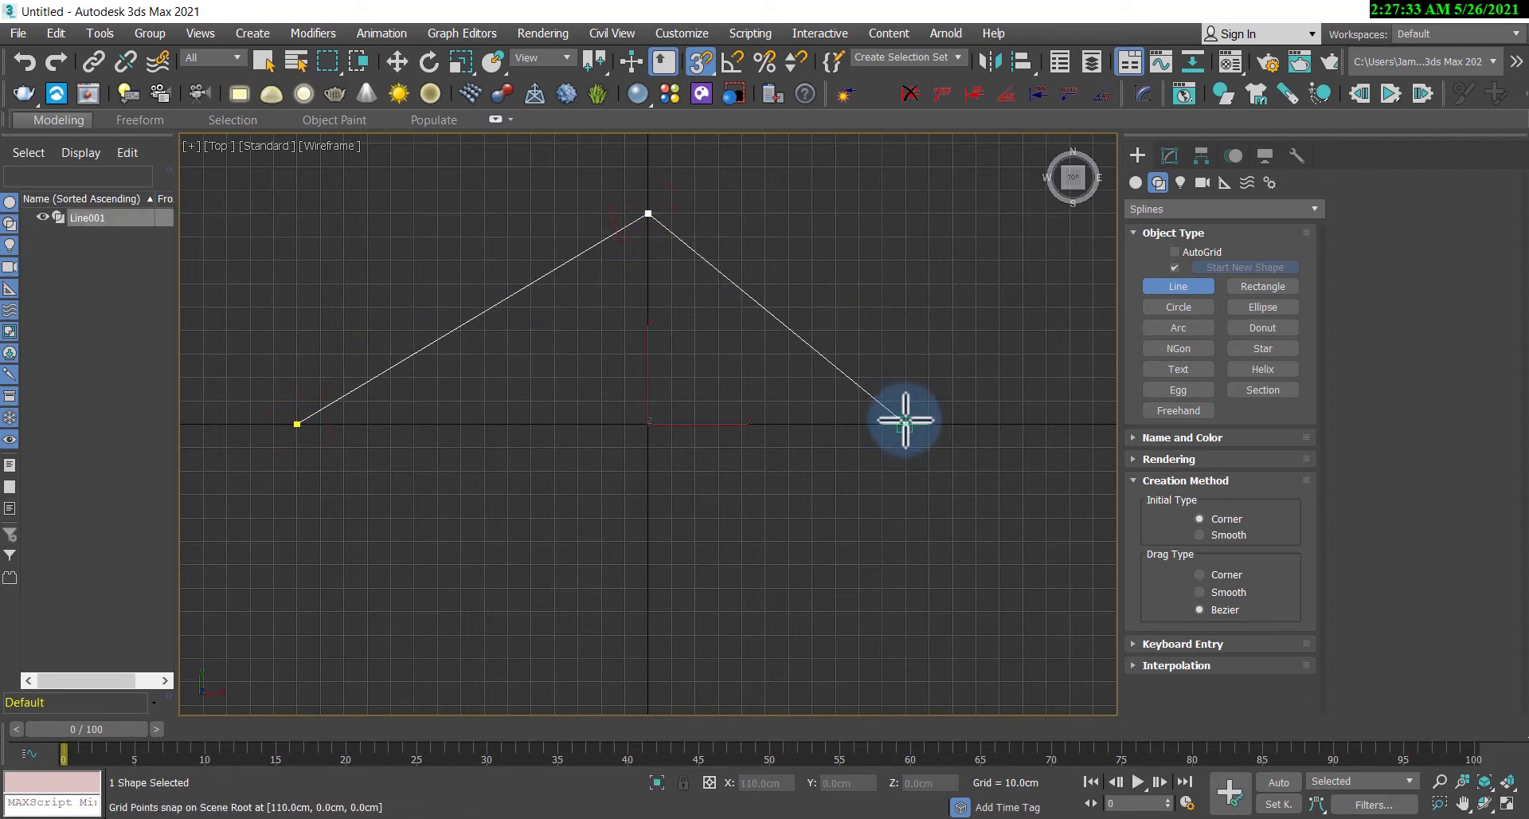
pyautogui.click(932, 415)
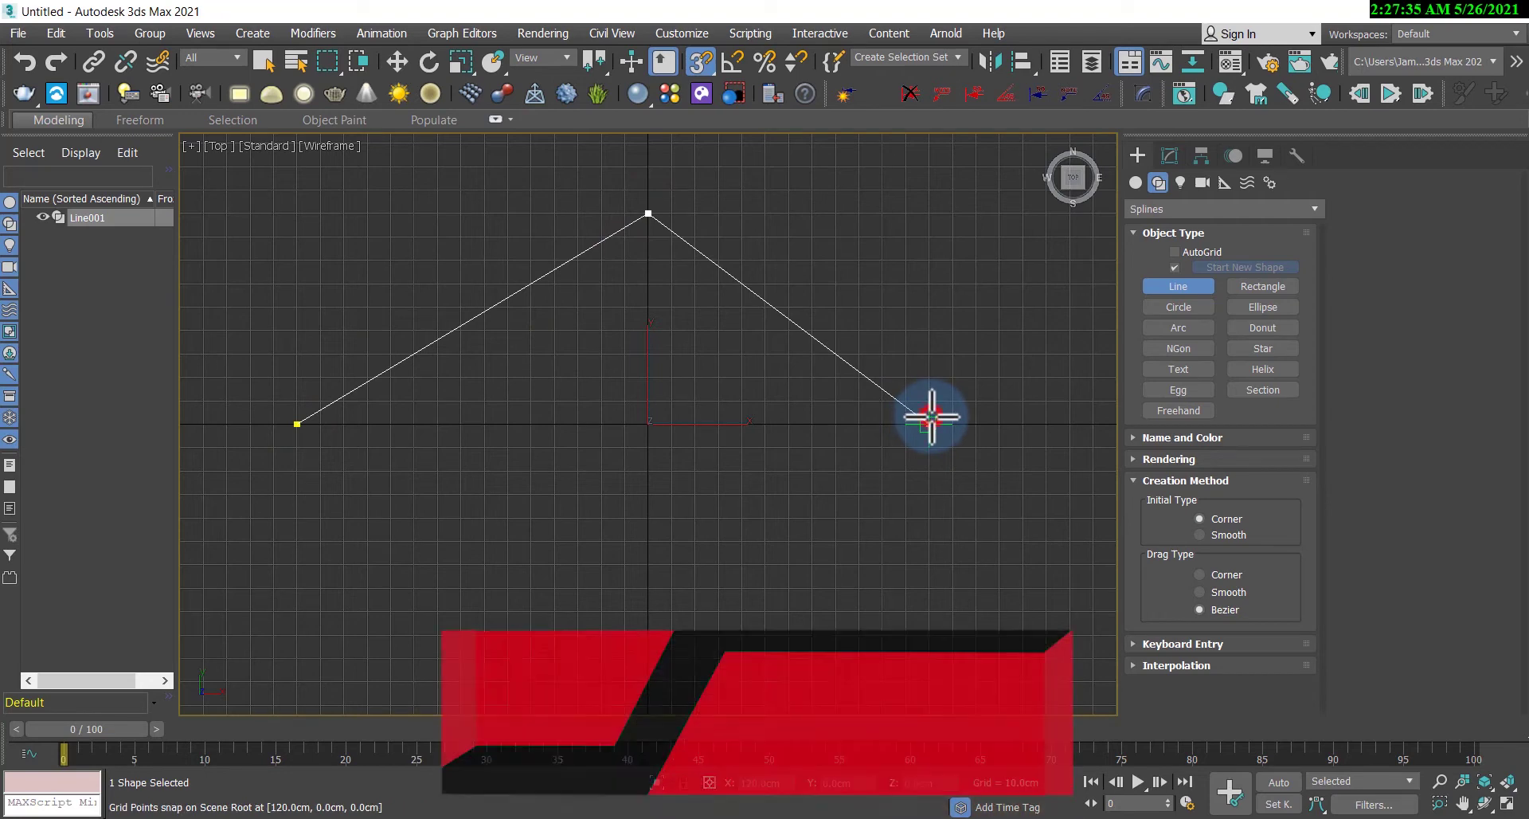
pyautogui.rightClick(932, 416)
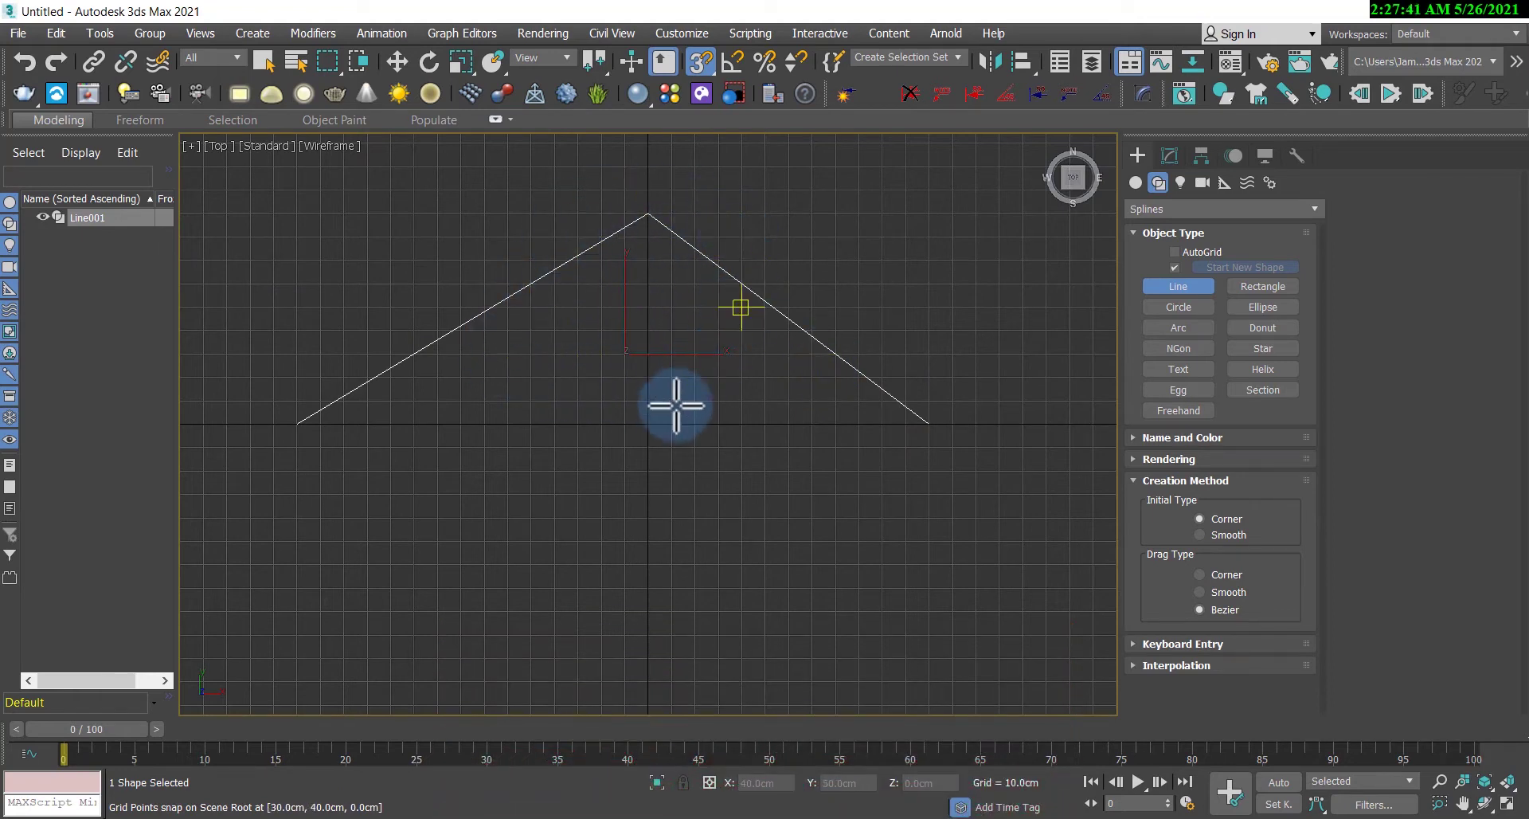
pyautogui.rightClick(628, 395)
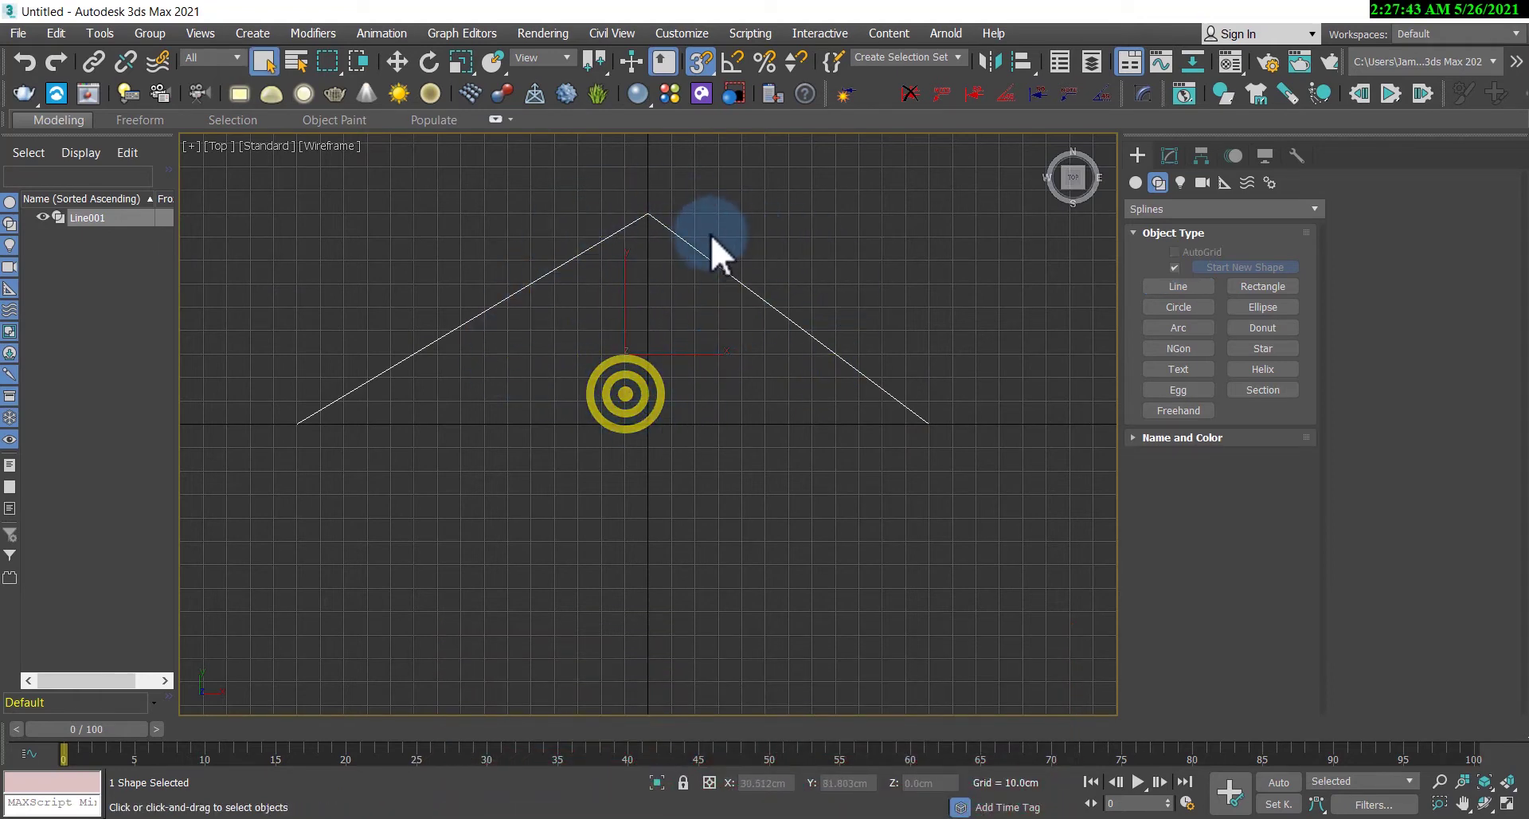
pyautogui.click(701, 256)
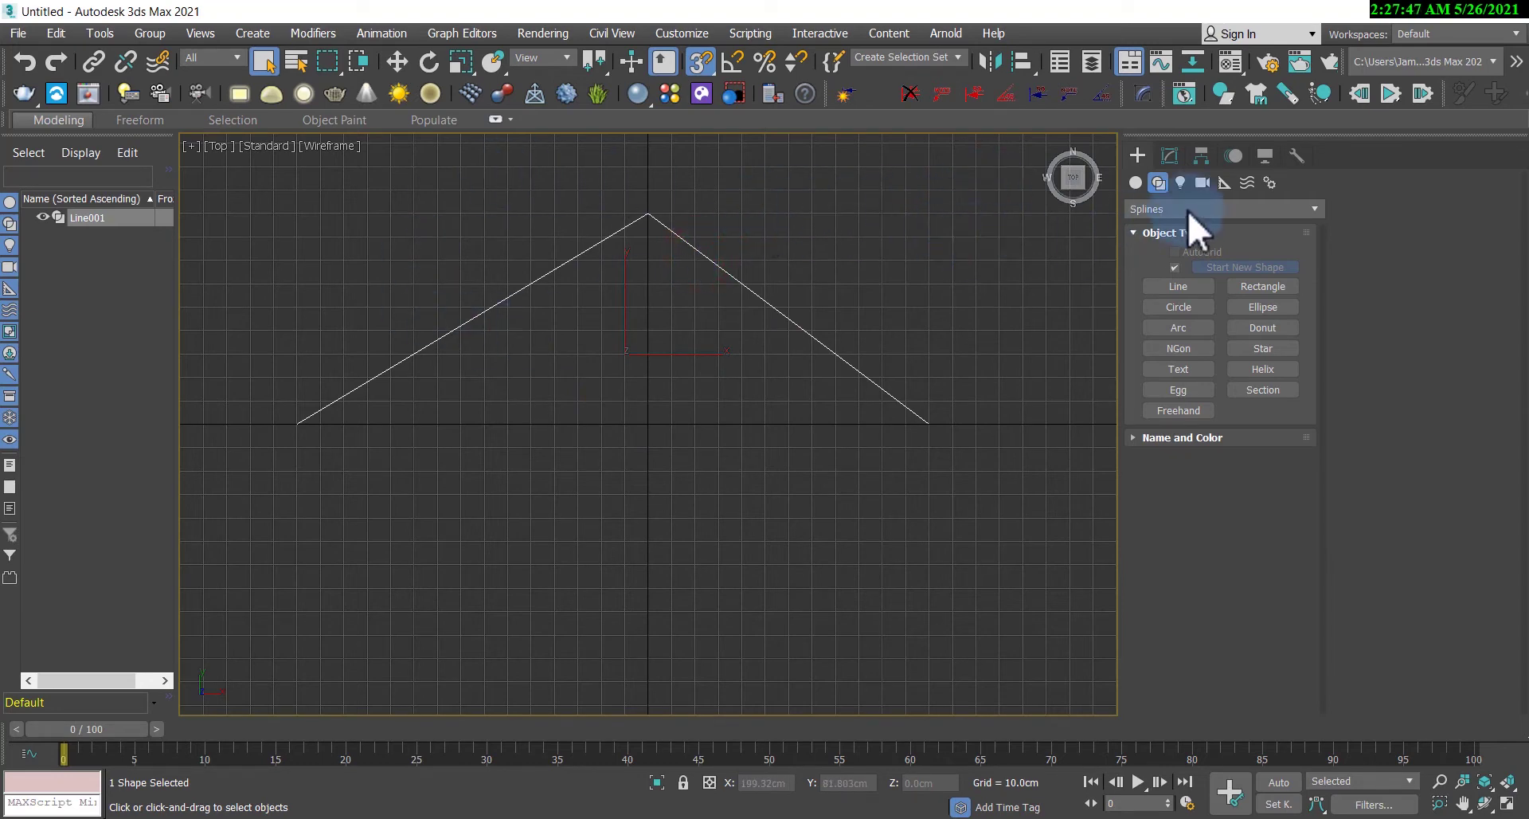
# Step: Open the selected line's modification parameters and expand its Rendering settings
pyautogui.click(1169, 156)
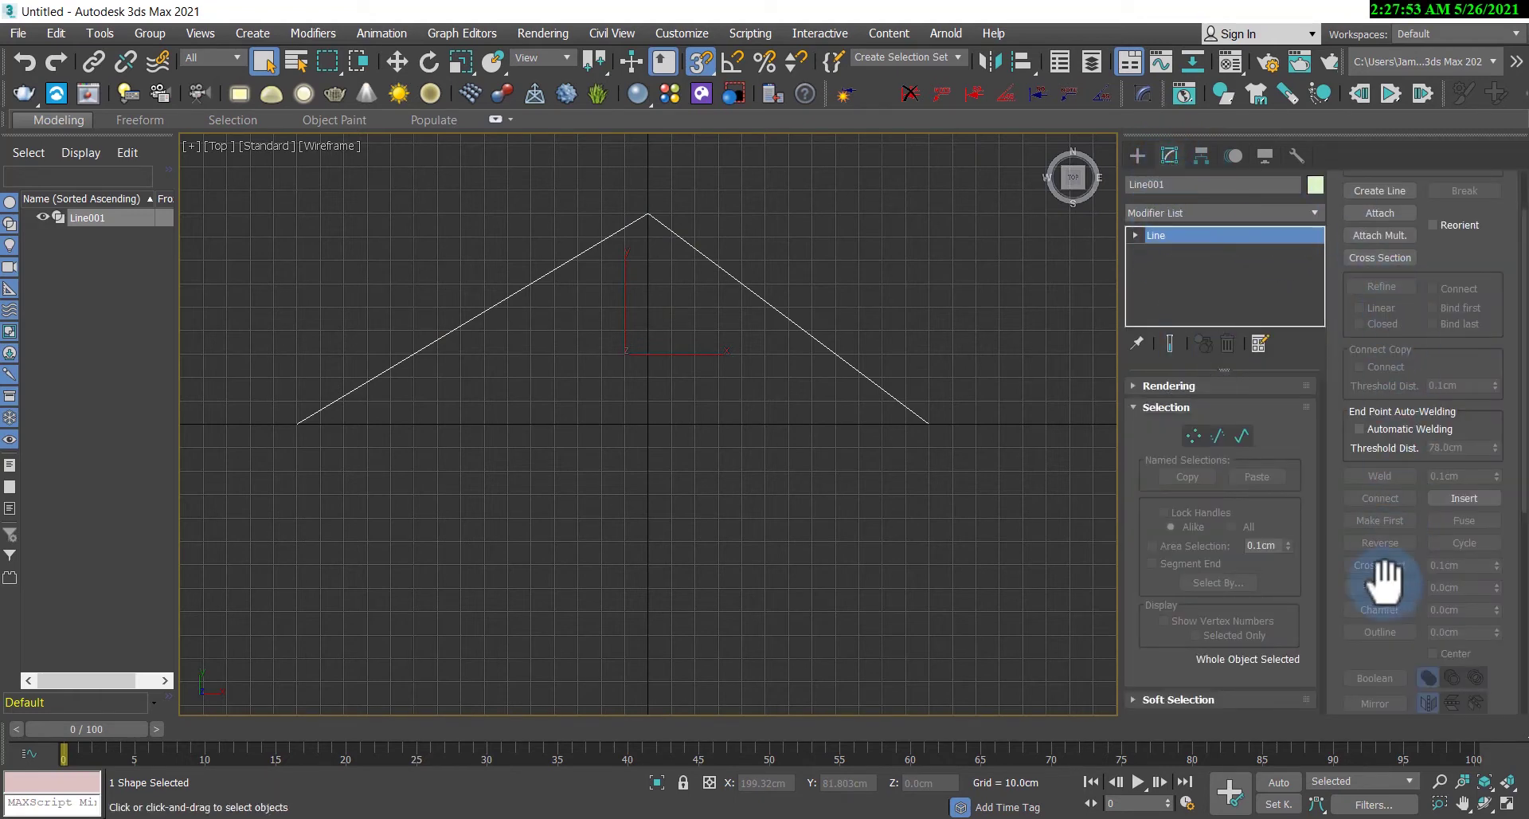
pyautogui.scroll(-3, 1425, 466)
pyautogui.moveTo(1425, 465); pyautogui.dragTo(1433, 255)
pyautogui.scroll(5, 1434, 251)
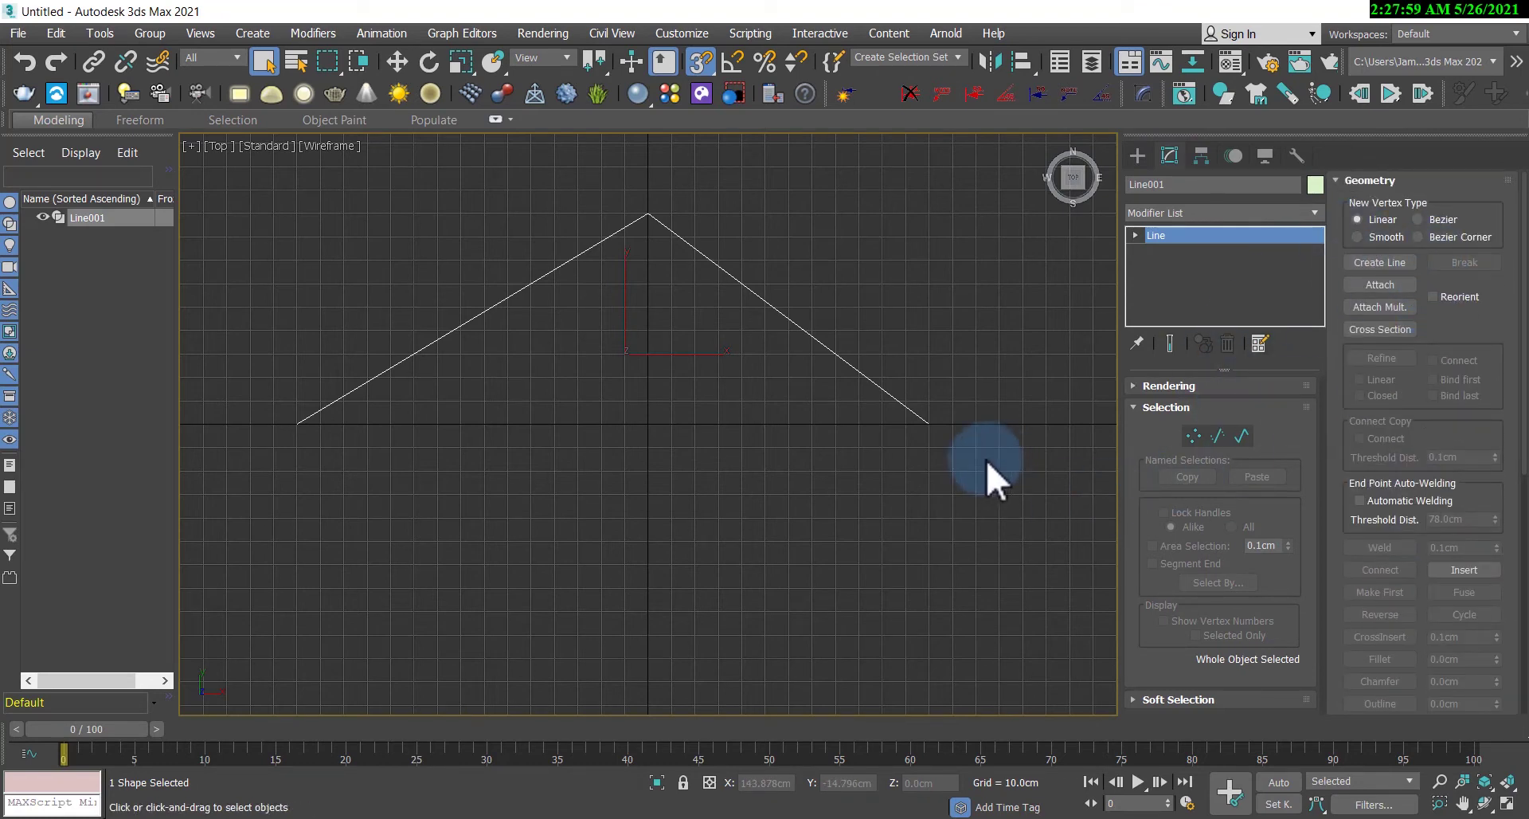
pyautogui.click(1135, 387)
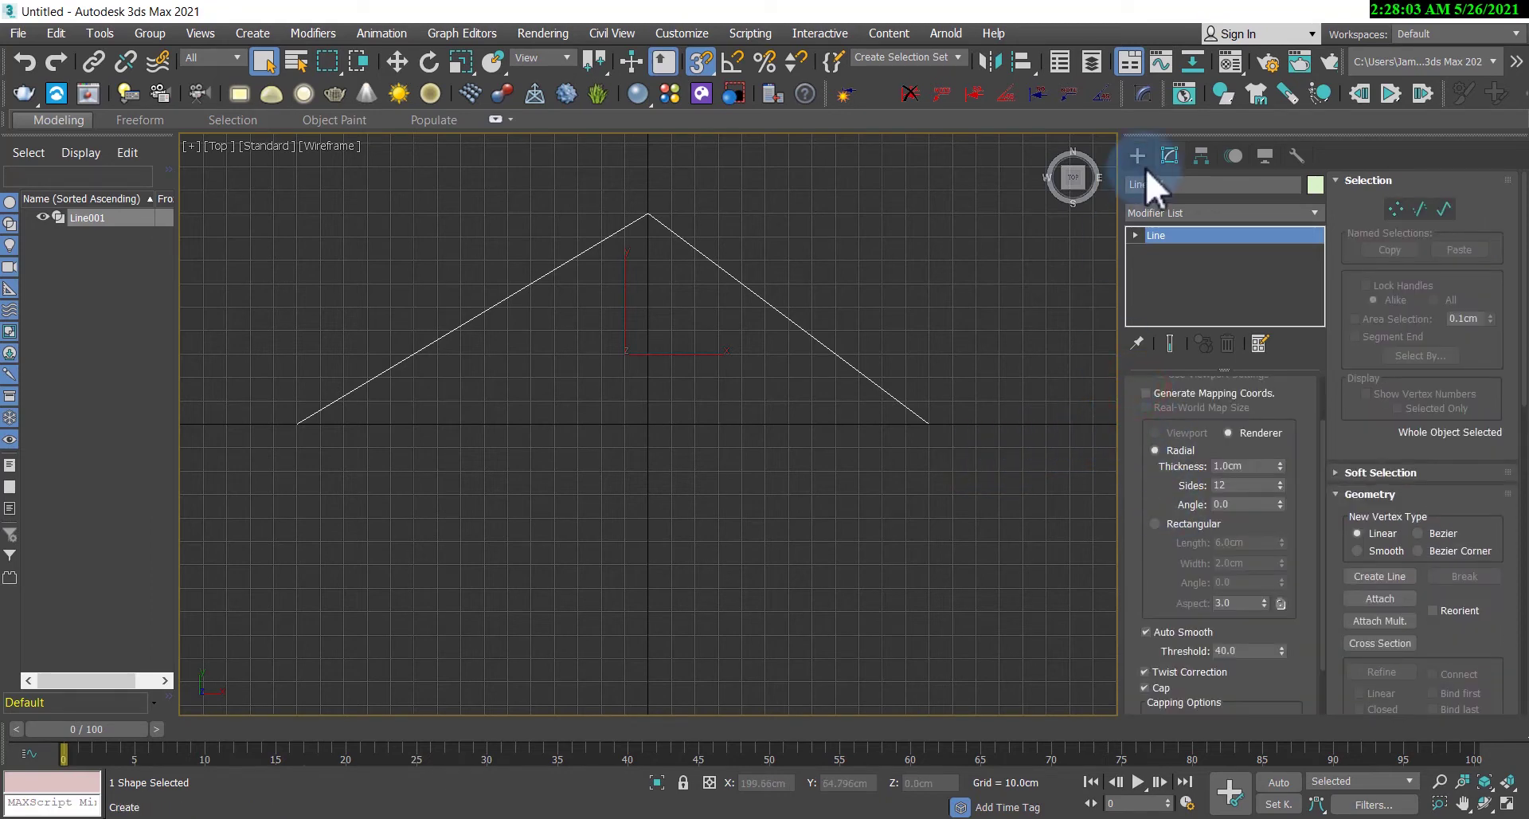
pyautogui.scroll(2, 1188, 529)
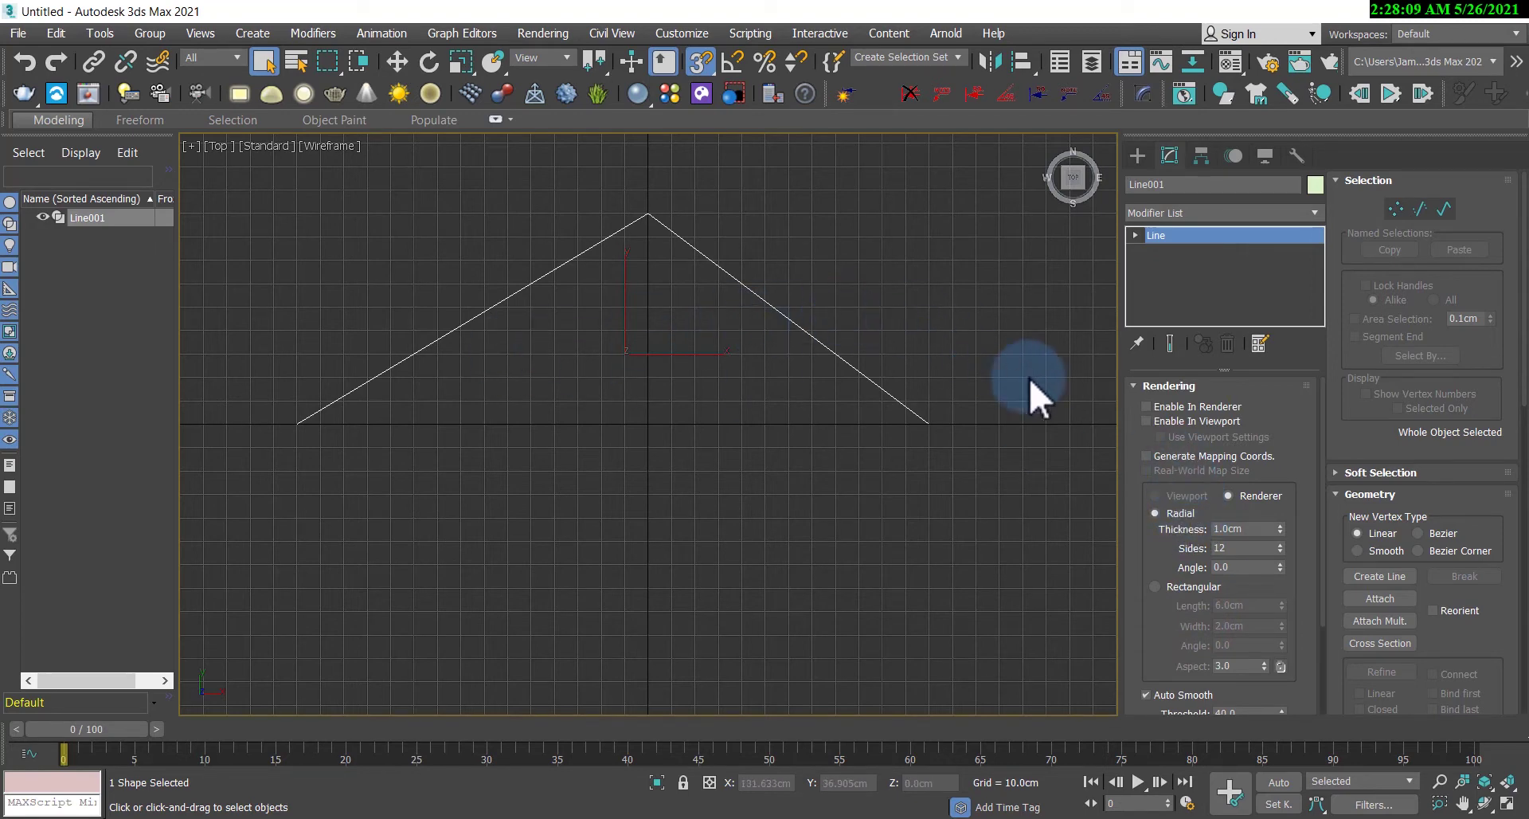
pyautogui.scroll(-5, 665, 306)
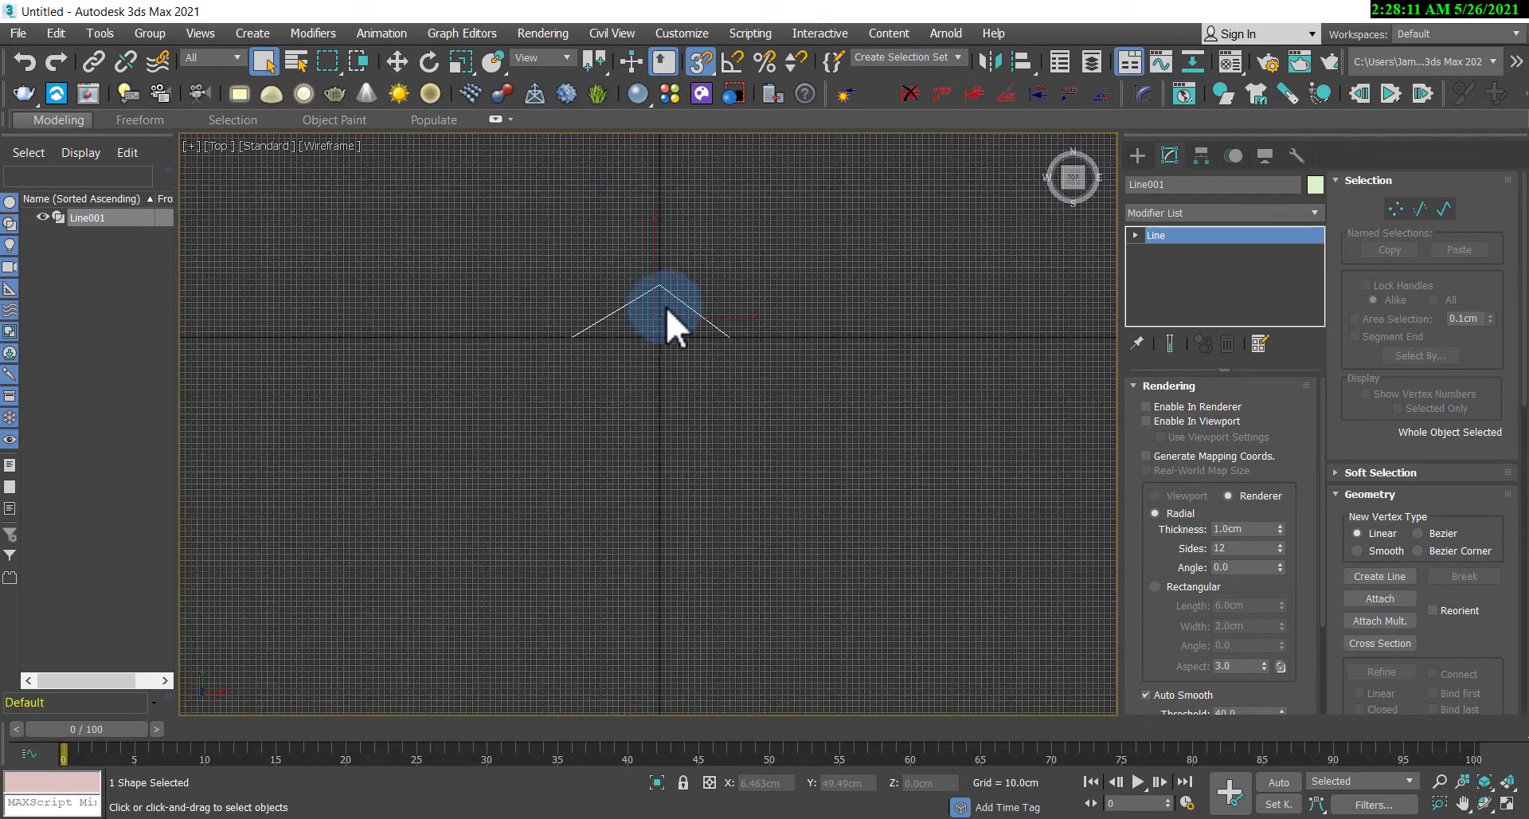
pyautogui.scroll(6, 667, 304)
pyautogui.scroll(-3, 793, 314)
pyautogui.scroll(3, 685, 276)
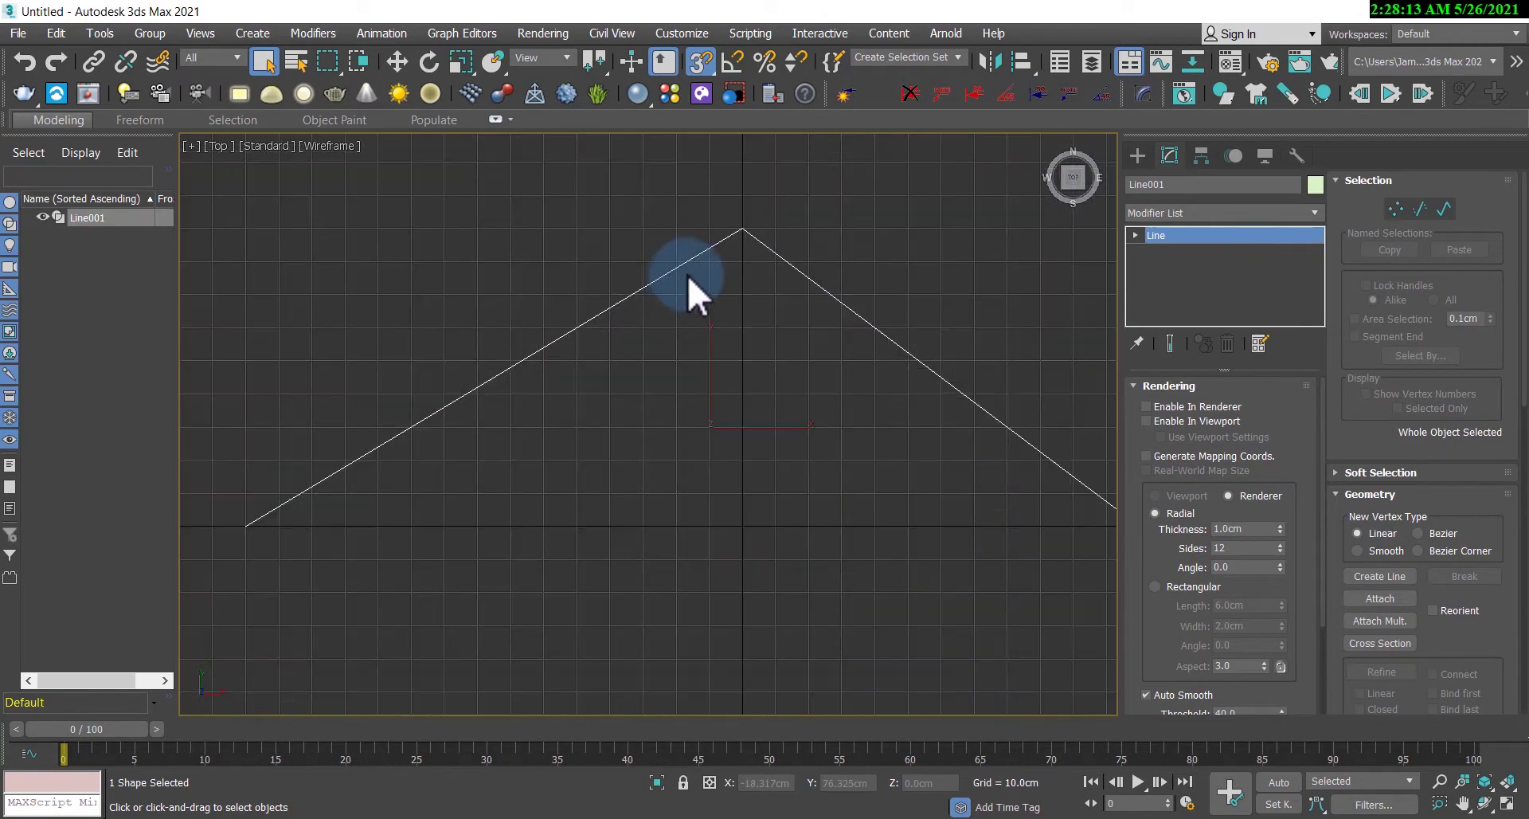
pyautogui.scroll(-2, 693, 279)
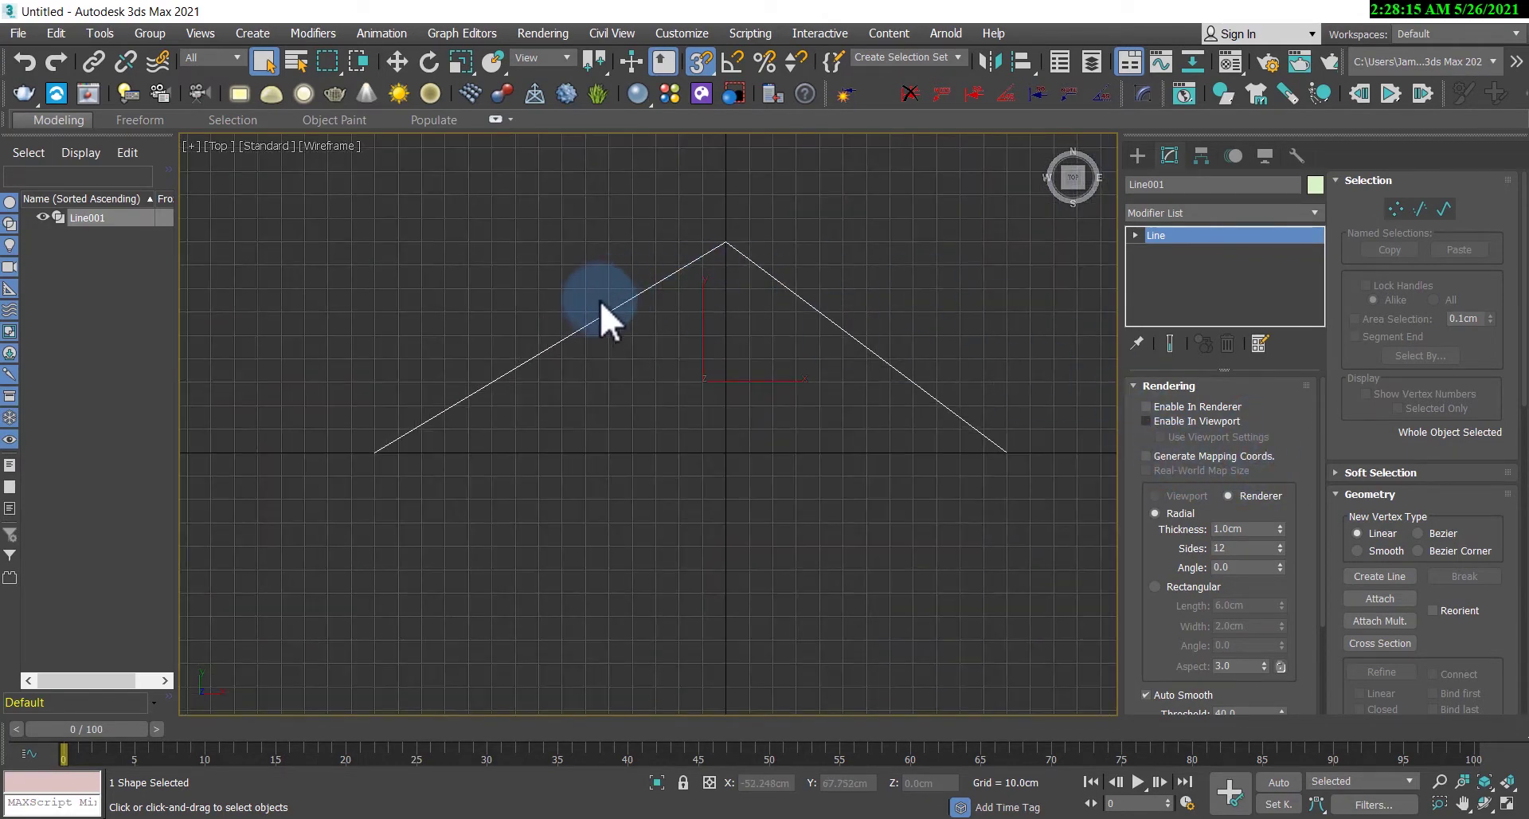
pyautogui.scroll(-2, 591, 307)
pyautogui.scroll(2, 709, 304)
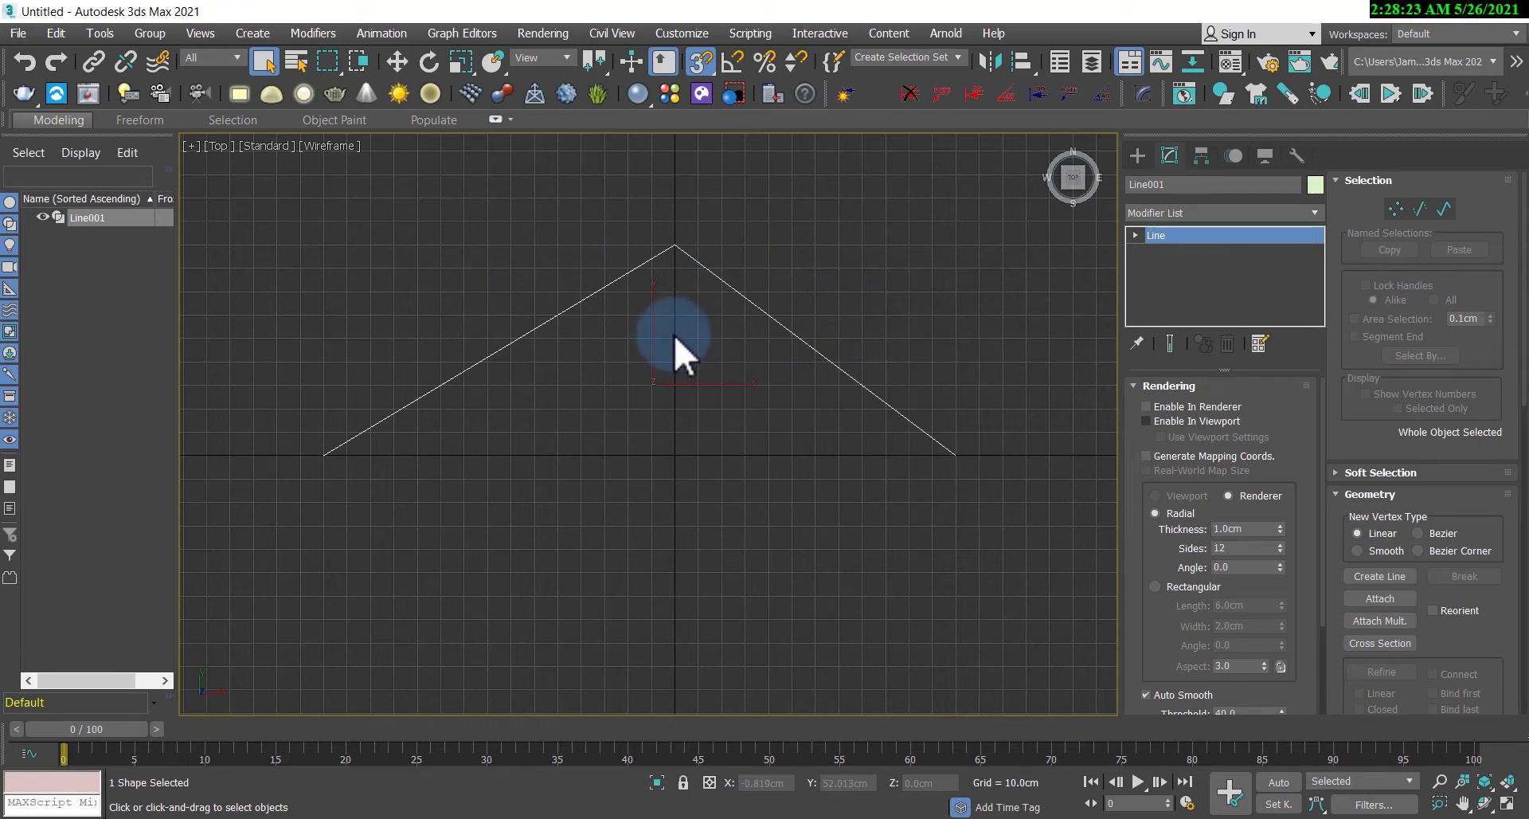
# Step: Enable the line's rendered thickness in the viewport and set its radial thickness to 1.64 cm
pyautogui.click(1148, 422)
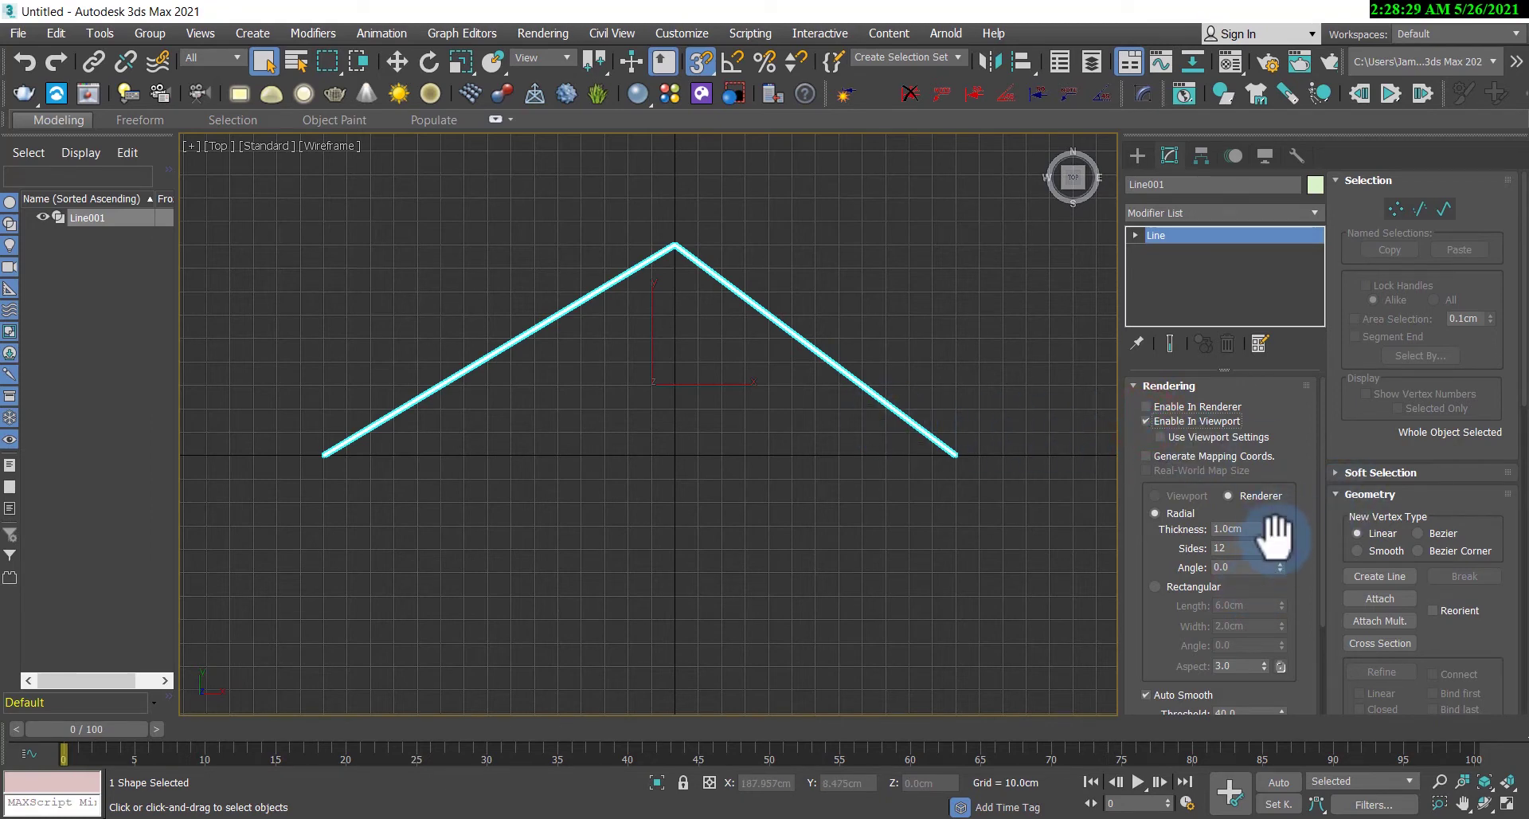
pyautogui.moveTo(1279, 531); pyautogui.dragTo(1284, 480)
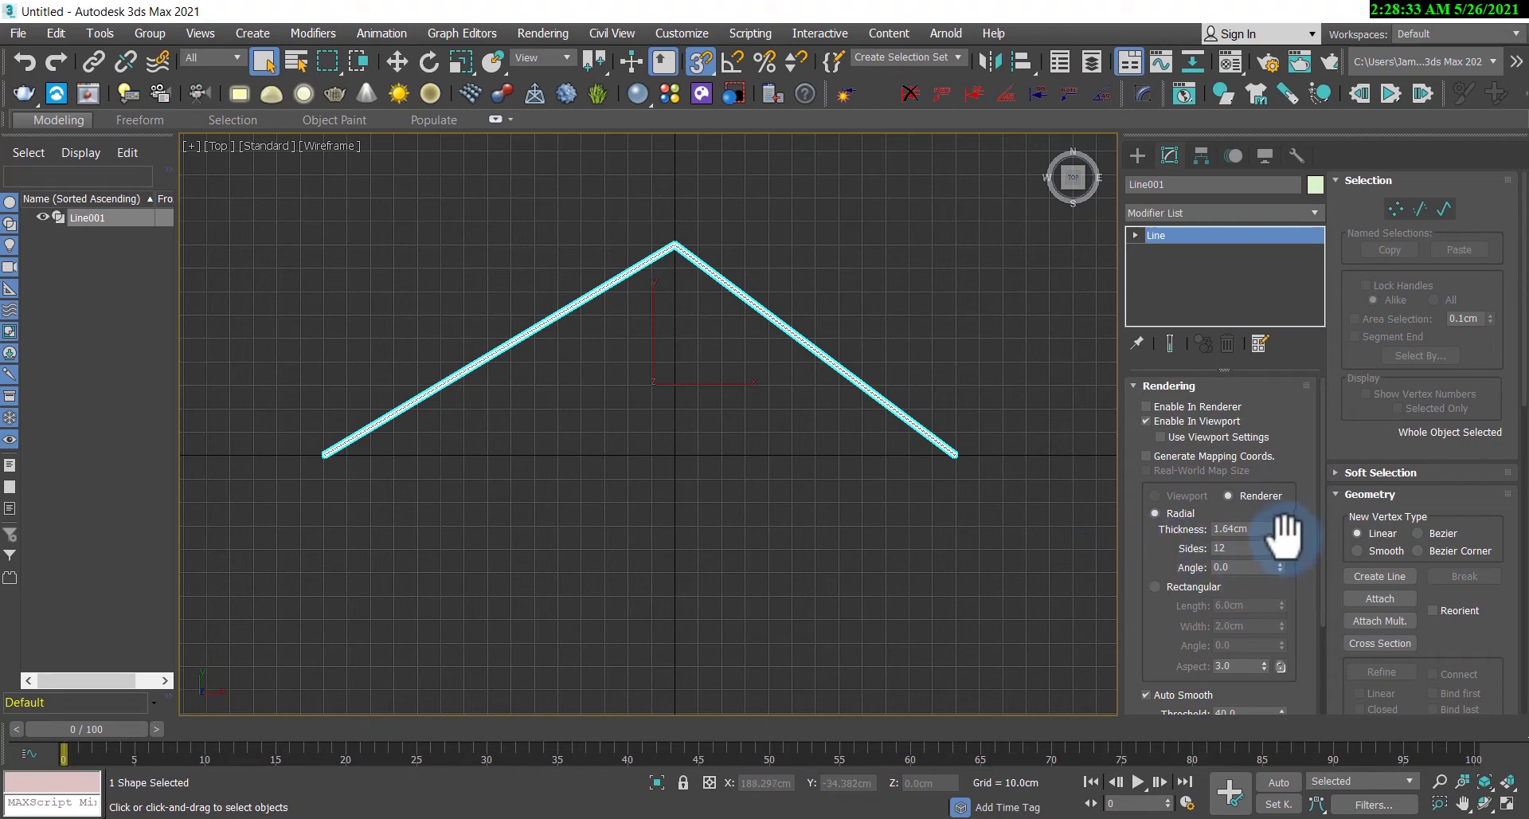
# Step: Set the line's radial rendering sides to 14
pyautogui.moveTo(1284, 550); pyautogui.dragTo(1284, 551)
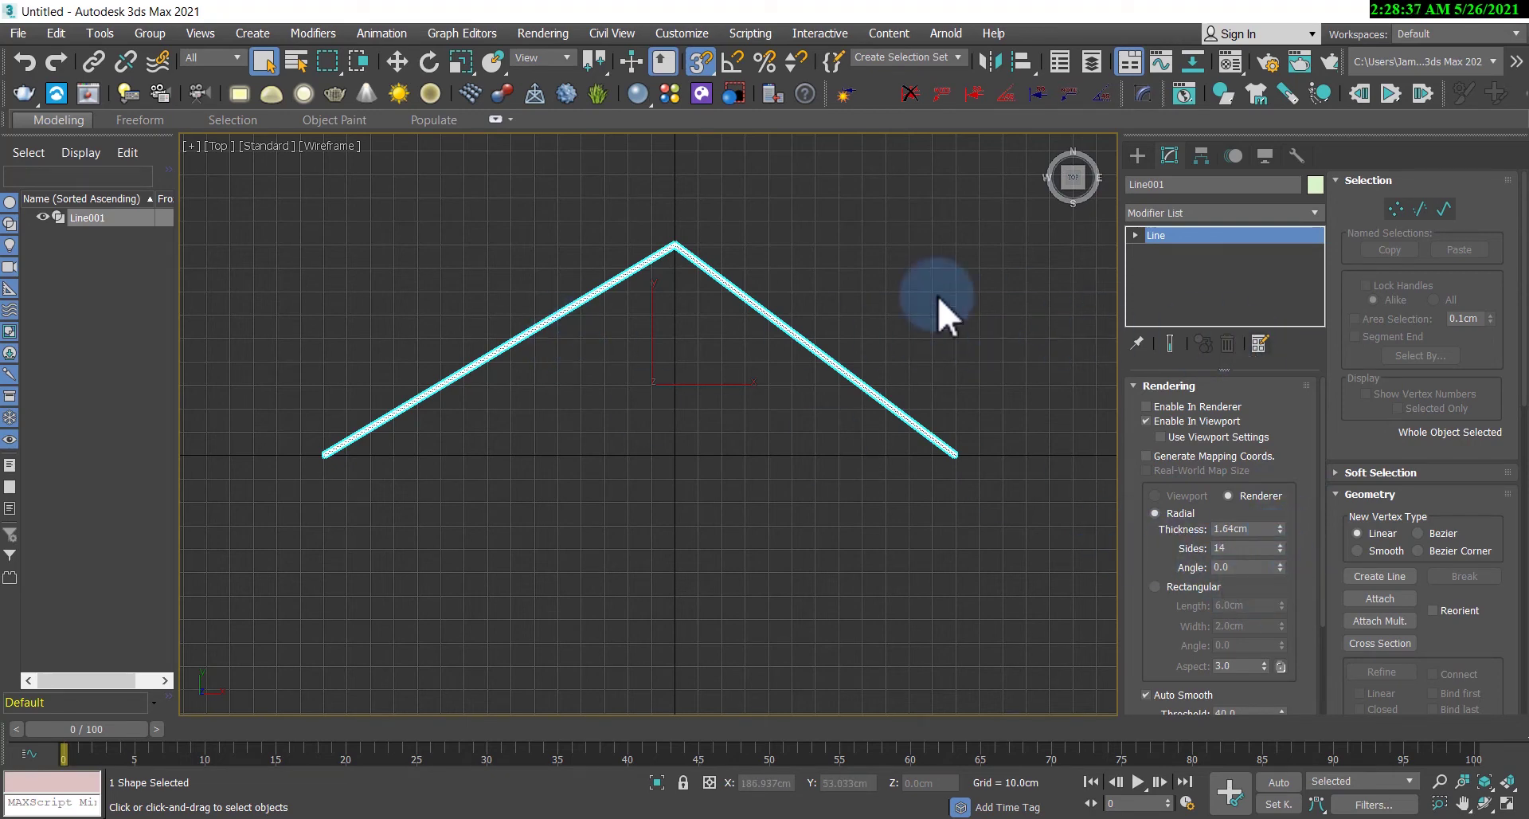
pyautogui.scroll(-5, 1274, 605)
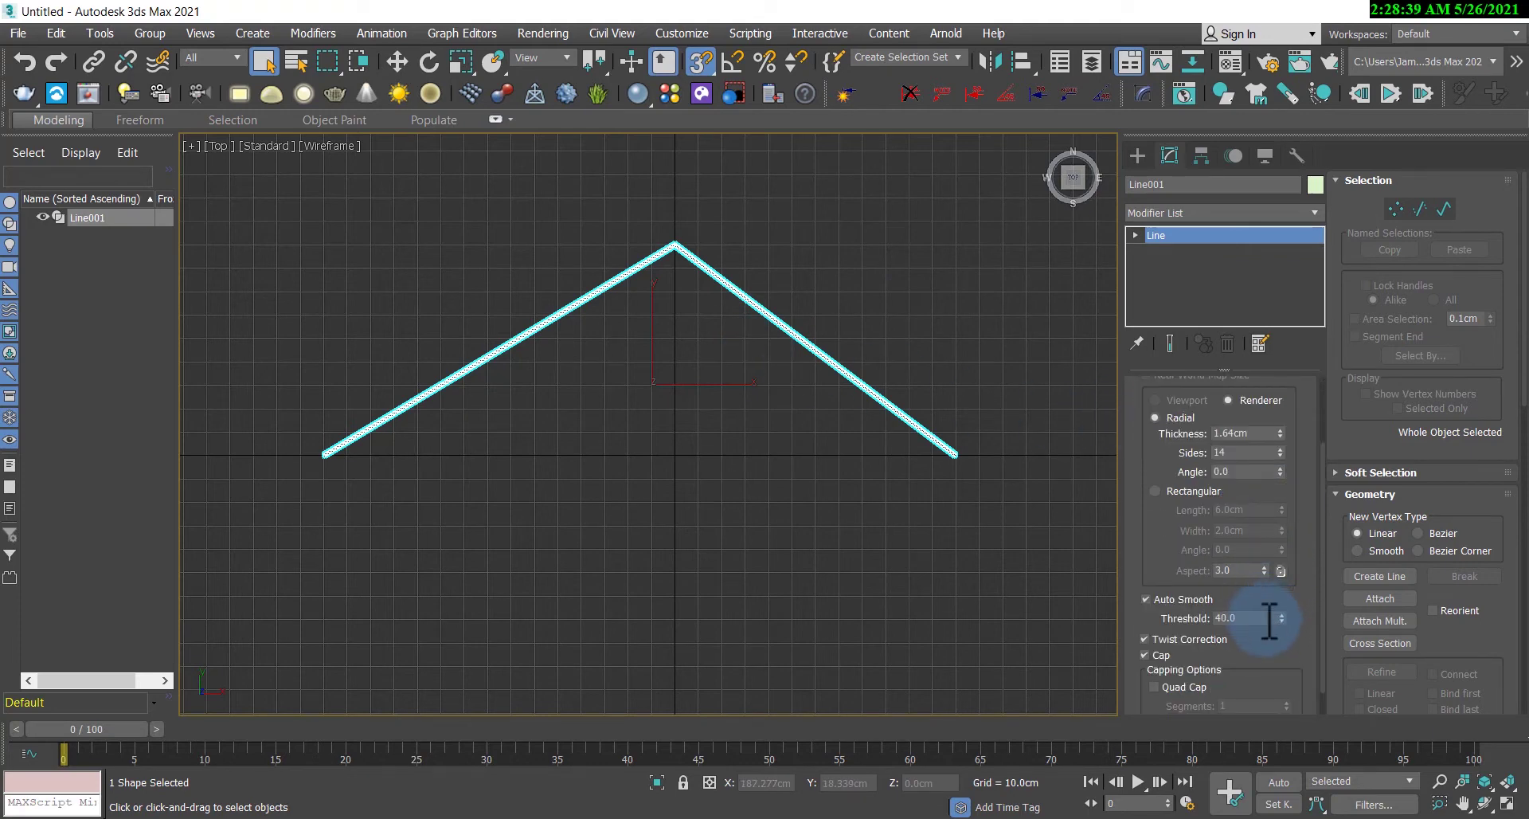
pyautogui.scroll(5, 1218, 534)
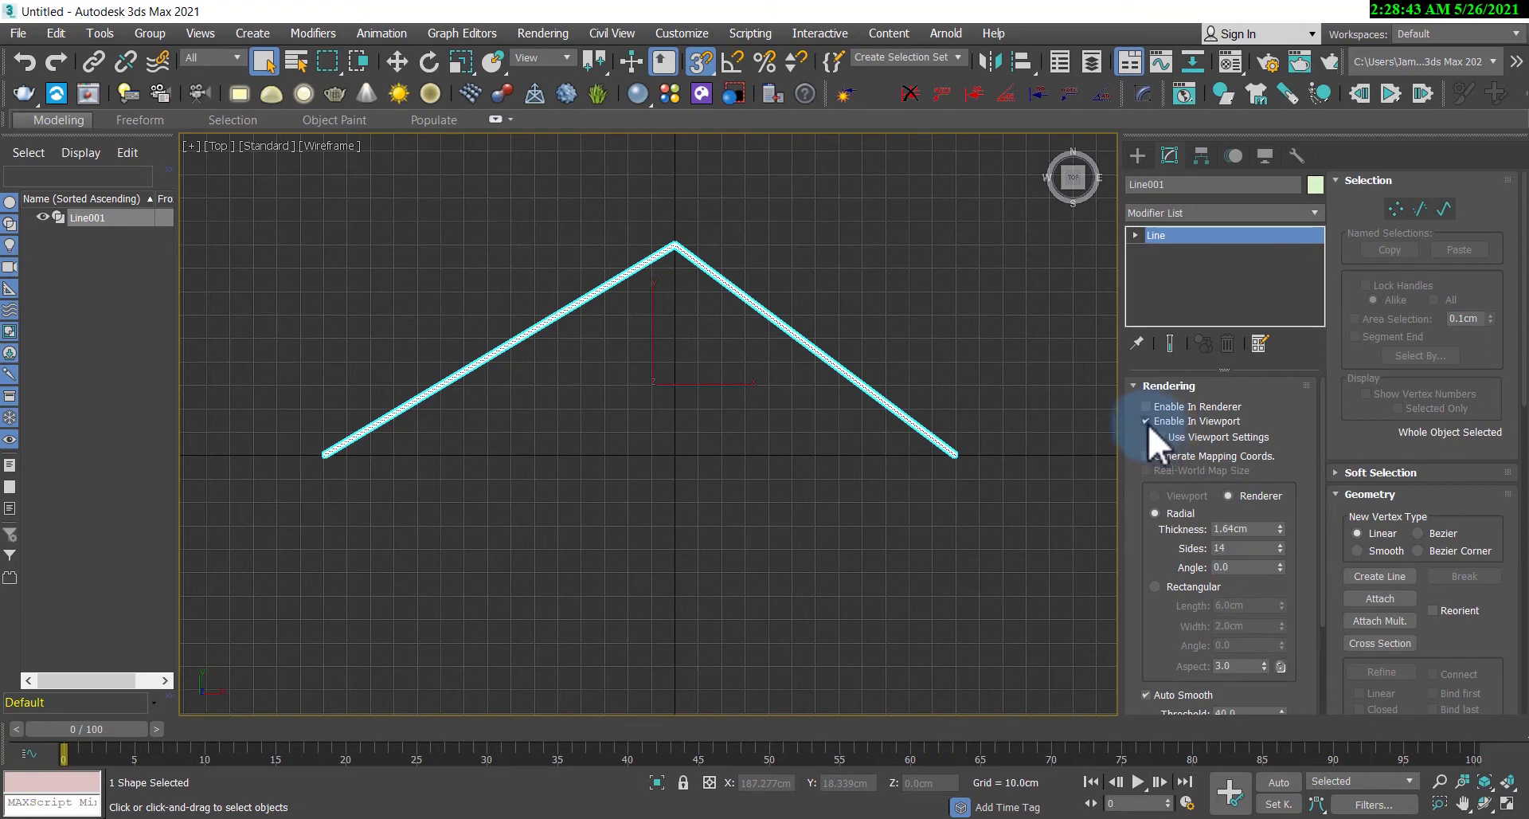
# Step: Turn off the line's rendered thickness in the viewport and collapse its Rendering settings
pyautogui.click(1147, 422)
pyautogui.click(1134, 385)
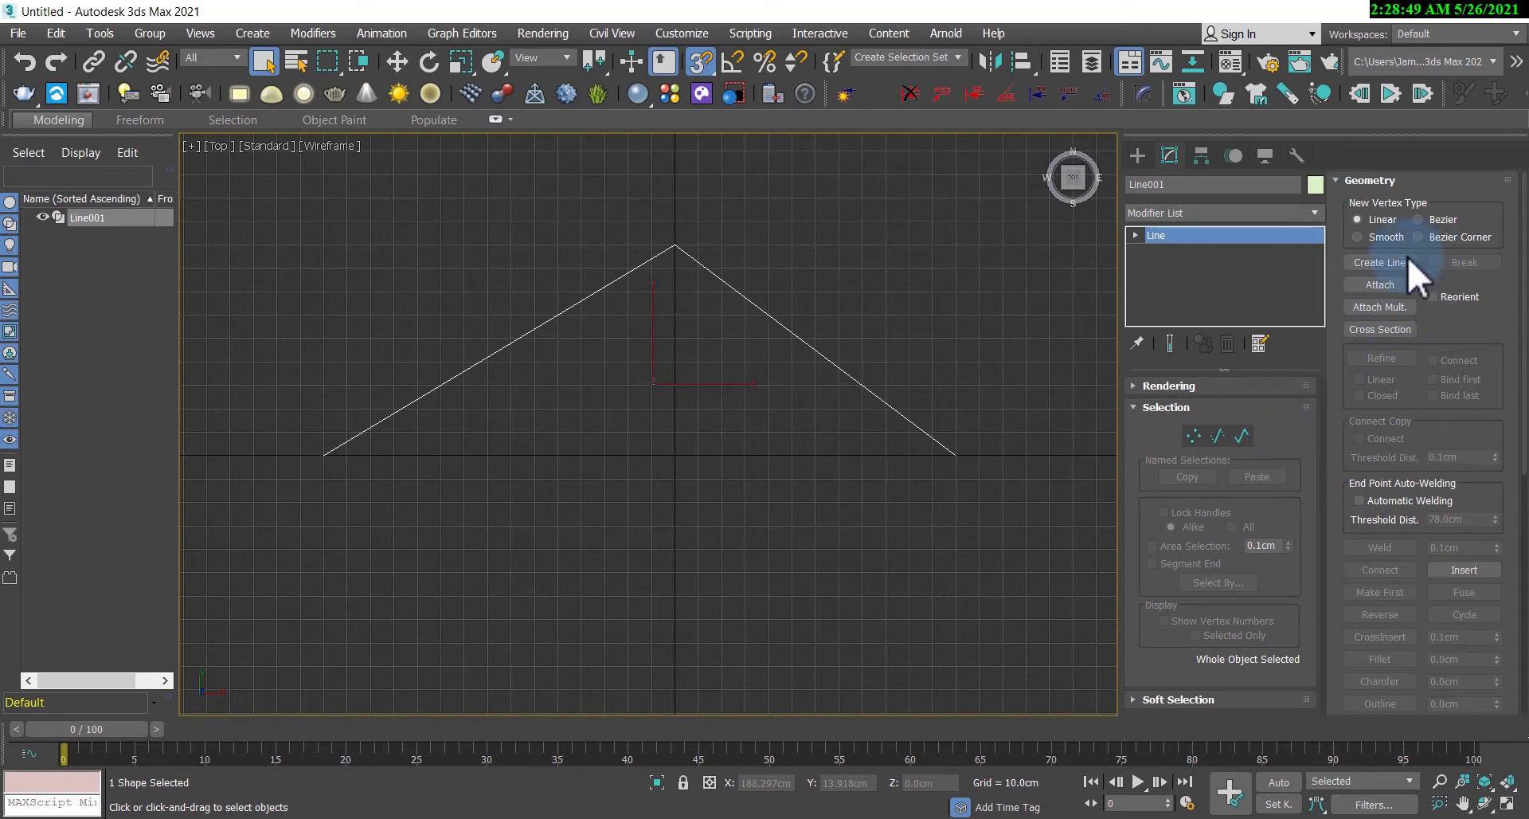
pyautogui.scroll(-3, 1439, 411)
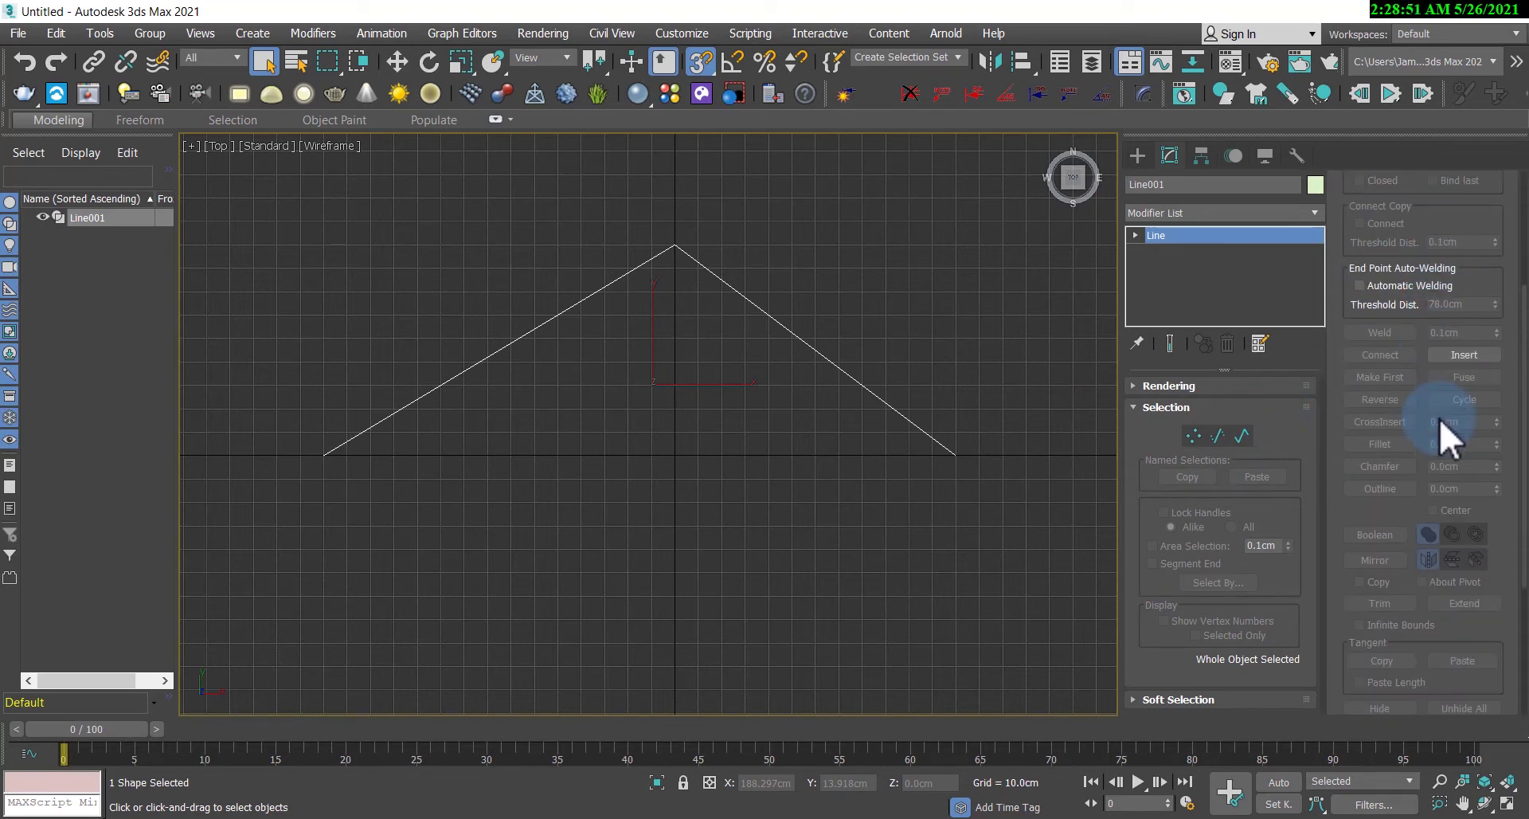
pyautogui.scroll(3, 1438, 404)
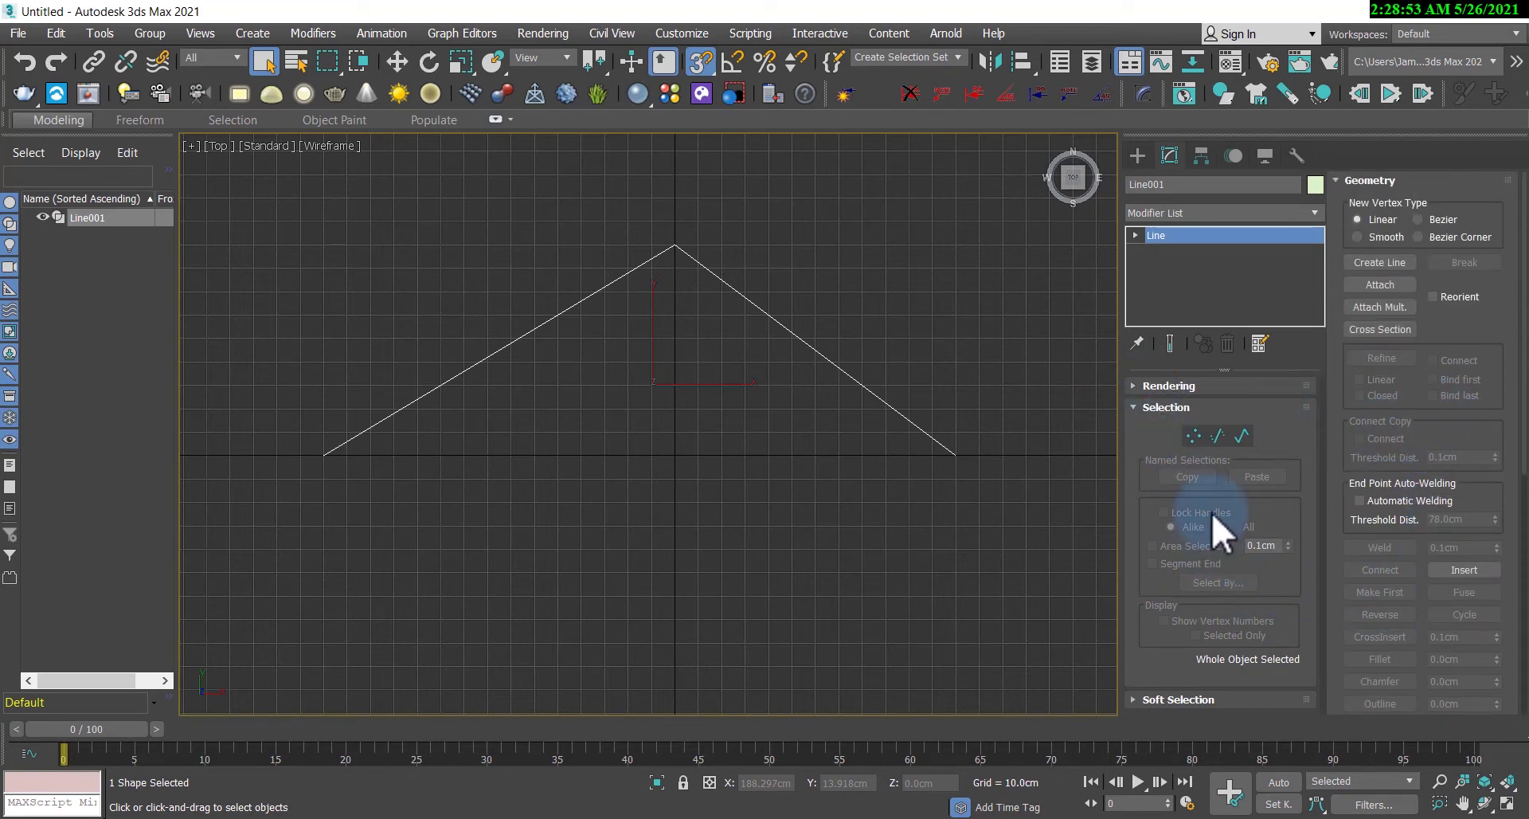
# Step: Deselect and reselect the line, then select its entire spline at the Spline sub-object level
pyautogui.click(612, 410)
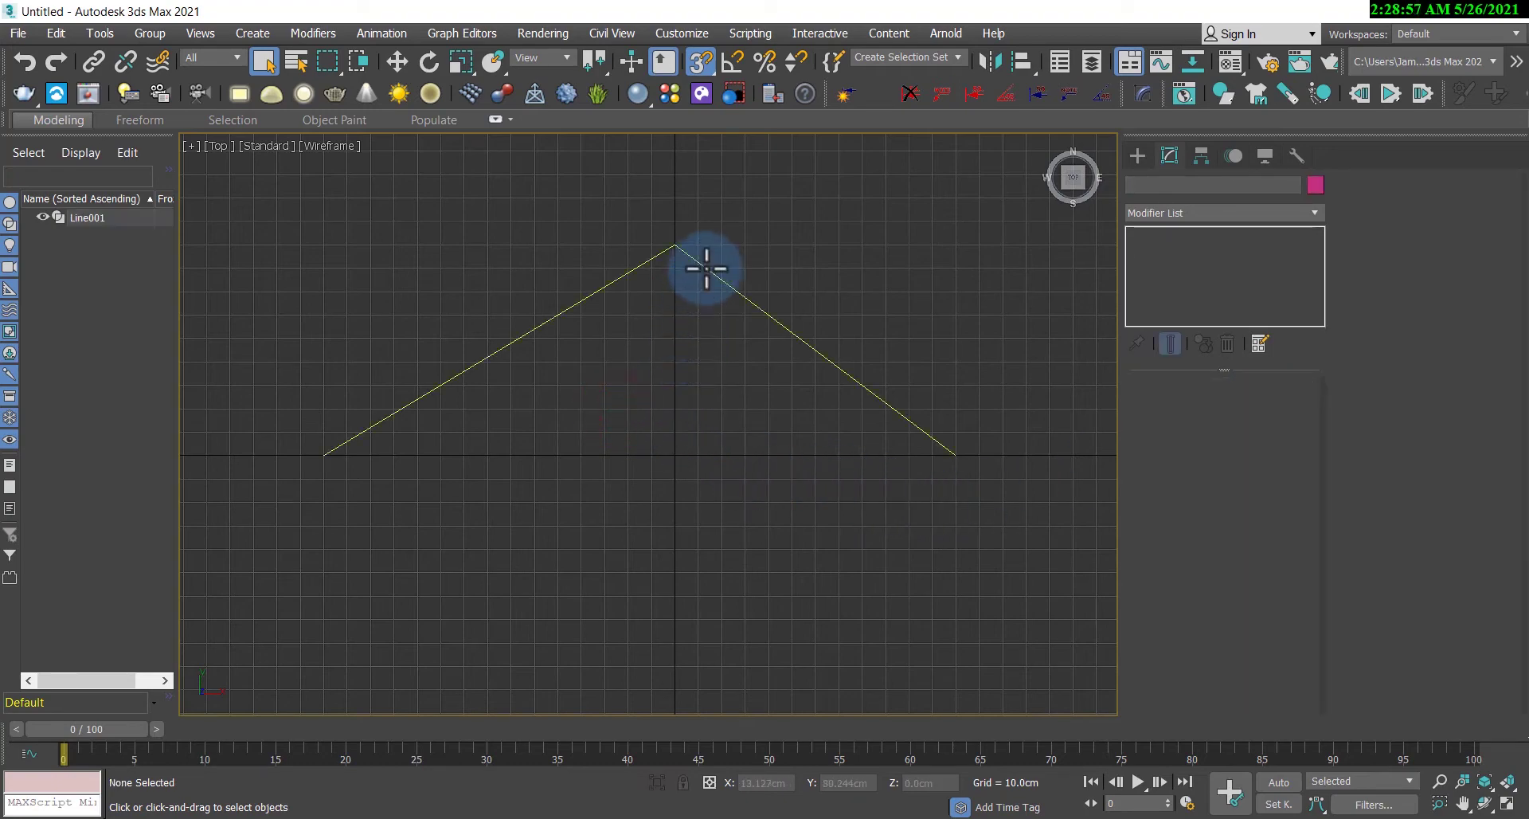
pyautogui.click(706, 268)
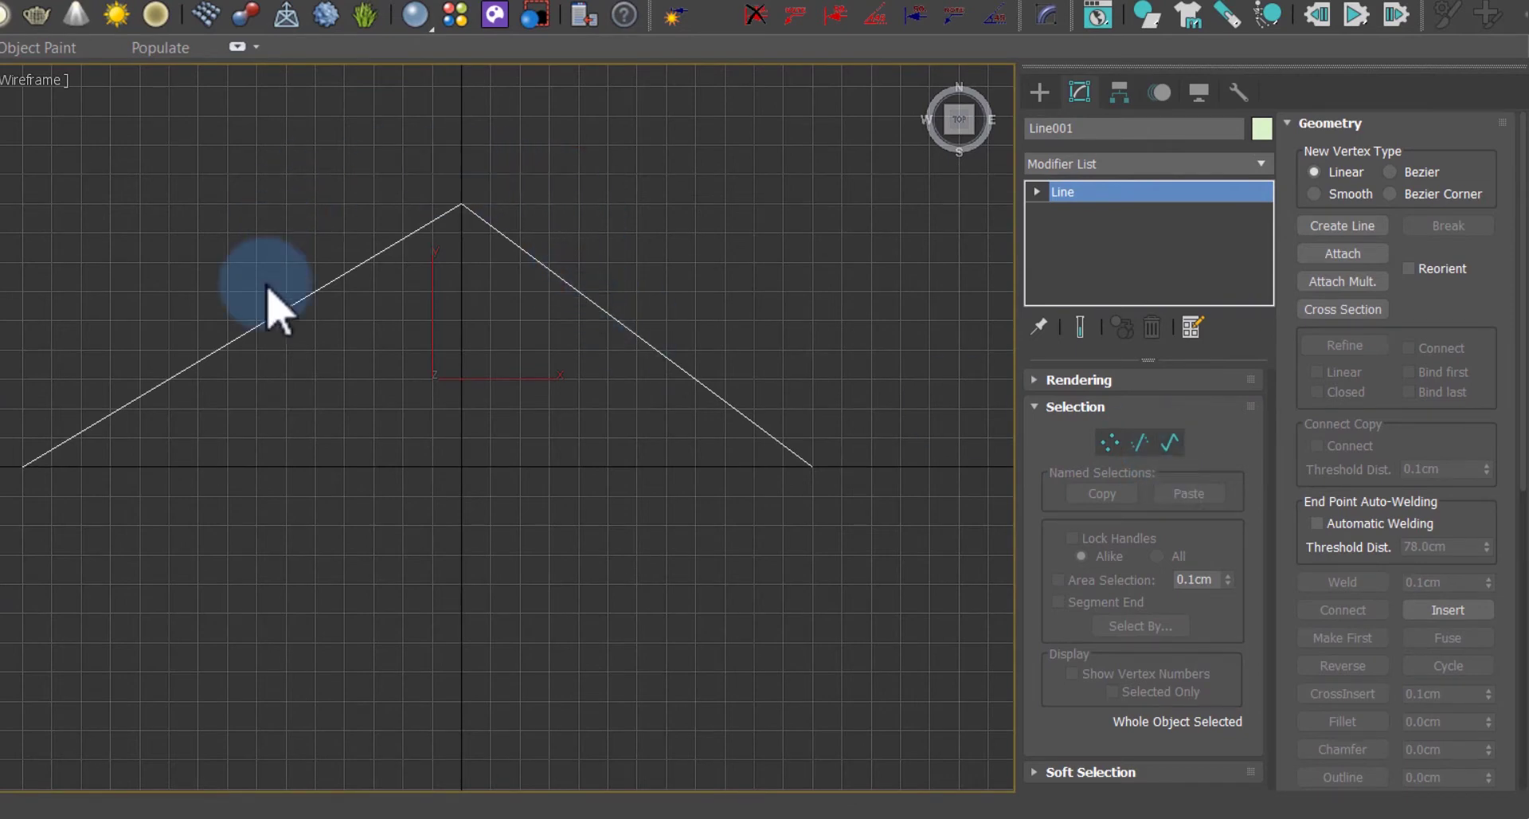
pyautogui.click(1176, 447)
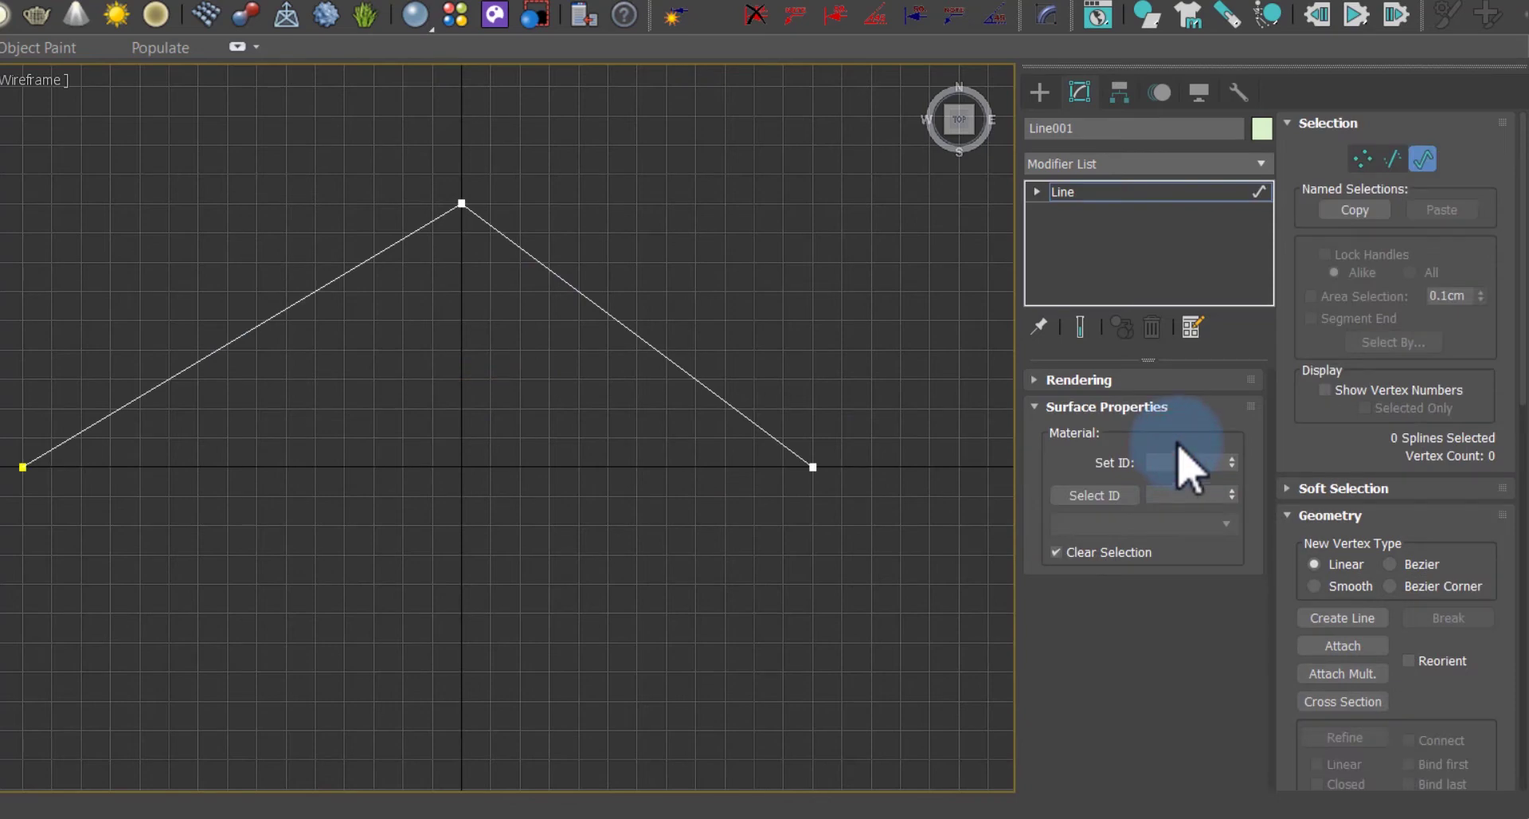
pyautogui.click(671, 359)
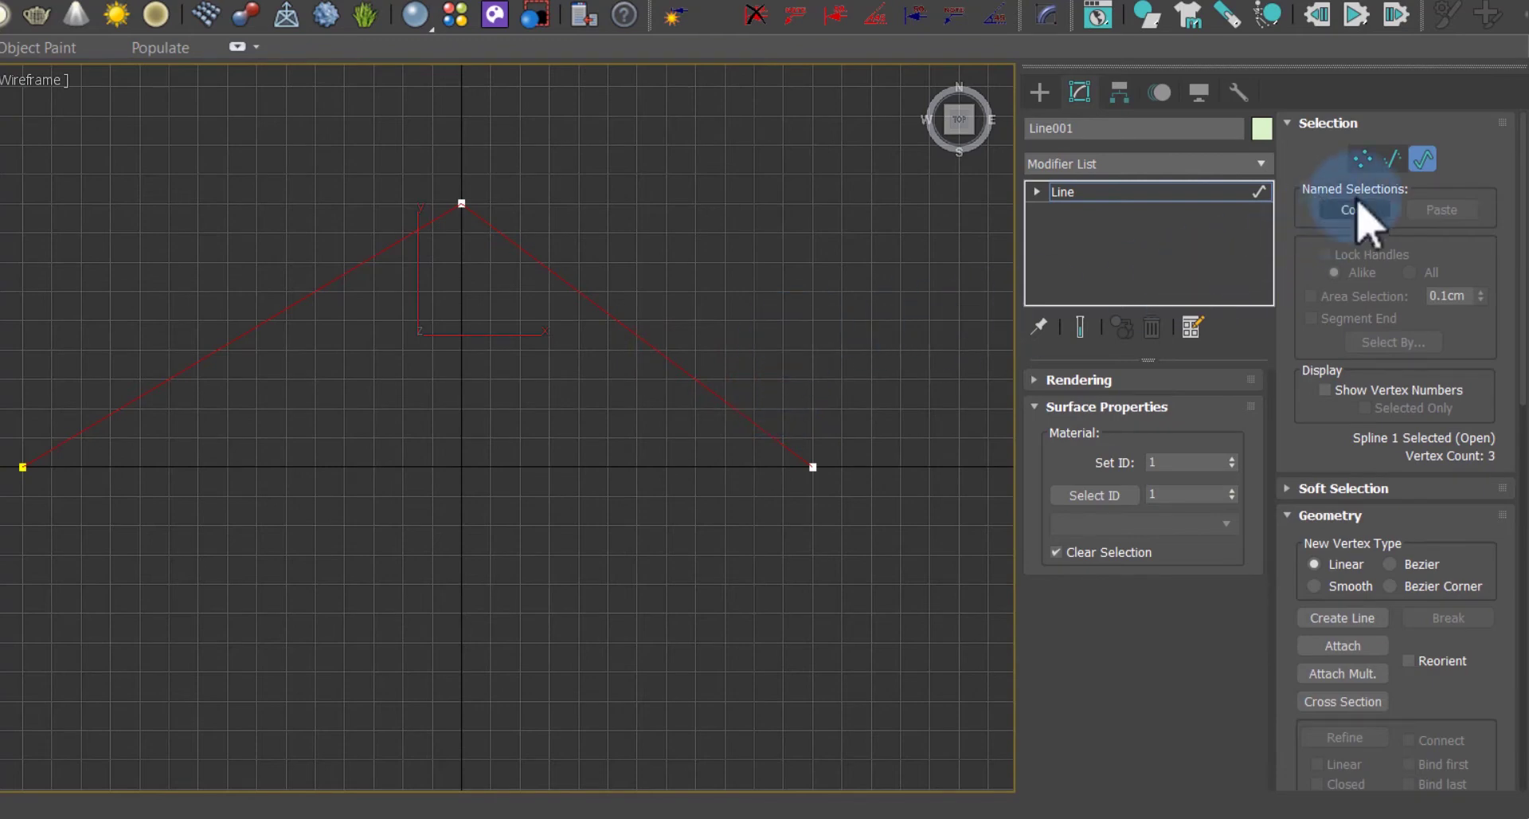
# Step: Switch from Segment to Vertex level, select the peak and left end vertices individually, and clear the selection
pyautogui.click(1390, 164)
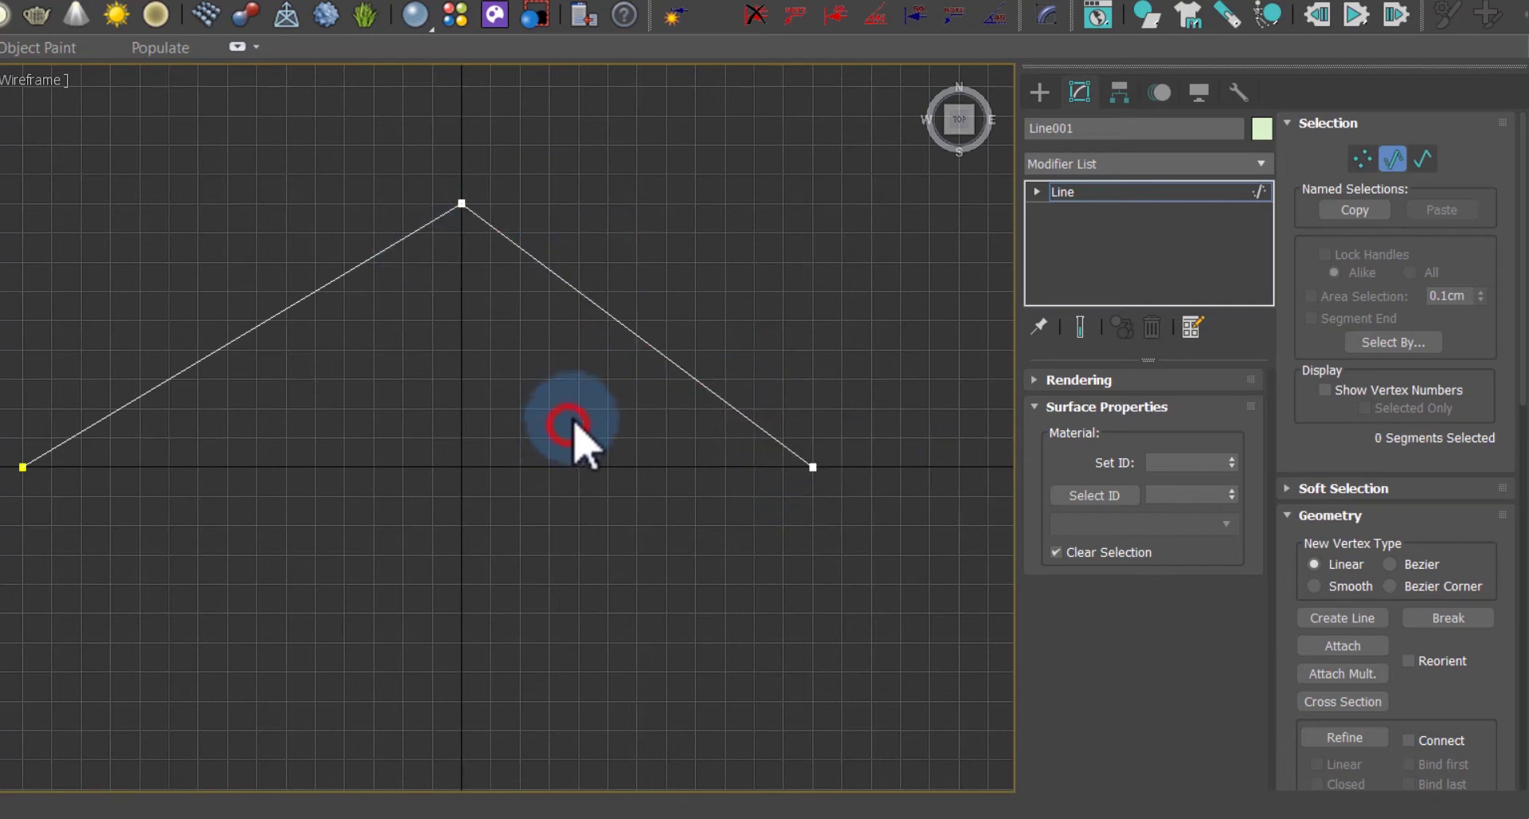
pyautogui.click(1364, 159)
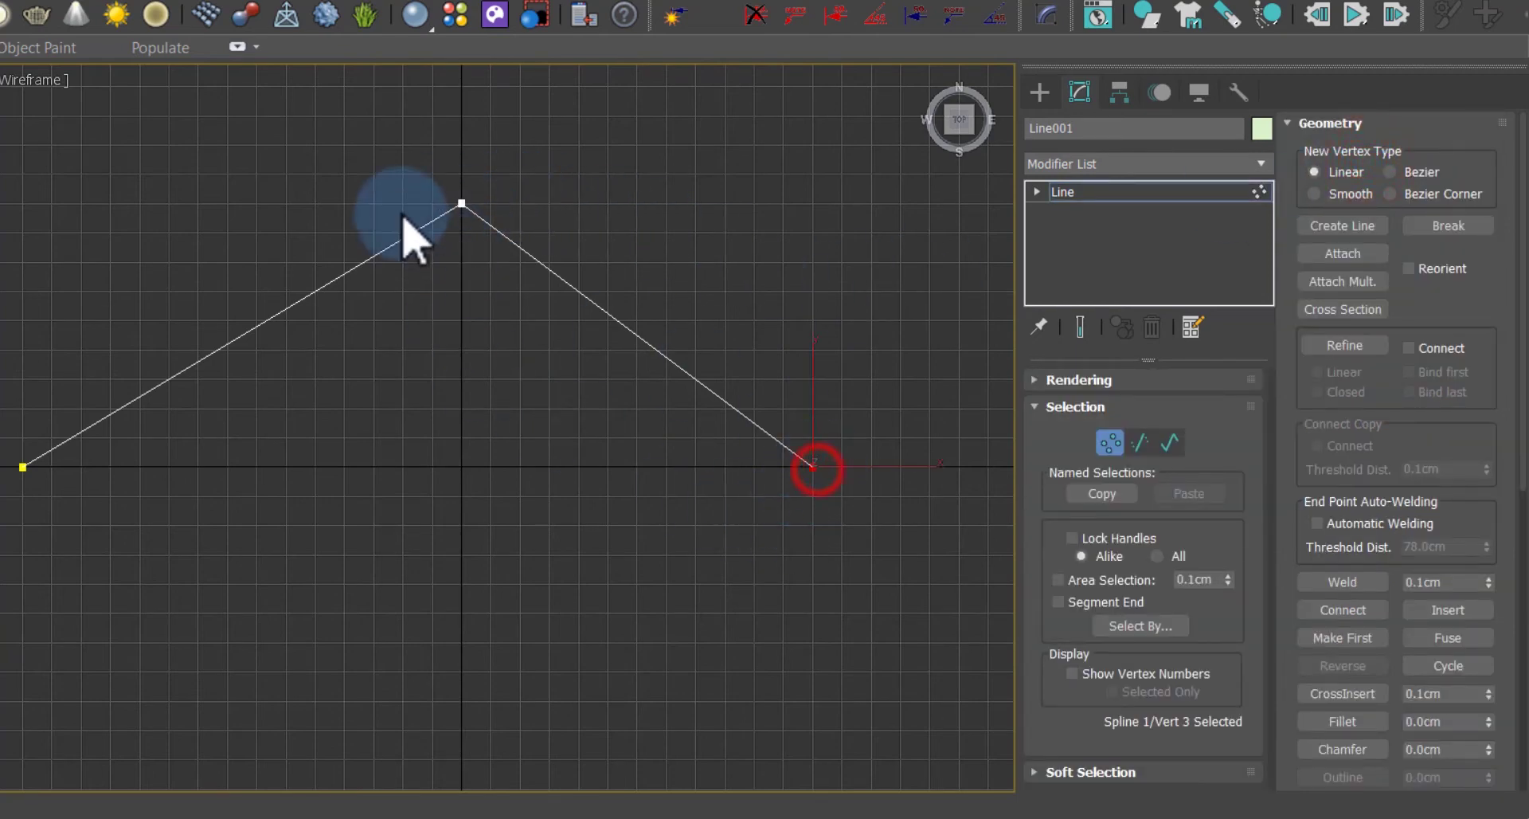
pyautogui.click(461, 204)
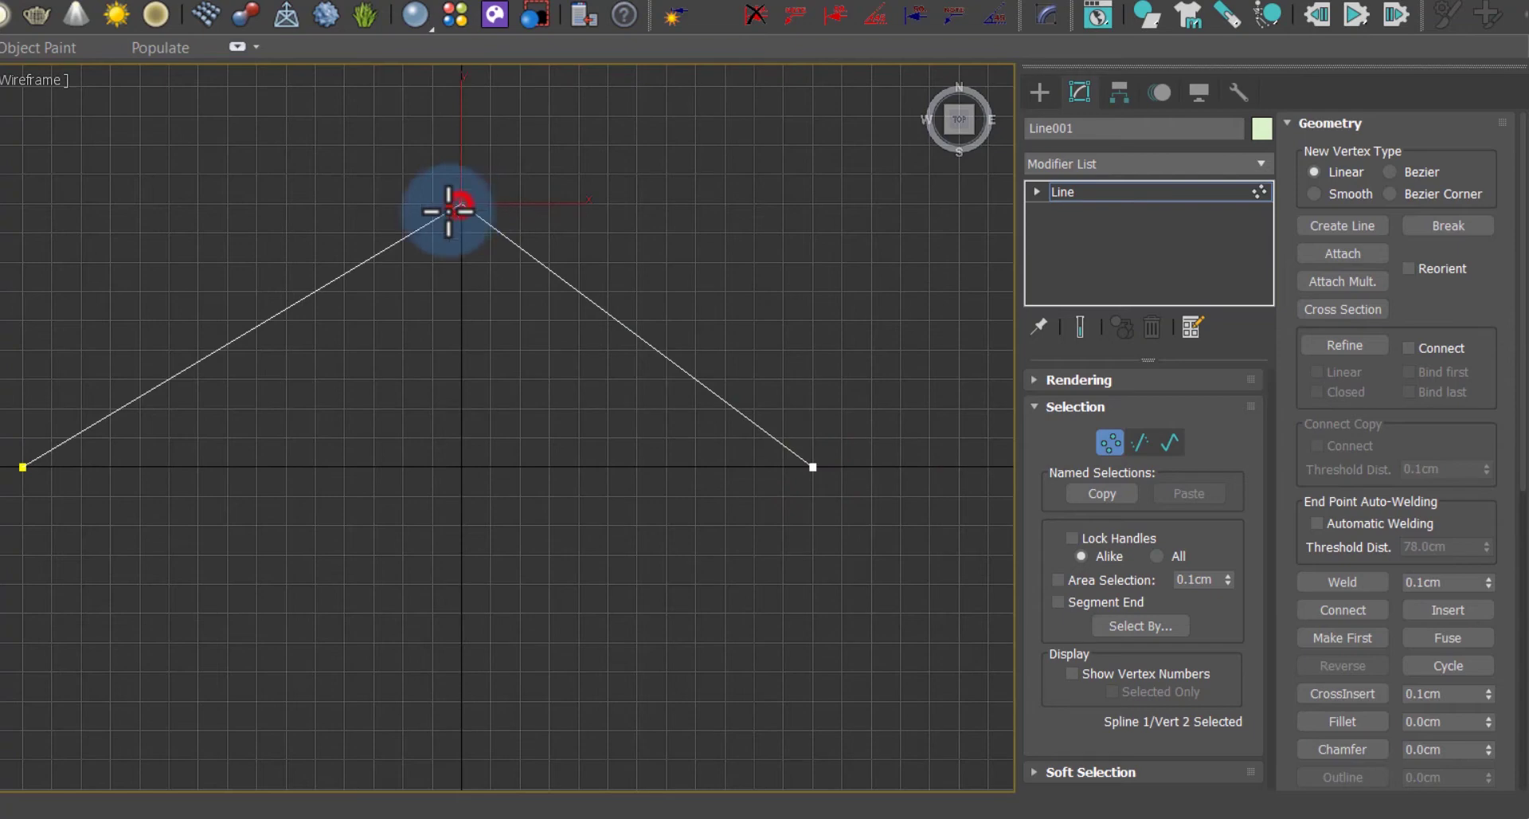
pyautogui.click(22, 463)
pyautogui.click(419, 461)
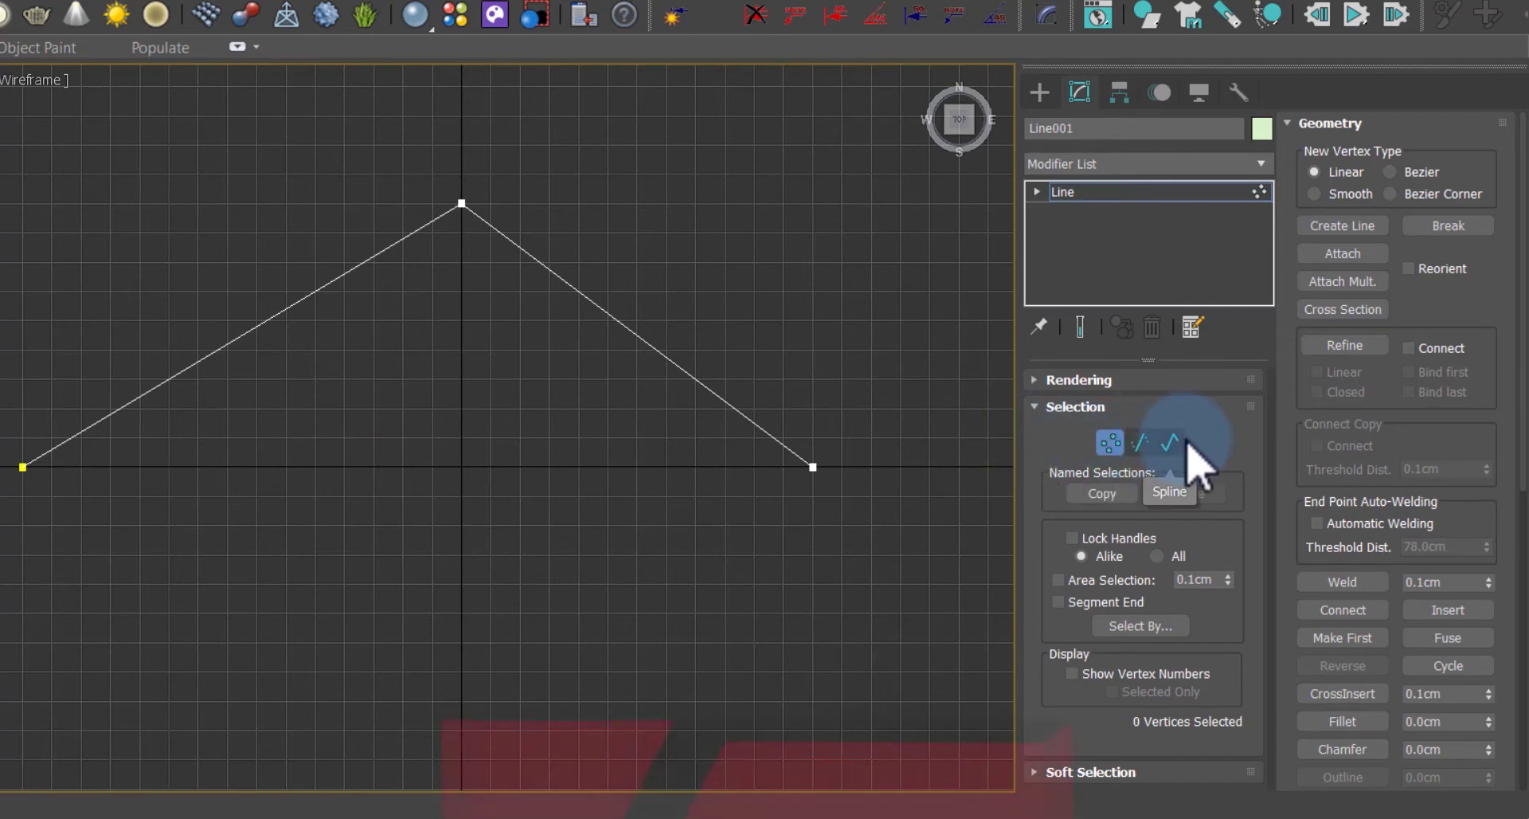
# Step: Cycle the line through the Segment and Spline sub-object levels and end in Vertex level
pyautogui.click(1141, 442)
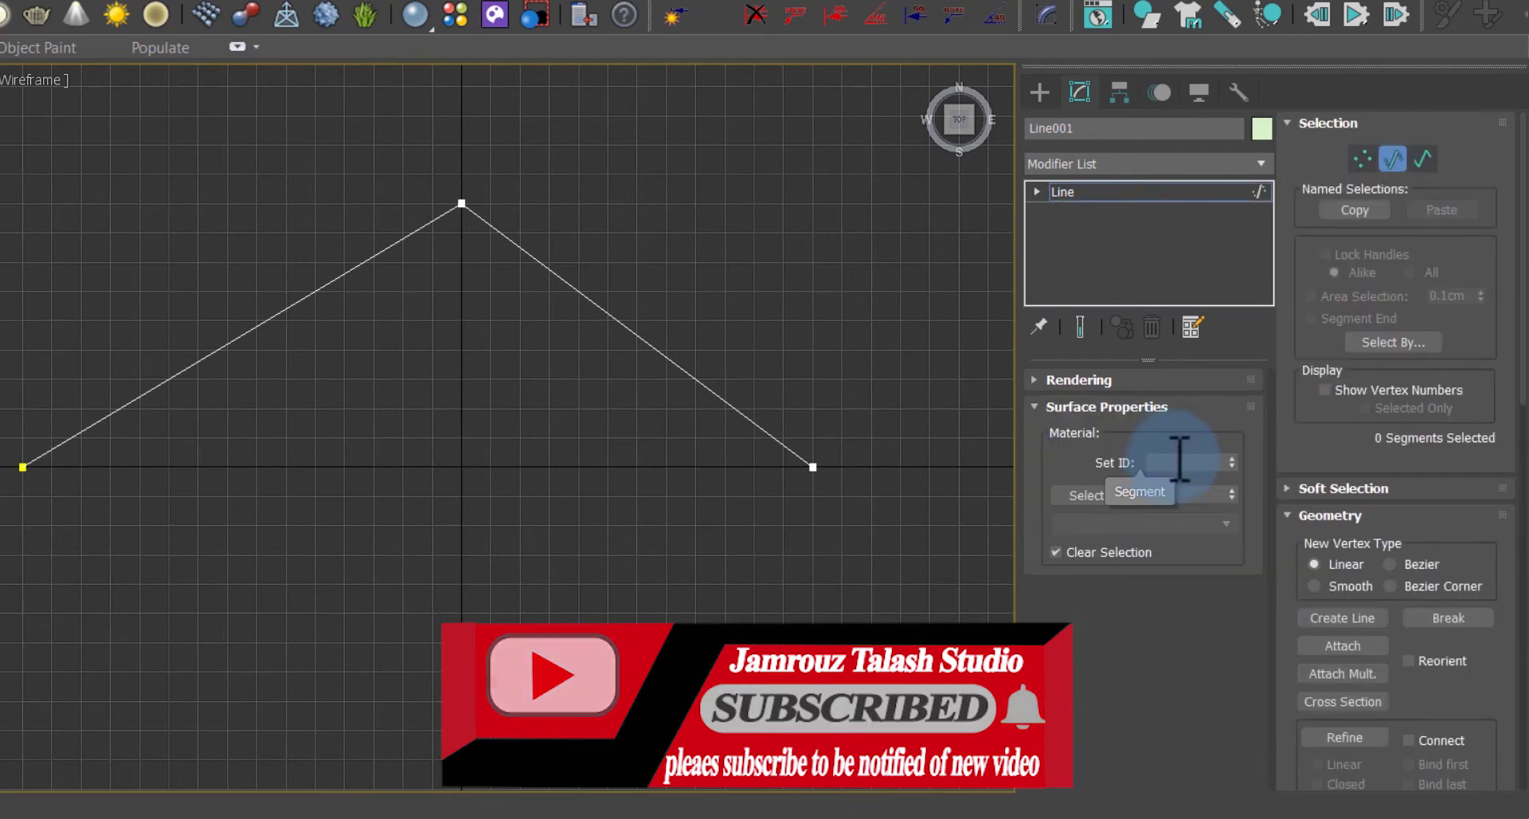
pyautogui.press('3')
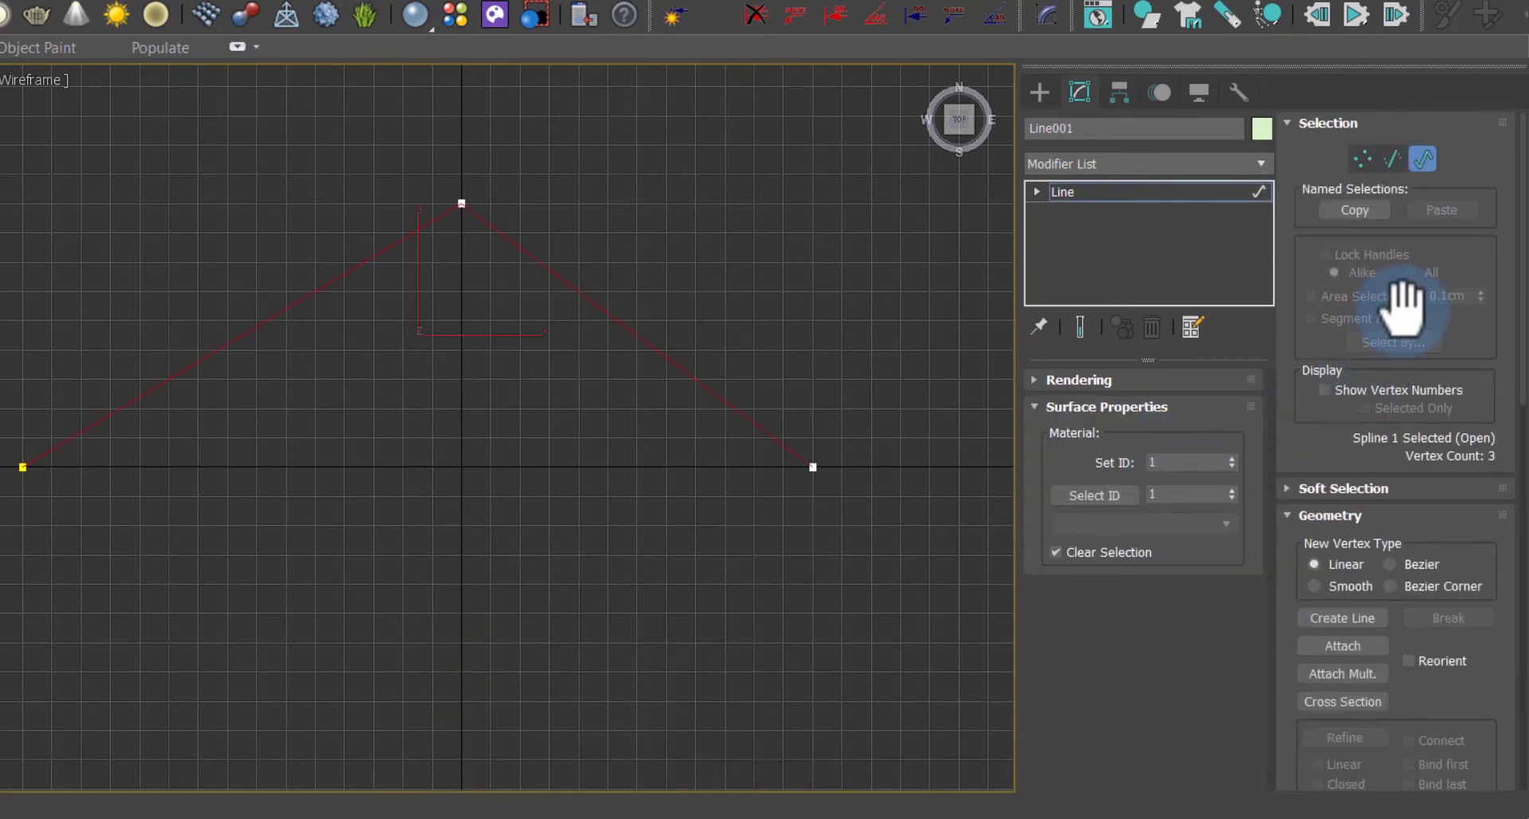
pyautogui.press('1')
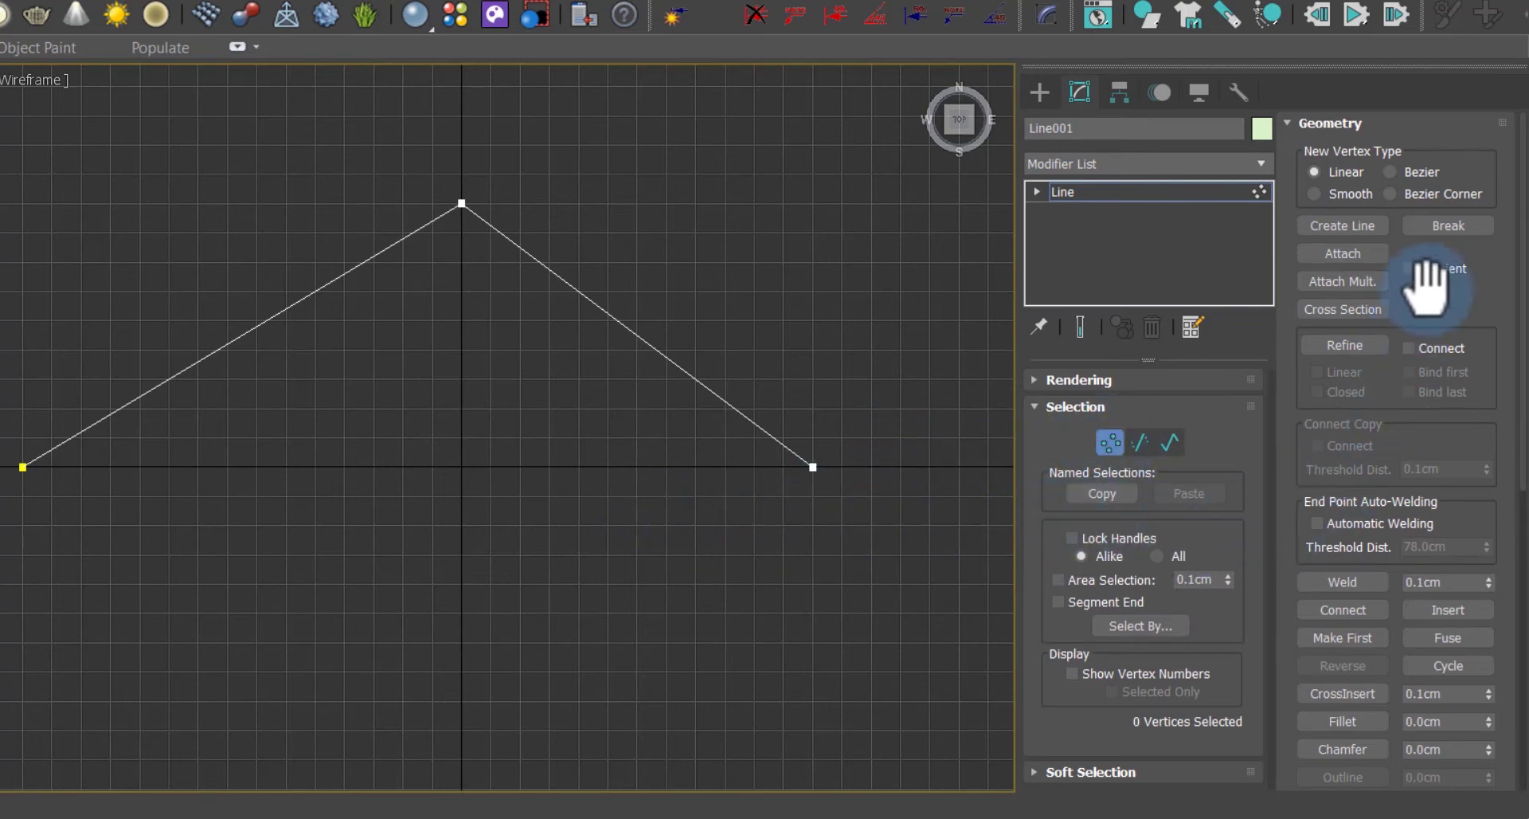
pyautogui.click(421, 365)
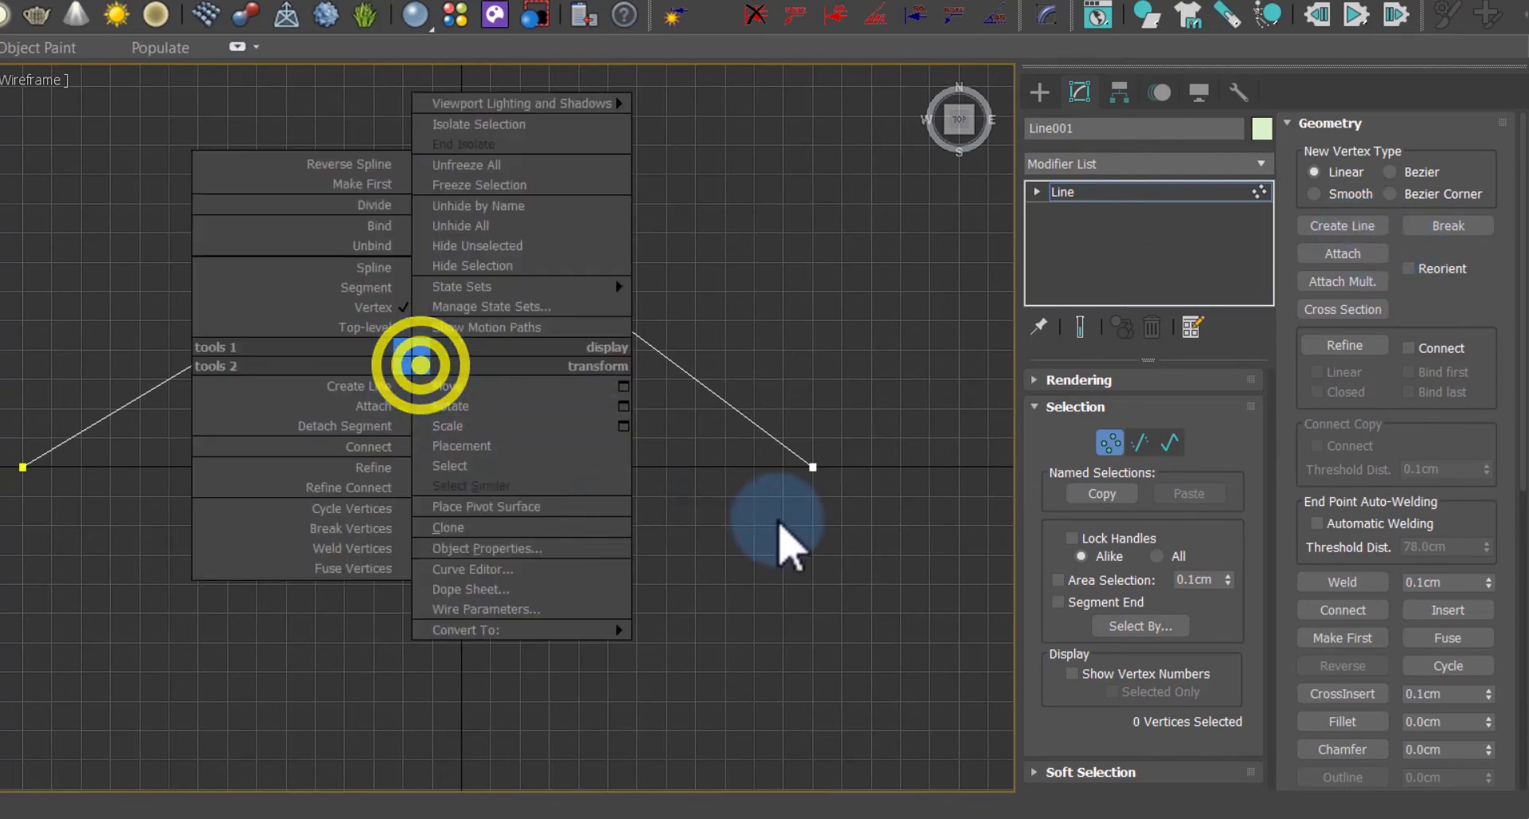
pyautogui.click(829, 518)
# Step: Select the line's peak vertex with a selection window and activate the Move tool
pyautogui.moveTo(503, 189); pyautogui.dragTo(438, 226)
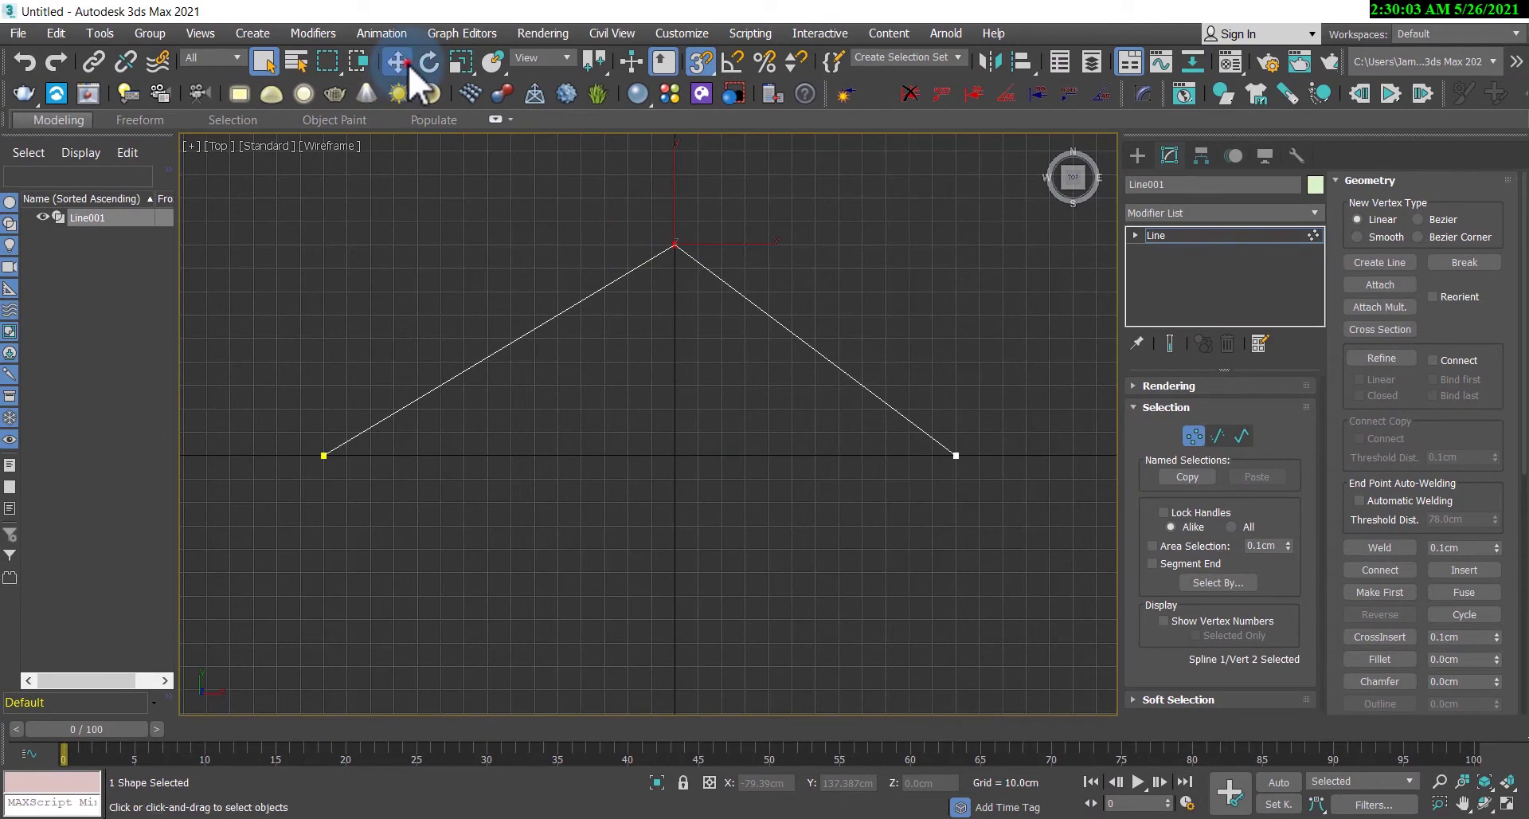
pyautogui.click(406, 63)
pyautogui.scroll(-4, 717, 406)
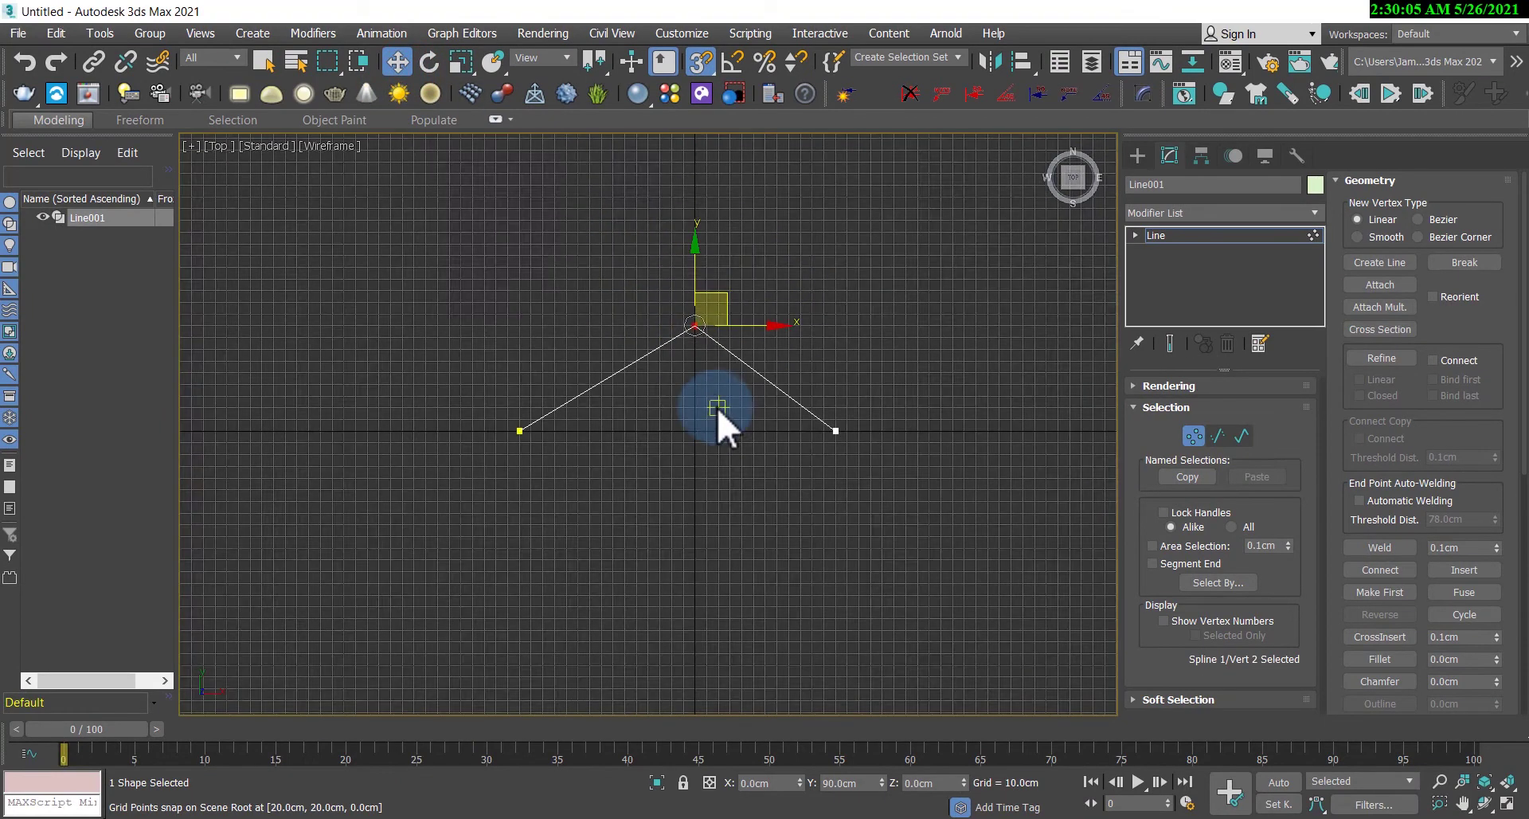
pyautogui.scroll(5, 694, 331)
pyautogui.scroll(-2, 665, 347)
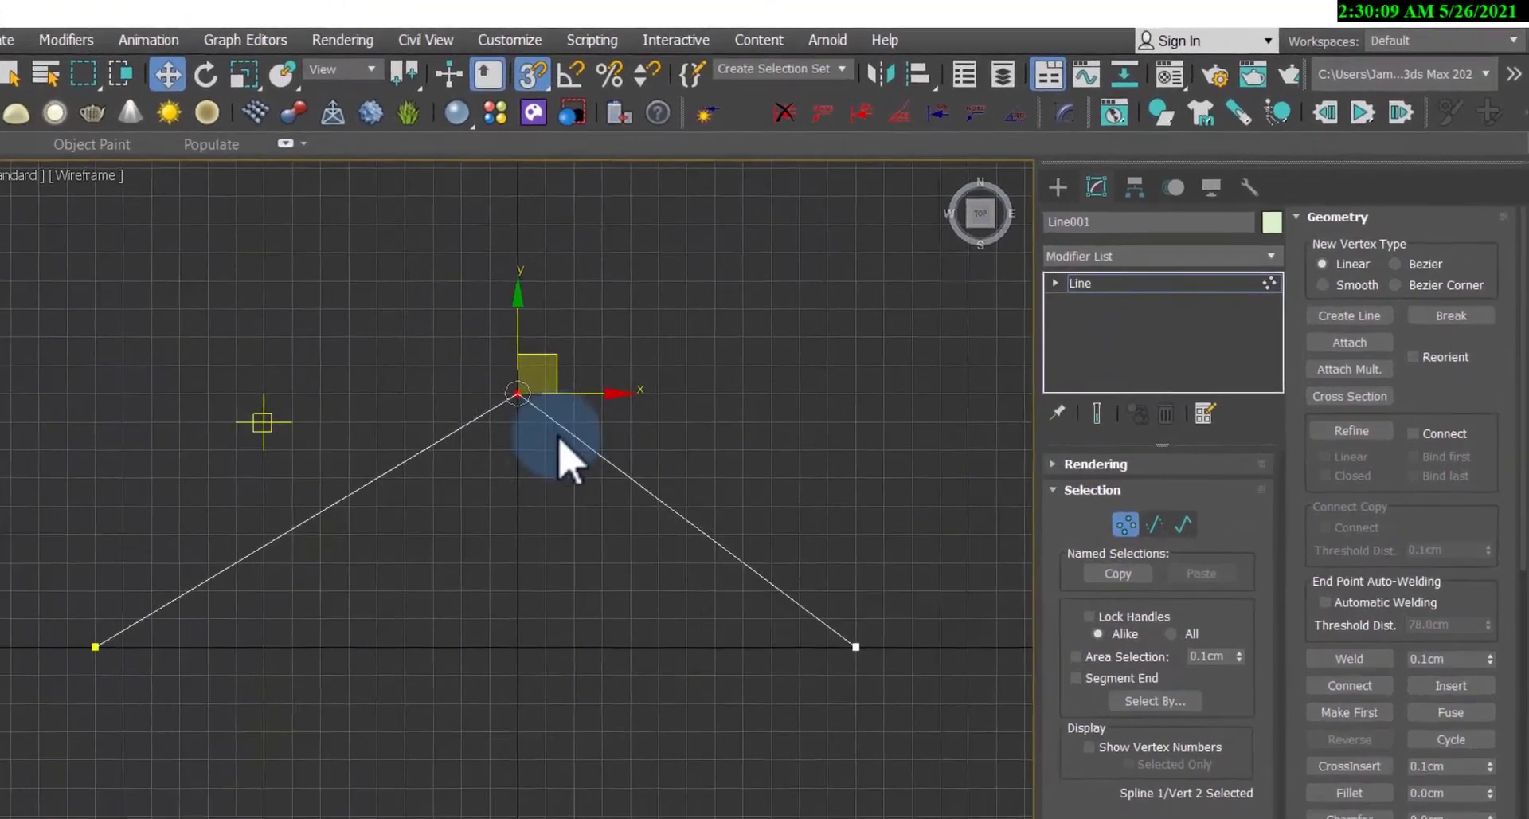
pyautogui.scroll(1, 693, 382)
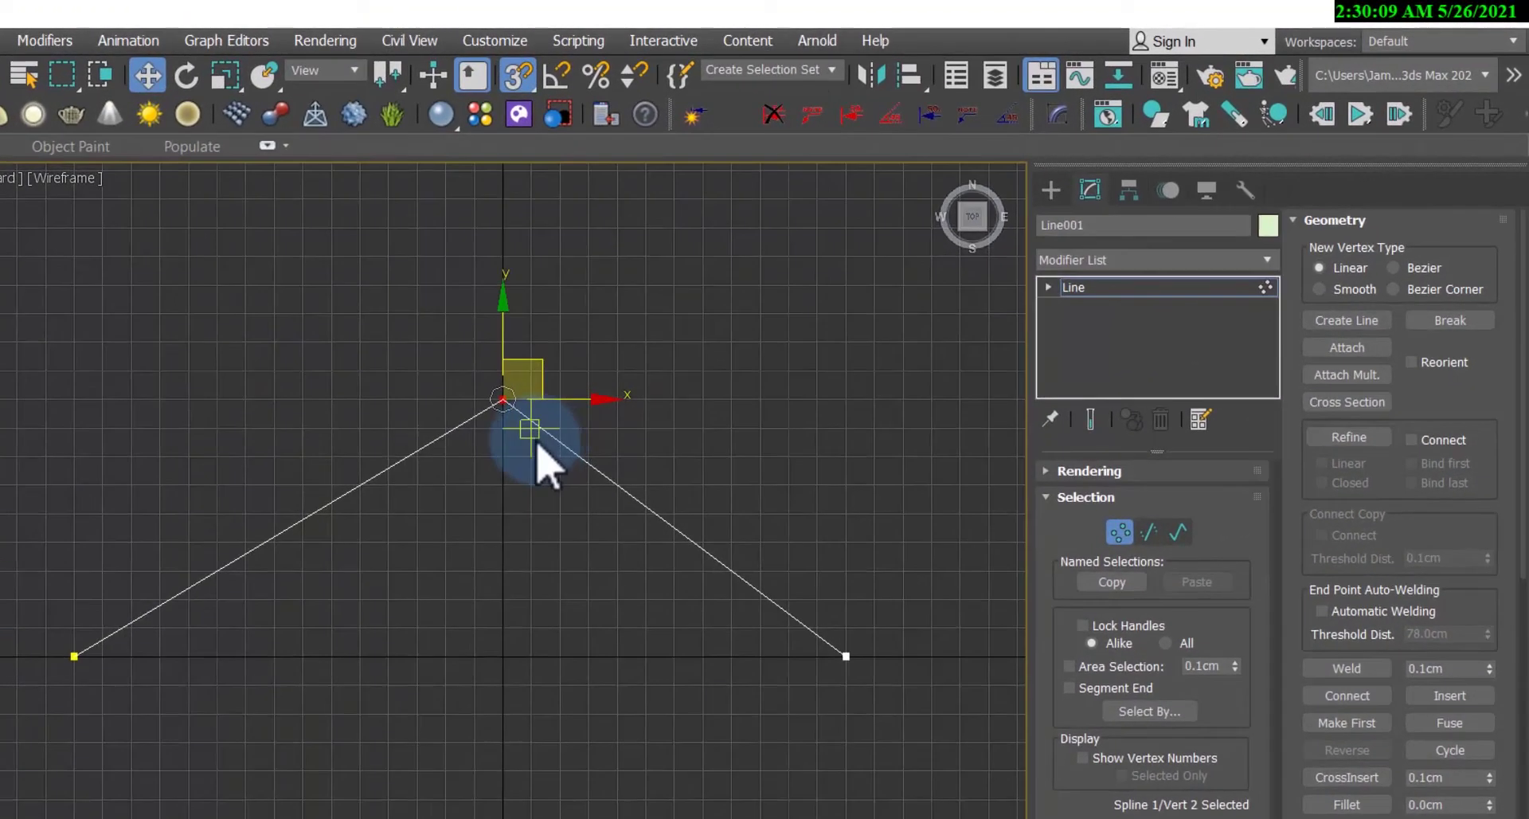
# Step: Convert the peak vertex to Smooth, then turn off 3D snapping and move the vertex slightly down and left
pyautogui.rightClick(503, 398)
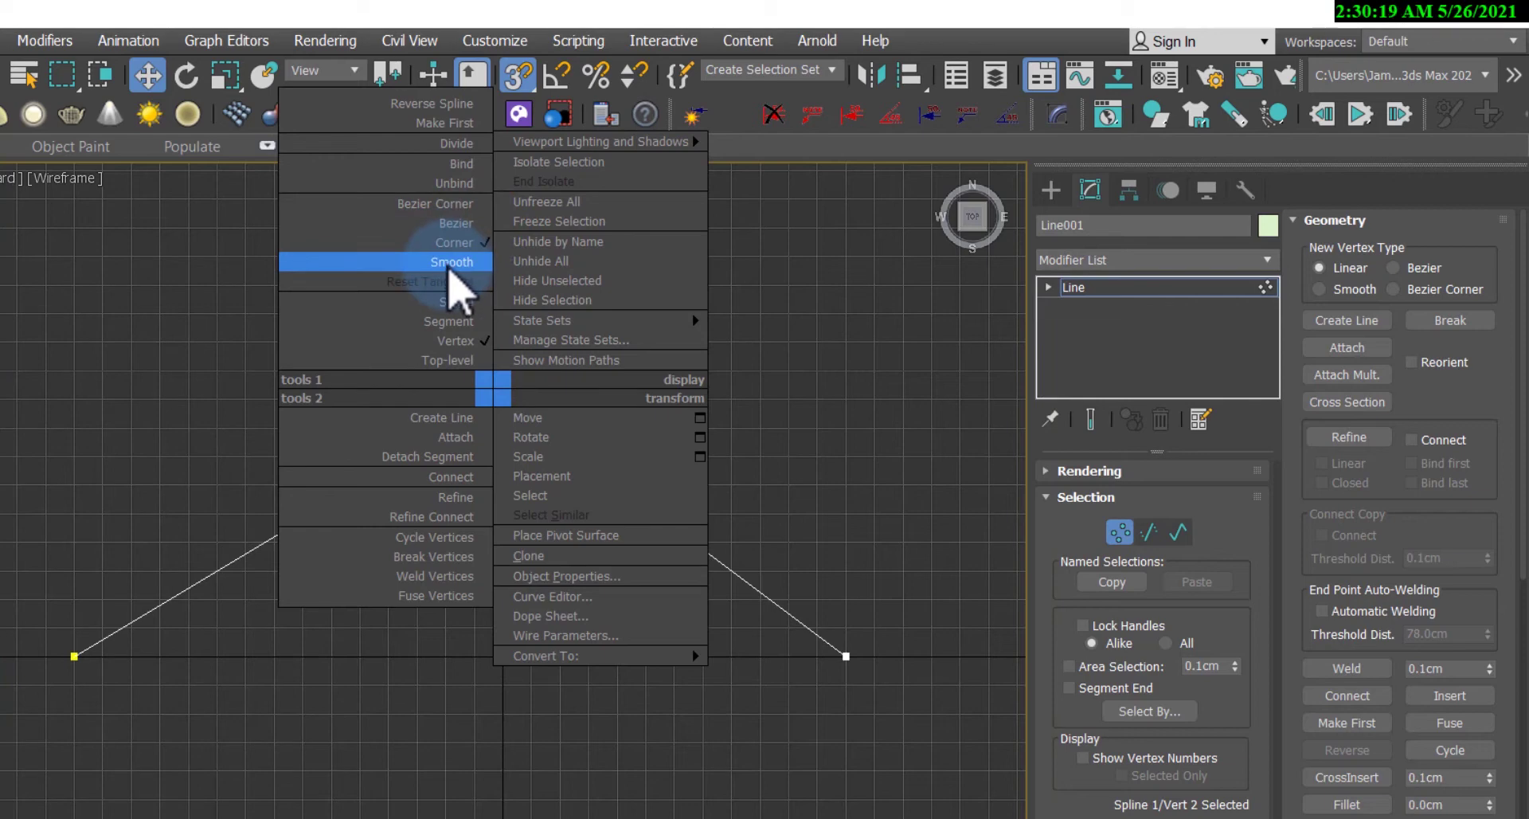
pyautogui.rightClick(832, 438)
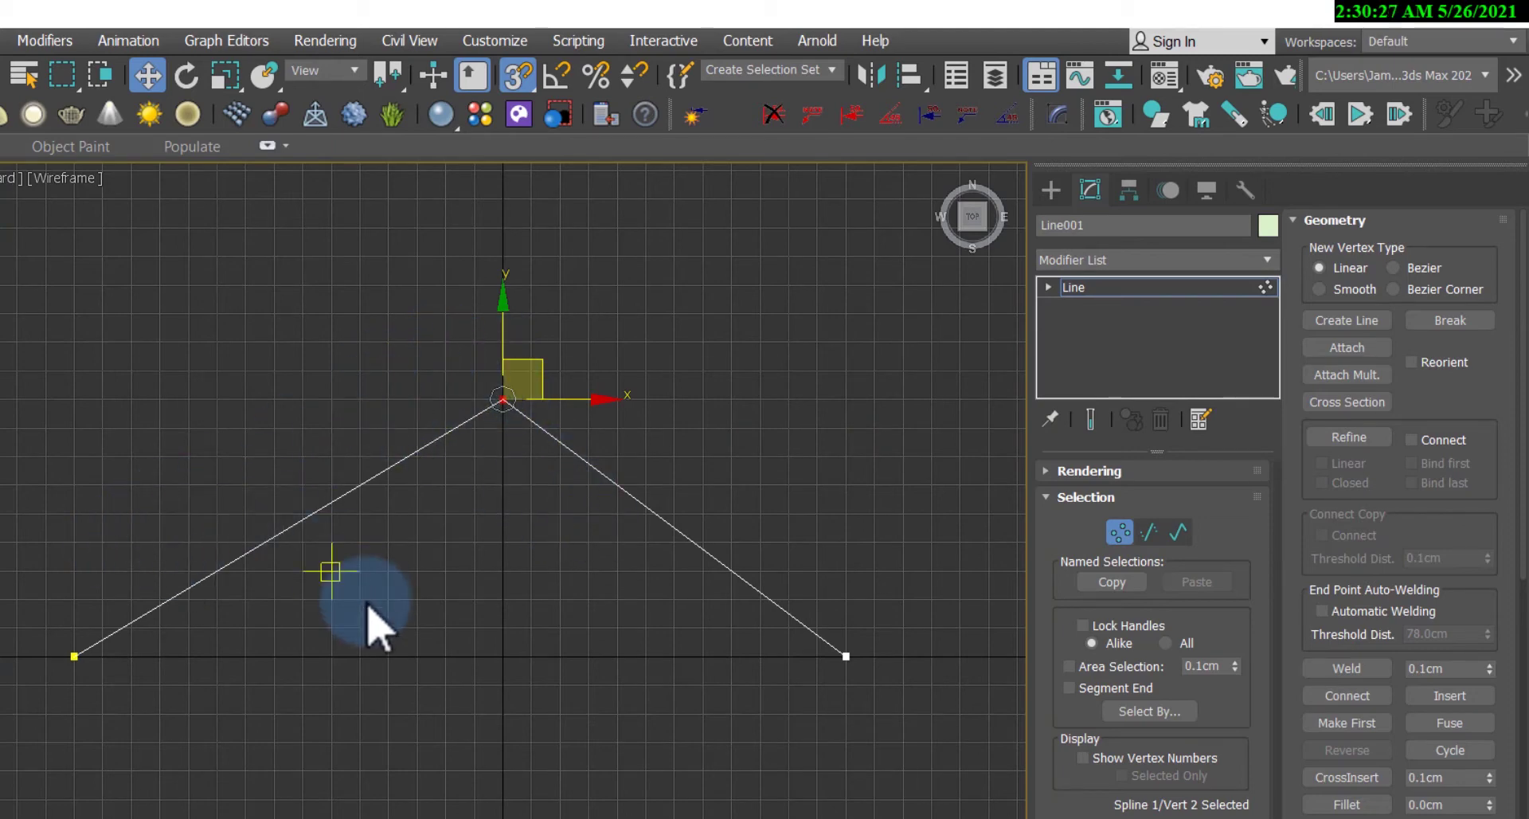
pyautogui.rightClick(504, 398)
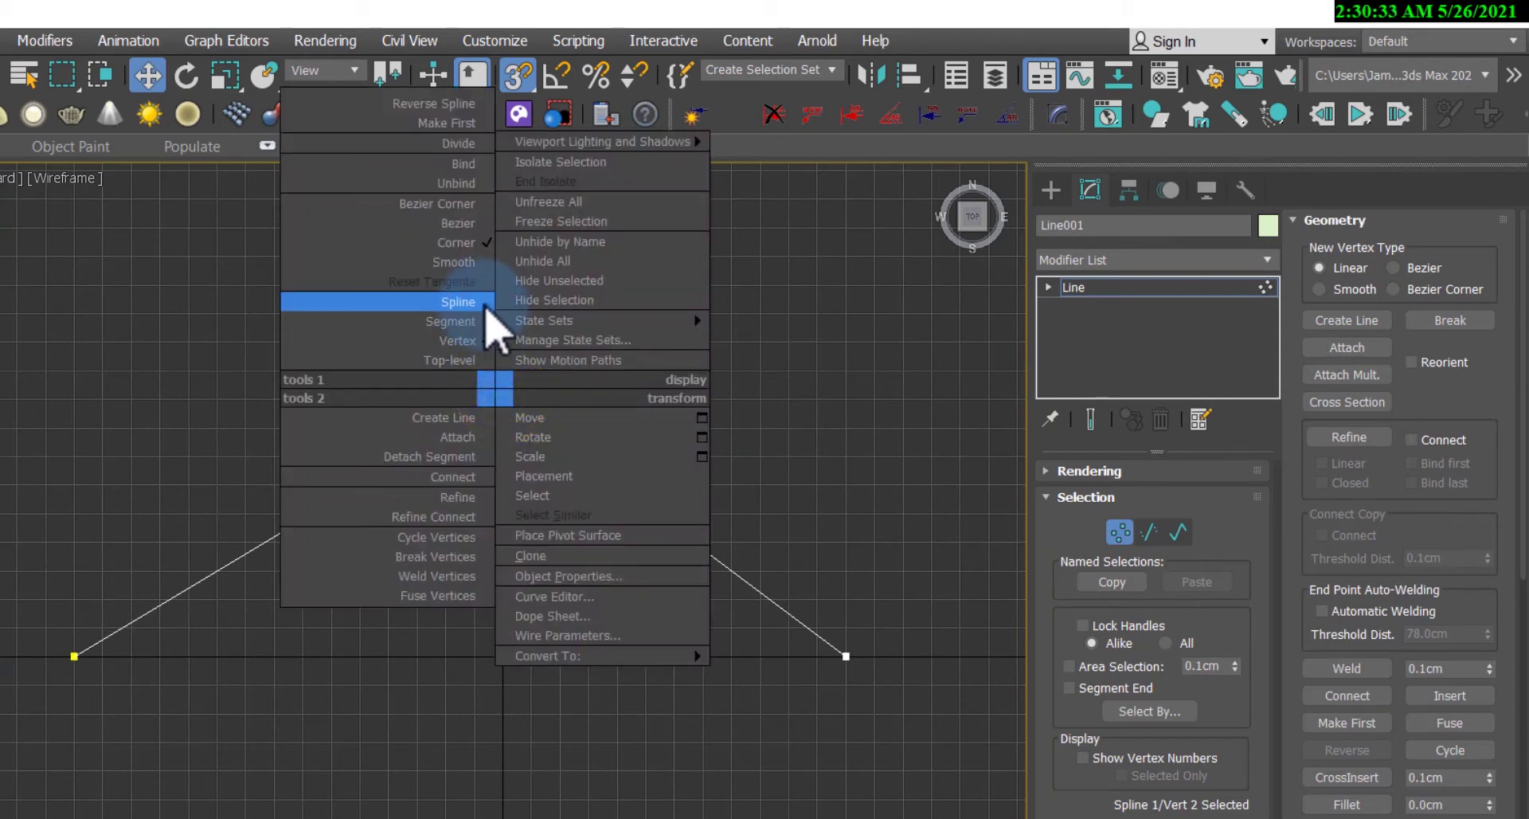
pyautogui.click(455, 264)
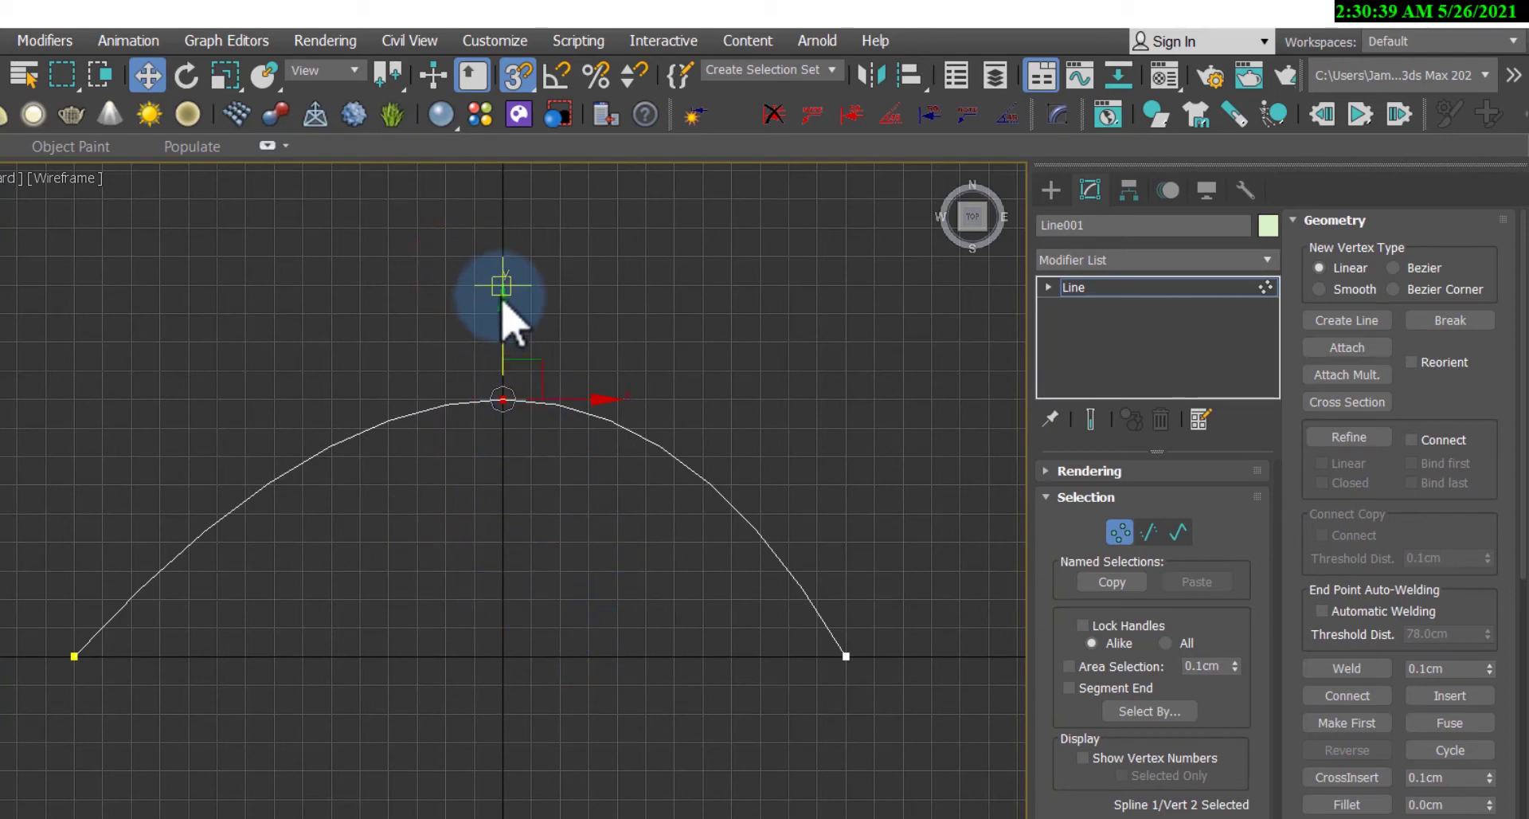
pyautogui.click(518, 75)
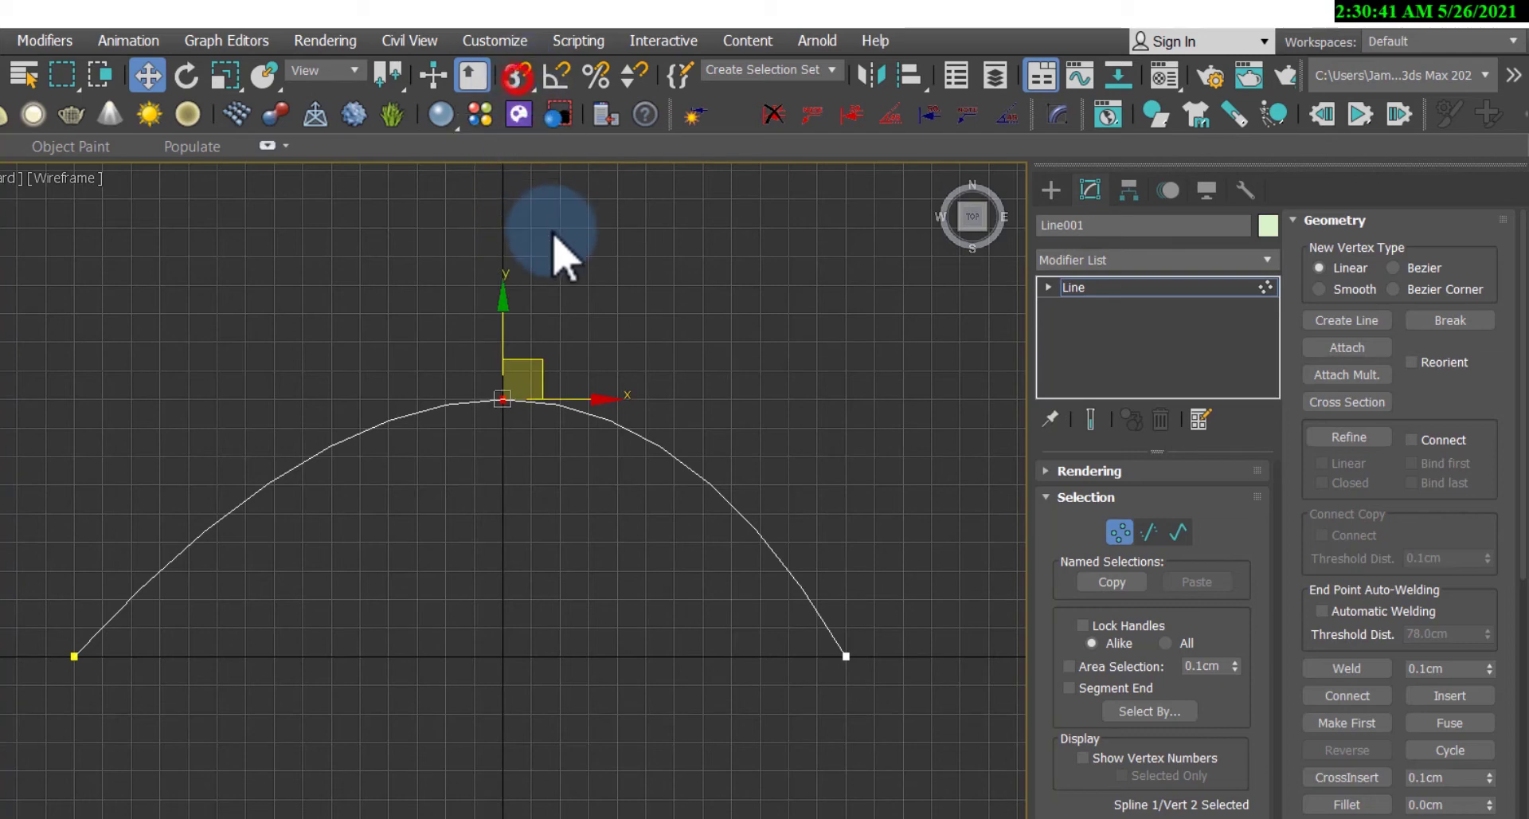
pyautogui.moveTo(502, 302); pyautogui.dragTo(500, 438)
# Step: Convert the peak vertex to Bezier Corner and lengthen both of its handles horizontally outward to widen the curve
pyautogui.rightClick(479, 423)
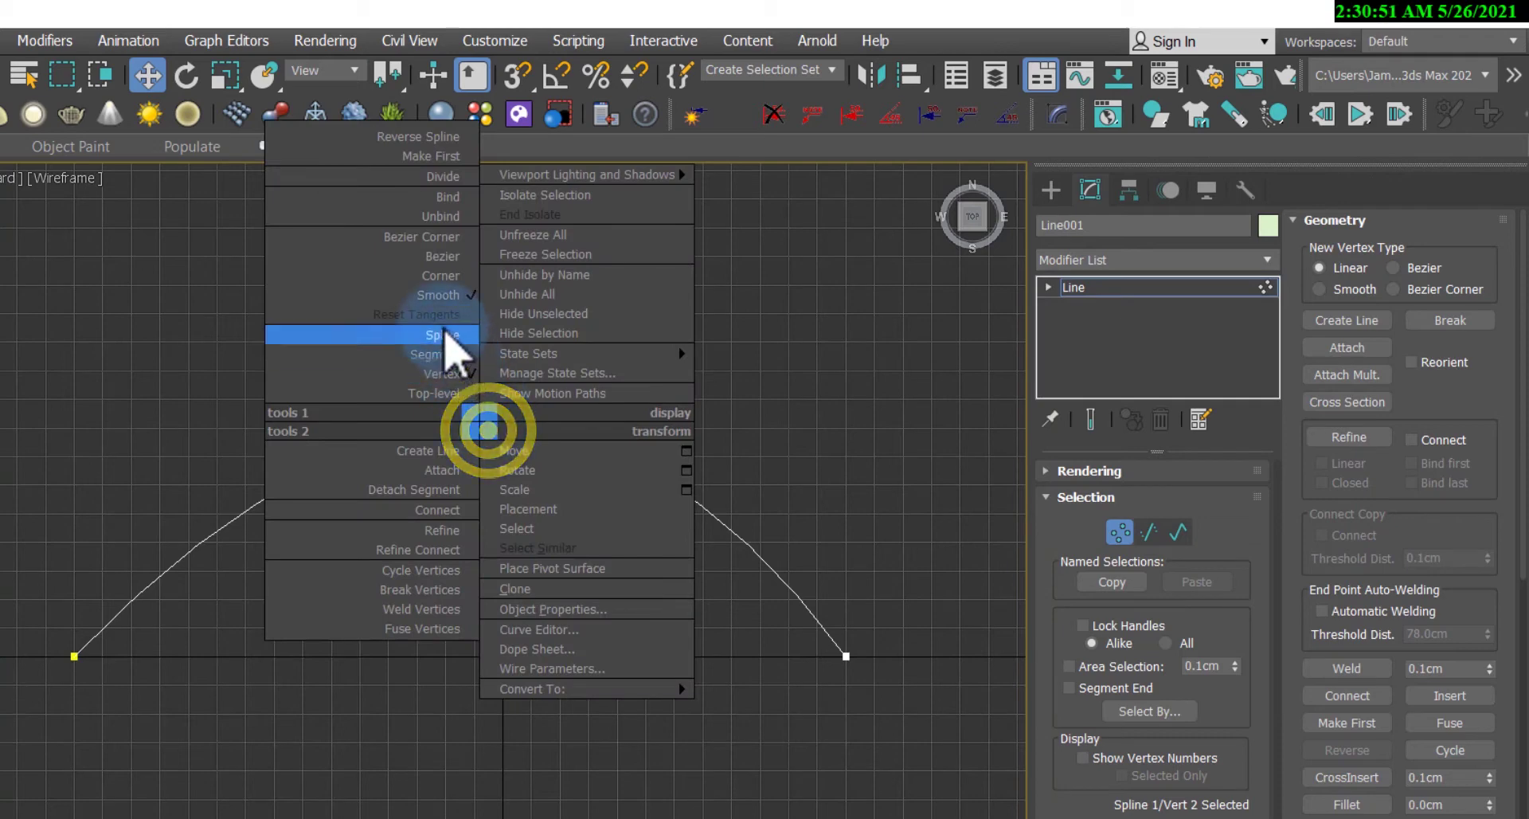
pyautogui.click(414, 239)
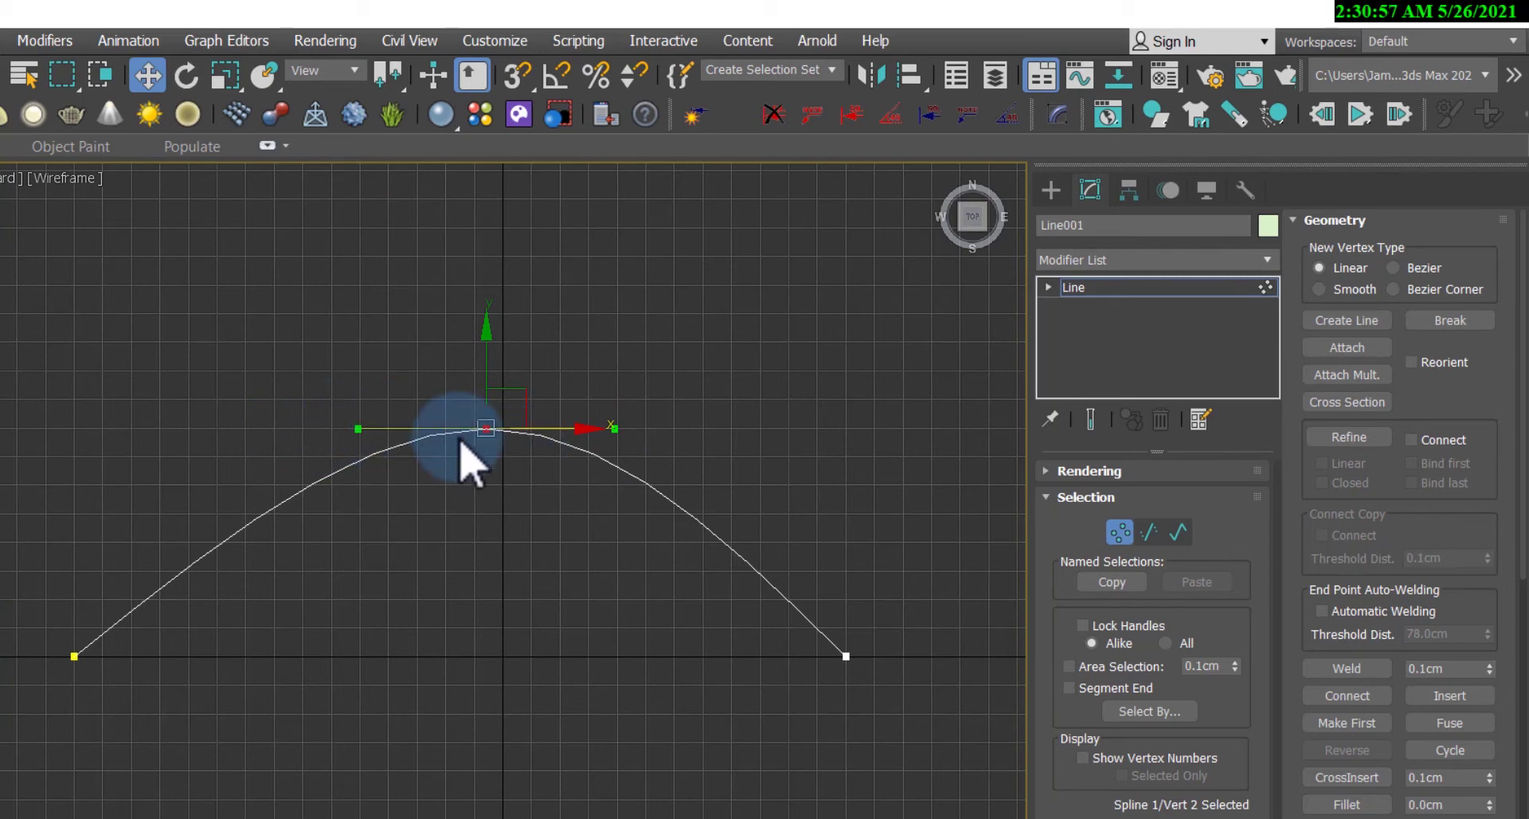
pyautogui.moveTo(358, 429); pyautogui.dragTo(279, 427)
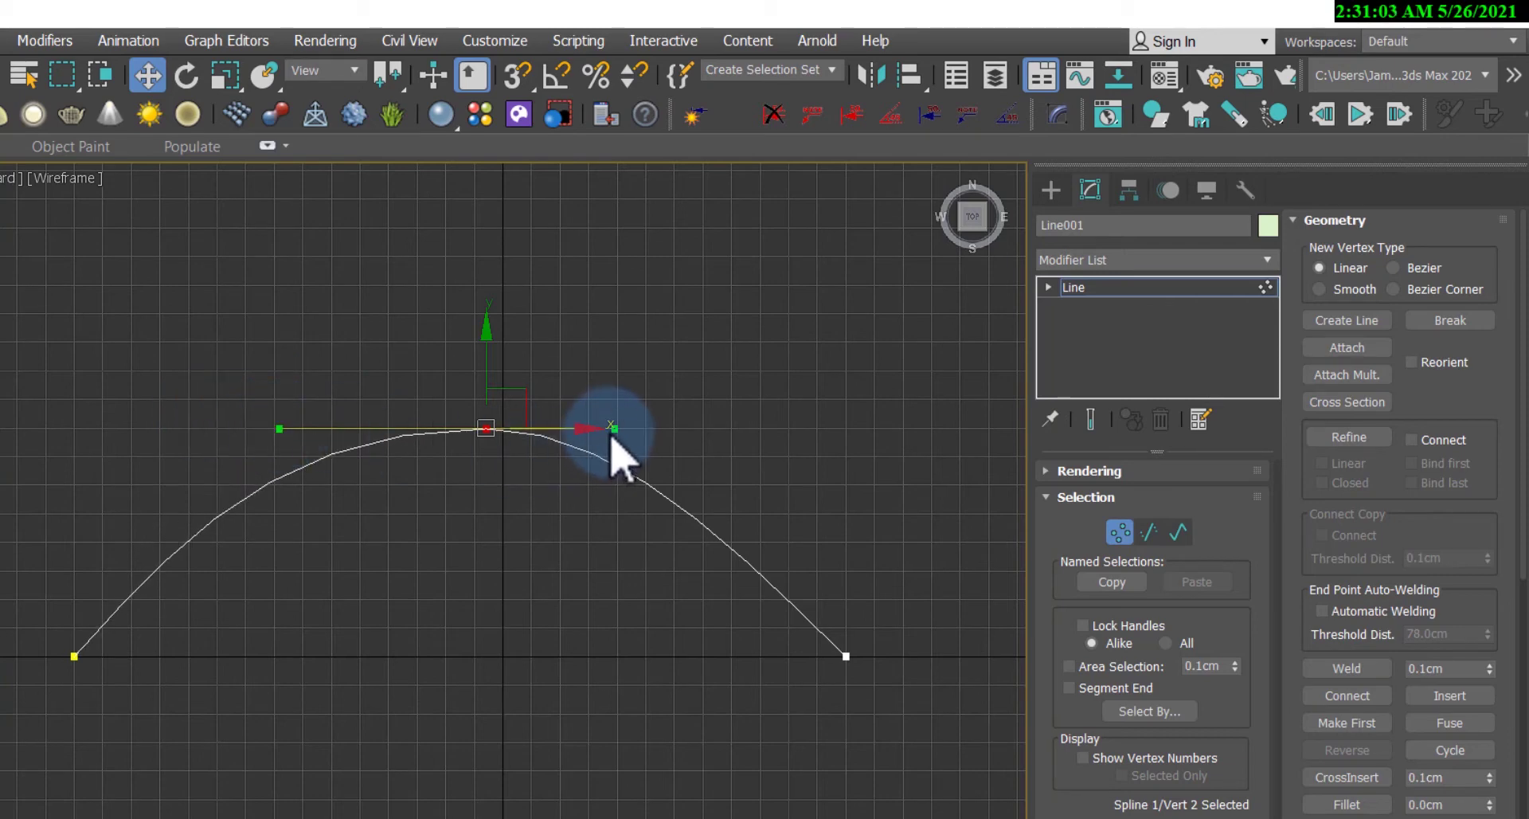
pyautogui.moveTo(622, 428); pyautogui.dragTo(697, 426)
# Step: Convert the peak vertex from Bezier Corner to Bezier so its two handles are linked symmetrically
pyautogui.click(514, 430)
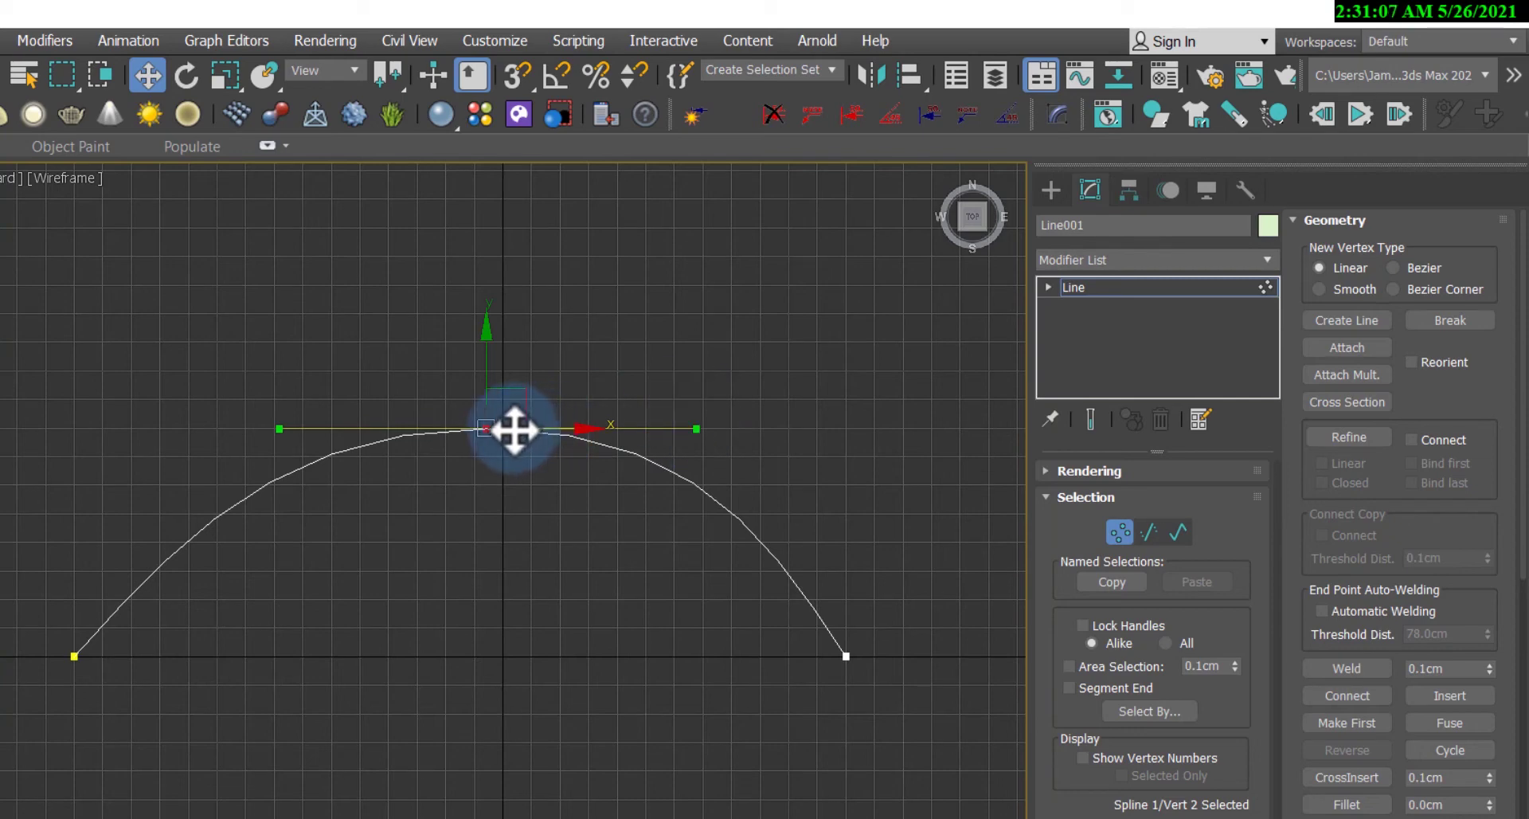
pyautogui.rightClick(489, 430)
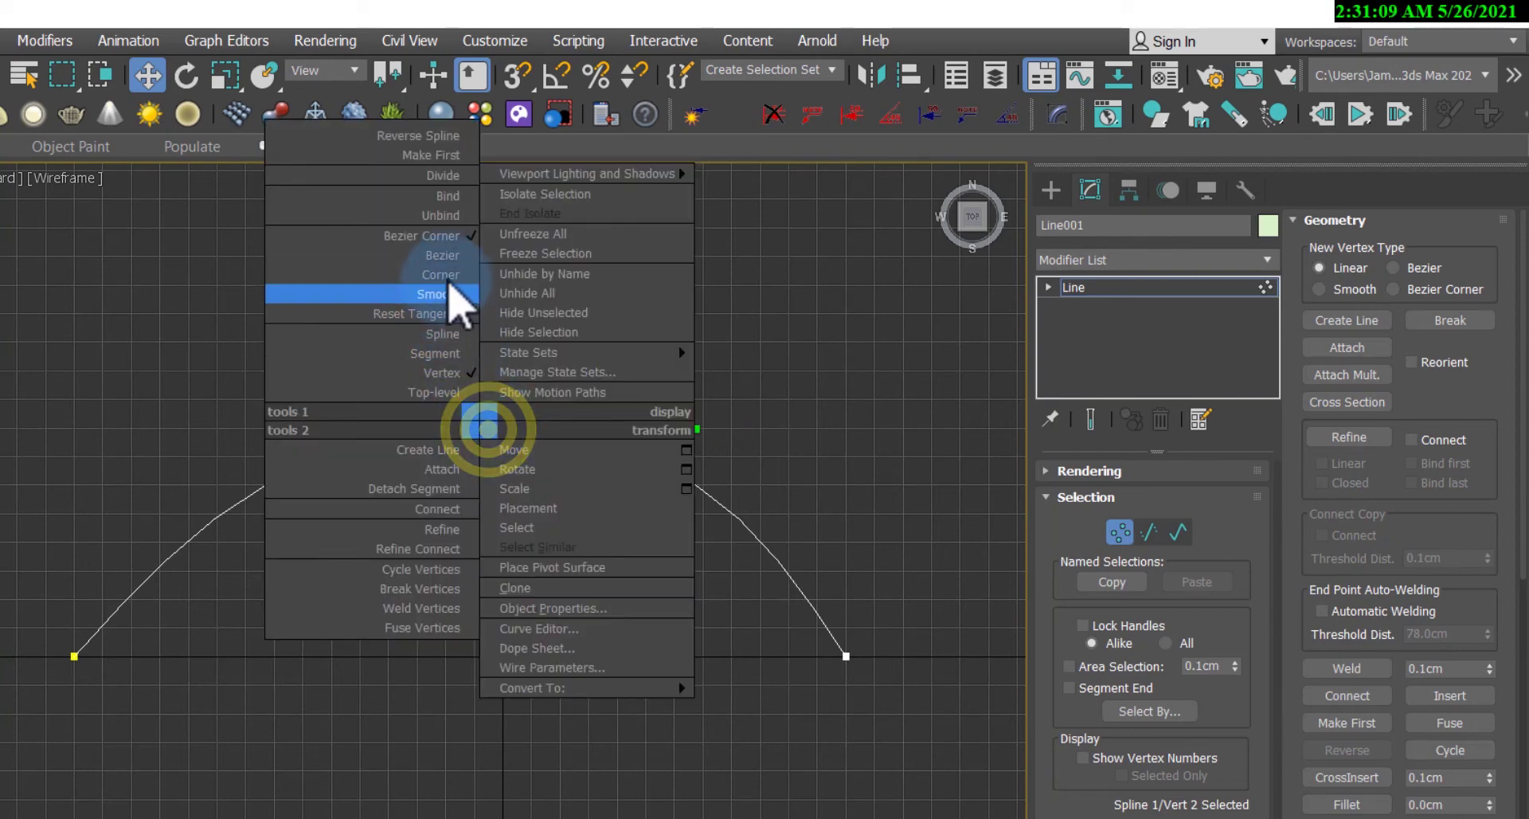
pyautogui.click(443, 265)
pyautogui.click(532, 544)
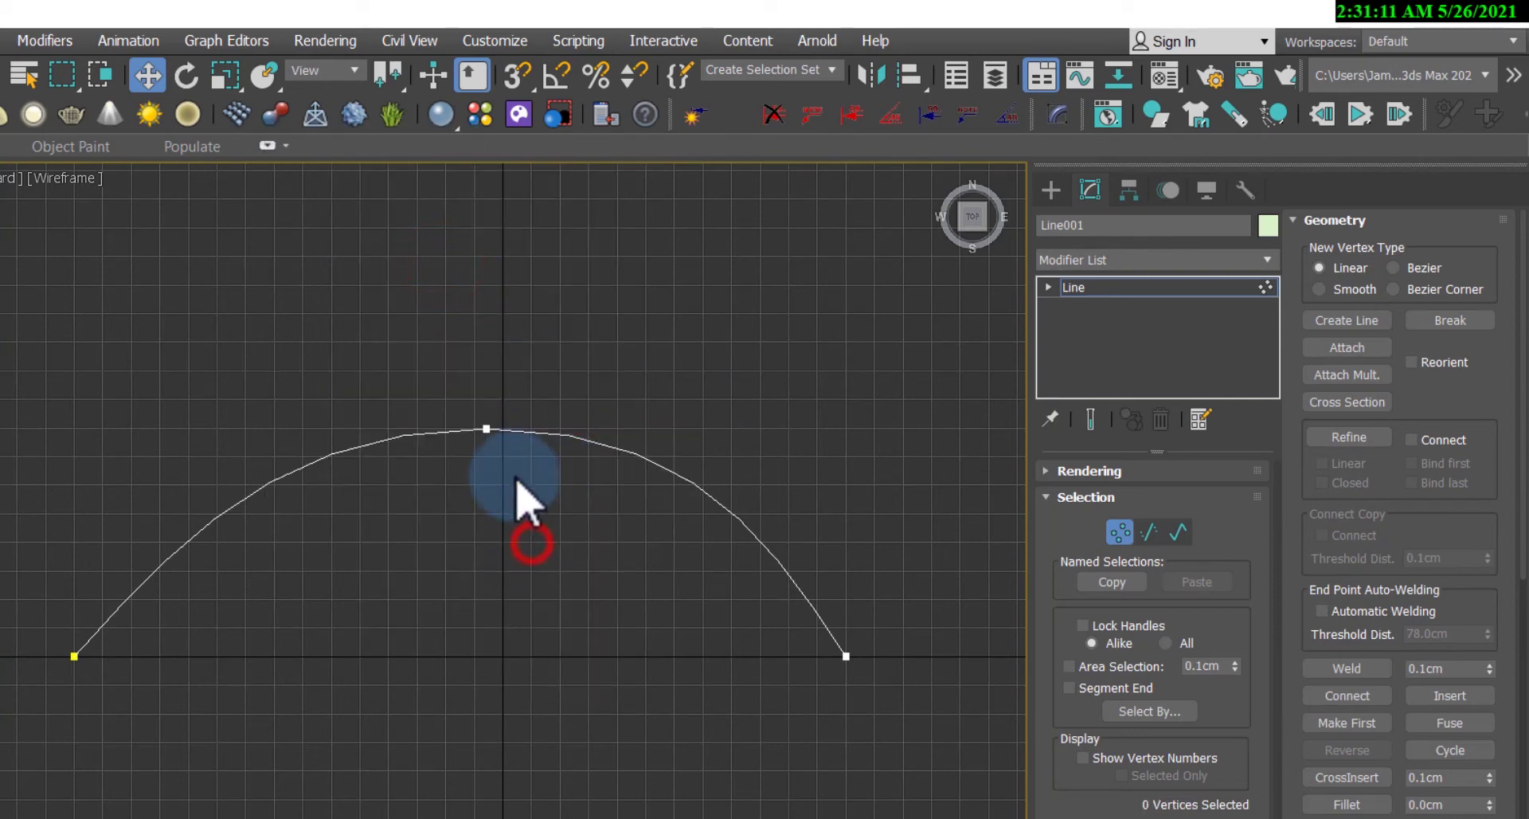
pyautogui.rightClick(485, 430)
pyautogui.click(892, 450)
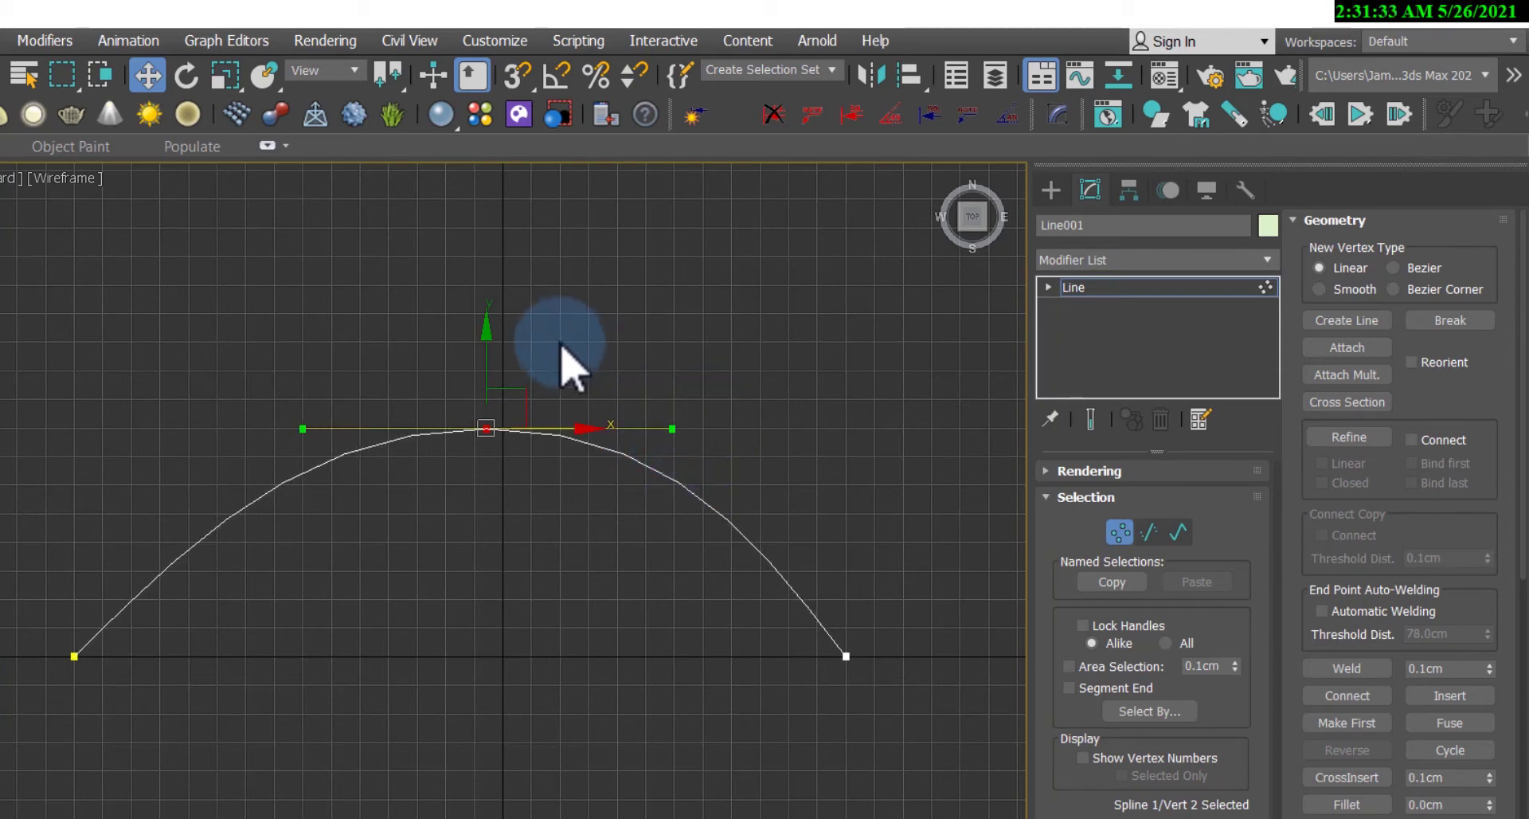
pyautogui.scroll(-2, 566, 358)
pyautogui.scroll(4, 557, 381)
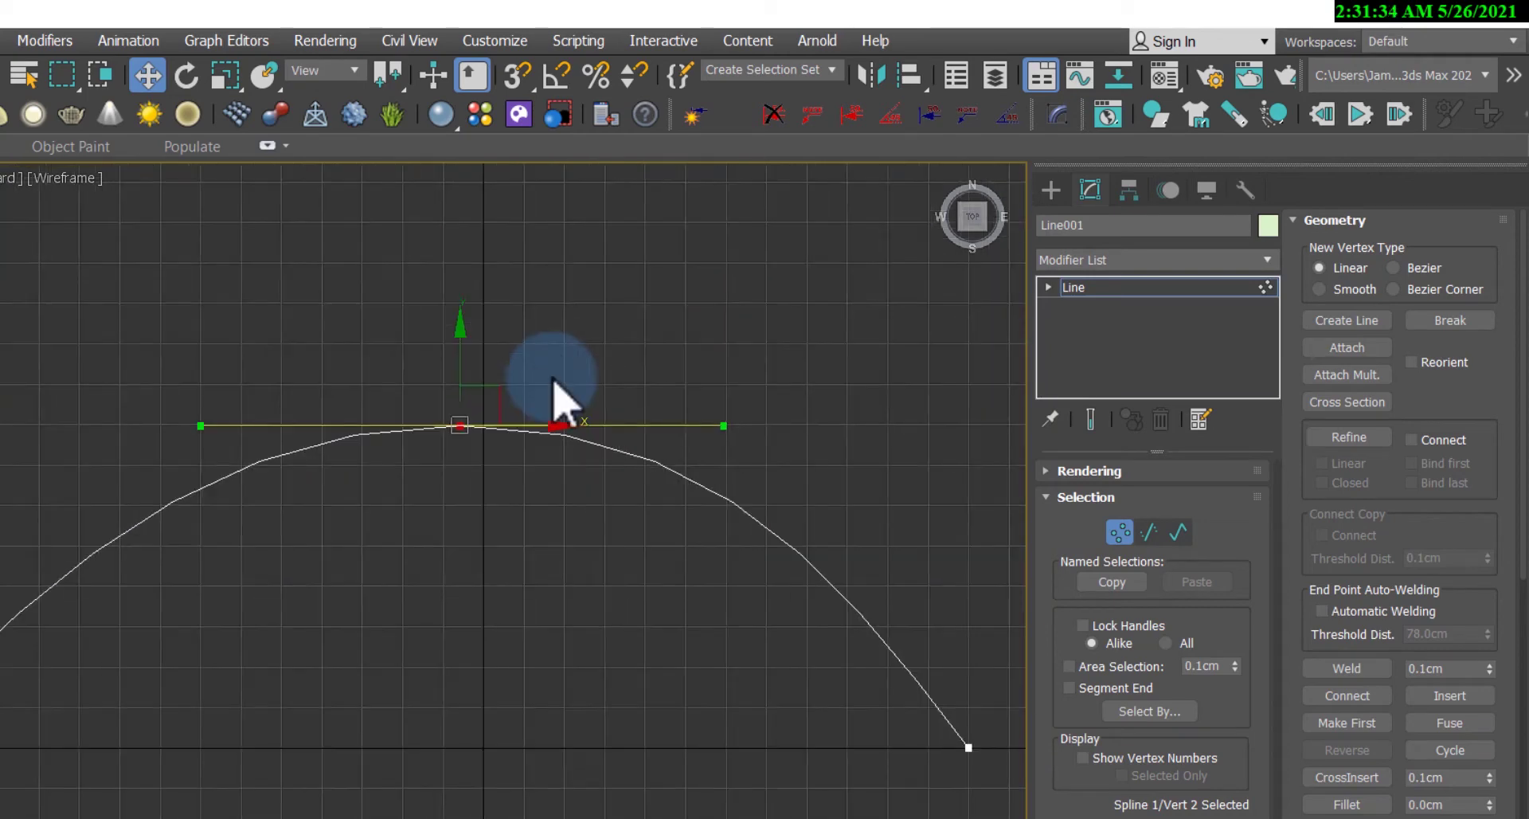
# Step: Convert the peak vertex from Bezier to Corner so both segments meet in a sharp angle
pyautogui.rightClick(460, 426)
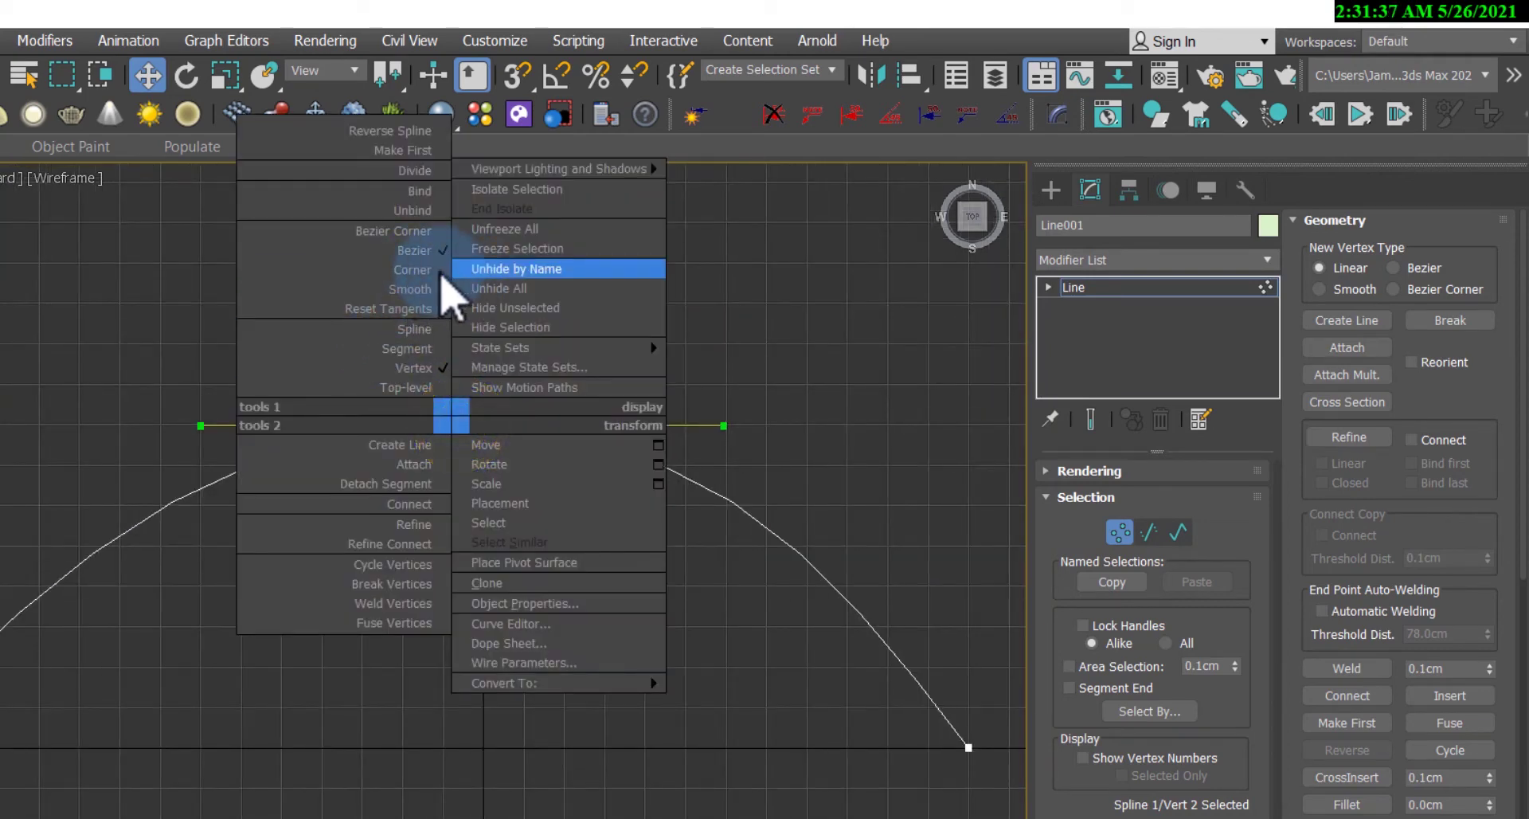
pyautogui.click(422, 269)
pyautogui.scroll(-3, 461, 375)
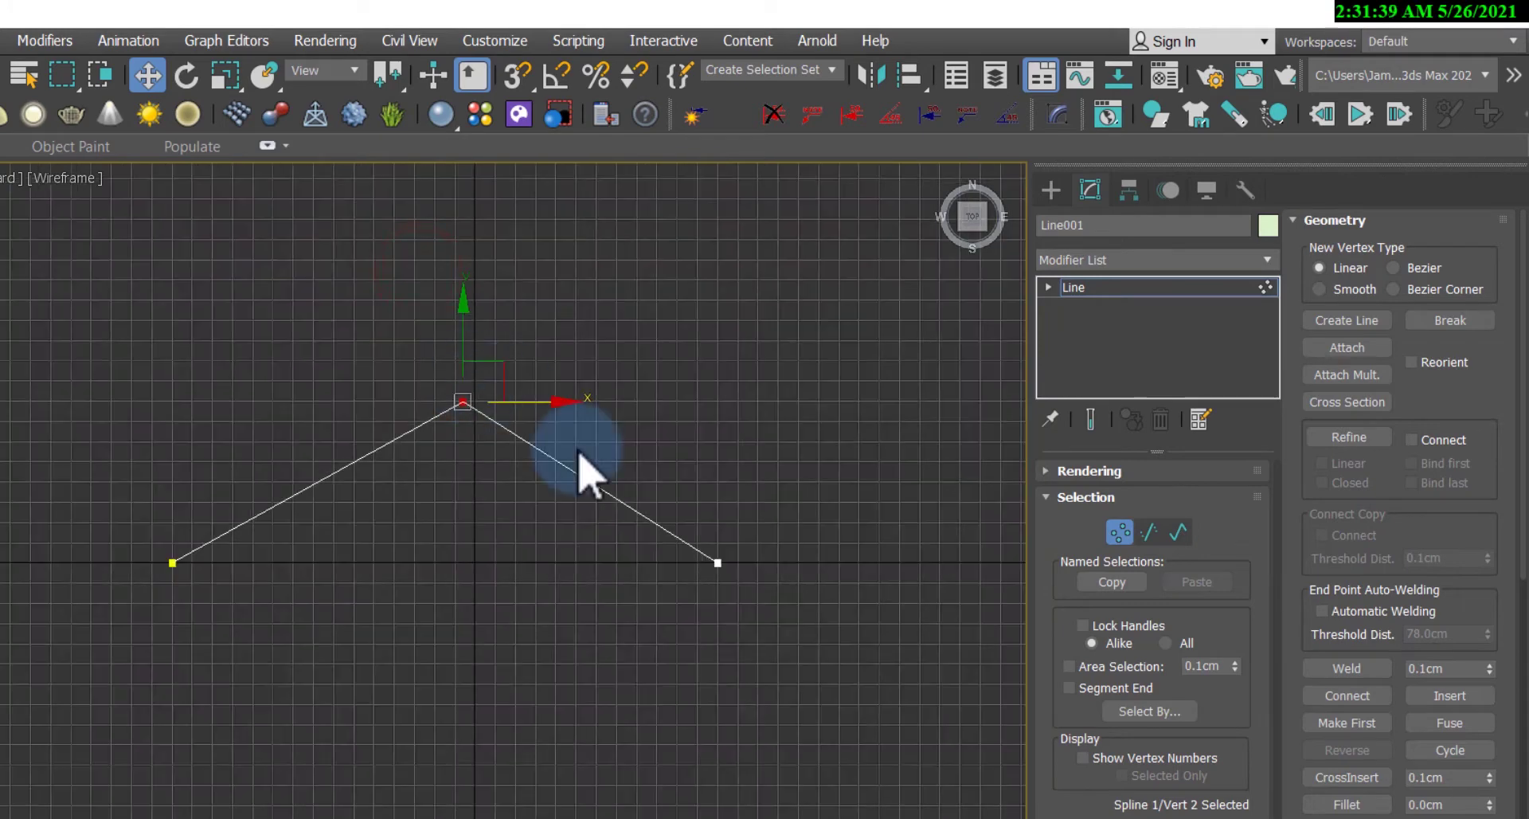
# Step: Convert the peak vertex from Corner to Smooth so the line forms an arc
pyautogui.rightClick(463, 402)
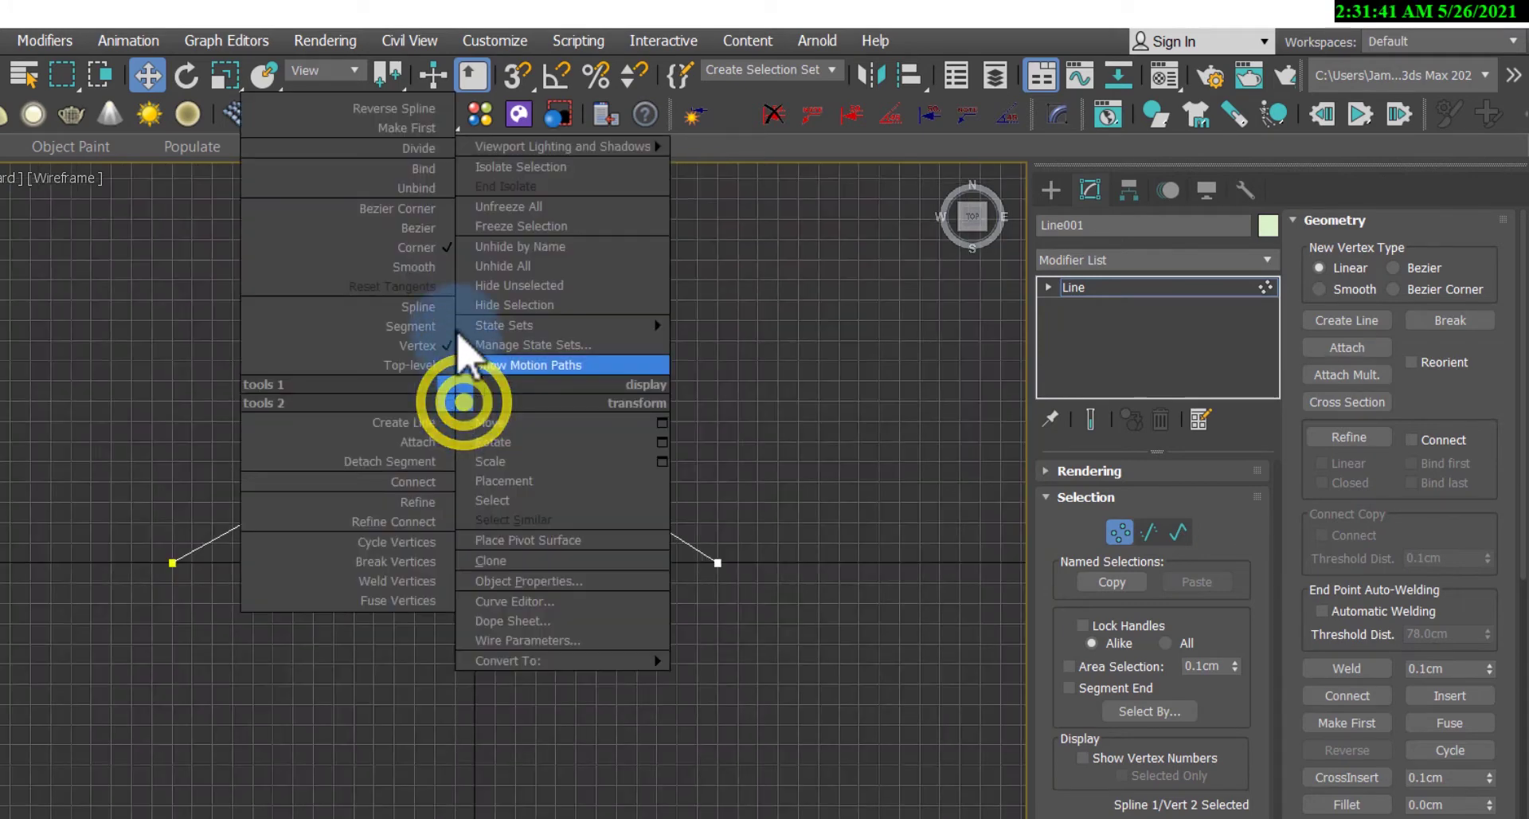
pyautogui.click(422, 269)
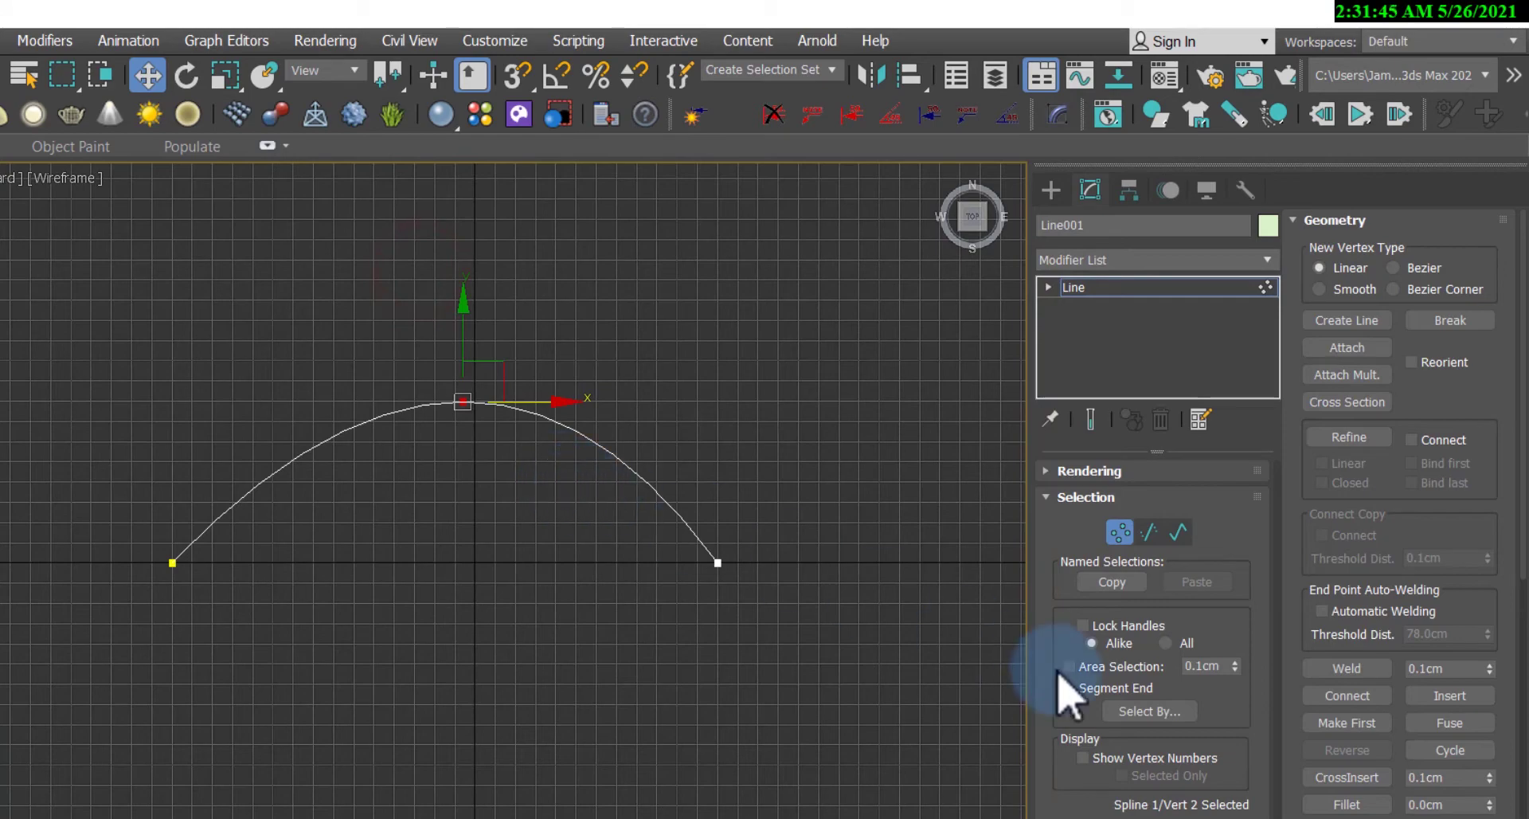
pyautogui.scroll(2, 571, 446)
pyautogui.scroll(-2, 510, 430)
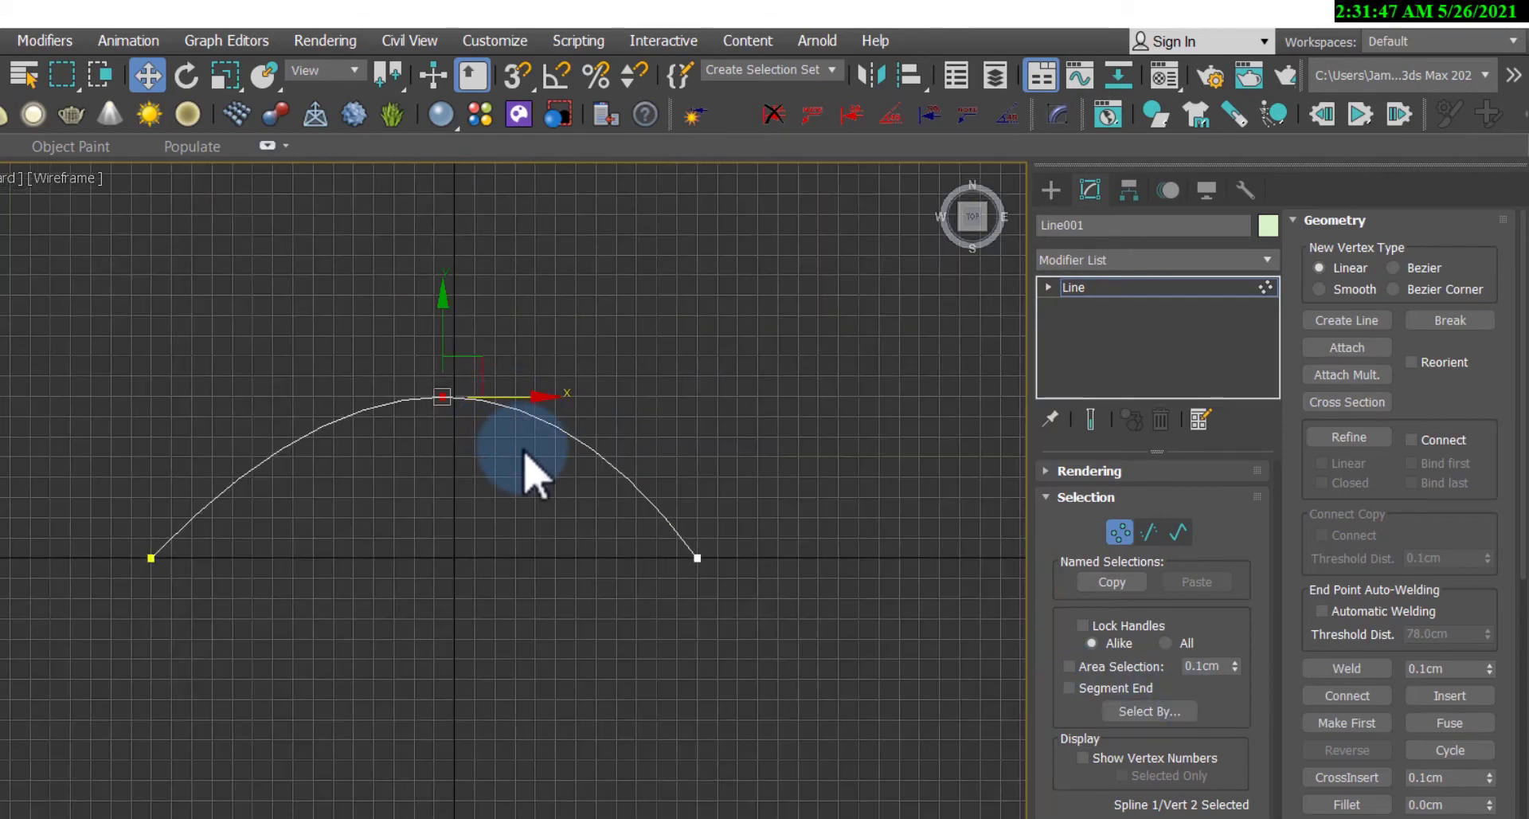
pyautogui.scroll(2, 522, 437)
# Step: Expand the Interpolation settings of the line, beneath its Geometry settings
pyautogui.scroll(-5, 1466, 514)
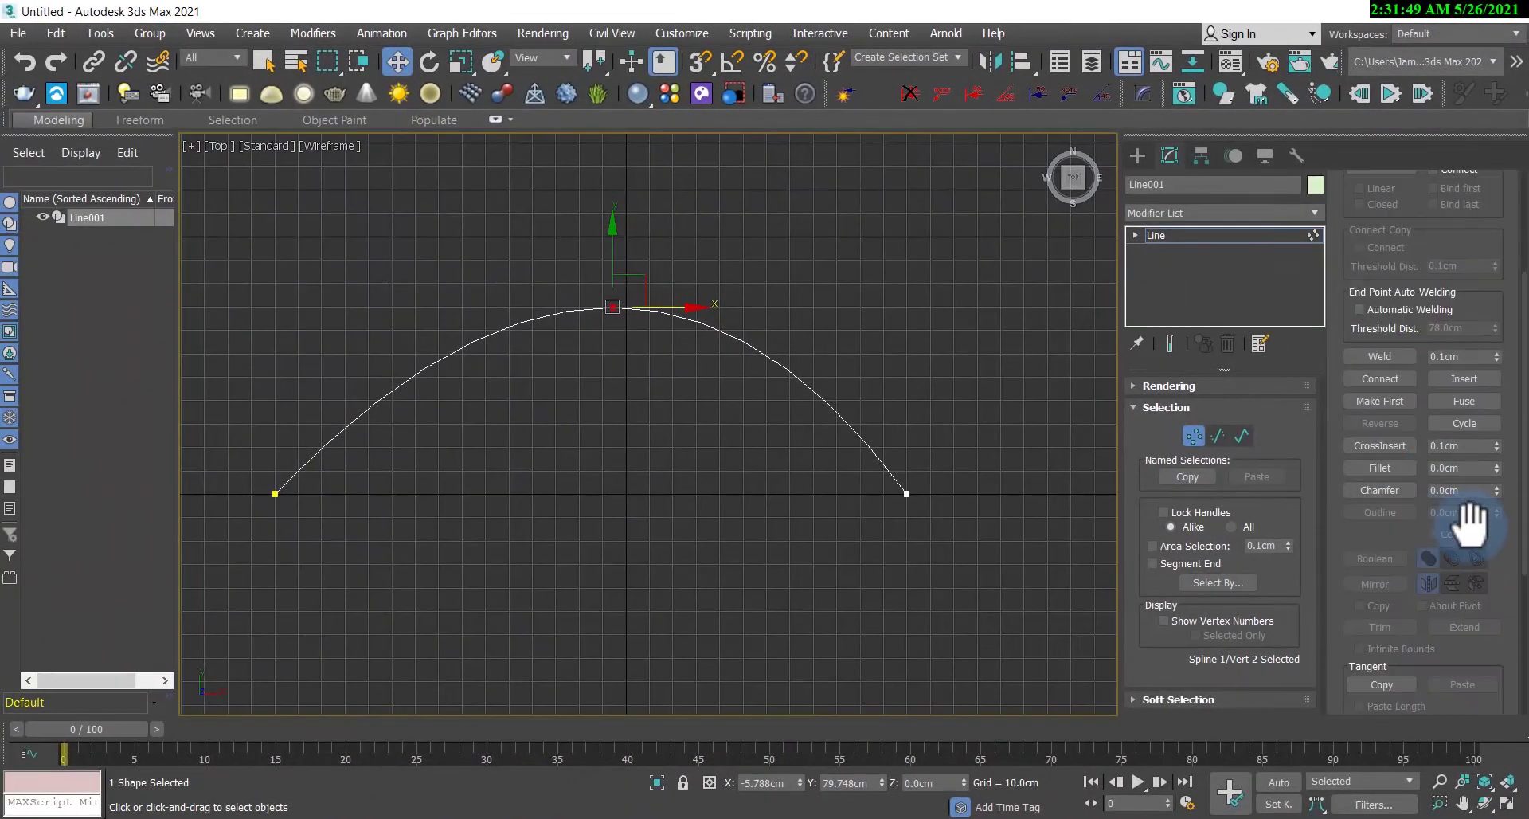
pyautogui.click(1338, 704)
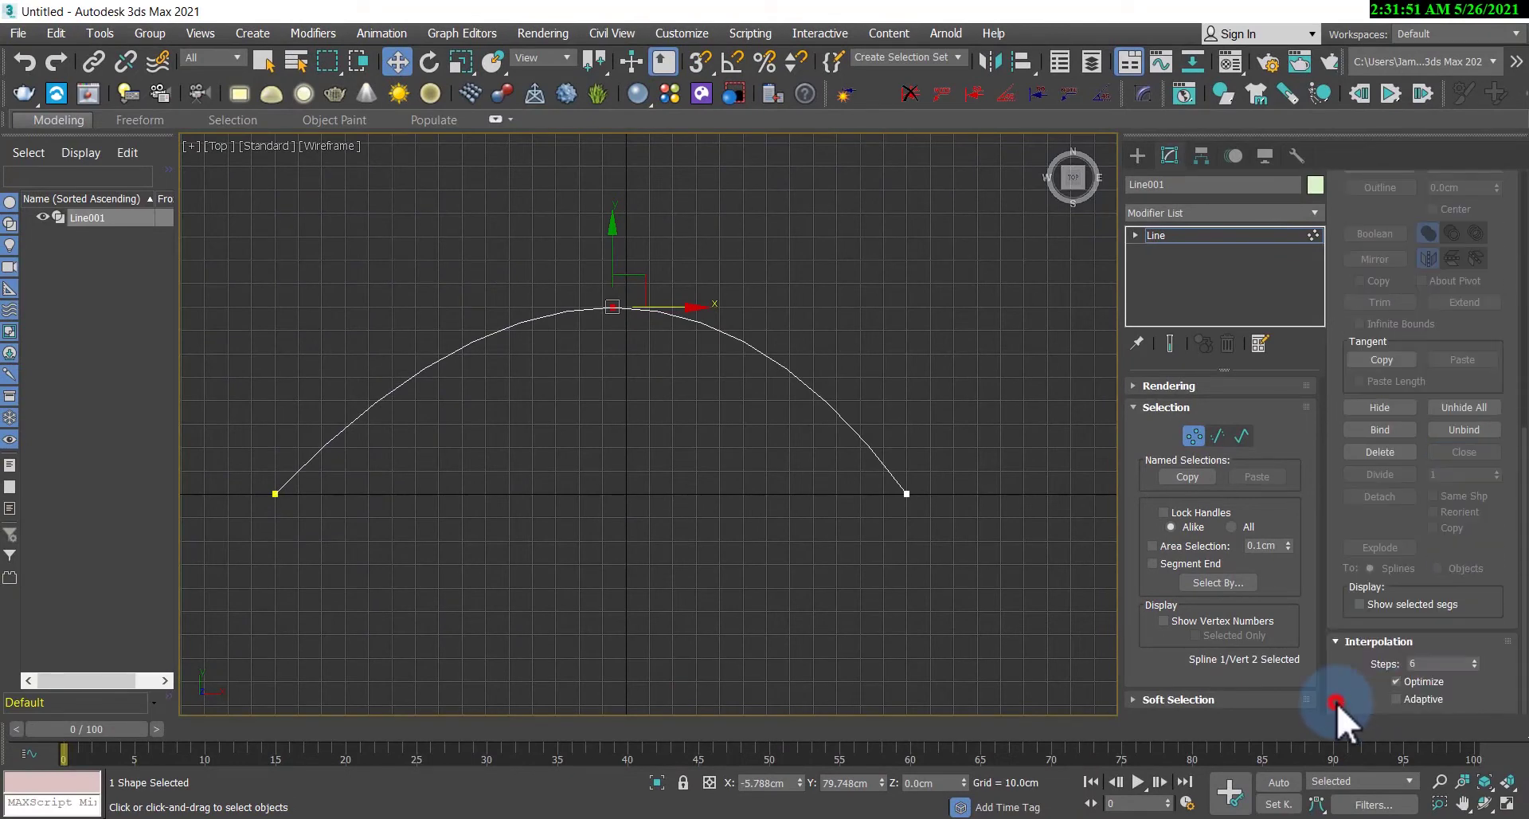
pyautogui.scroll(-2, 1481, 704)
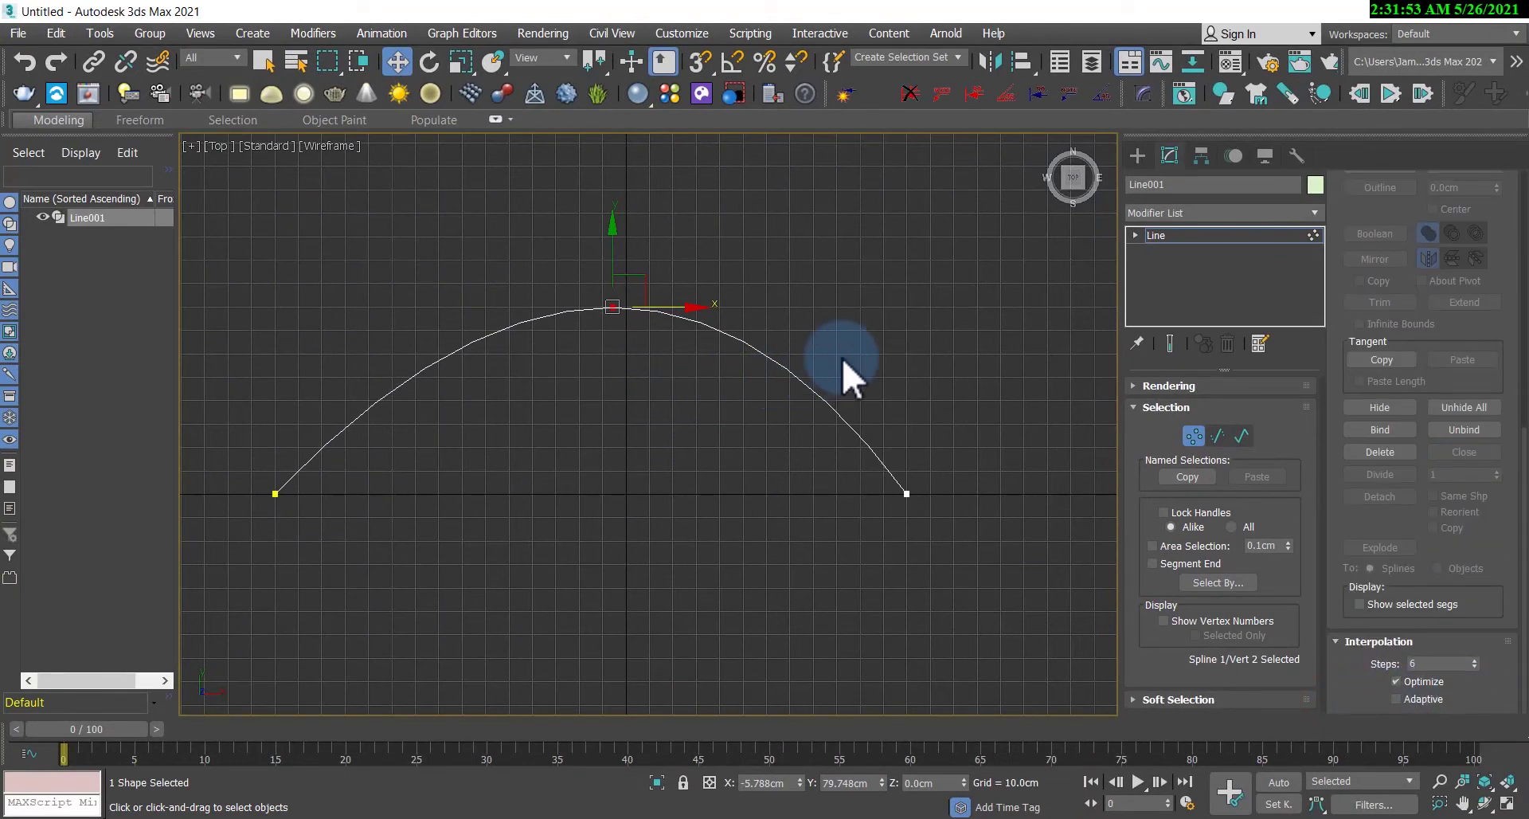
pyautogui.scroll(-3, 842, 358)
pyautogui.scroll(2, 766, 376)
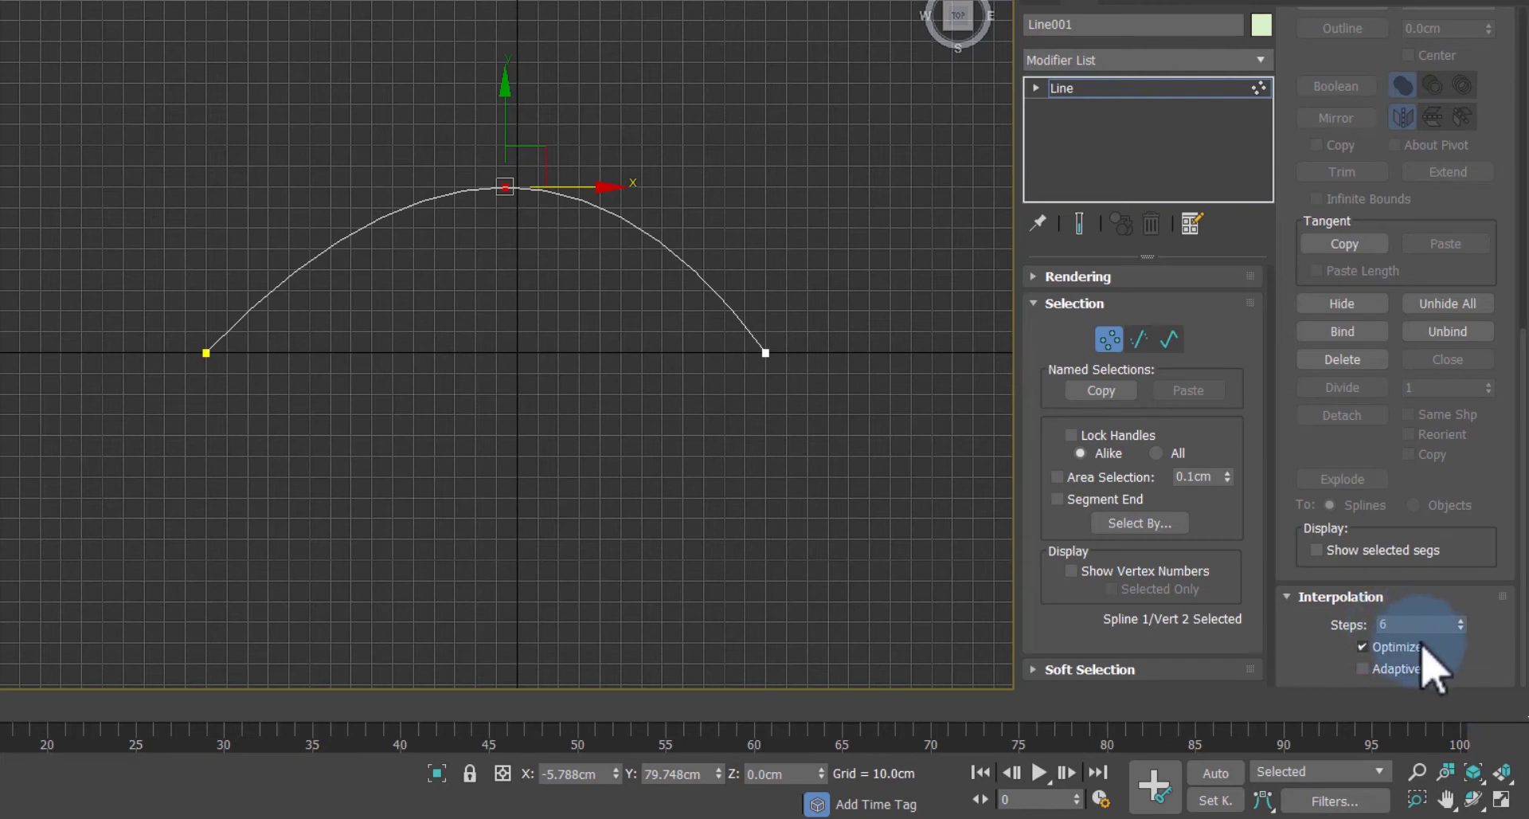
# Step: Set the interpolation Steps to 0, and turn Adaptive on and back off to compare the curve's smoothness
pyautogui.rightClick(1462, 630)
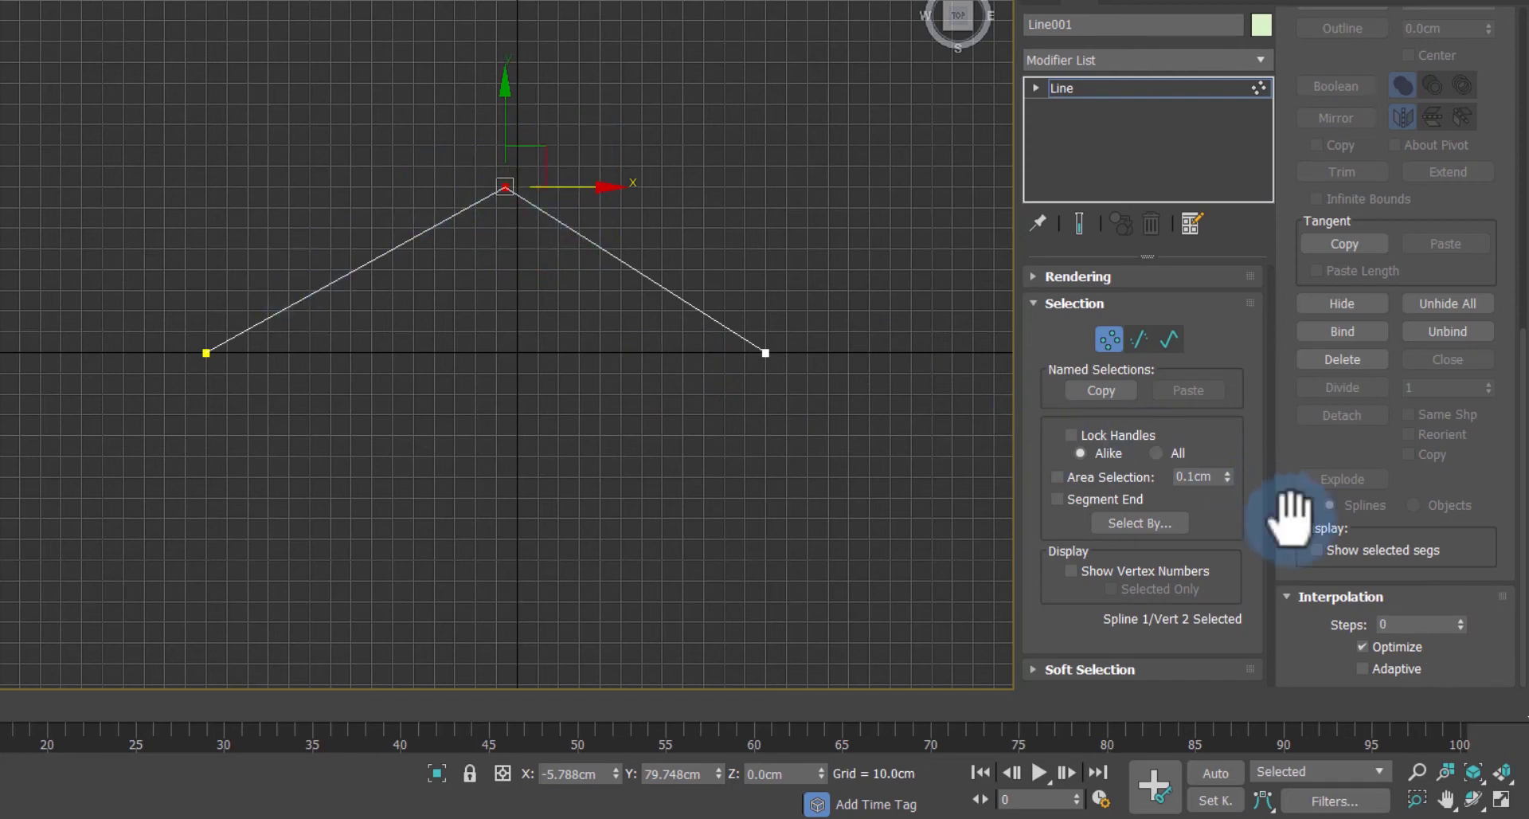
pyautogui.click(1363, 668)
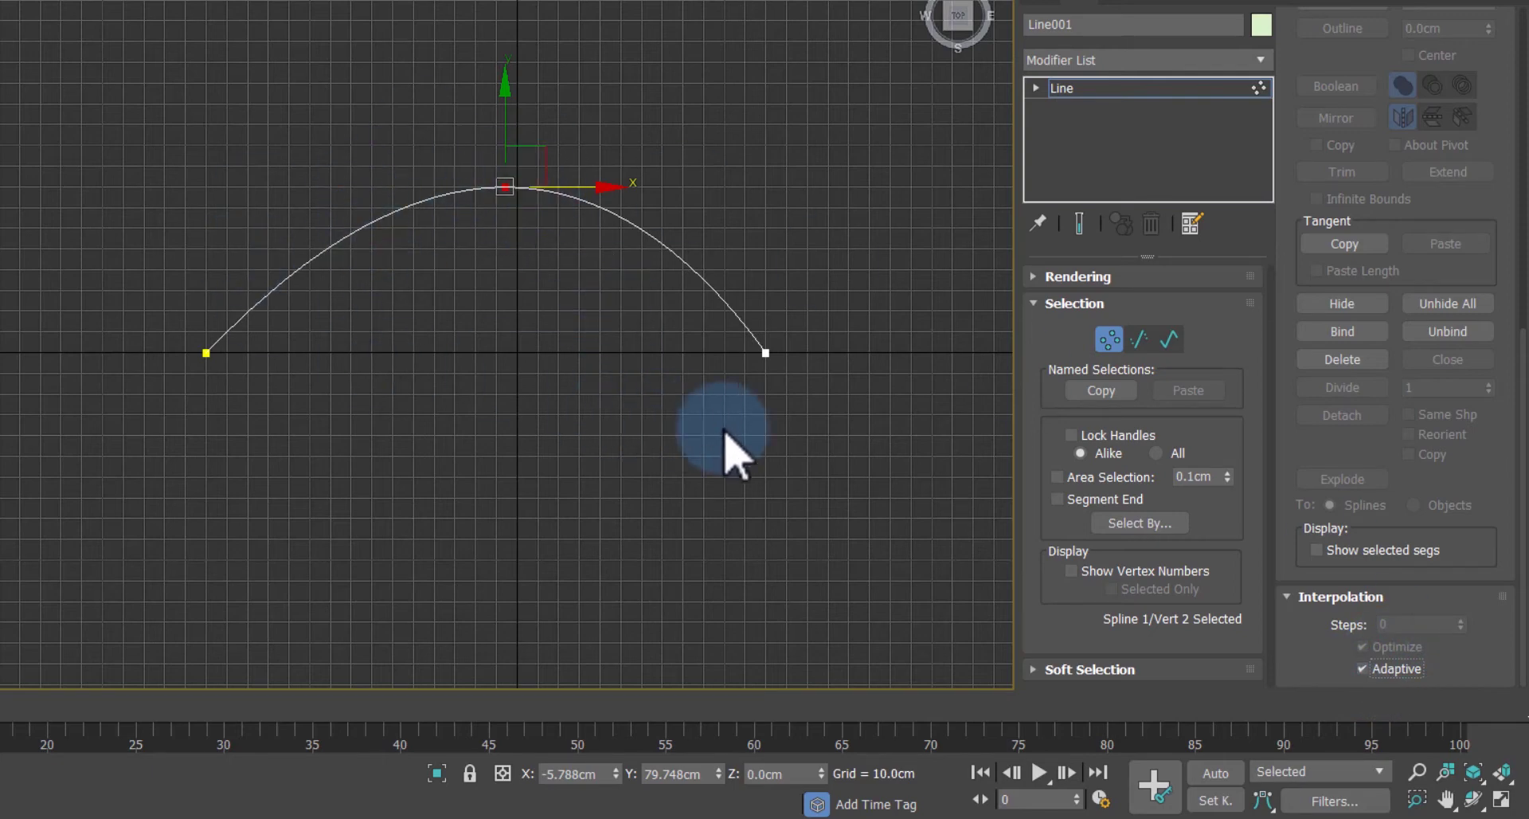
pyautogui.click(1363, 667)
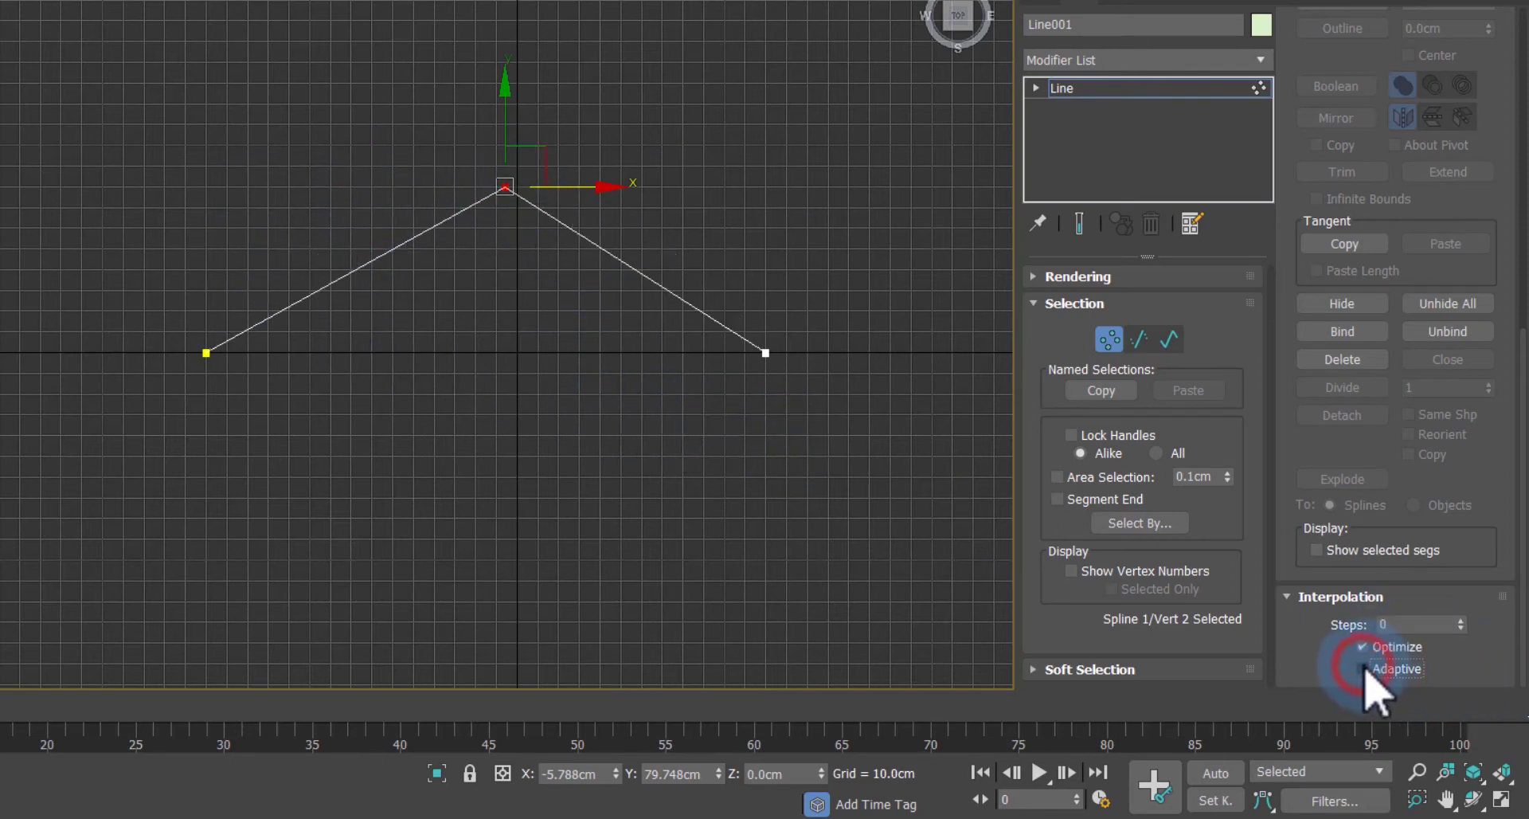
# Step: Raise the line's interpolation Steps gradually to 6 with Optimize on and Adaptive off
pyautogui.click(1461, 620)
pyautogui.click(1461, 621)
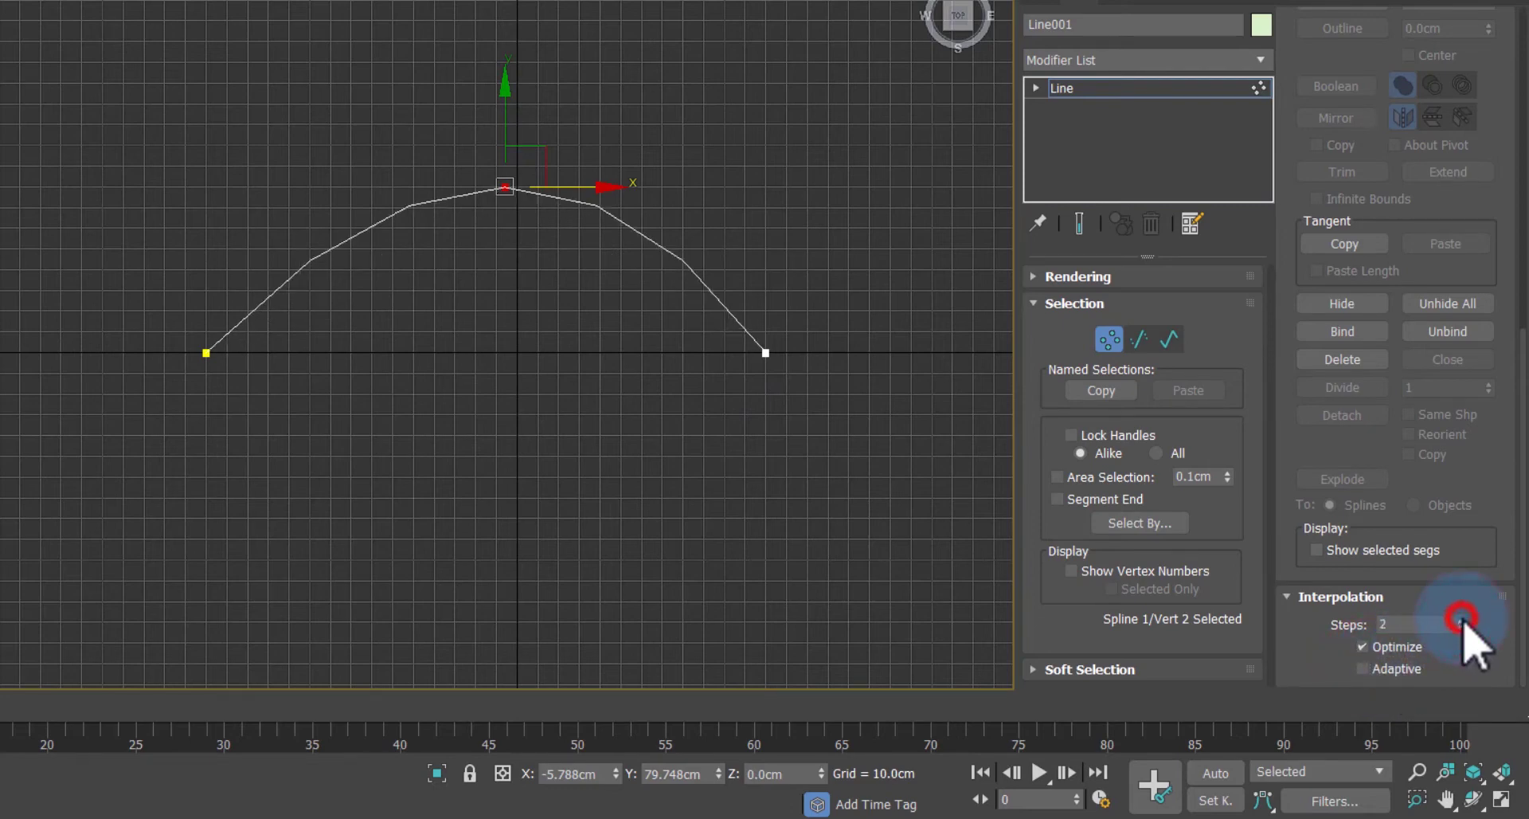
pyautogui.click(1462, 620)
pyautogui.click(1462, 621)
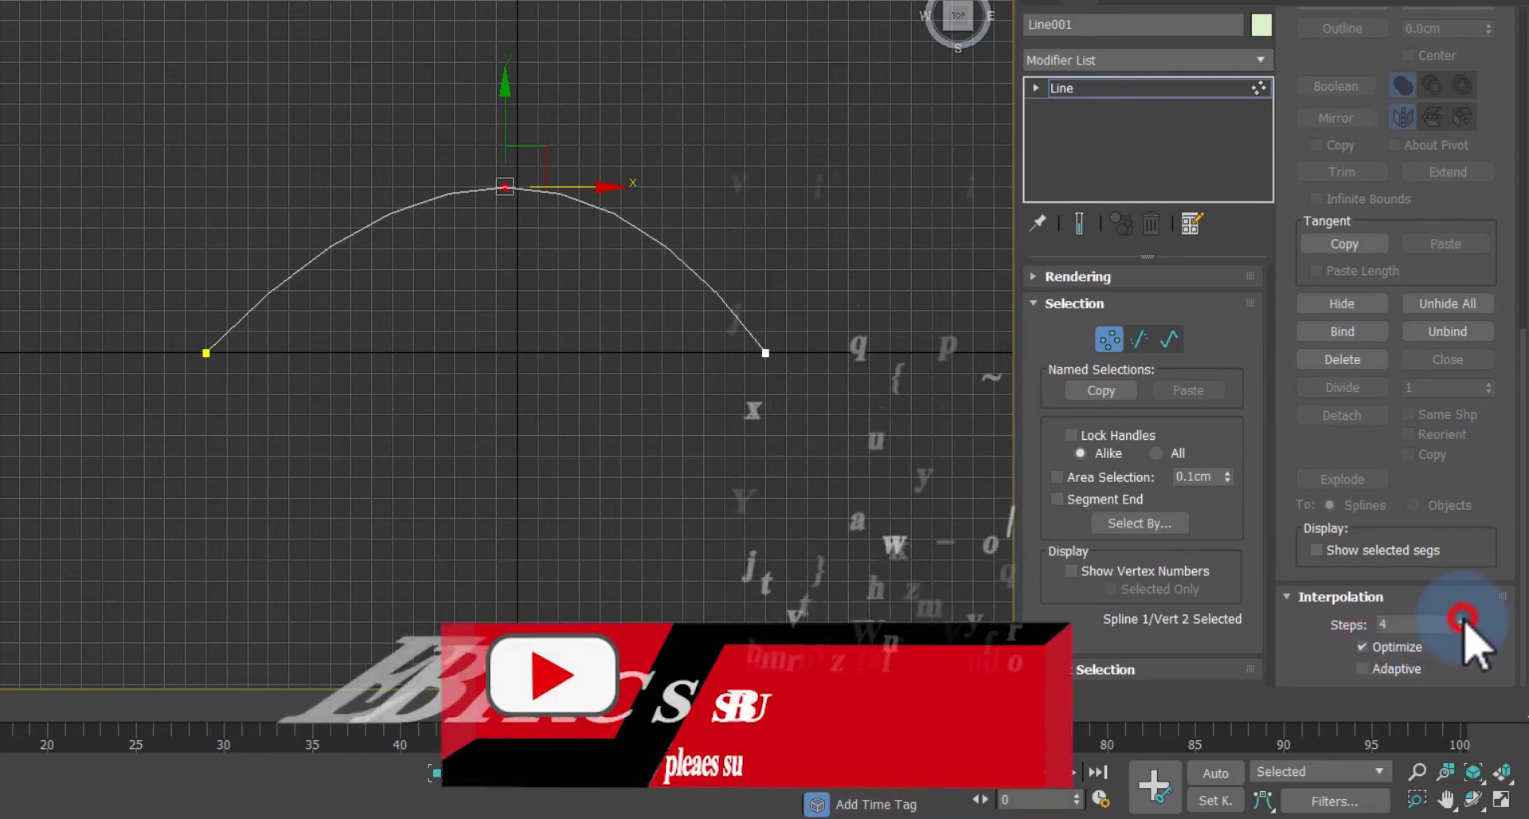
pyautogui.click(1461, 620)
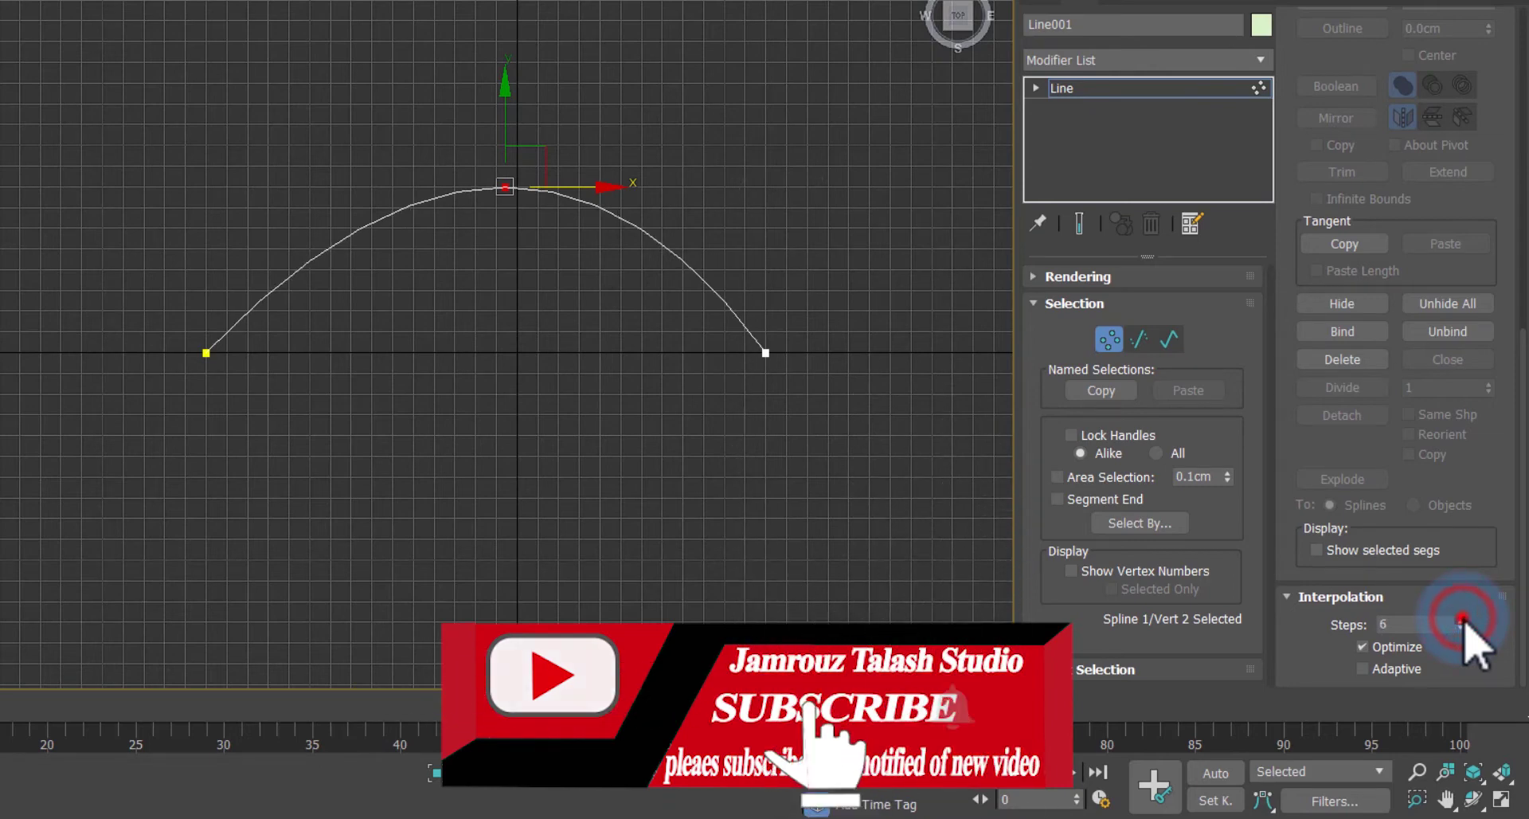
pyautogui.click(1461, 620)
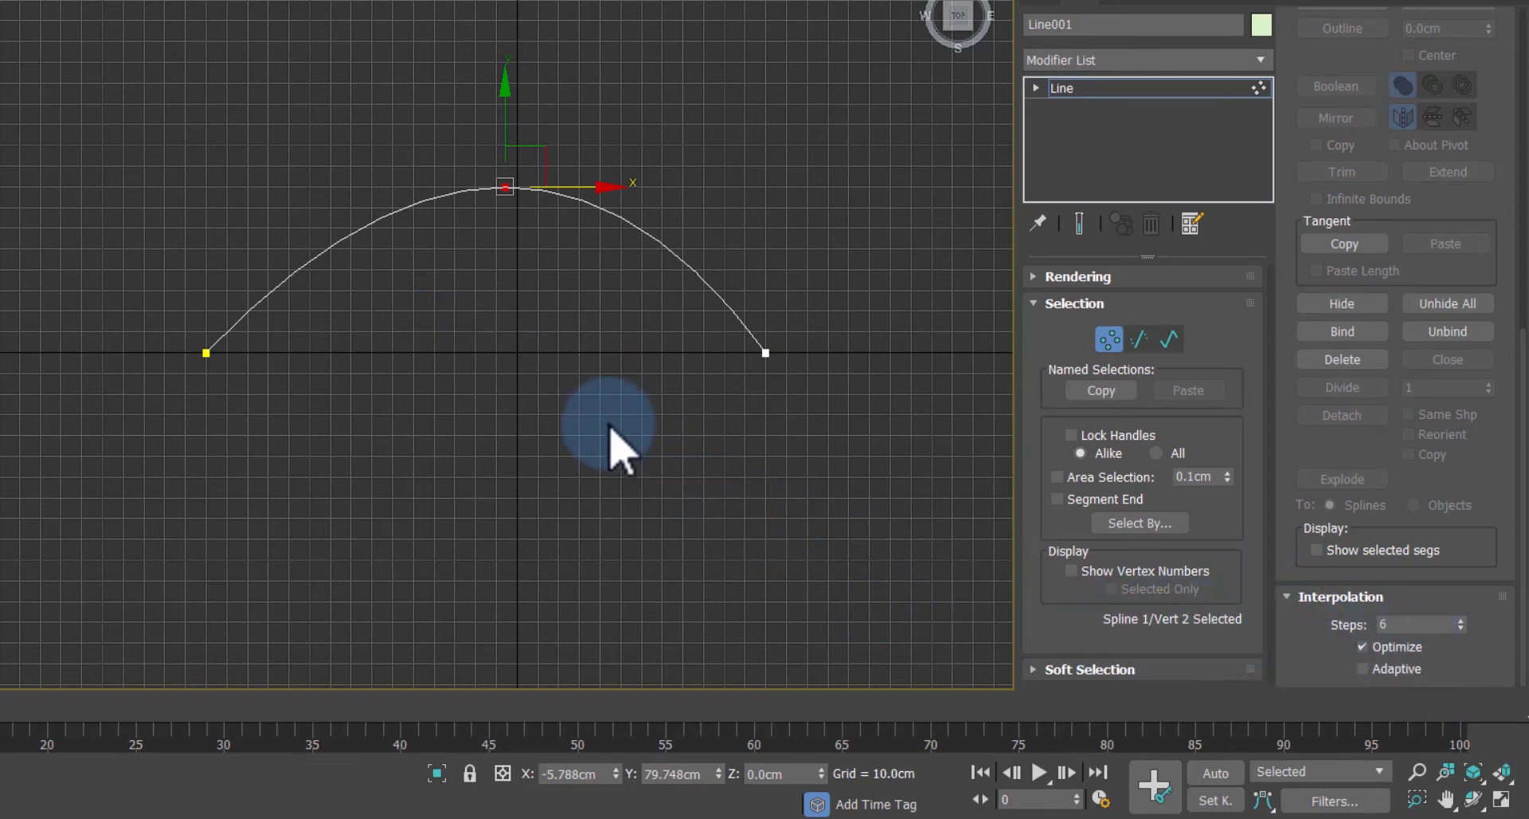
# Step: Examine the smoothed curve and the vertex type options offered for the peak vertex without changing its type
pyautogui.scroll(-5, 420, 318)
pyautogui.scroll(5, 518, 302)
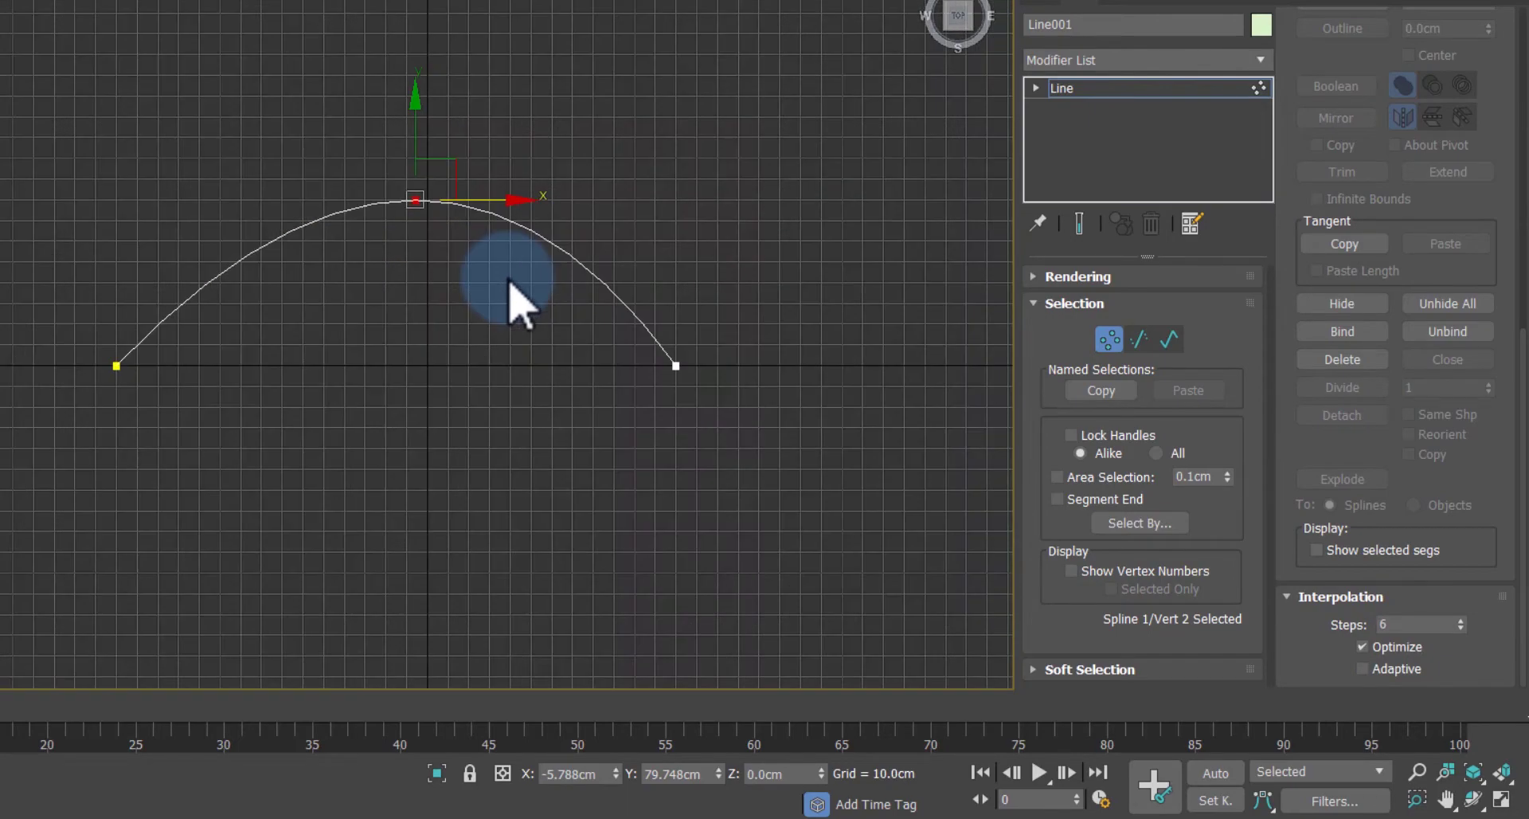
pyautogui.scroll(2, 509, 280)
pyautogui.scroll(-2, 503, 273)
pyautogui.scroll(2, 477, 263)
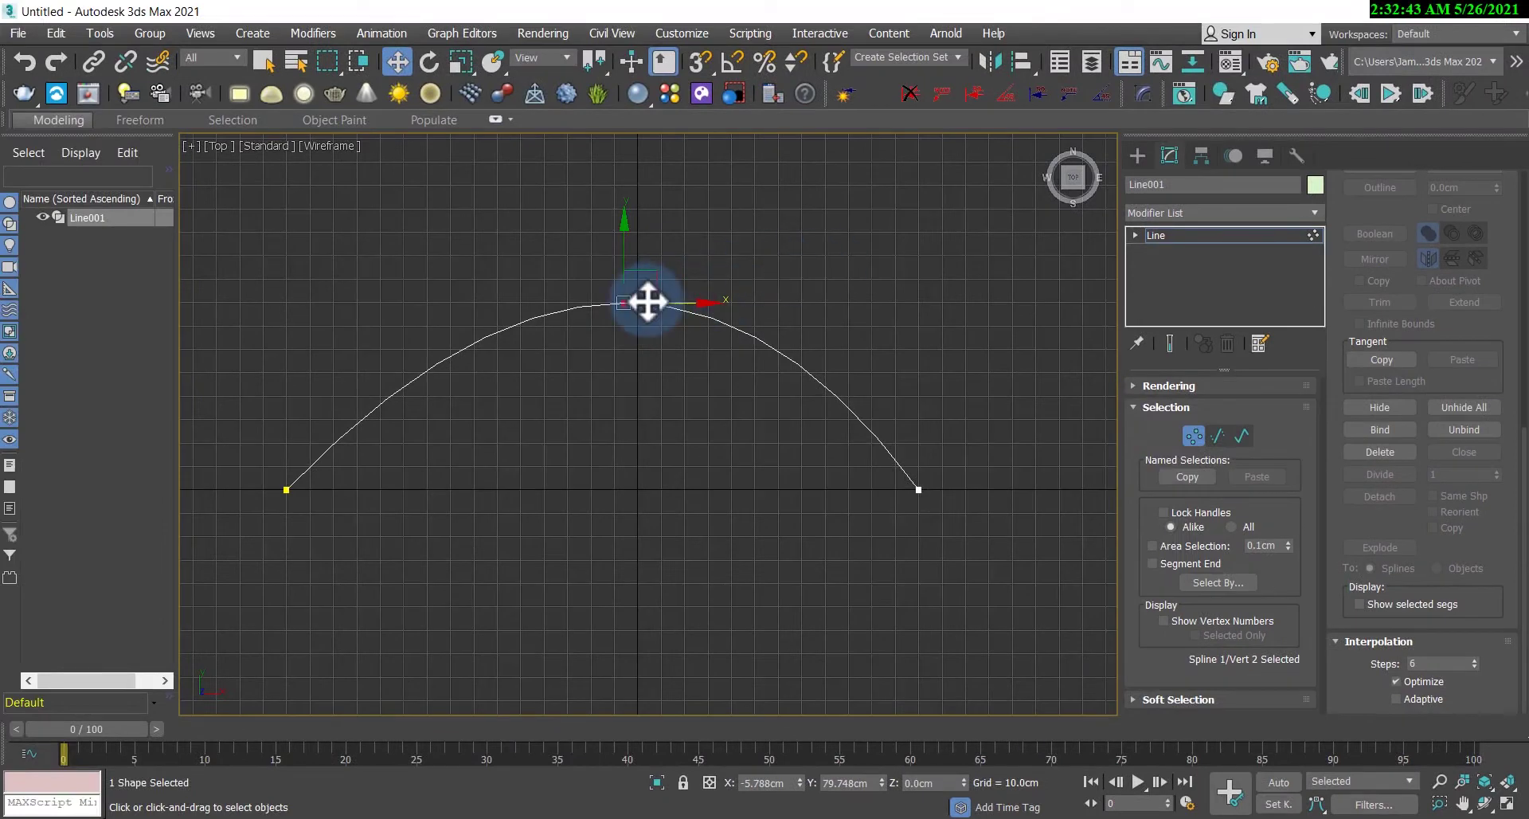
pyautogui.rightClick(624, 301)
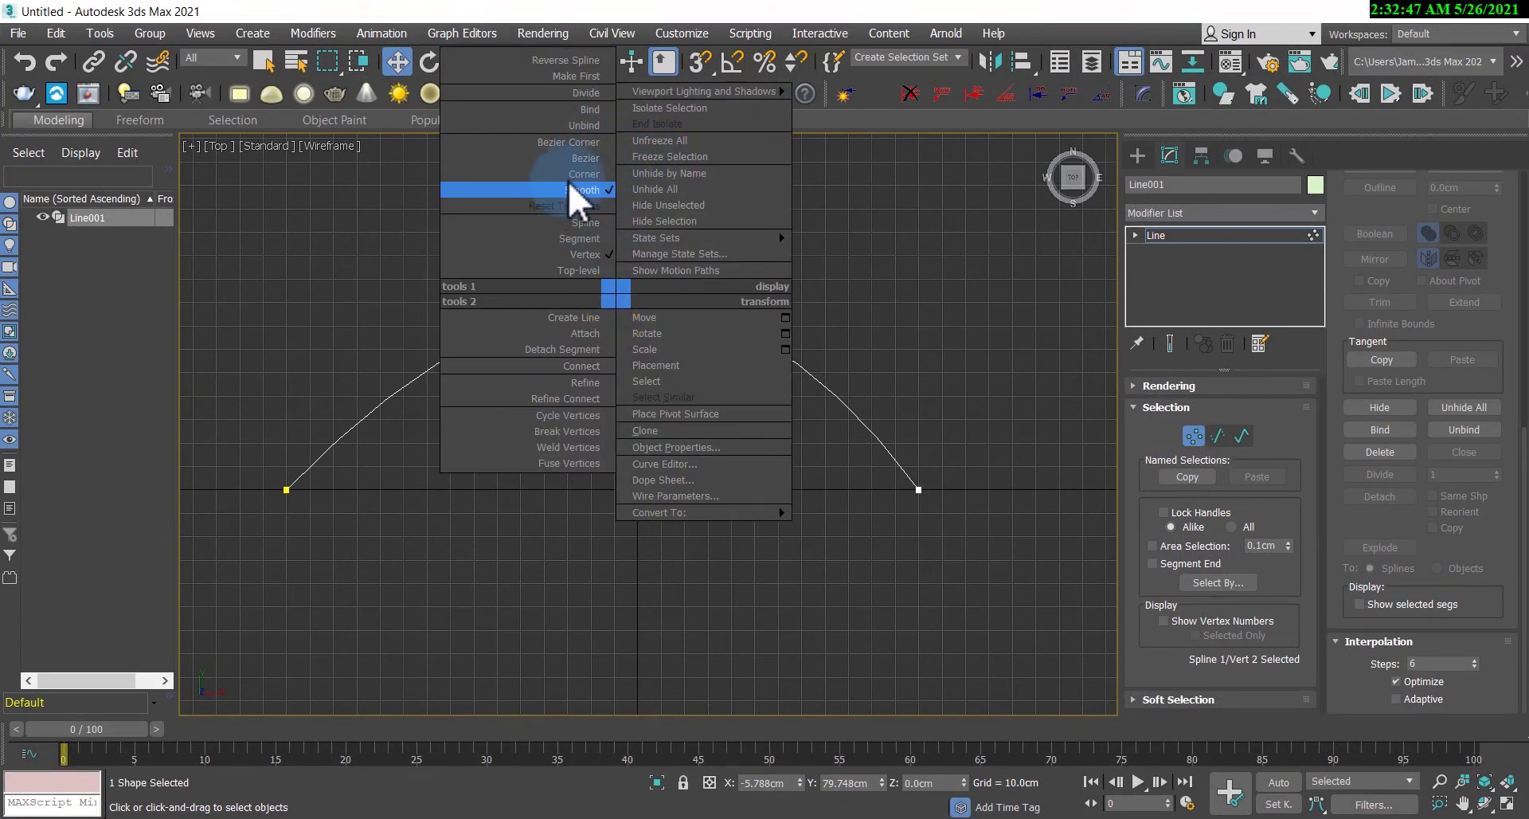
pyautogui.click(940, 328)
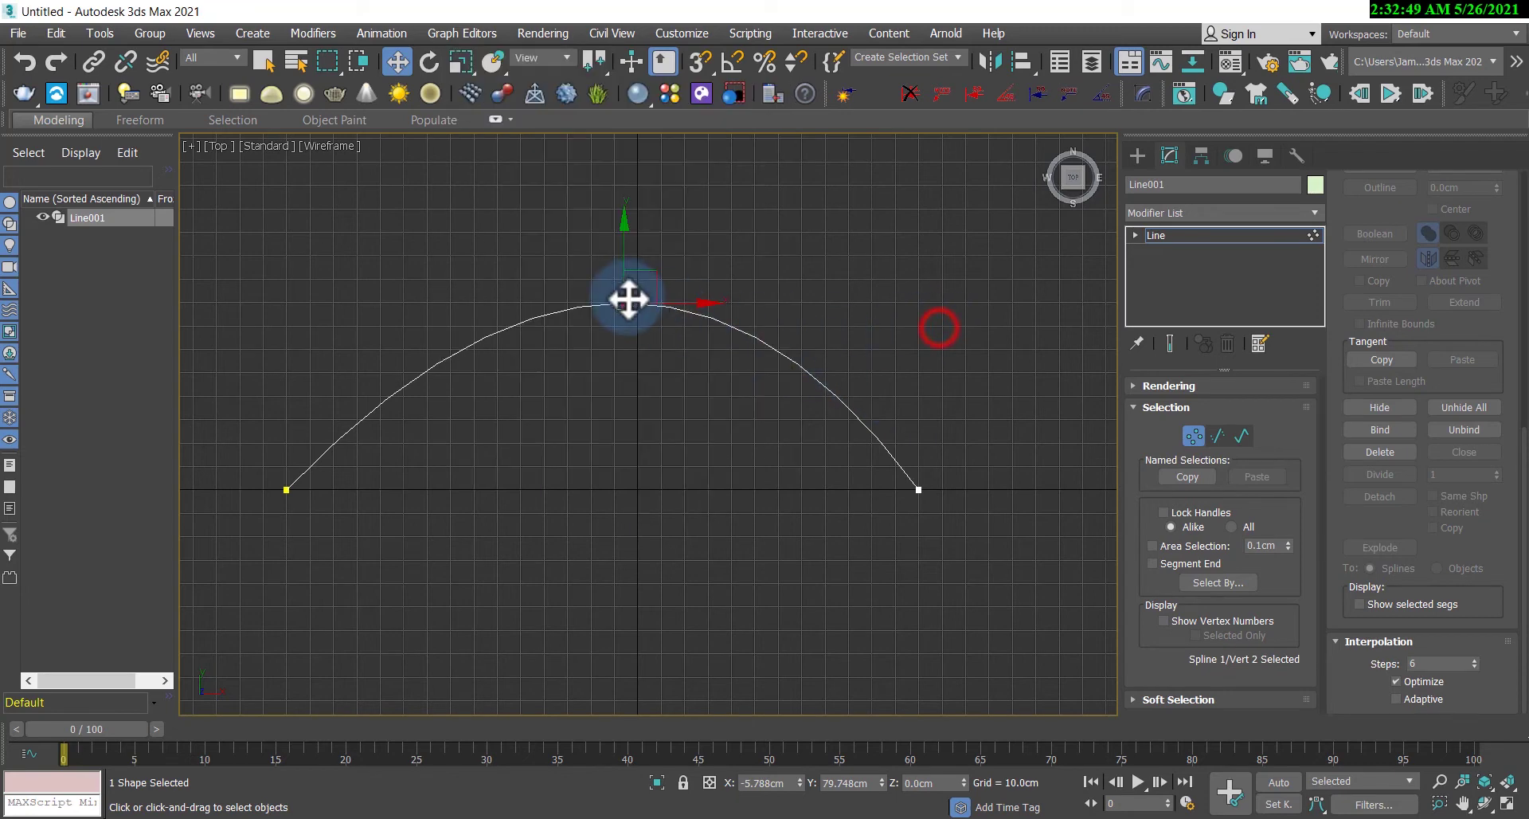
pyautogui.scroll(-5, 717, 399)
pyautogui.scroll(4, 741, 404)
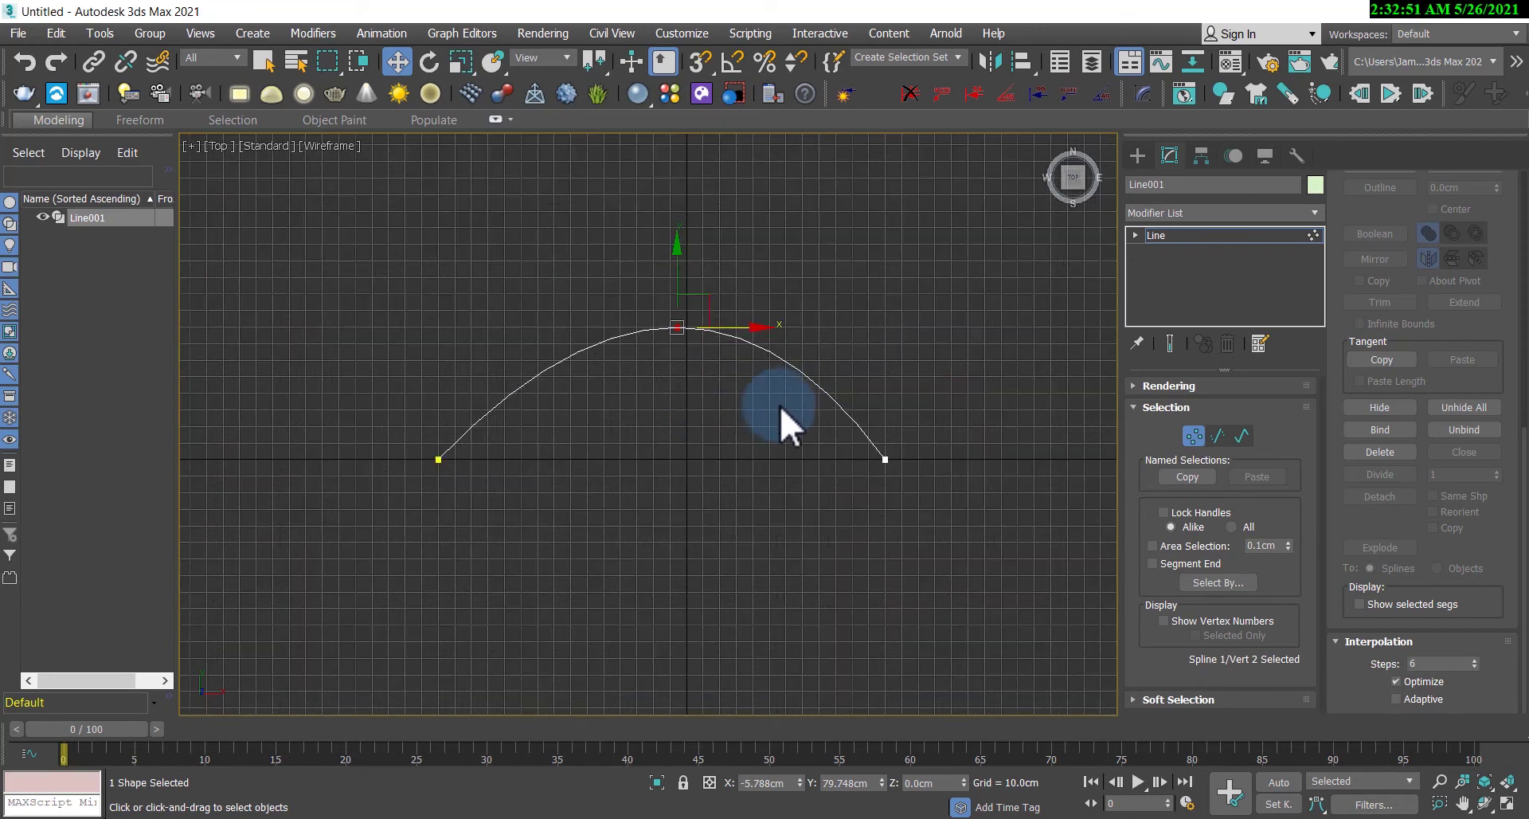
# Step: Deselect the peak vertex, exit Vertex level and review which Geometry tools are available for the whole line
pyautogui.click(785, 443)
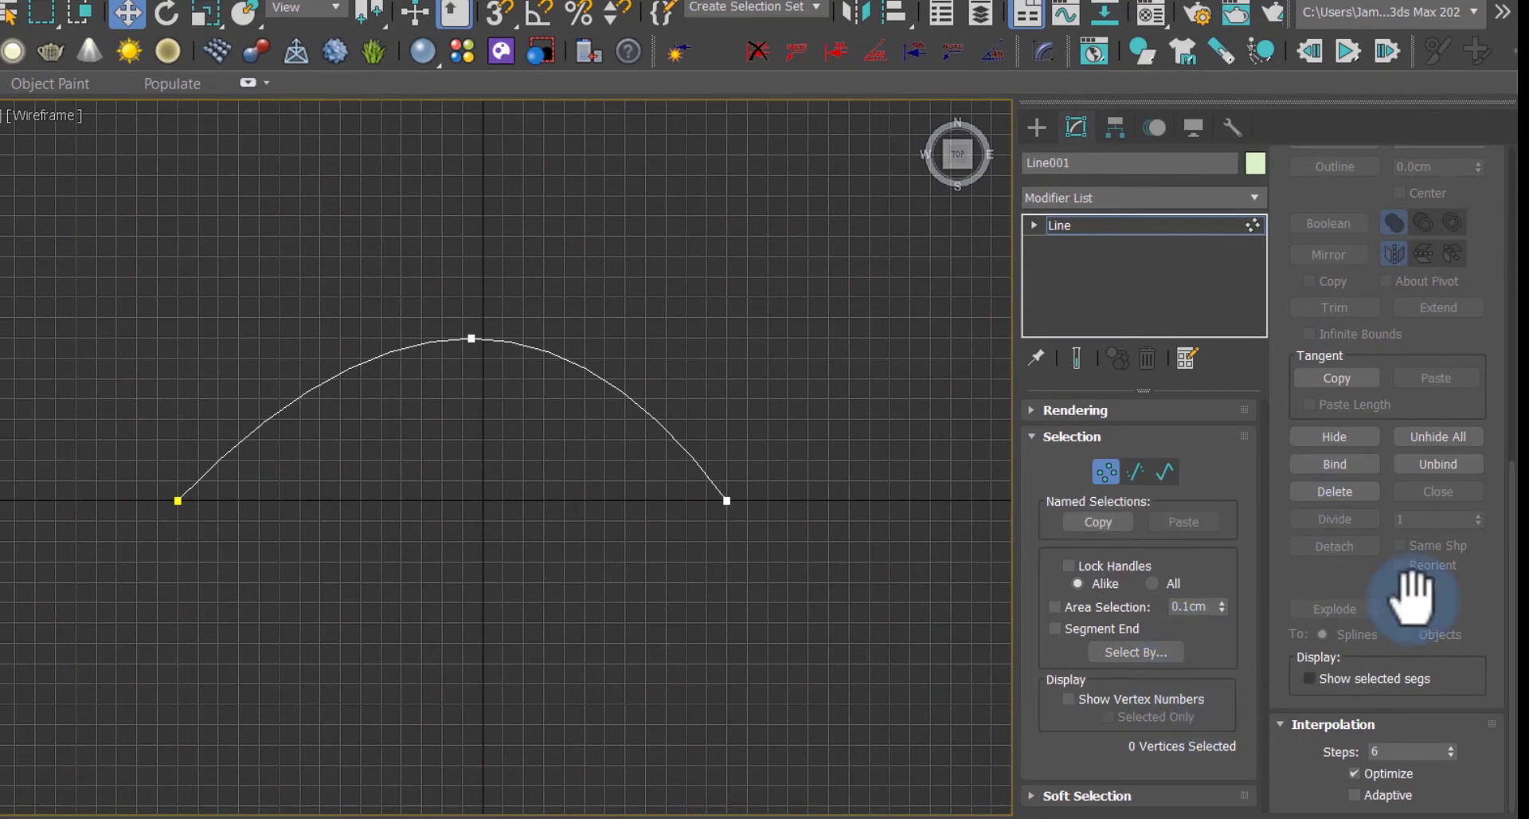
pyautogui.click(877, 476)
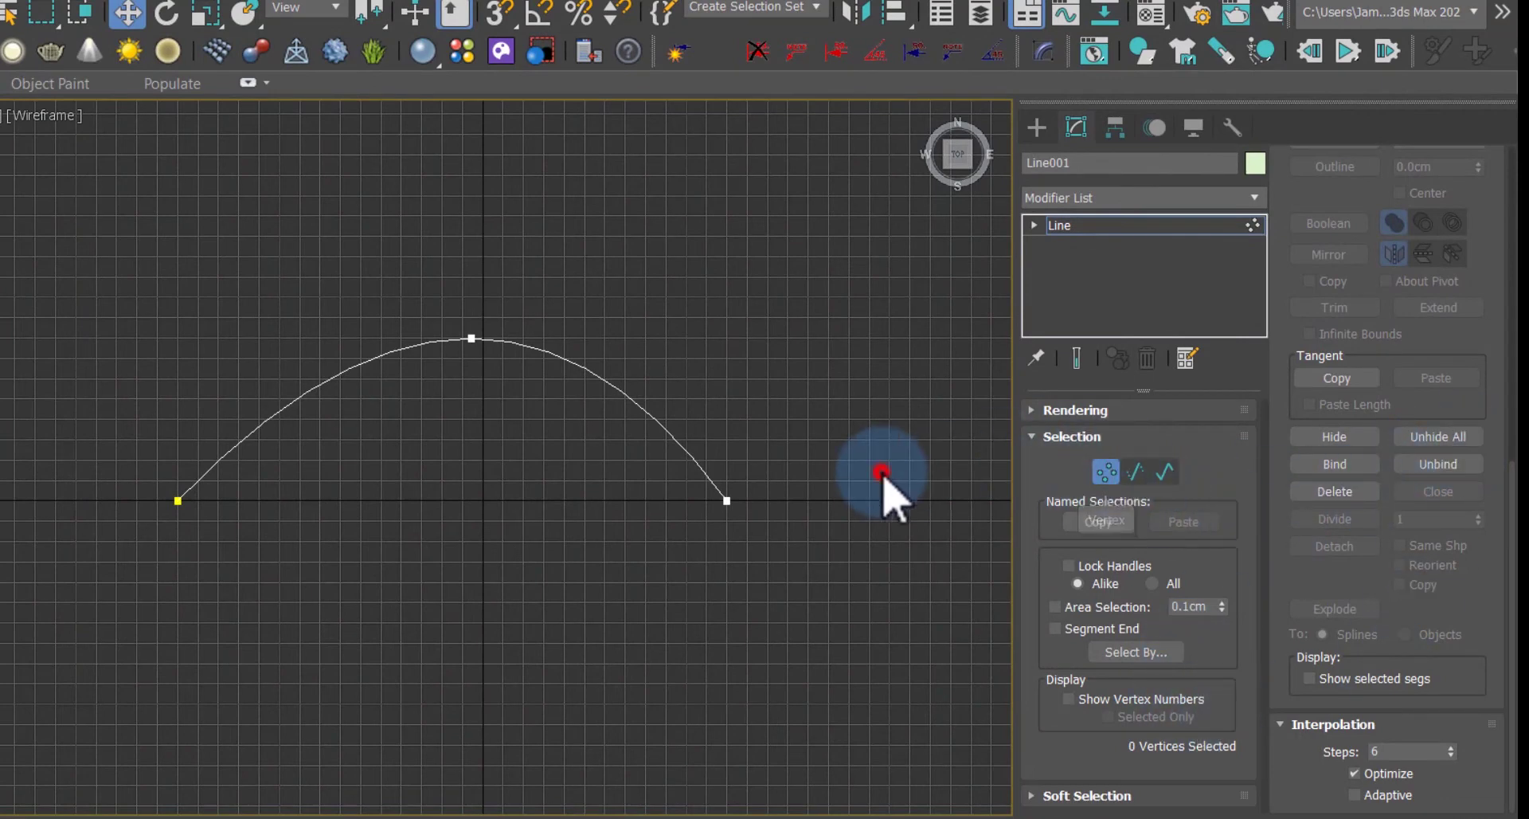
pyautogui.click(1113, 470)
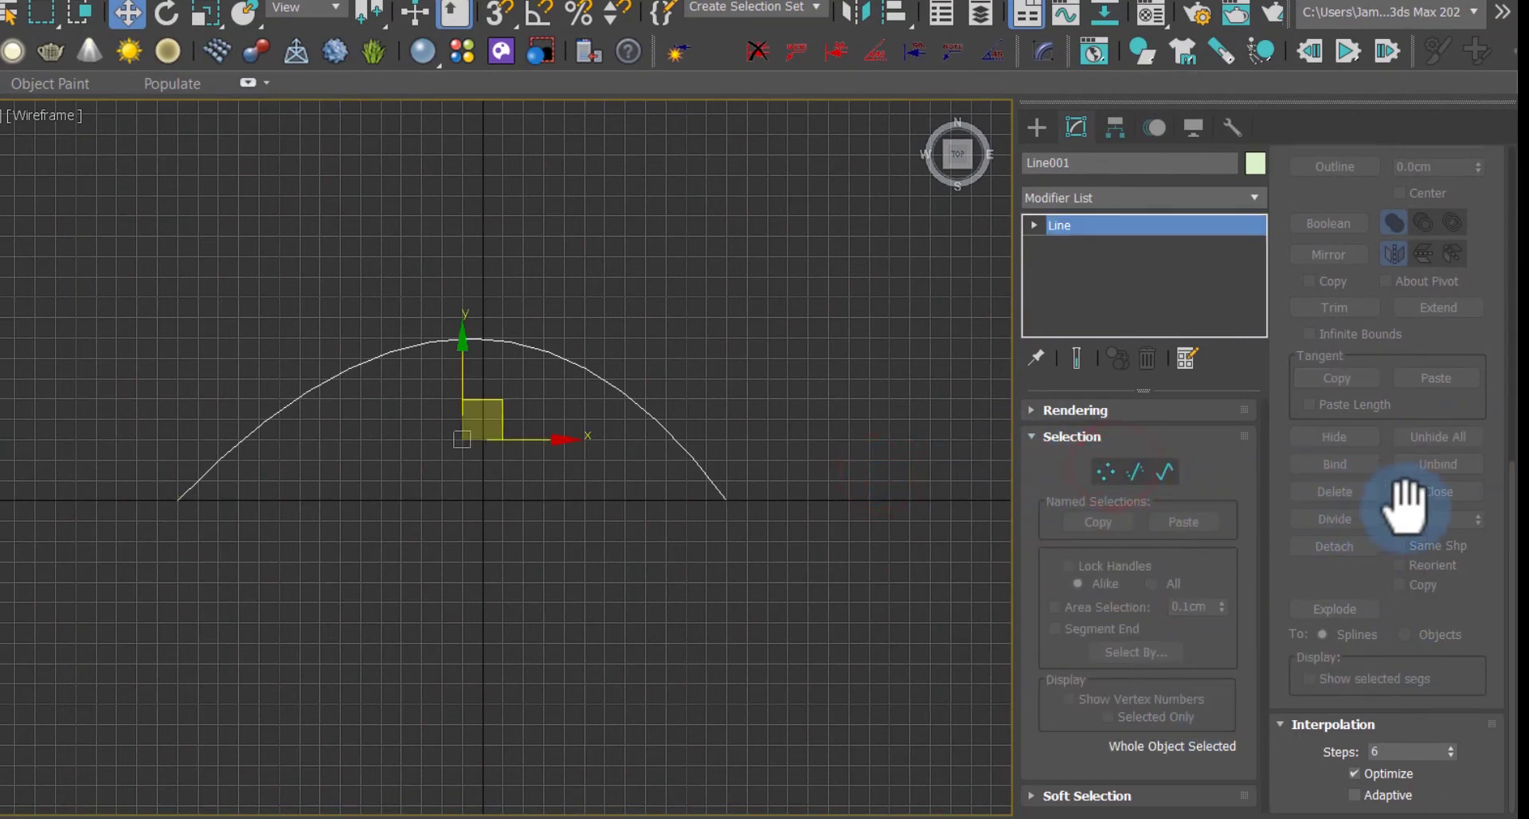
pyautogui.scroll(10, 1425, 446)
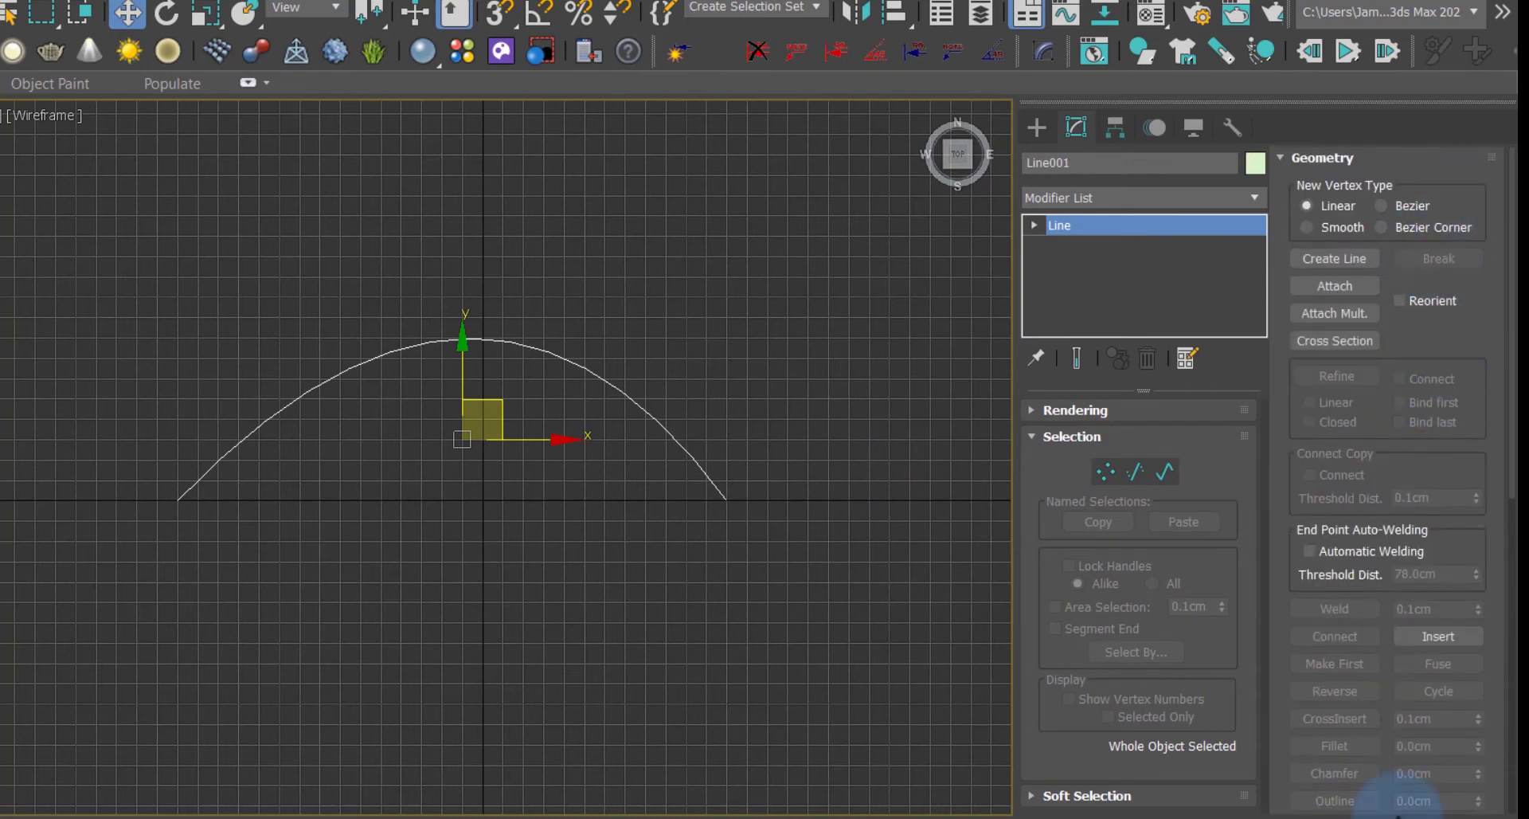
pyautogui.scroll(-10, 1372, 699)
pyautogui.scroll(-4, 1369, 674)
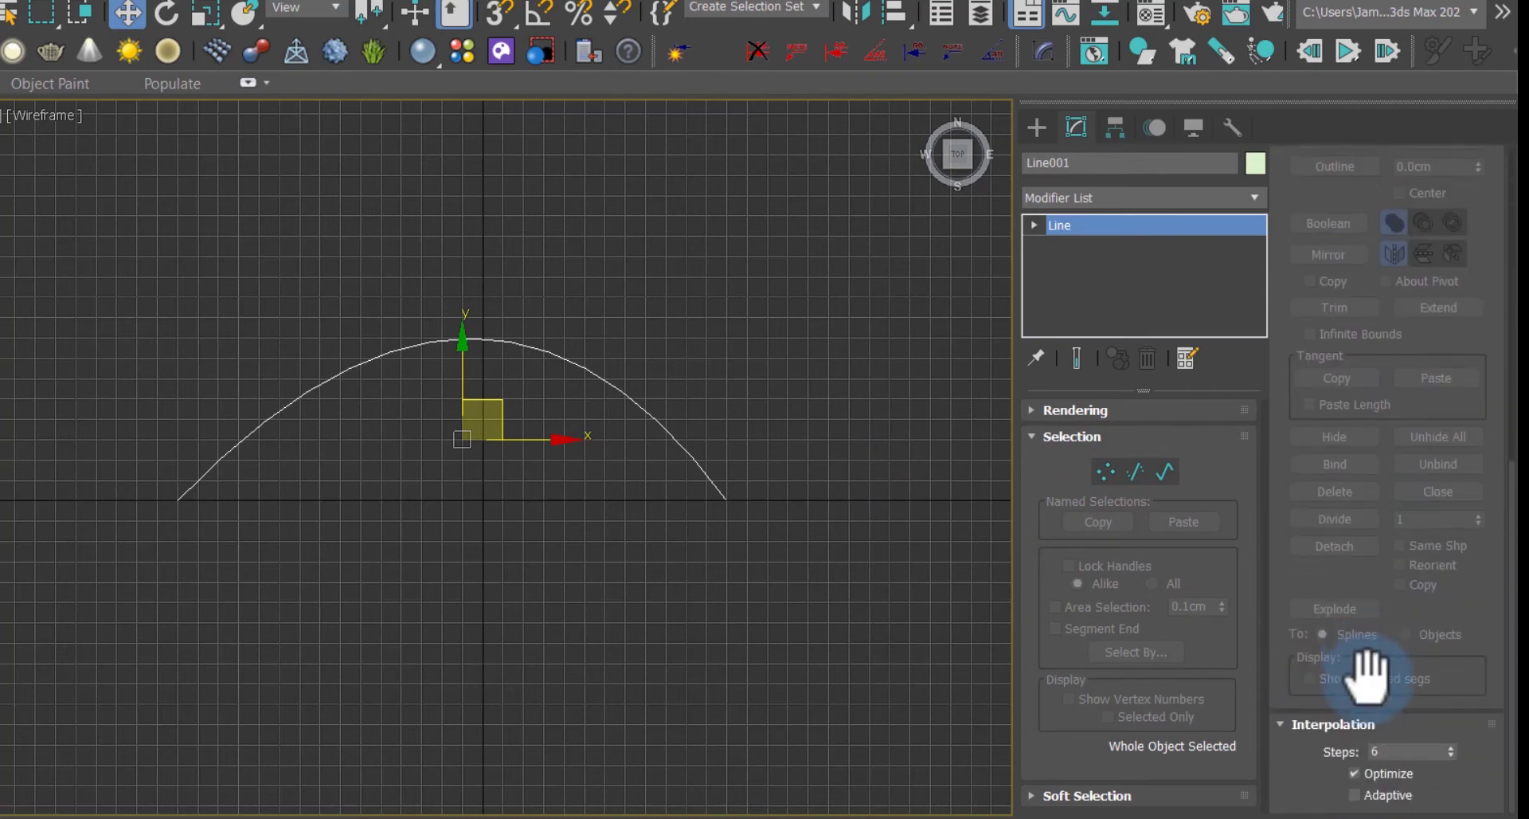
# Step: Enter Vertex level, switch to Segment level and review the Geometry tools available for segments
pyautogui.click(1106, 472)
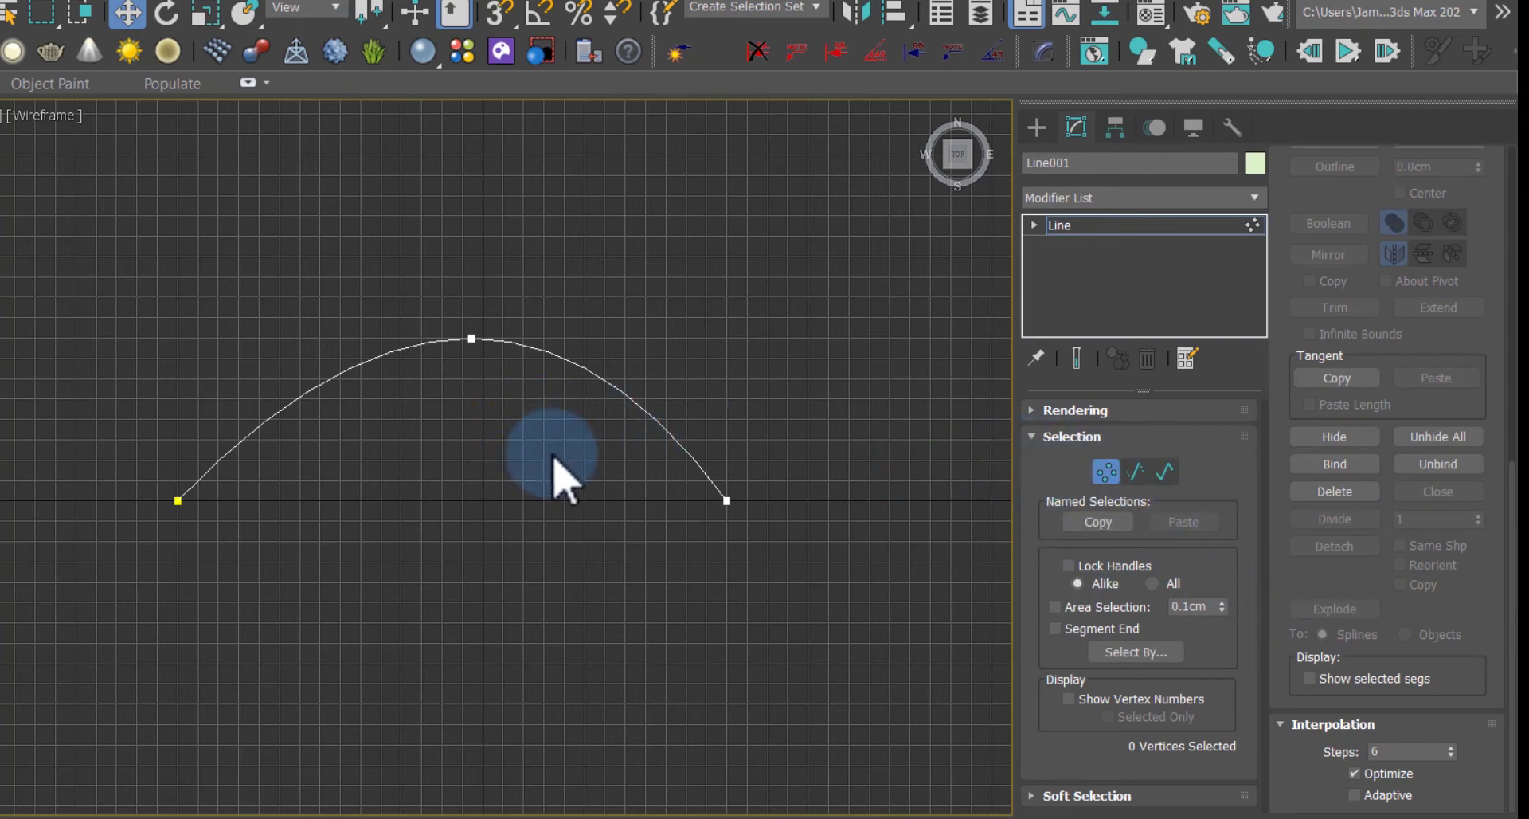
pyautogui.click(1143, 474)
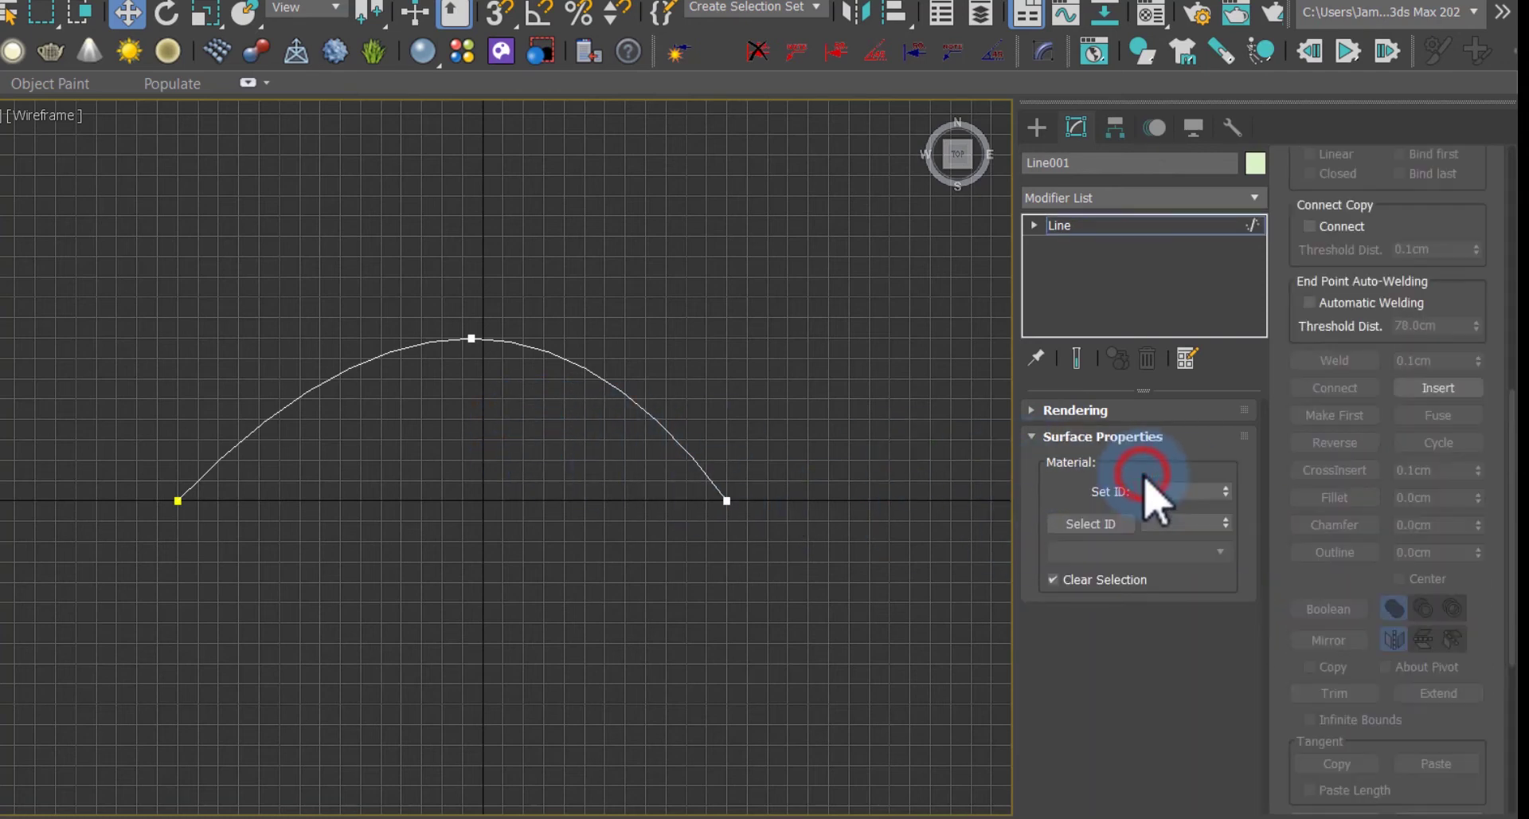
pyautogui.scroll(3, 1443, 395)
pyautogui.scroll(5, 1443, 380)
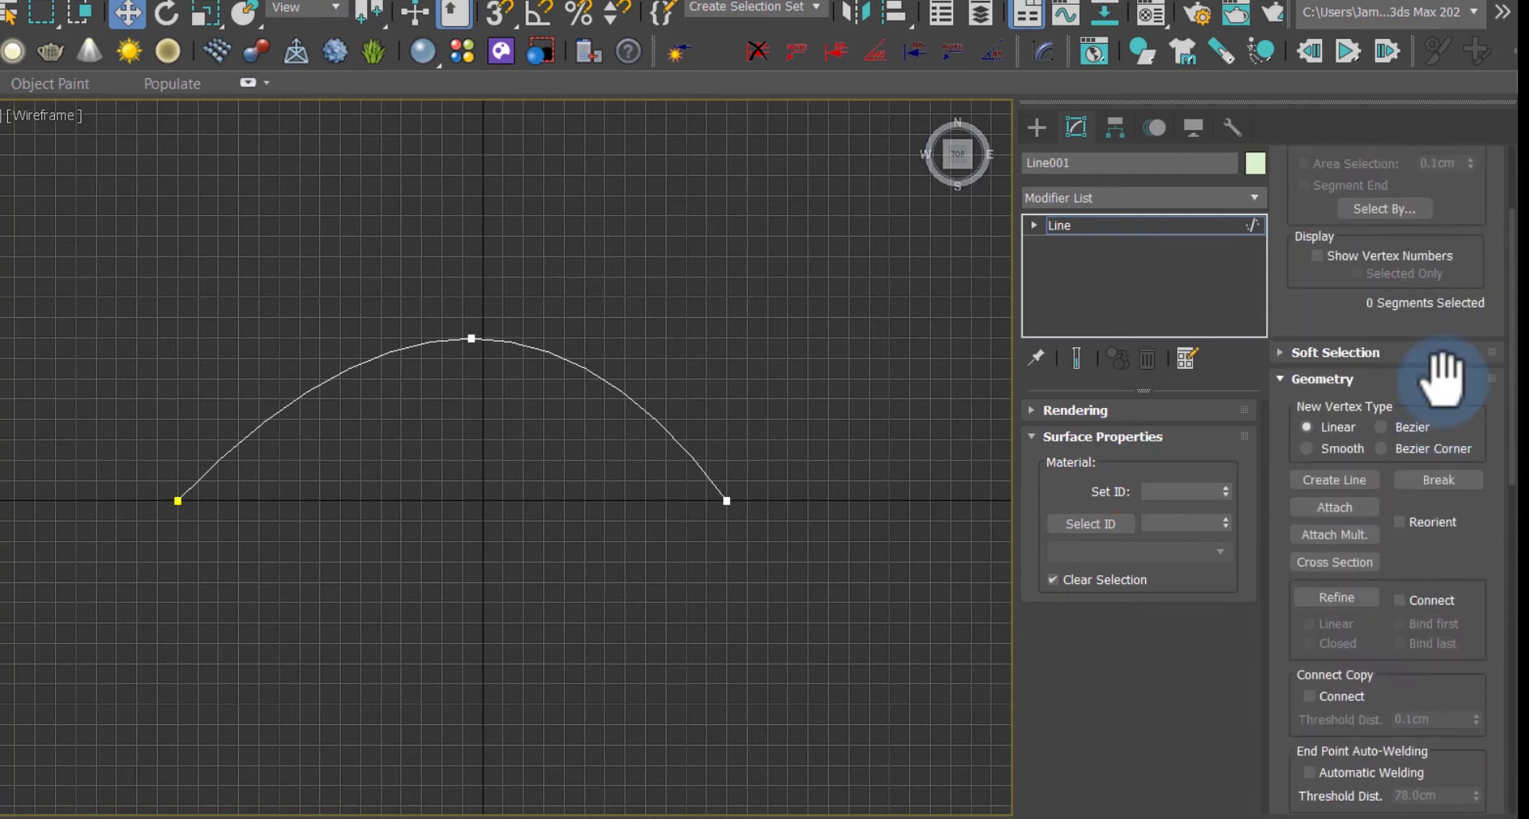
pyautogui.scroll(-8, 1445, 376)
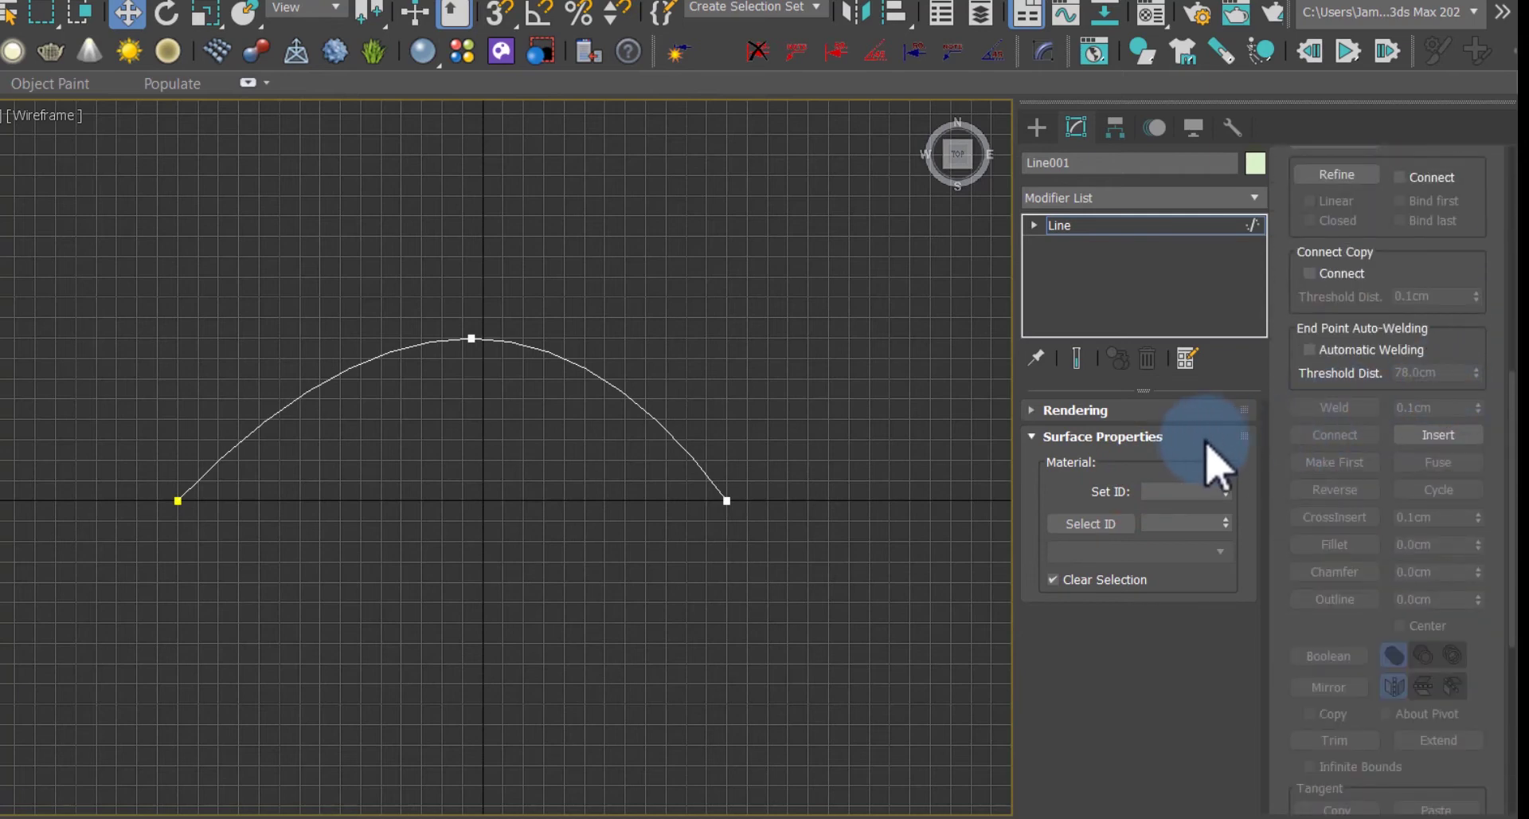
# Step: Switch to Spline level, select the whole spline and review the Geometry tools available for it
pyautogui.hotkey('ctrl', 'a')
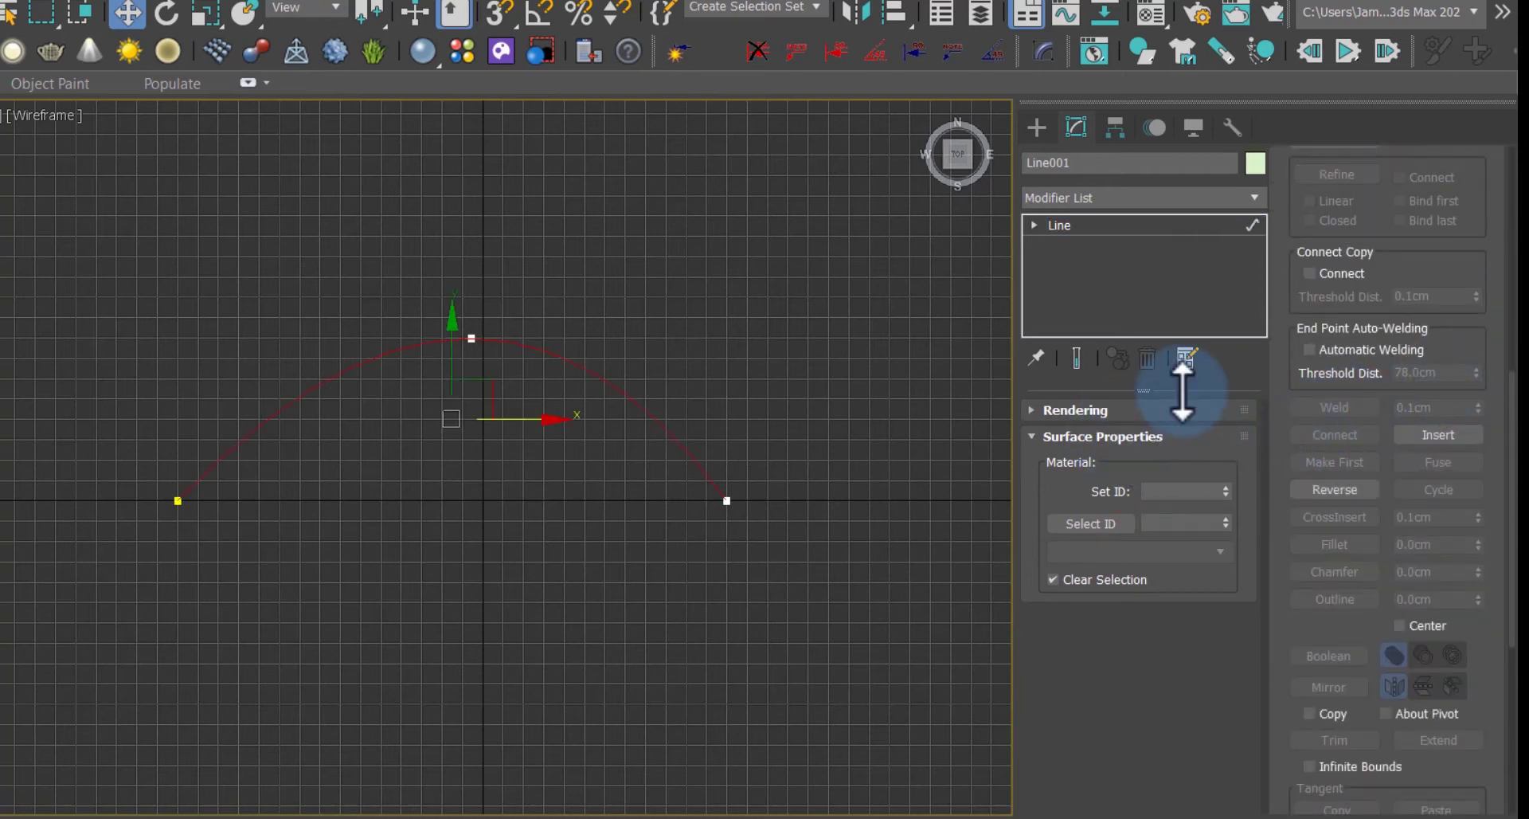
pyautogui.scroll(-6, 1405, 530)
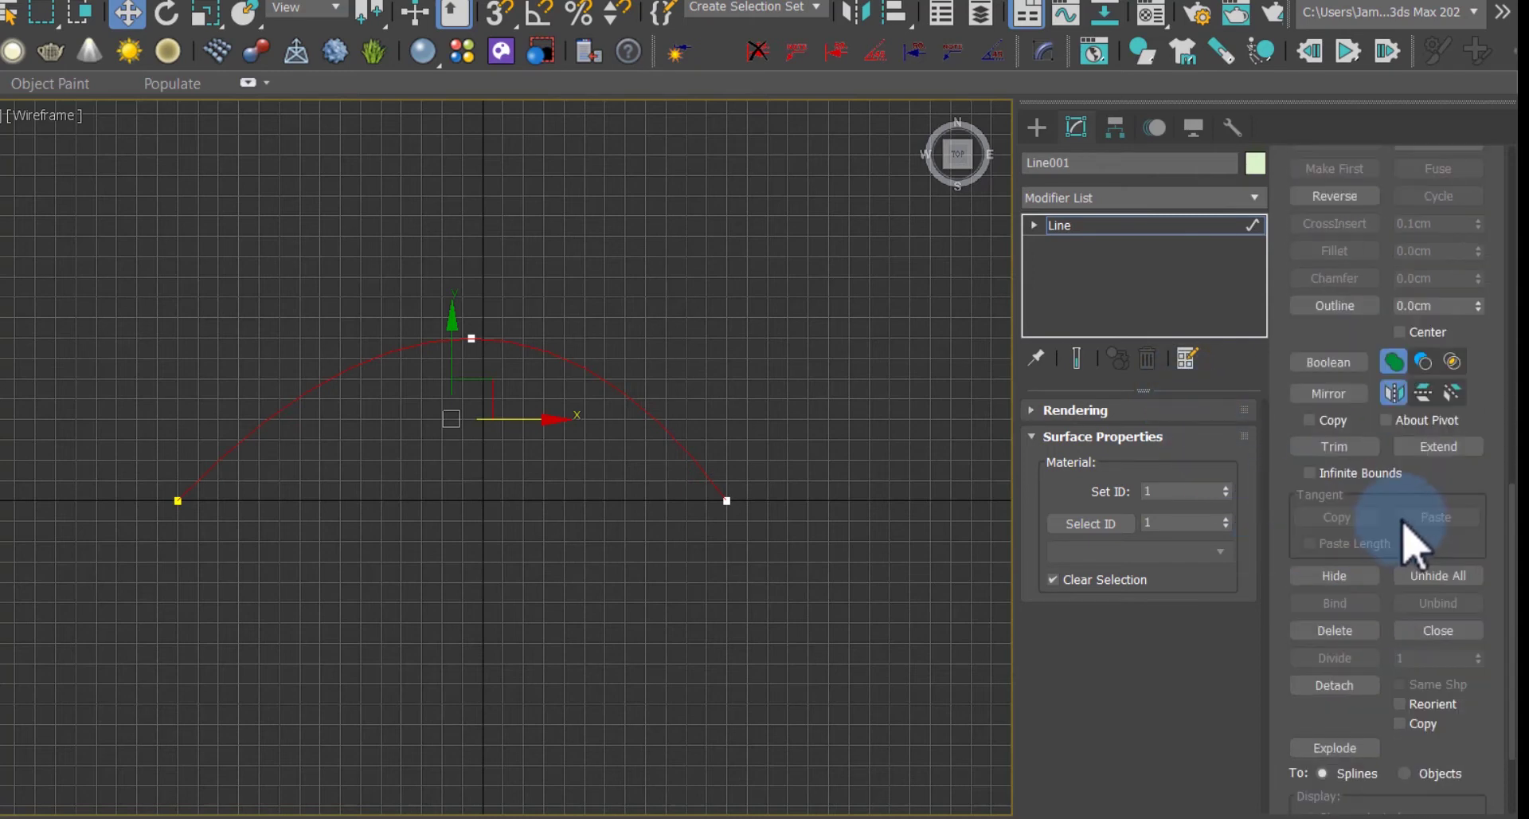
pyautogui.scroll(7, 1414, 518)
pyautogui.scroll(10, 1414, 534)
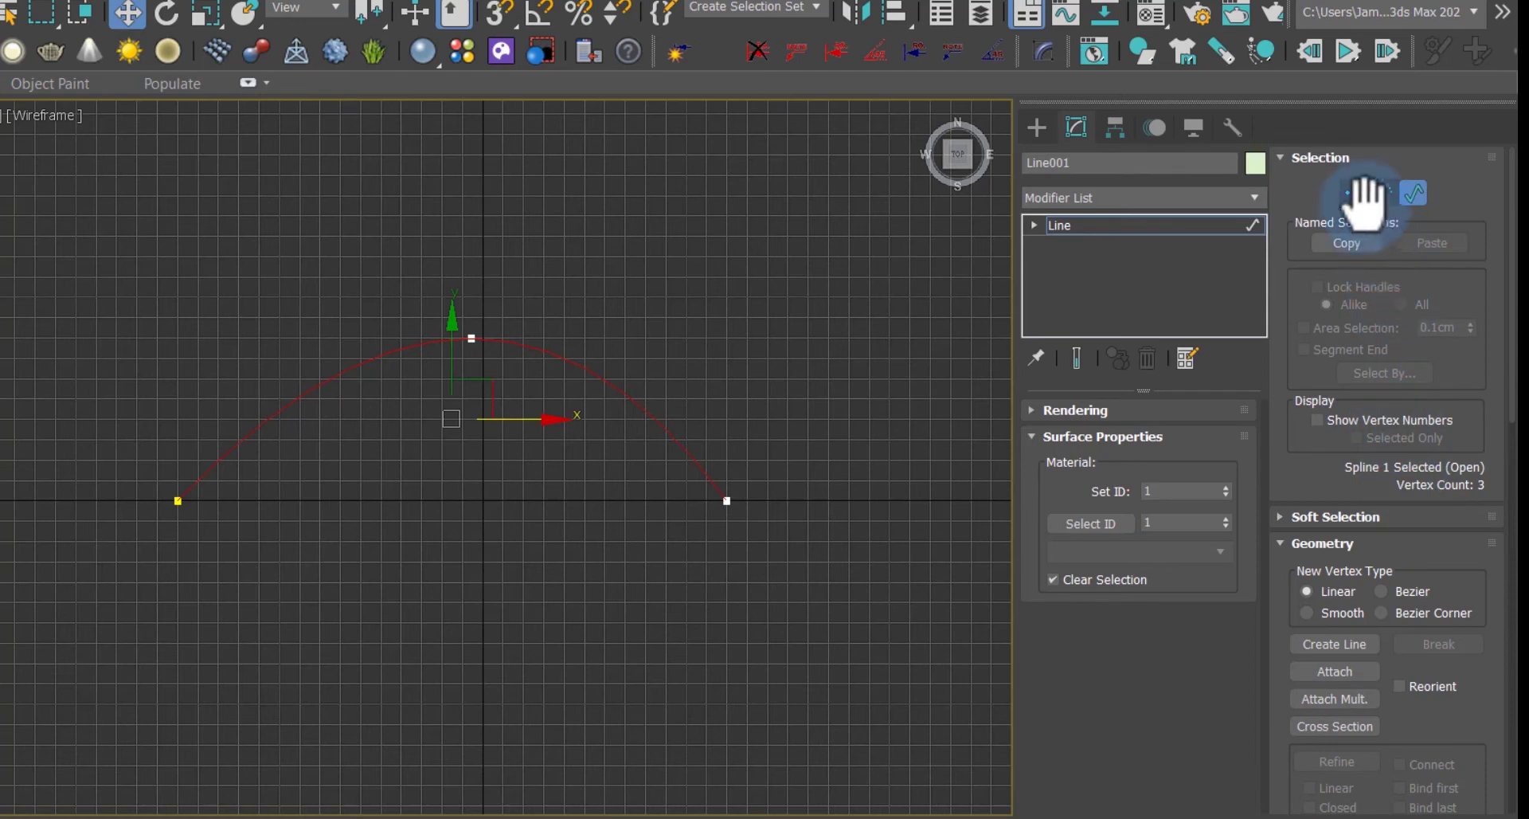
# Step: Return to Vertex level and switch from it to the line's Segment level
pyautogui.click(1354, 194)
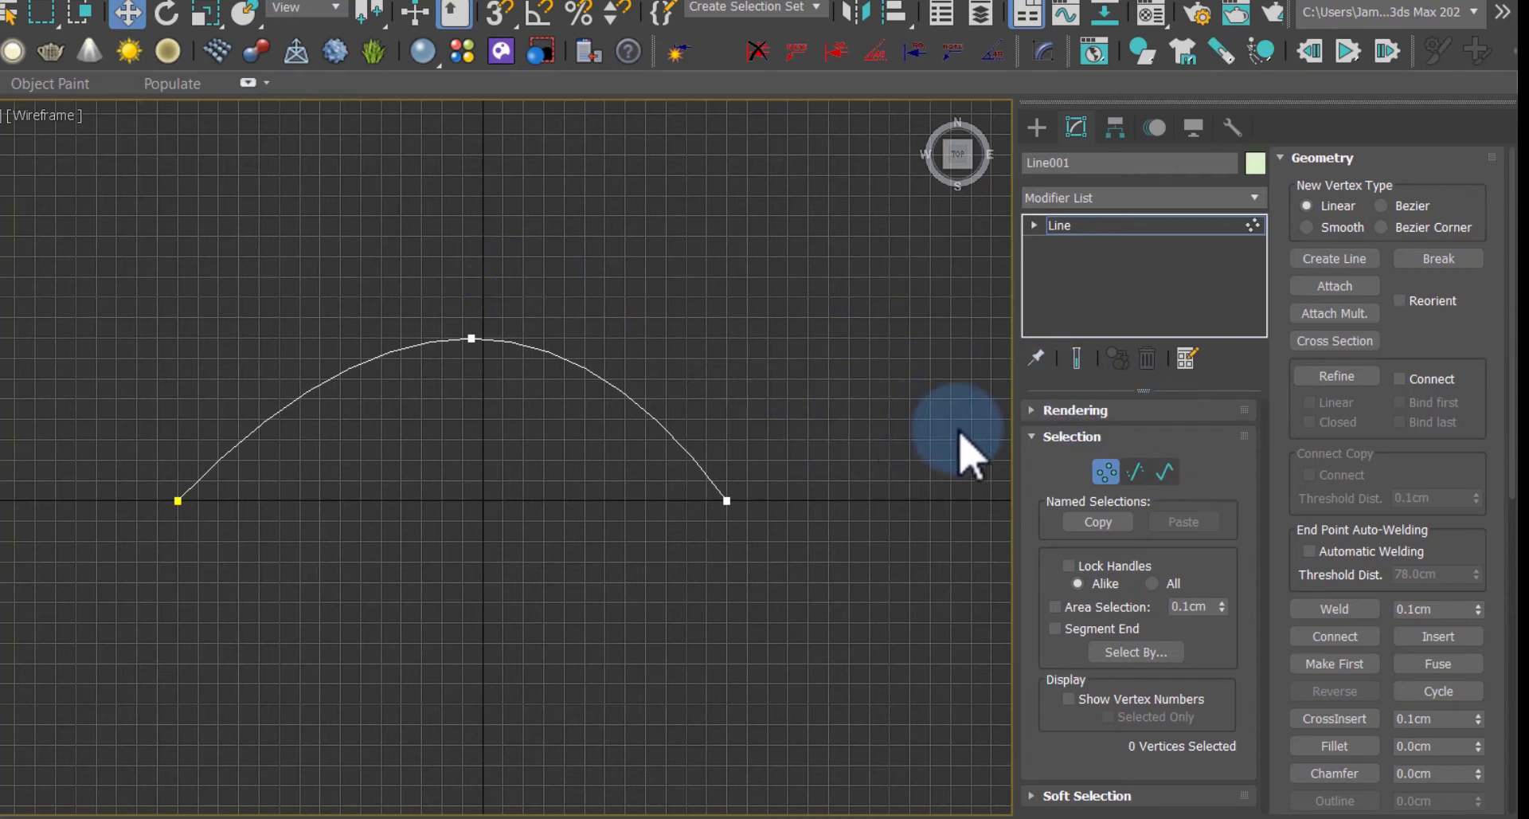
pyautogui.click(1136, 472)
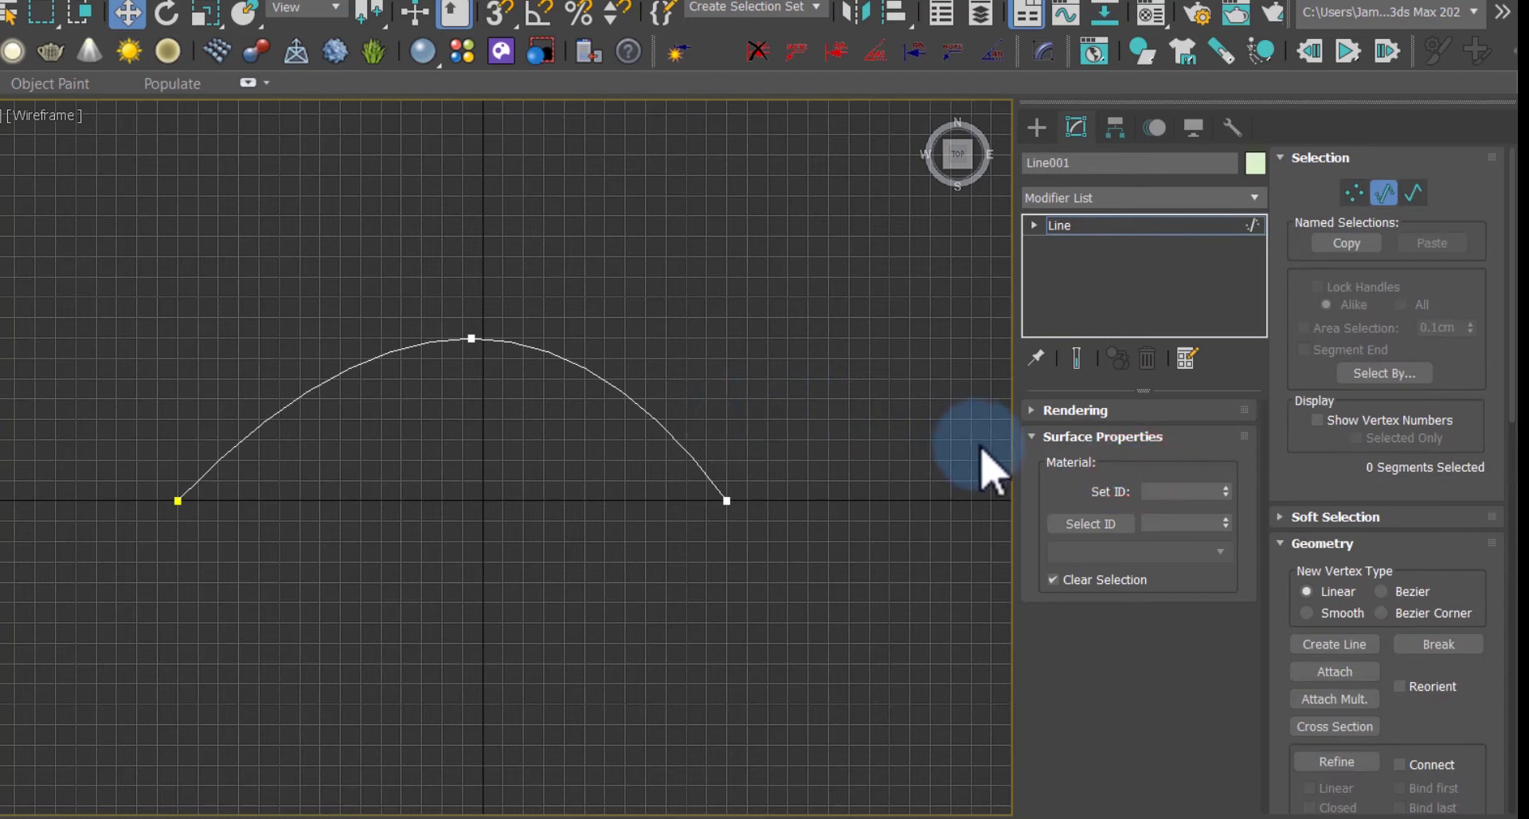
# Step: At Vertex level, use Create Line to close the arch with a straight line between its two end vertices, accepting the vertex weld
pyautogui.scroll(-3, 1431, 585)
pyautogui.scroll(3, 1417, 574)
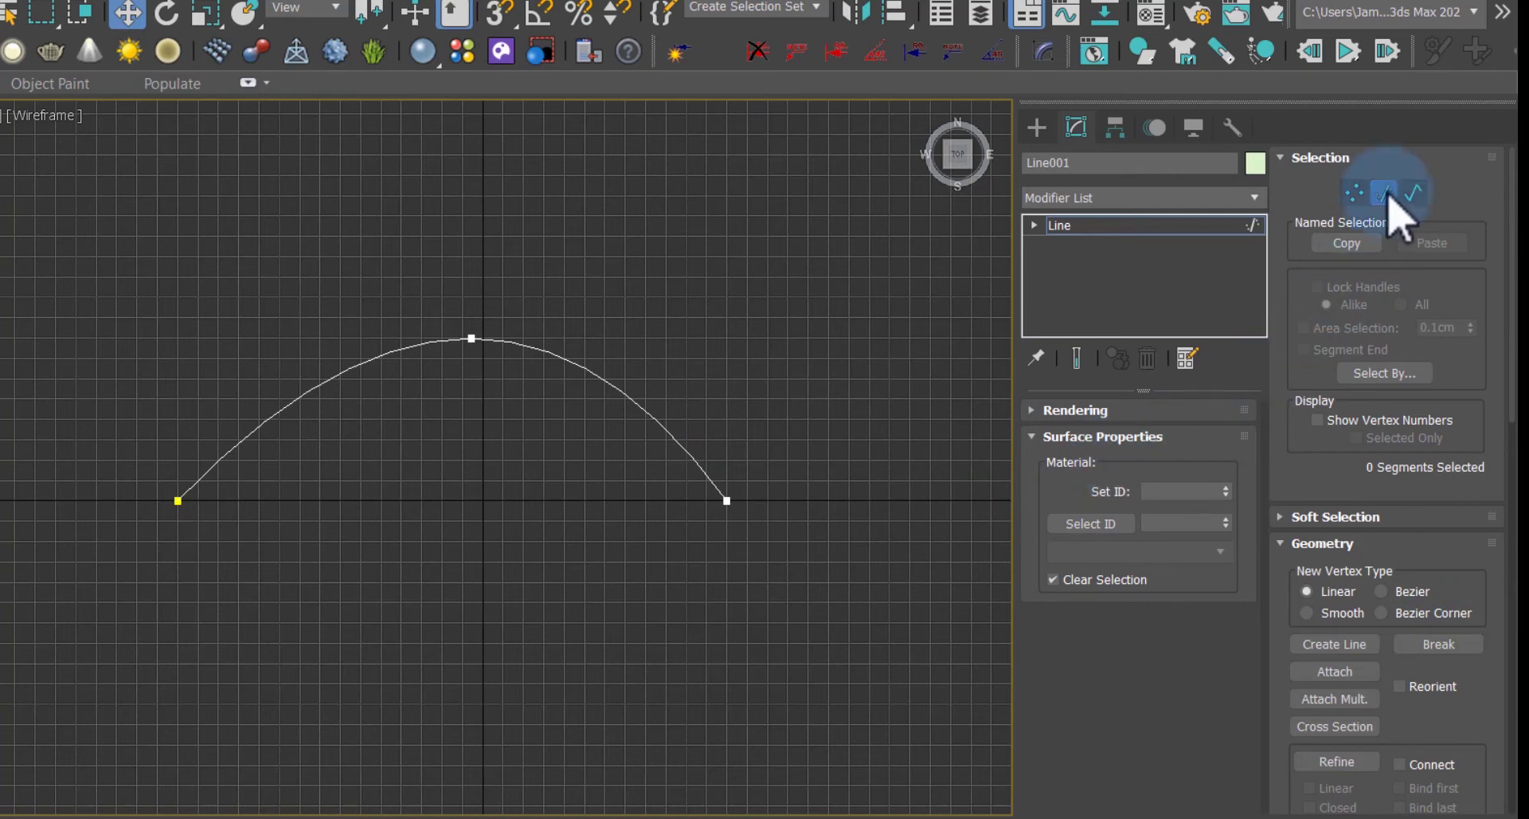
pyautogui.click(1356, 191)
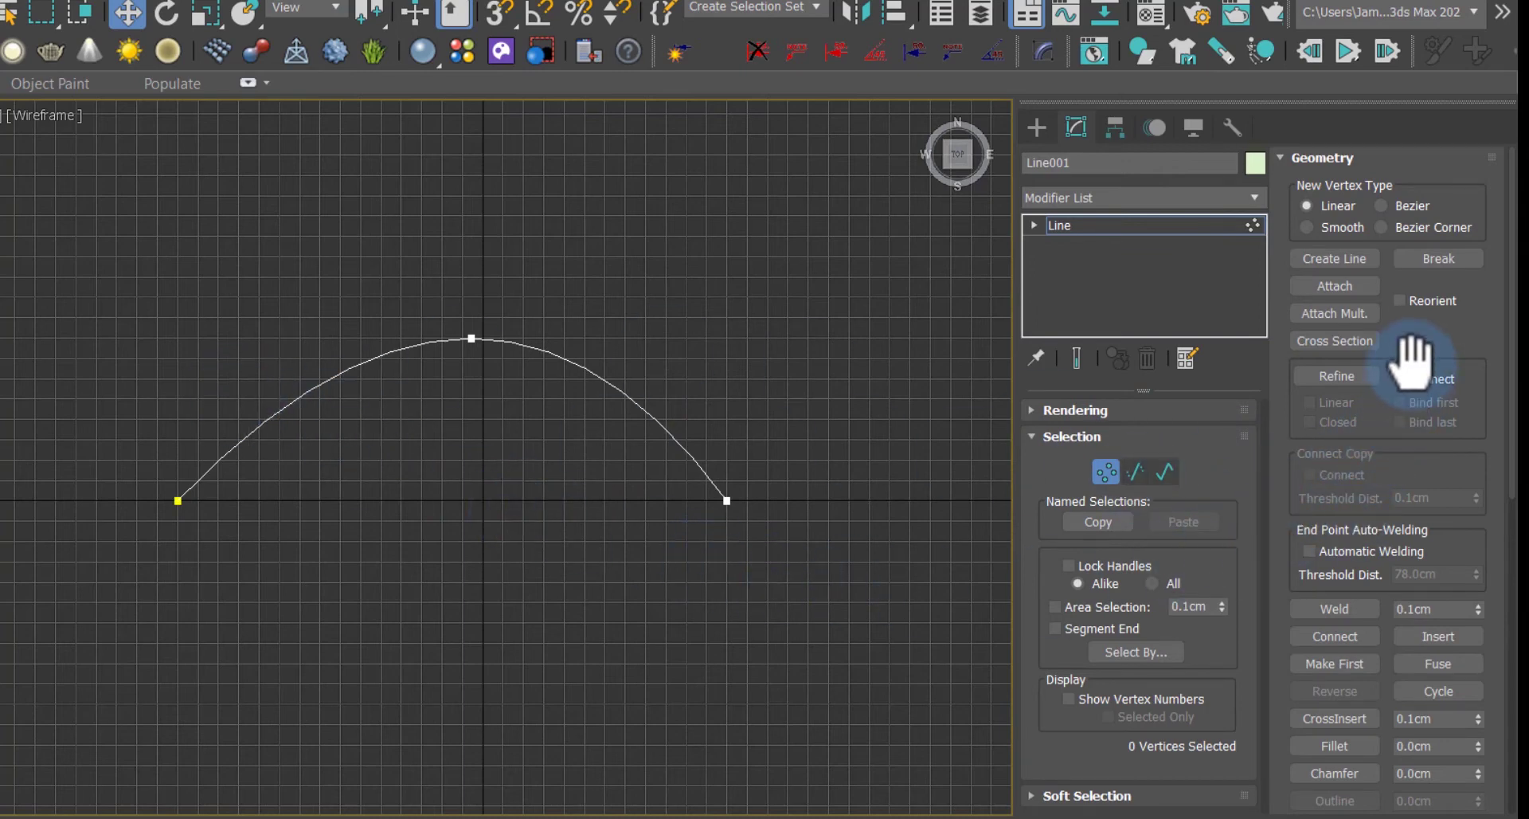
pyautogui.click(1325, 258)
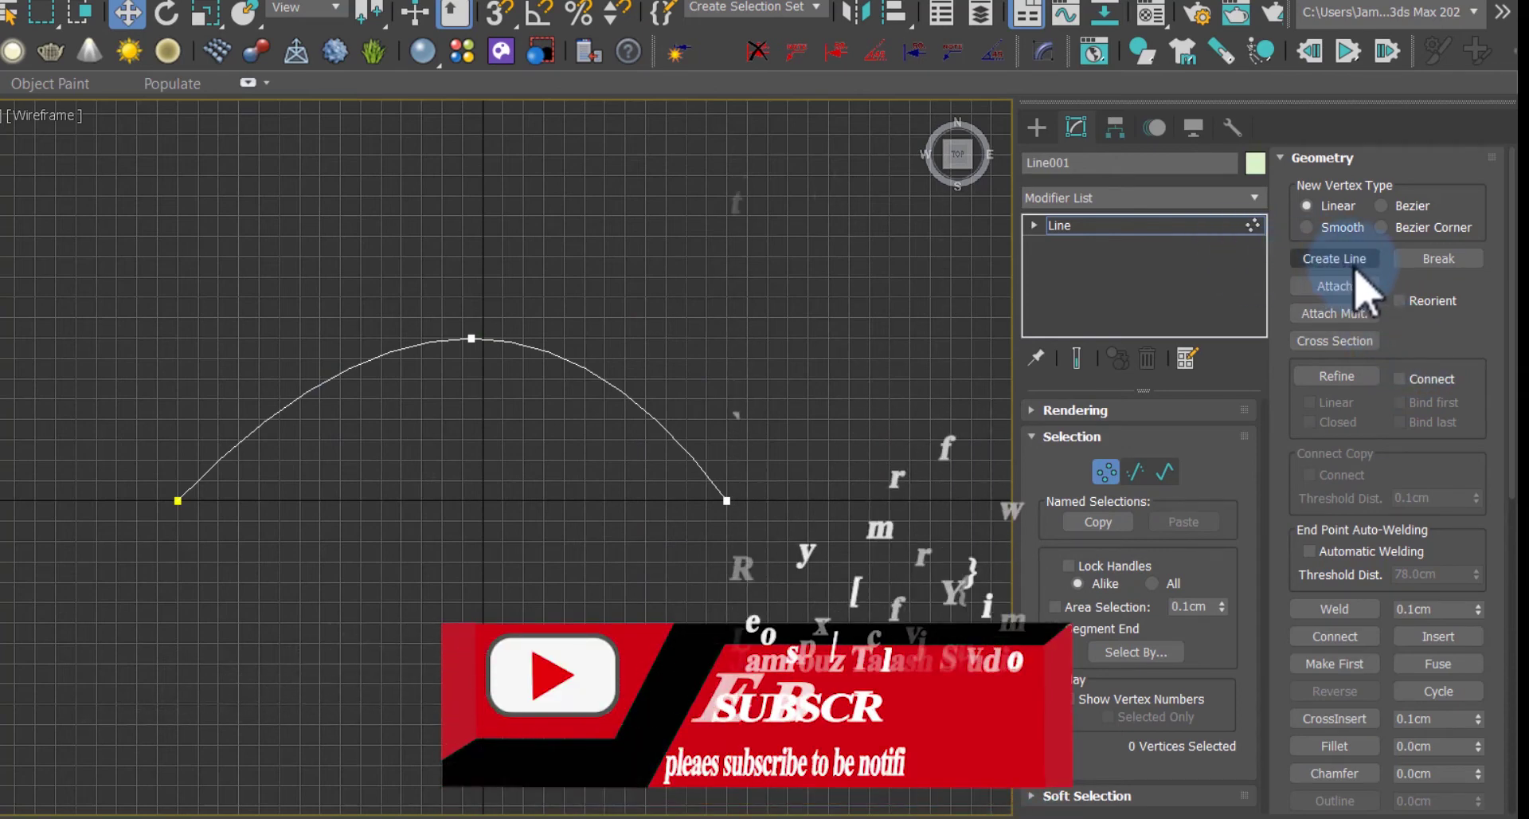
pyautogui.click(1328, 262)
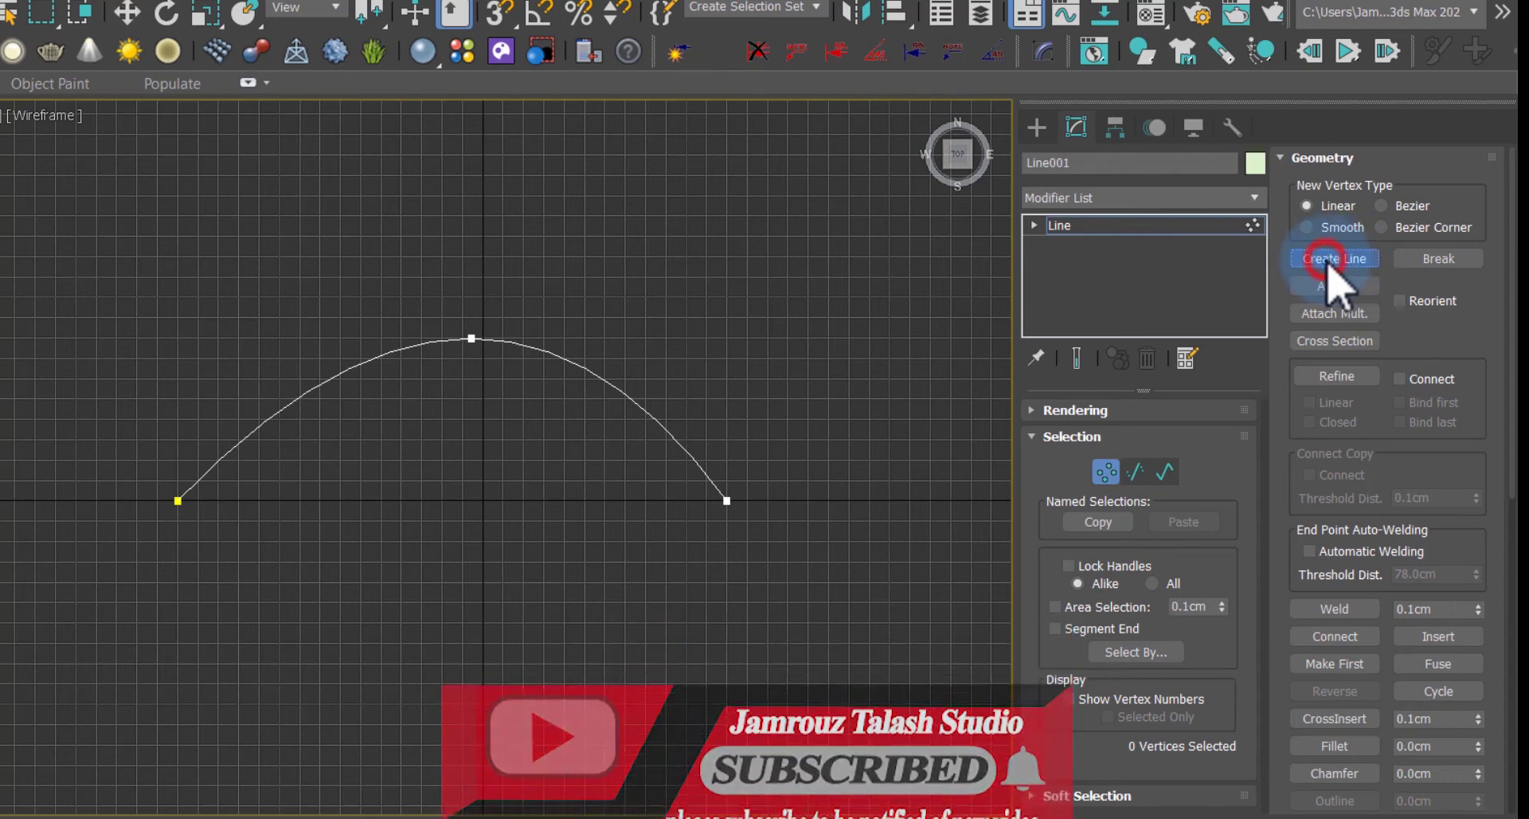
pyautogui.click(727, 501)
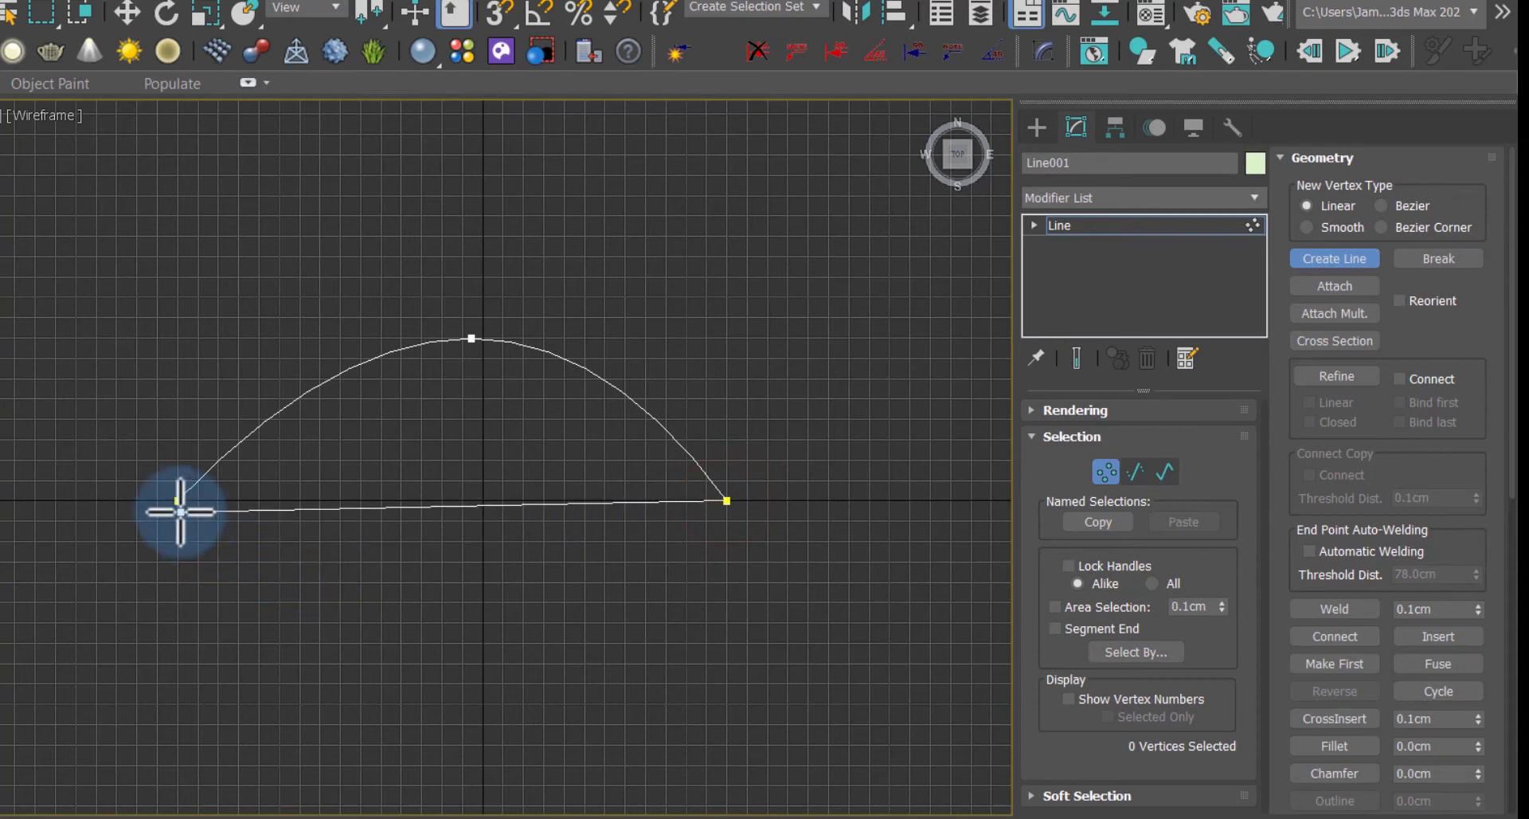
pyautogui.click(178, 503)
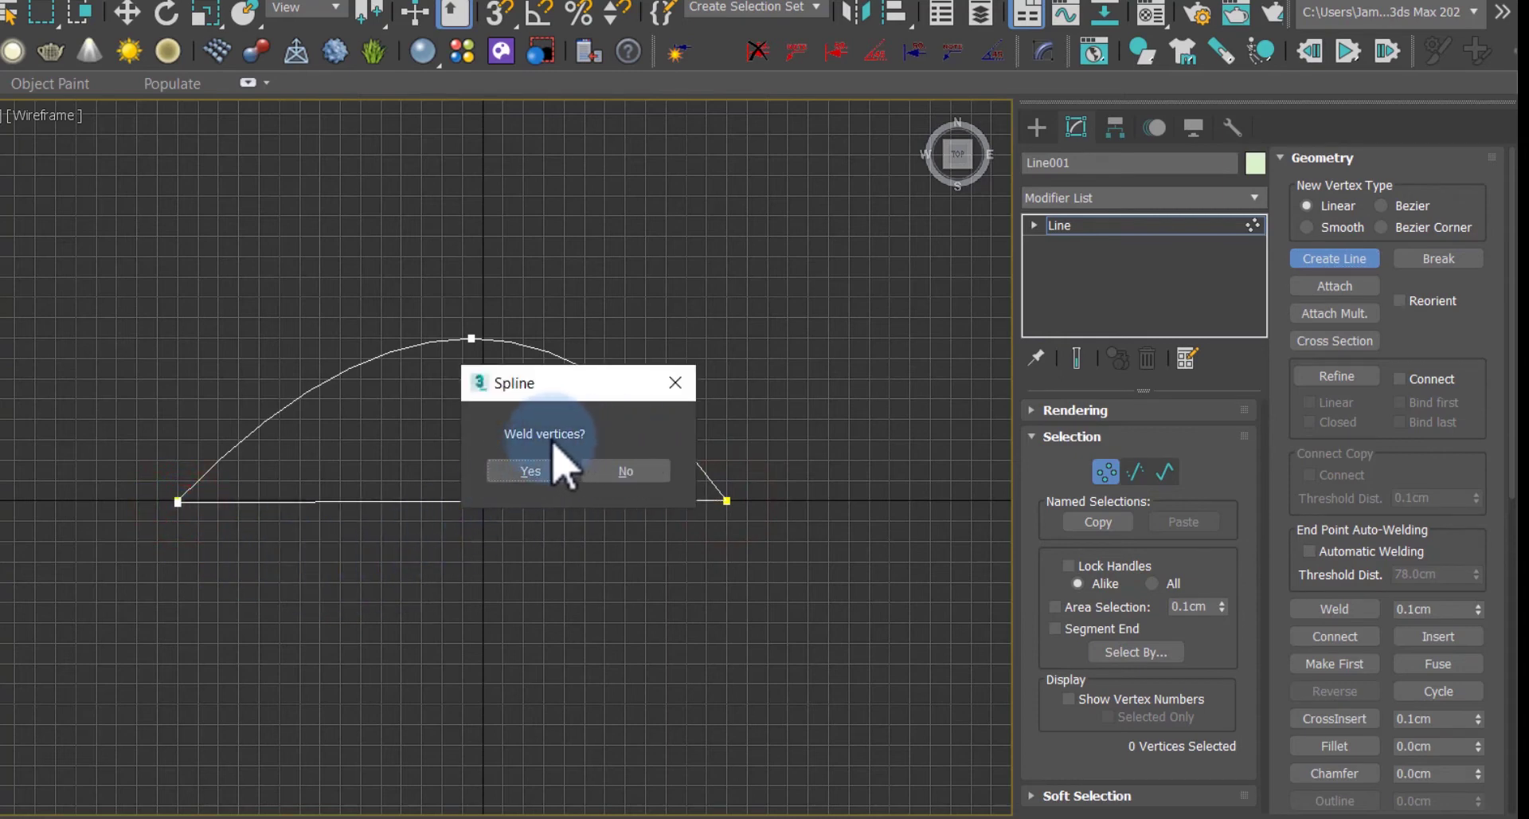
pyautogui.click(543, 476)
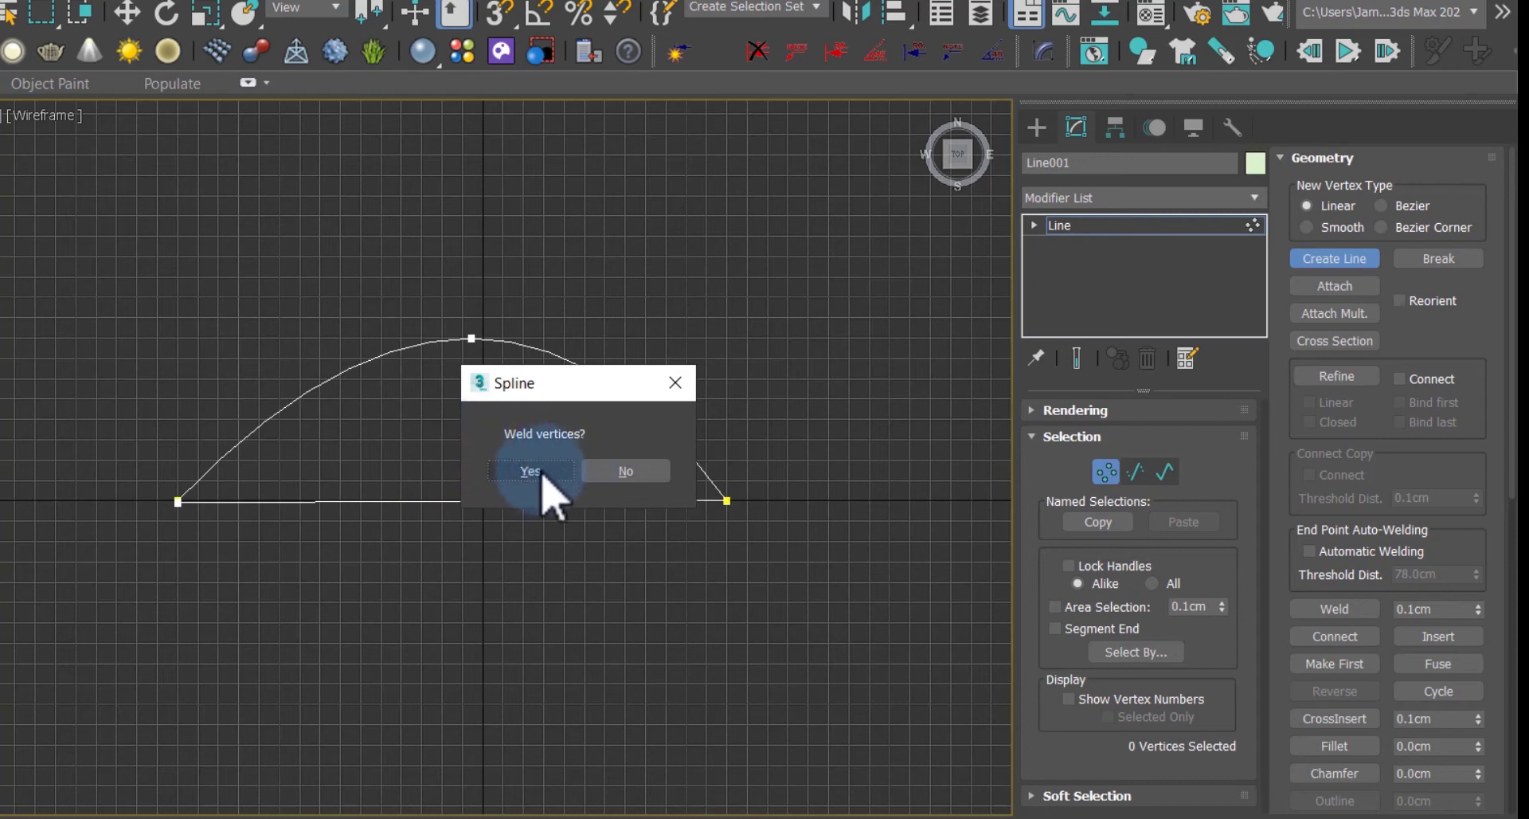
# Step: End line creation, clear the vertex selection and activate the Move tool
pyautogui.click(415, 621)
pyautogui.rightClick(418, 580)
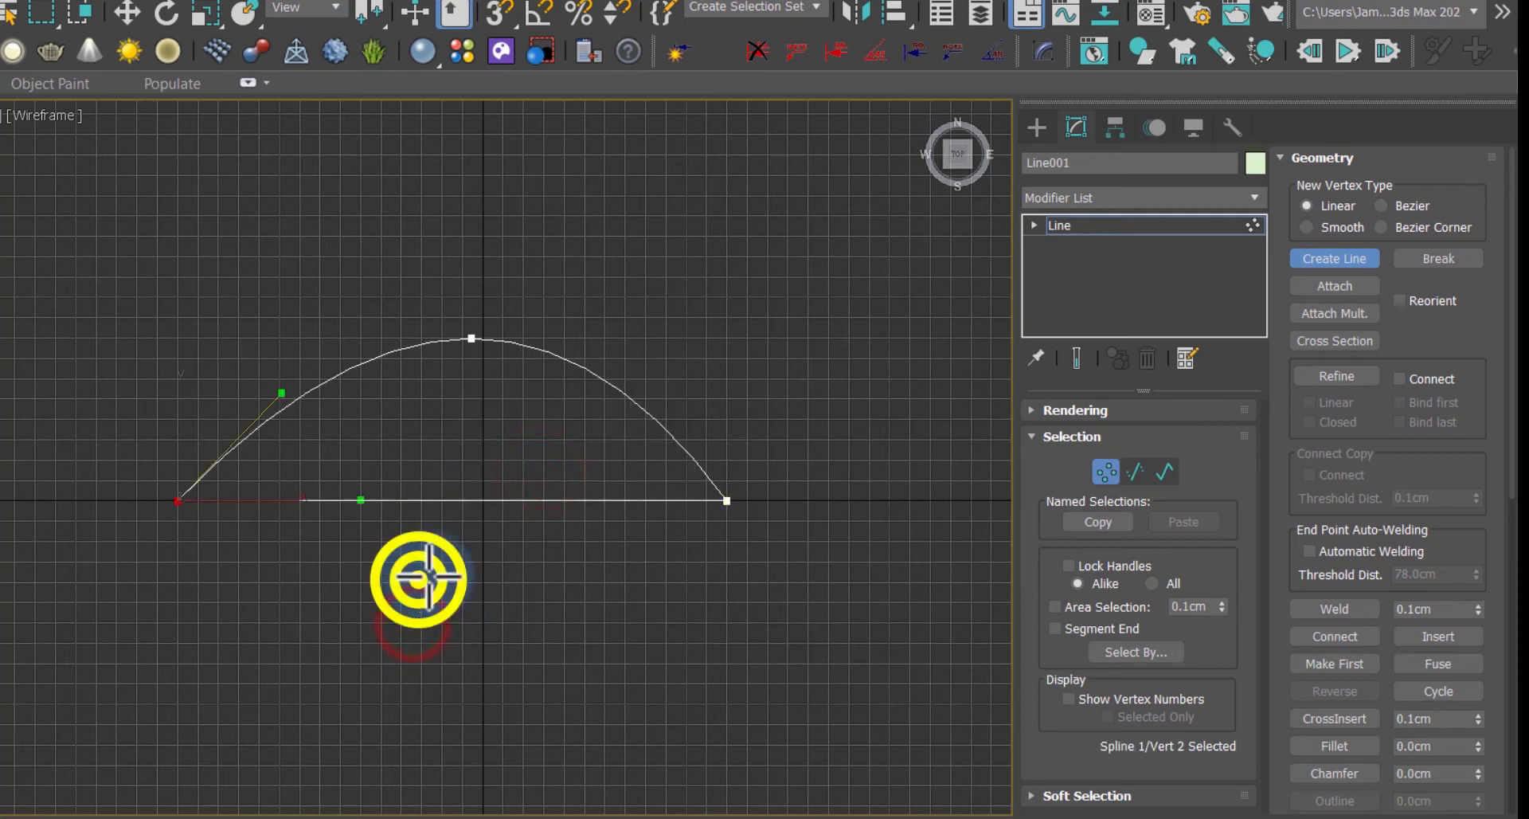
pyautogui.rightClick(510, 572)
pyautogui.rightClick(751, 347)
pyautogui.click(769, 415)
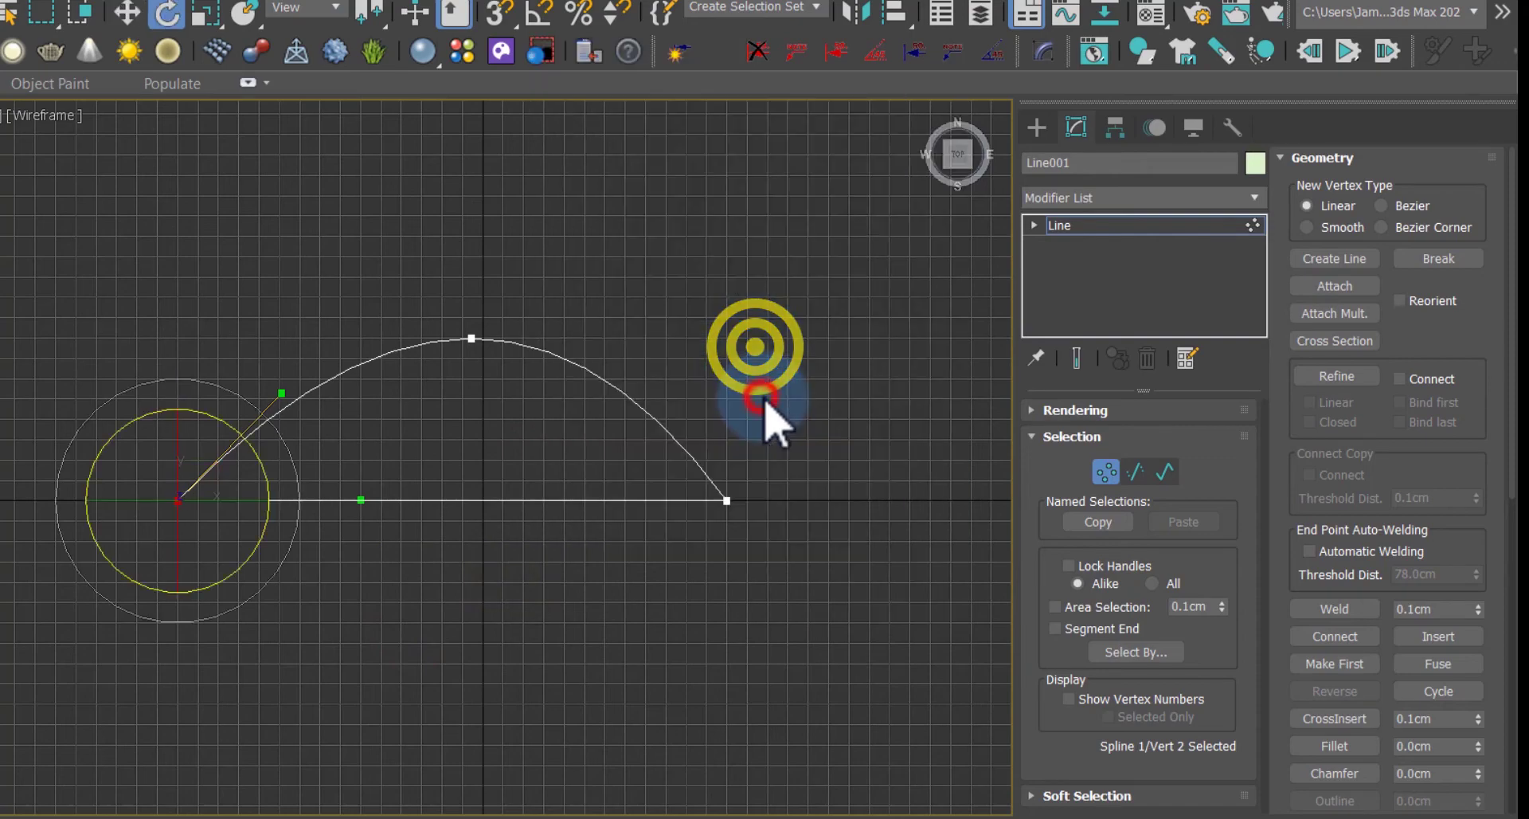
pyautogui.click(727, 403)
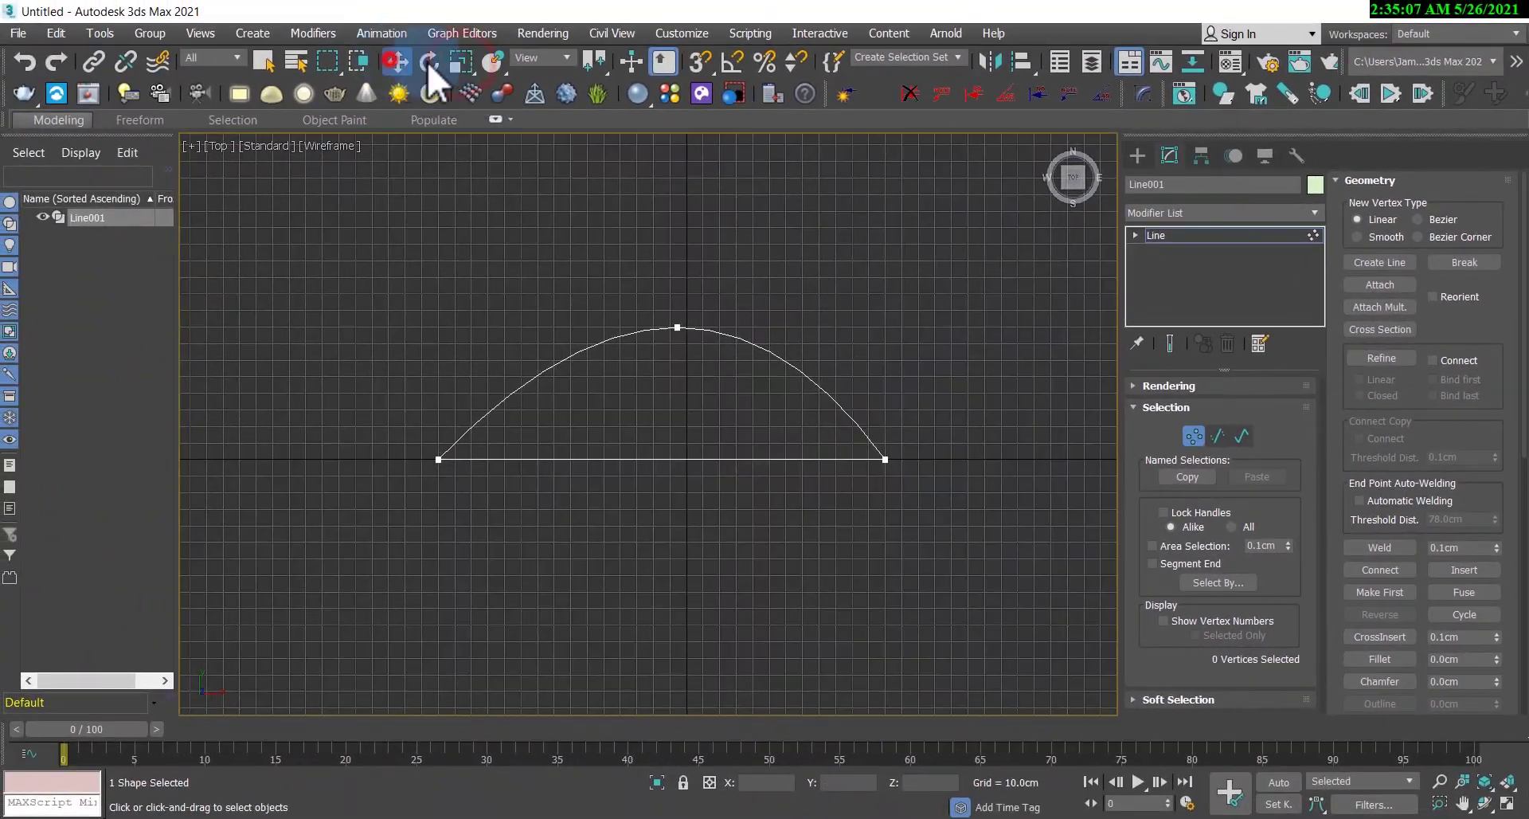
pyautogui.click(228, 30)
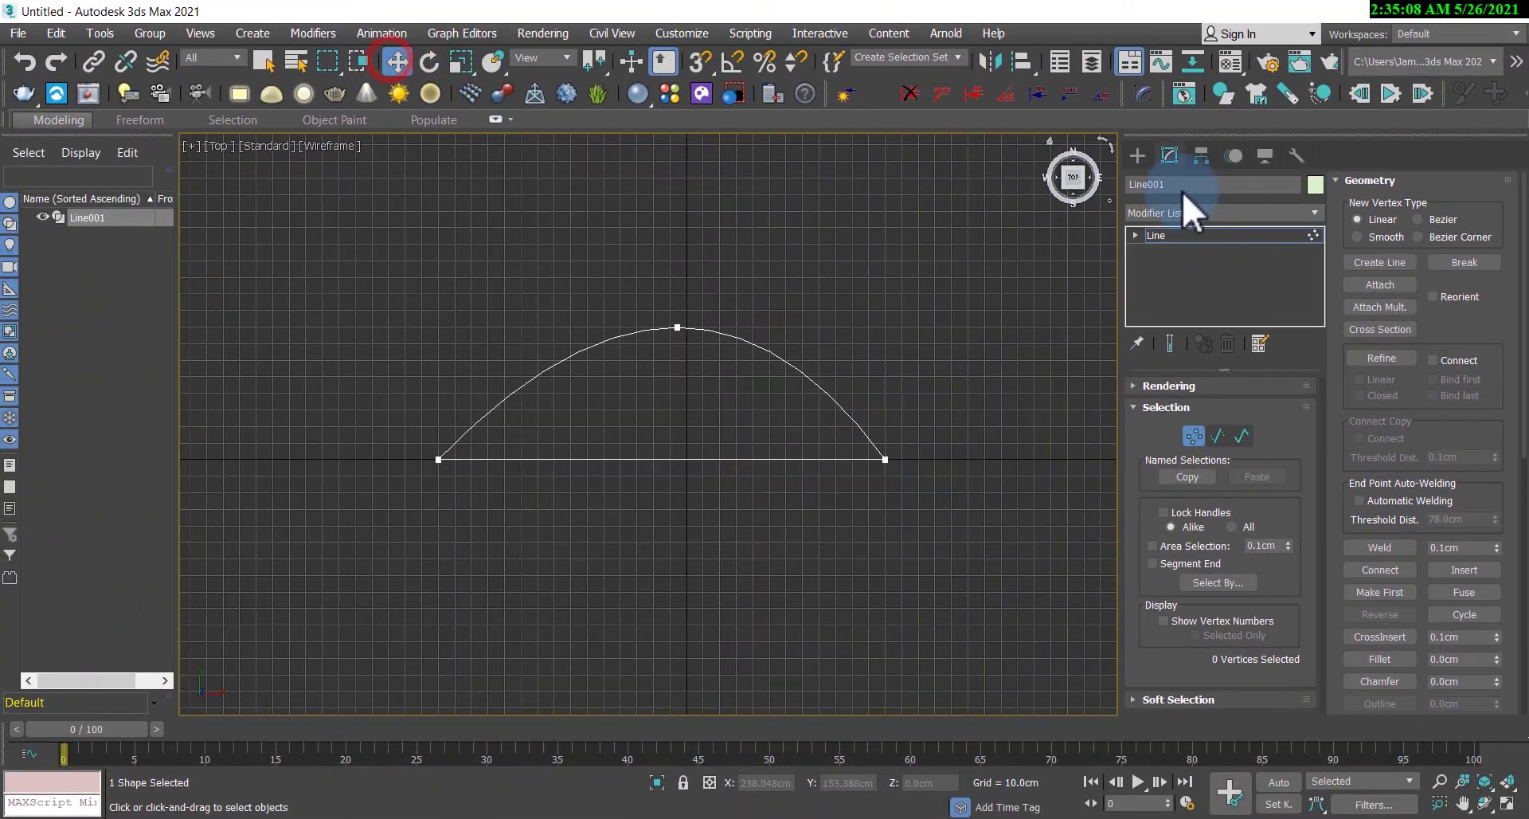
# Step: Deselect the closed arch, reselect it as a whole shape and enter its Vertex level
pyautogui.click(1075, 138)
pyautogui.click(986, 347)
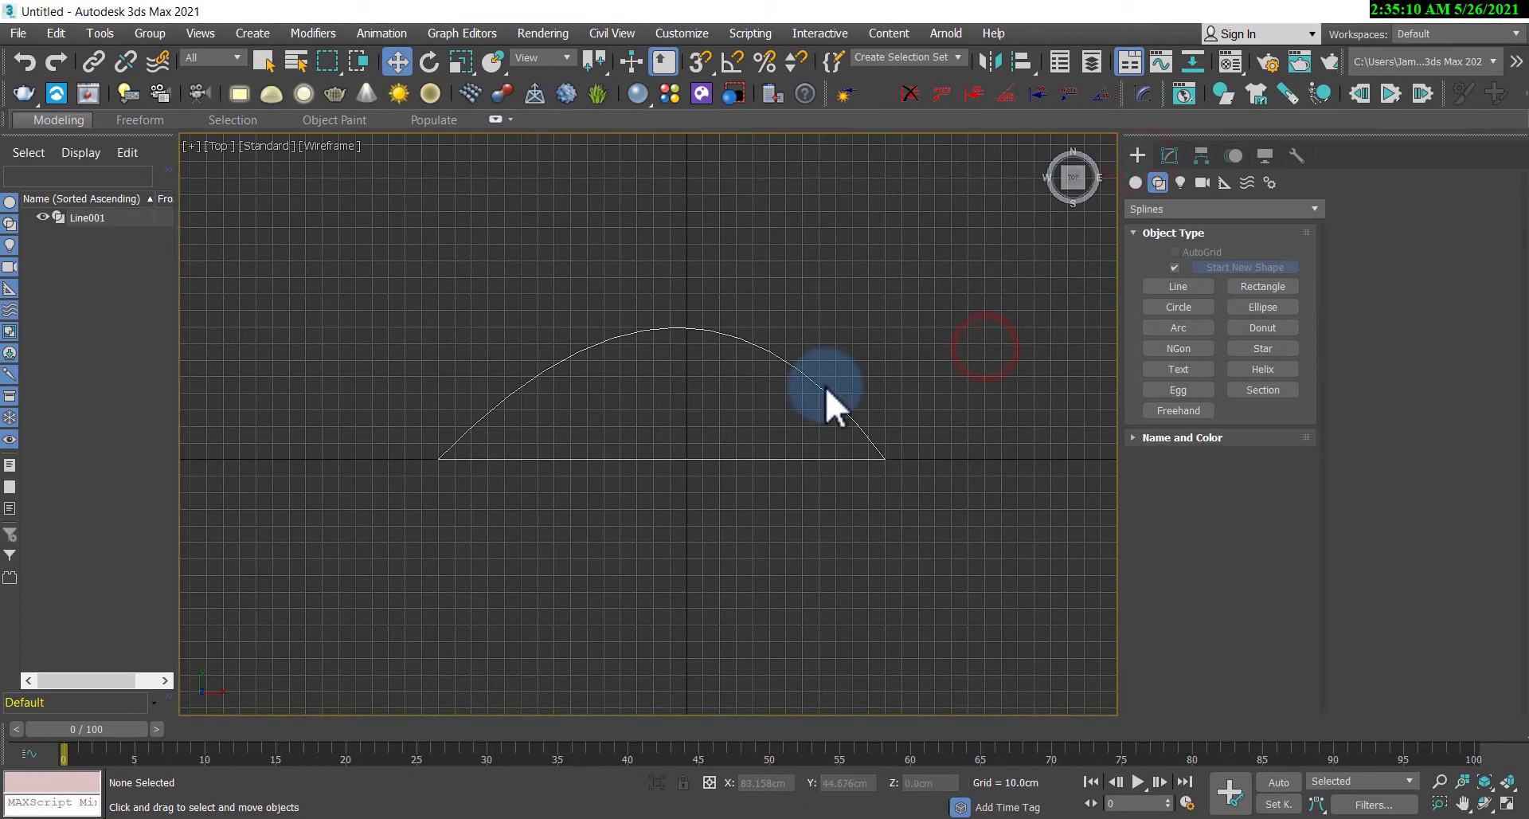
pyautogui.click(824, 389)
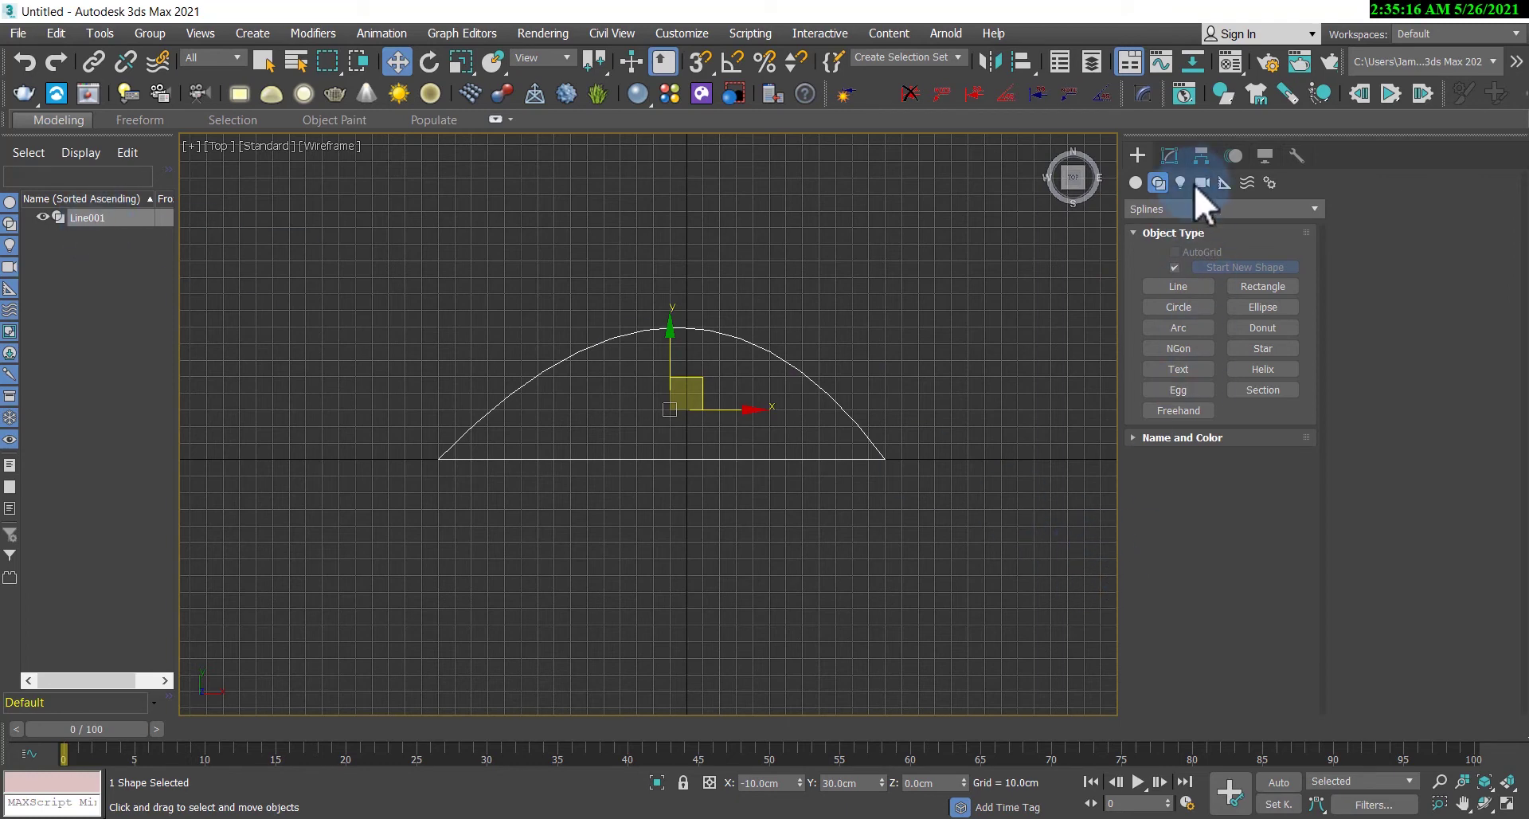
pyautogui.click(1170, 156)
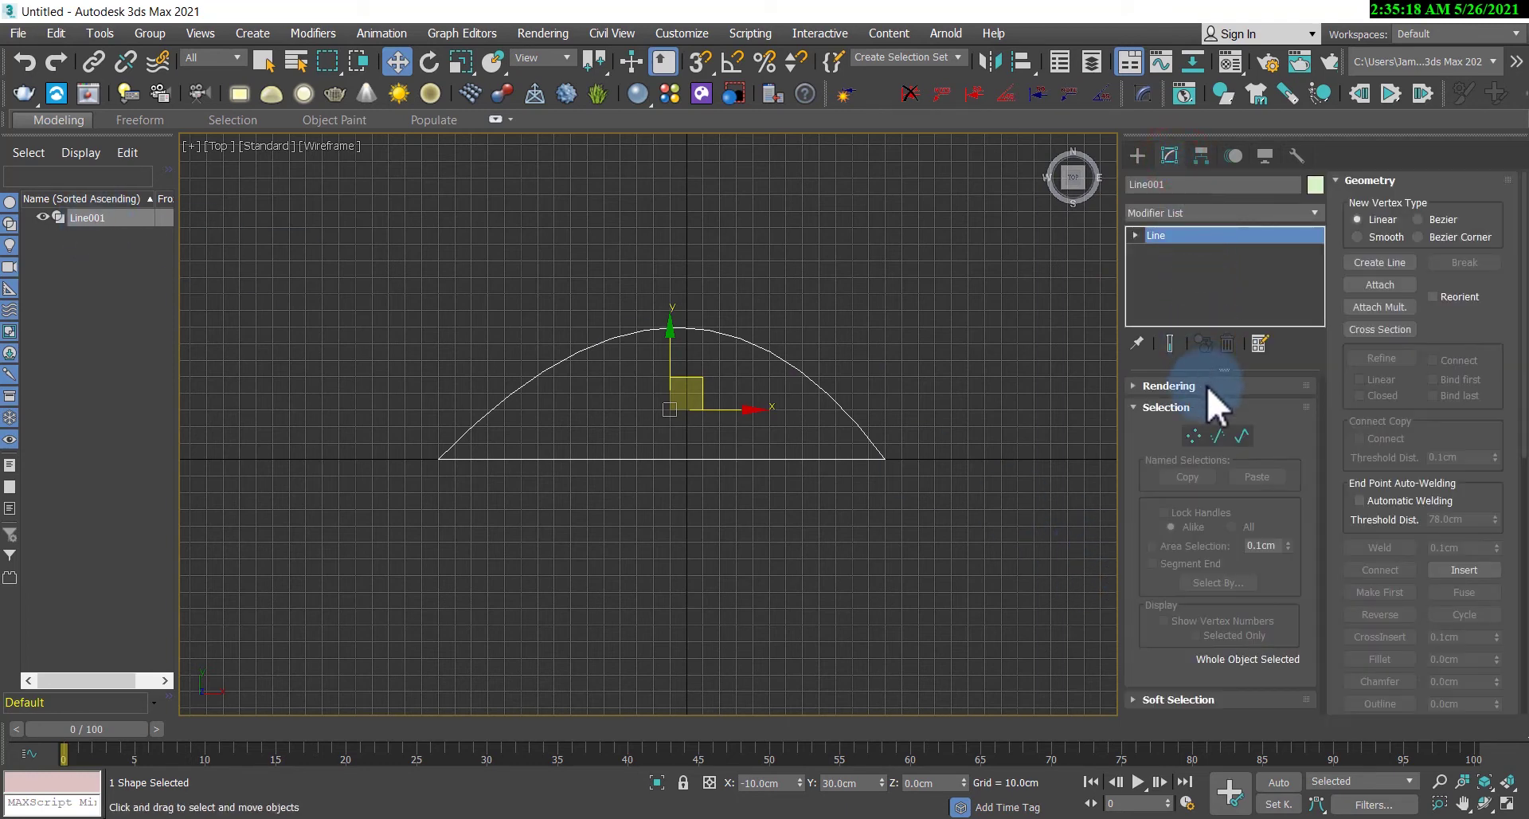
pyautogui.click(1195, 435)
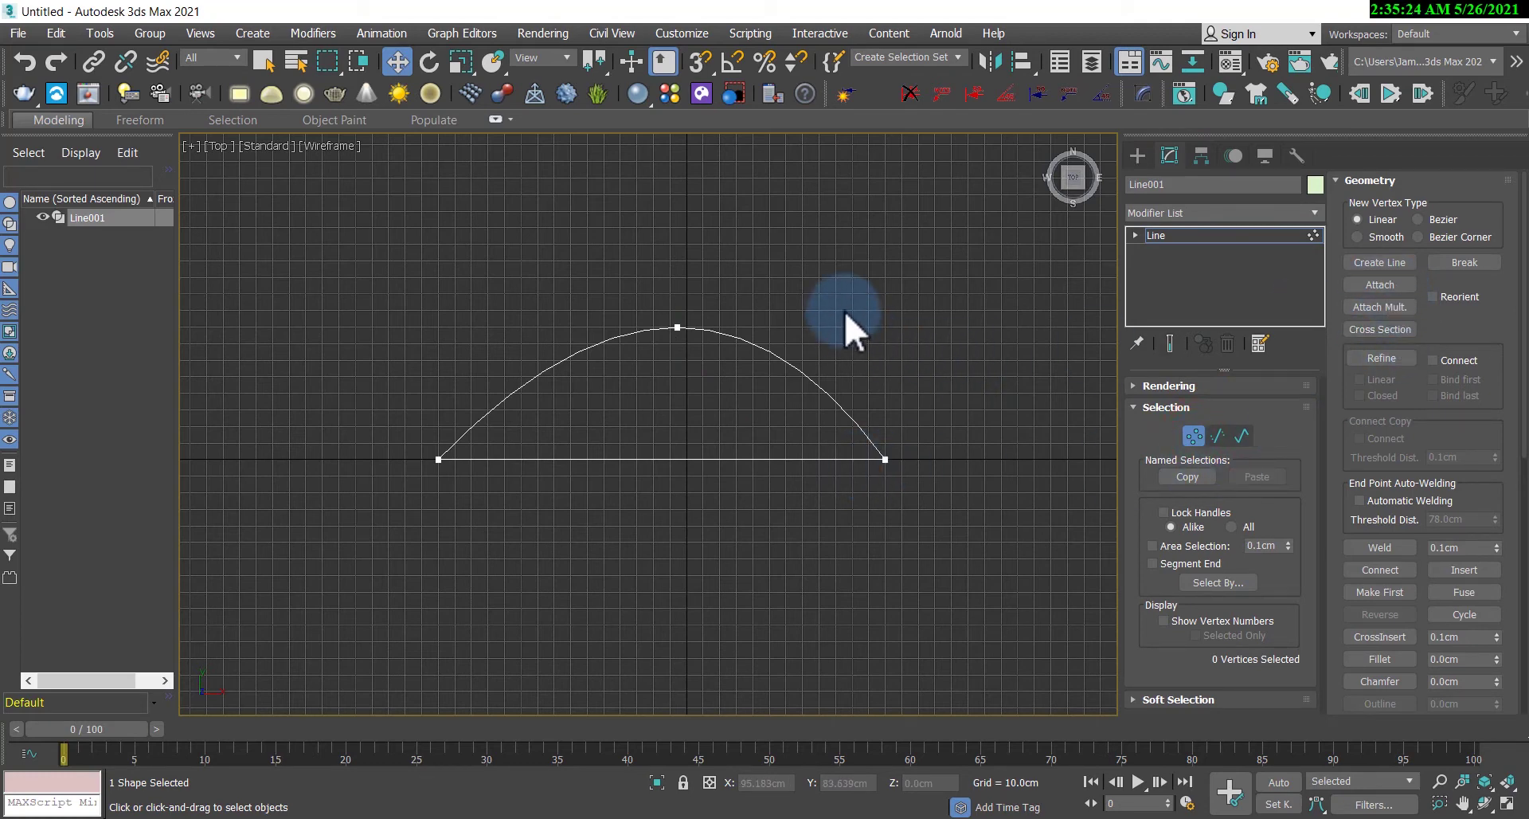
# Step: Leave the arch unselected and draw a separate open zigzag line with five corner points above it
pyautogui.click(1139, 156)
pyautogui.click(901, 309)
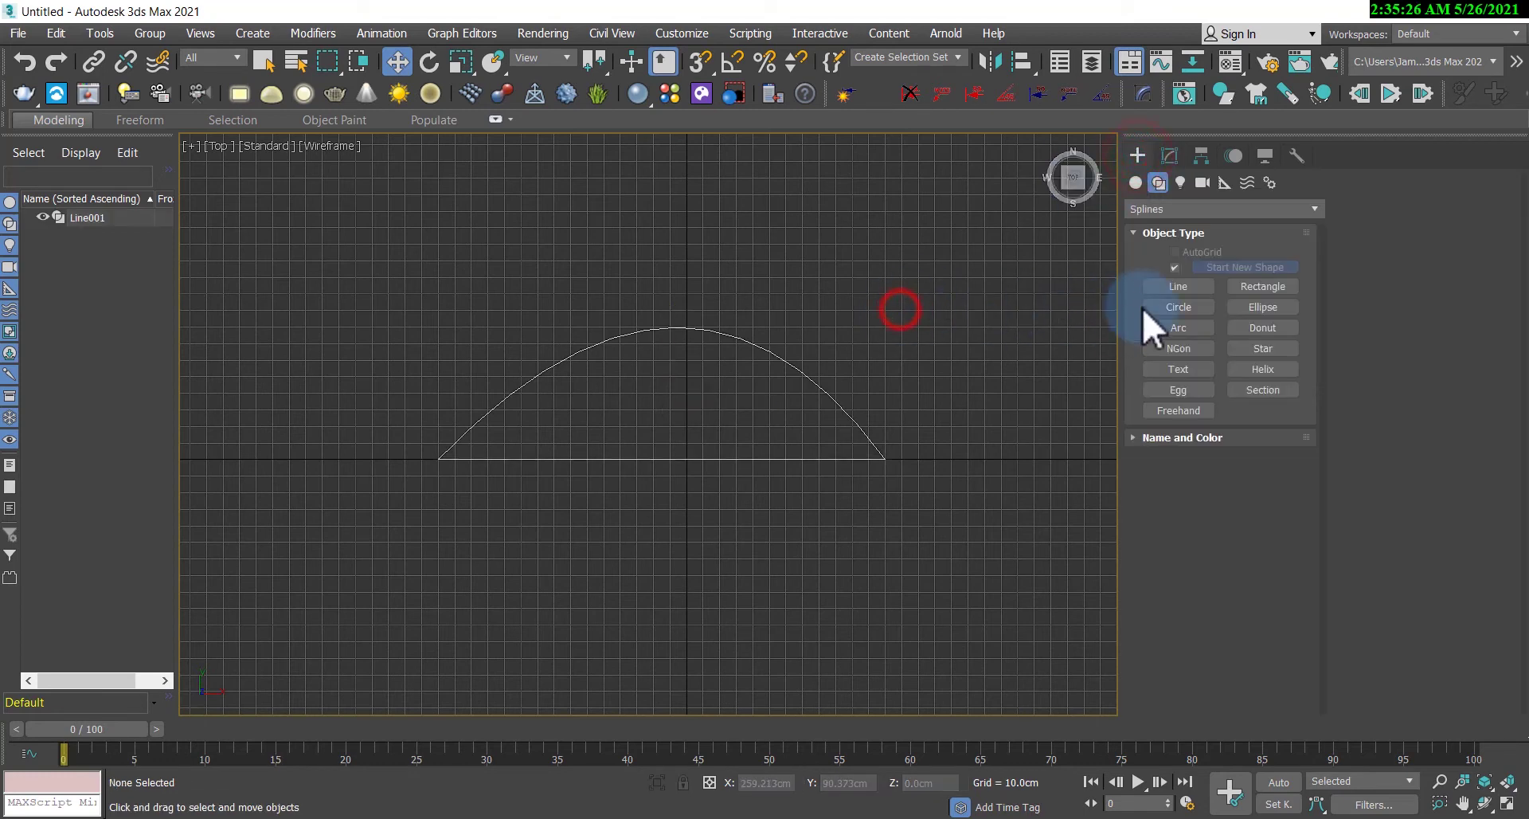
pyautogui.click(1177, 287)
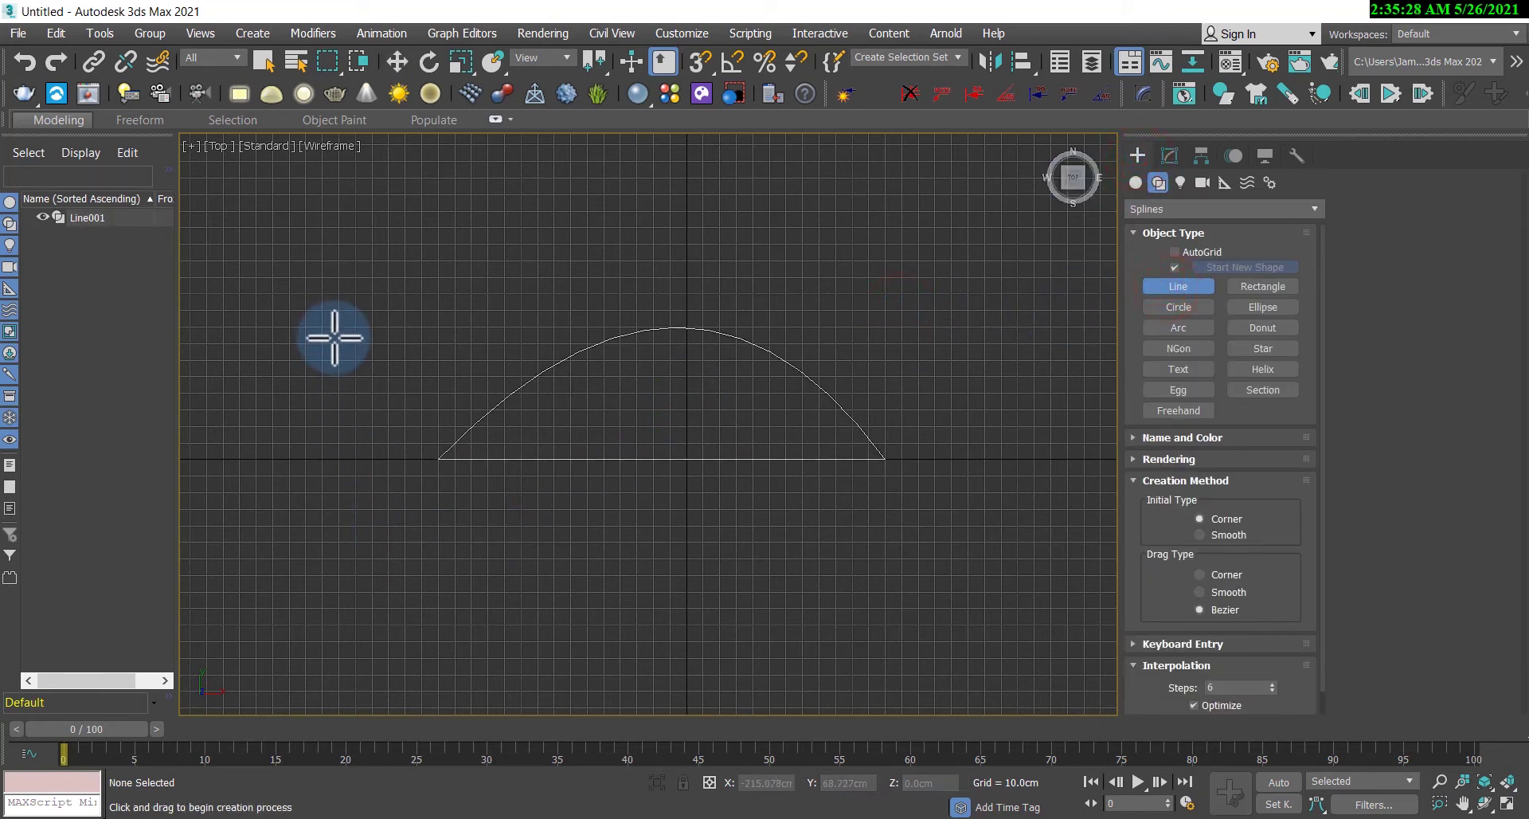
pyautogui.click(334, 336)
pyautogui.click(549, 238)
pyautogui.click(603, 164)
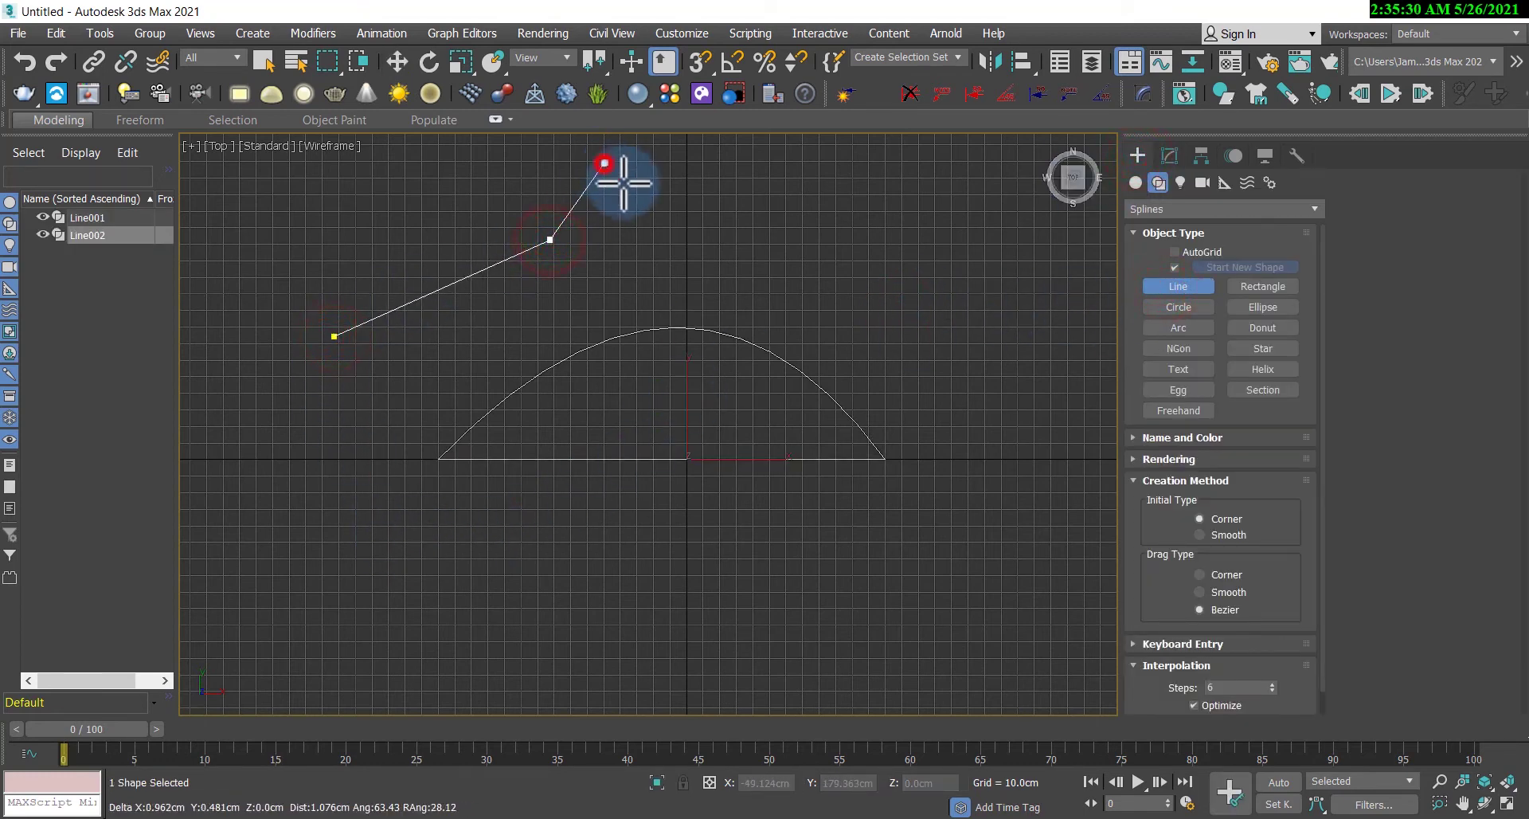
pyautogui.click(709, 211)
pyautogui.click(900, 226)
pyautogui.rightClick(900, 226)
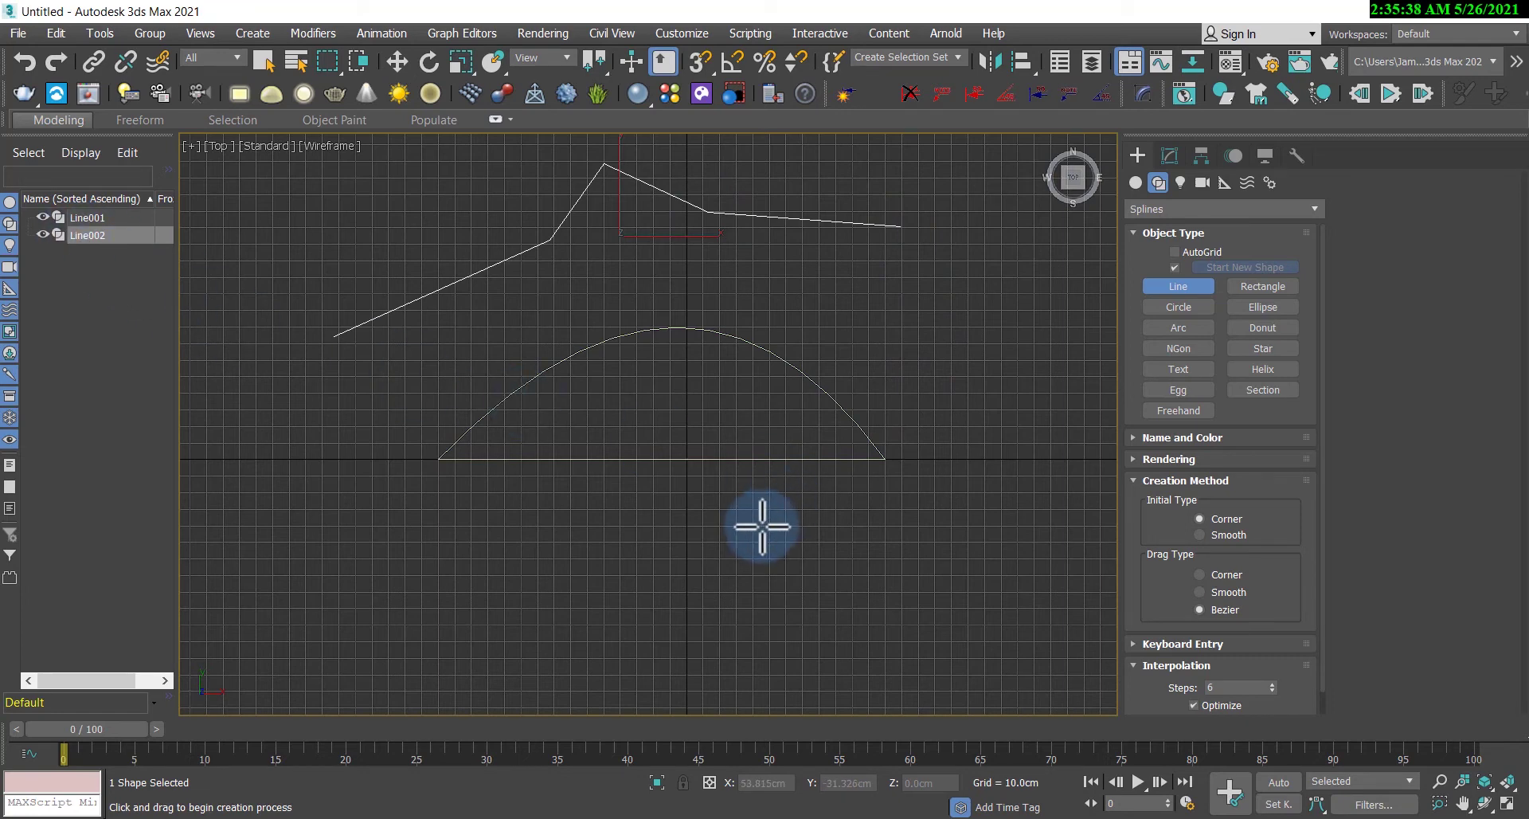
# Step: Select the arch, enter its Vertex level and attach the zigzag line above to it
pyautogui.rightClick(640, 485)
pyautogui.click(561, 548)
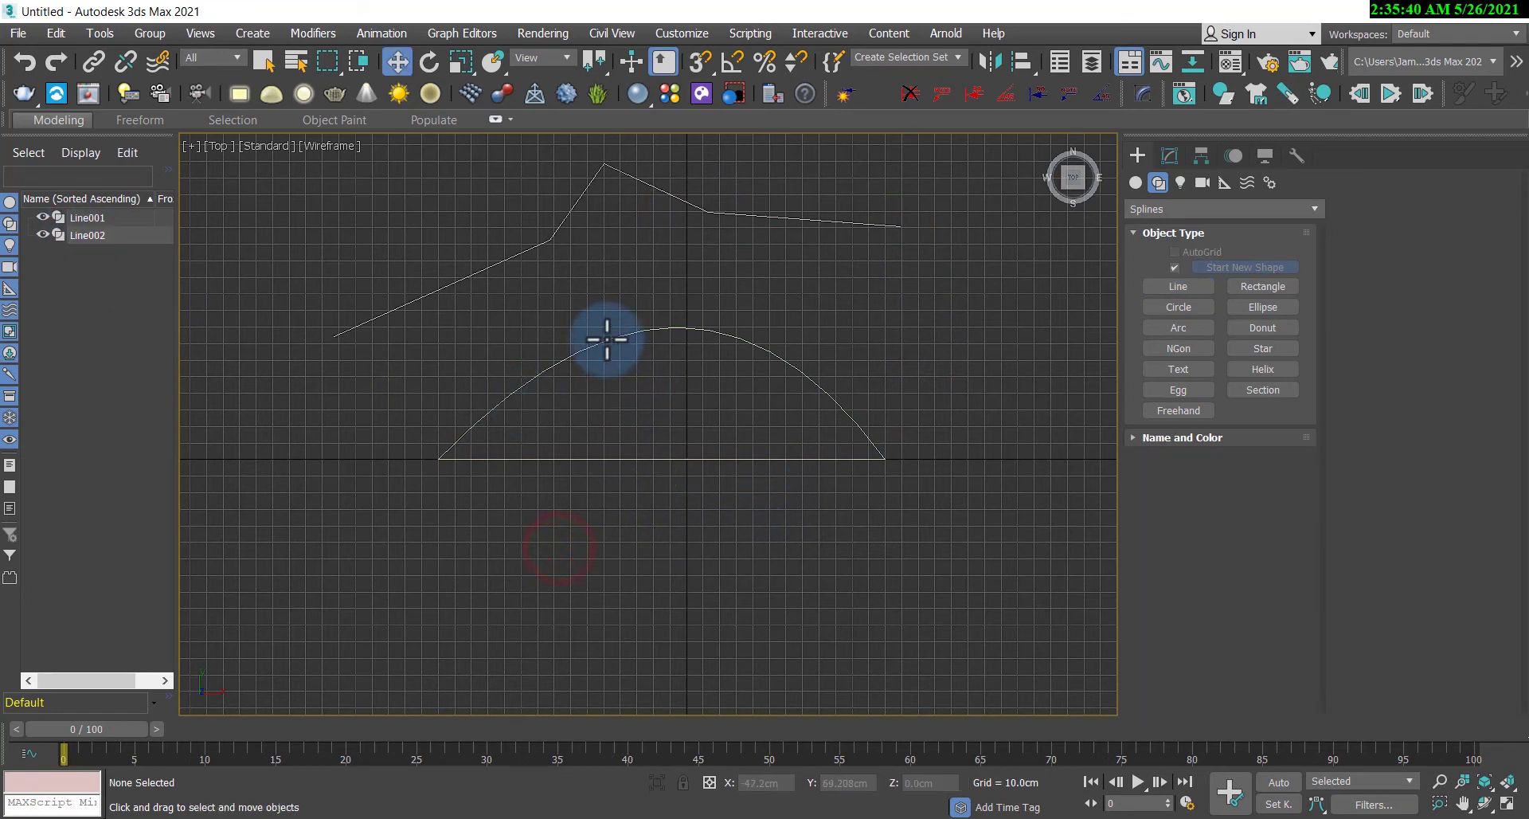
pyautogui.click(605, 341)
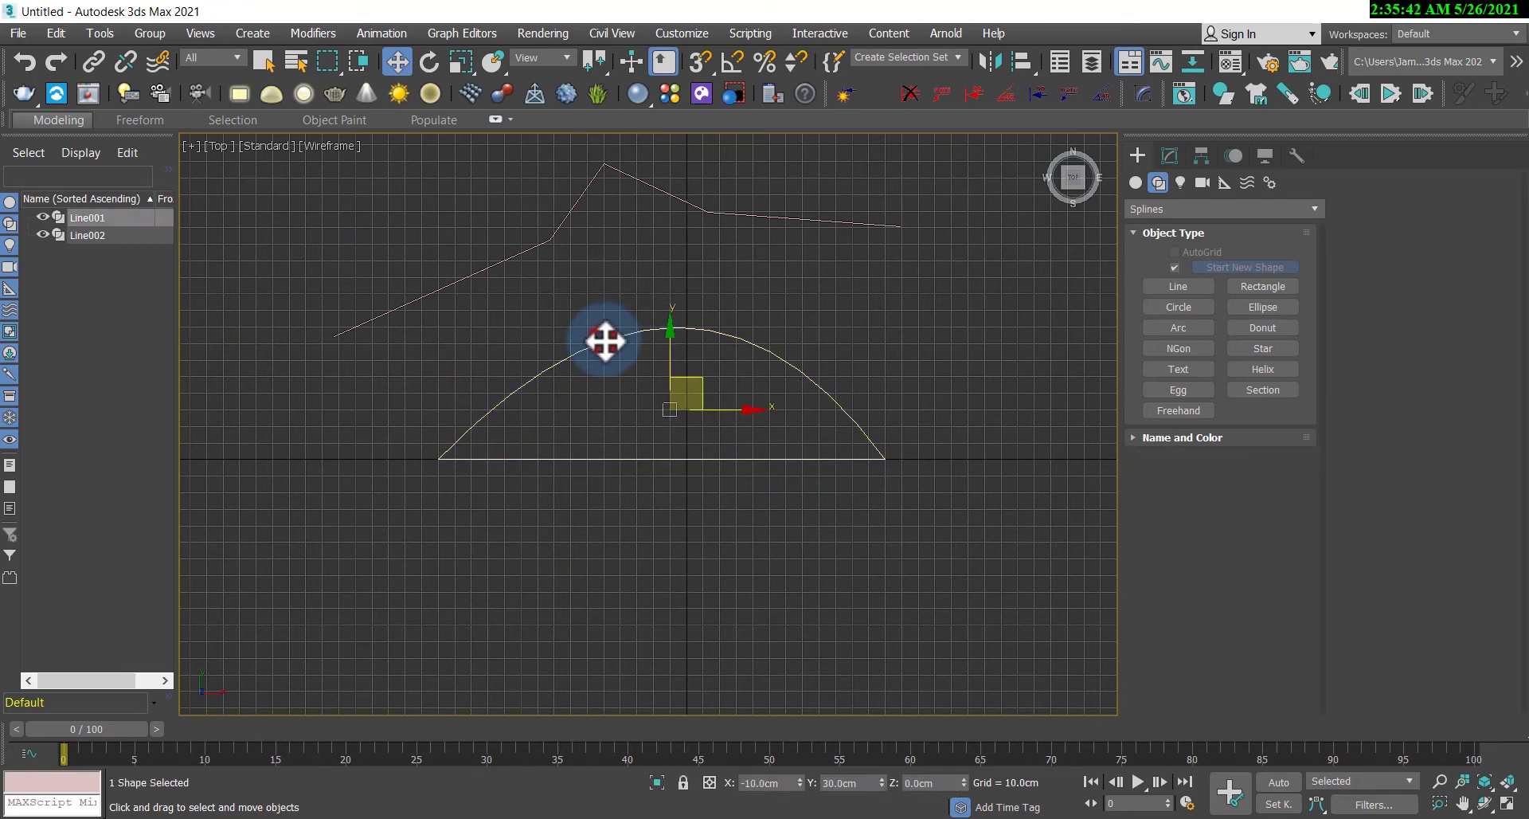
pyautogui.click(1169, 156)
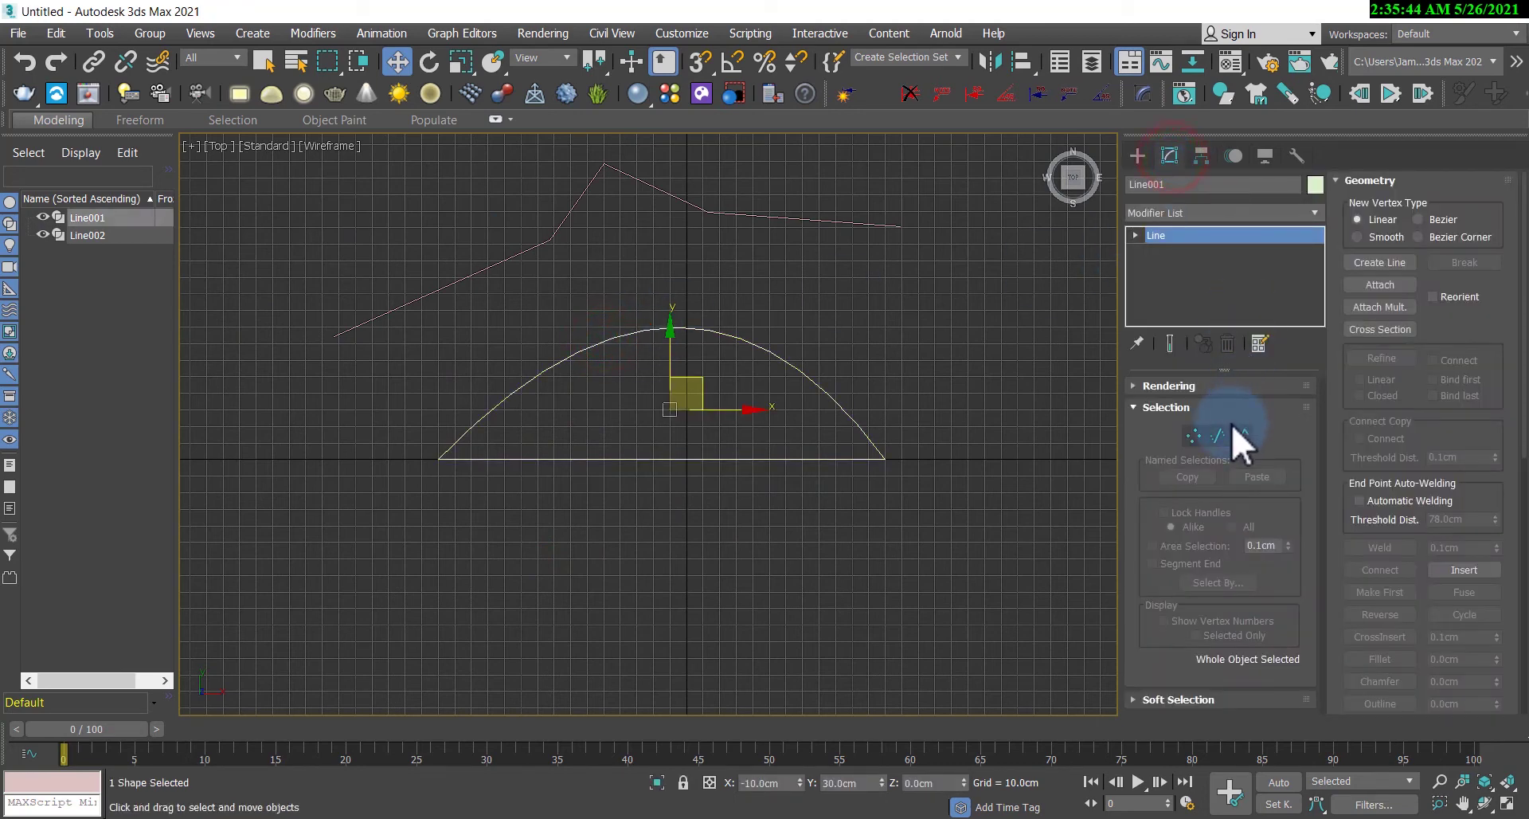
pyautogui.click(1194, 436)
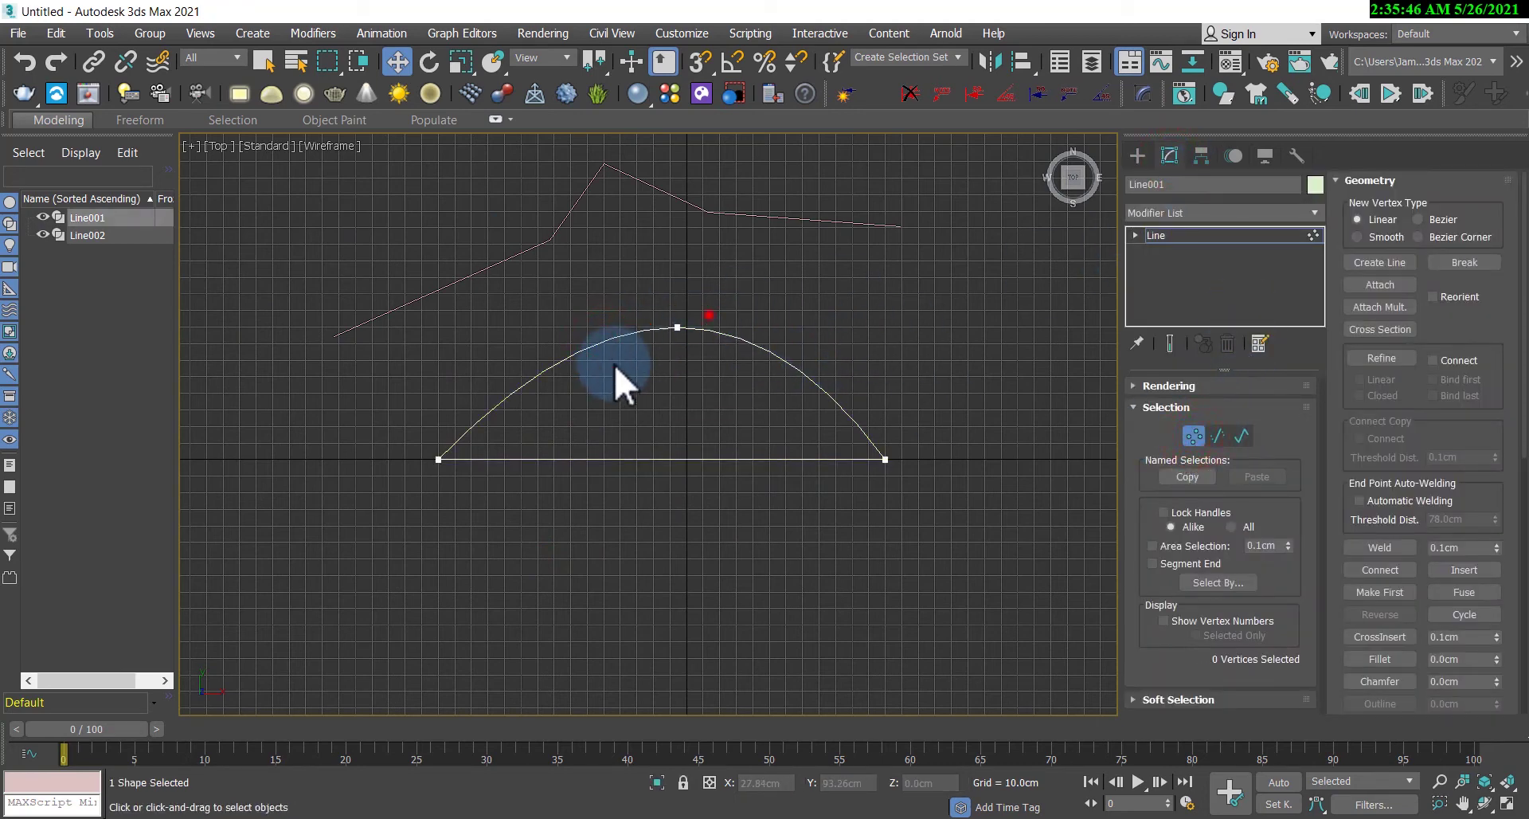
pyautogui.moveTo(615, 365); pyautogui.dragTo(563, 385)
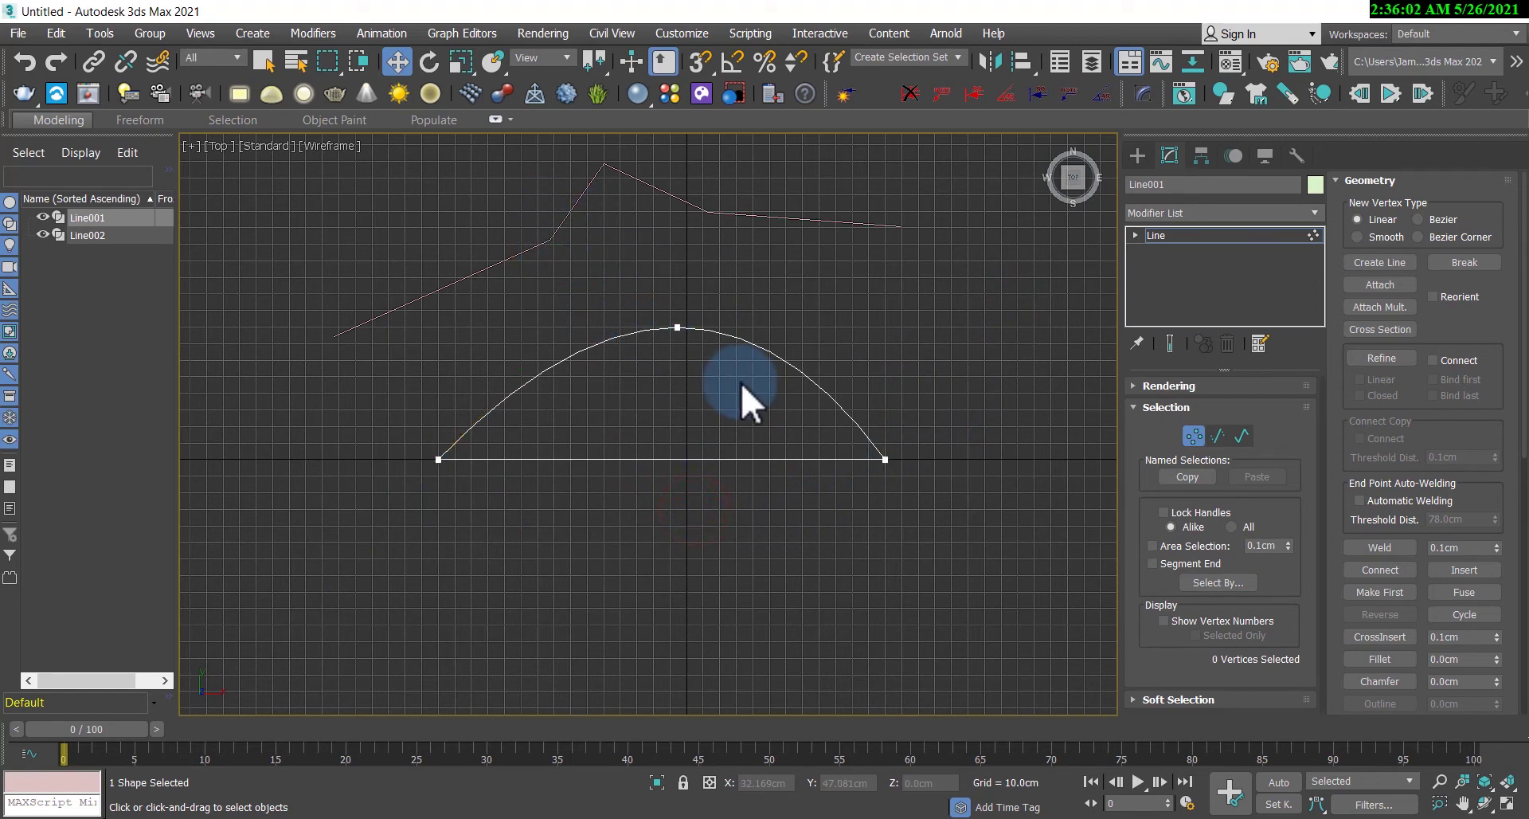
pyautogui.click(1386, 285)
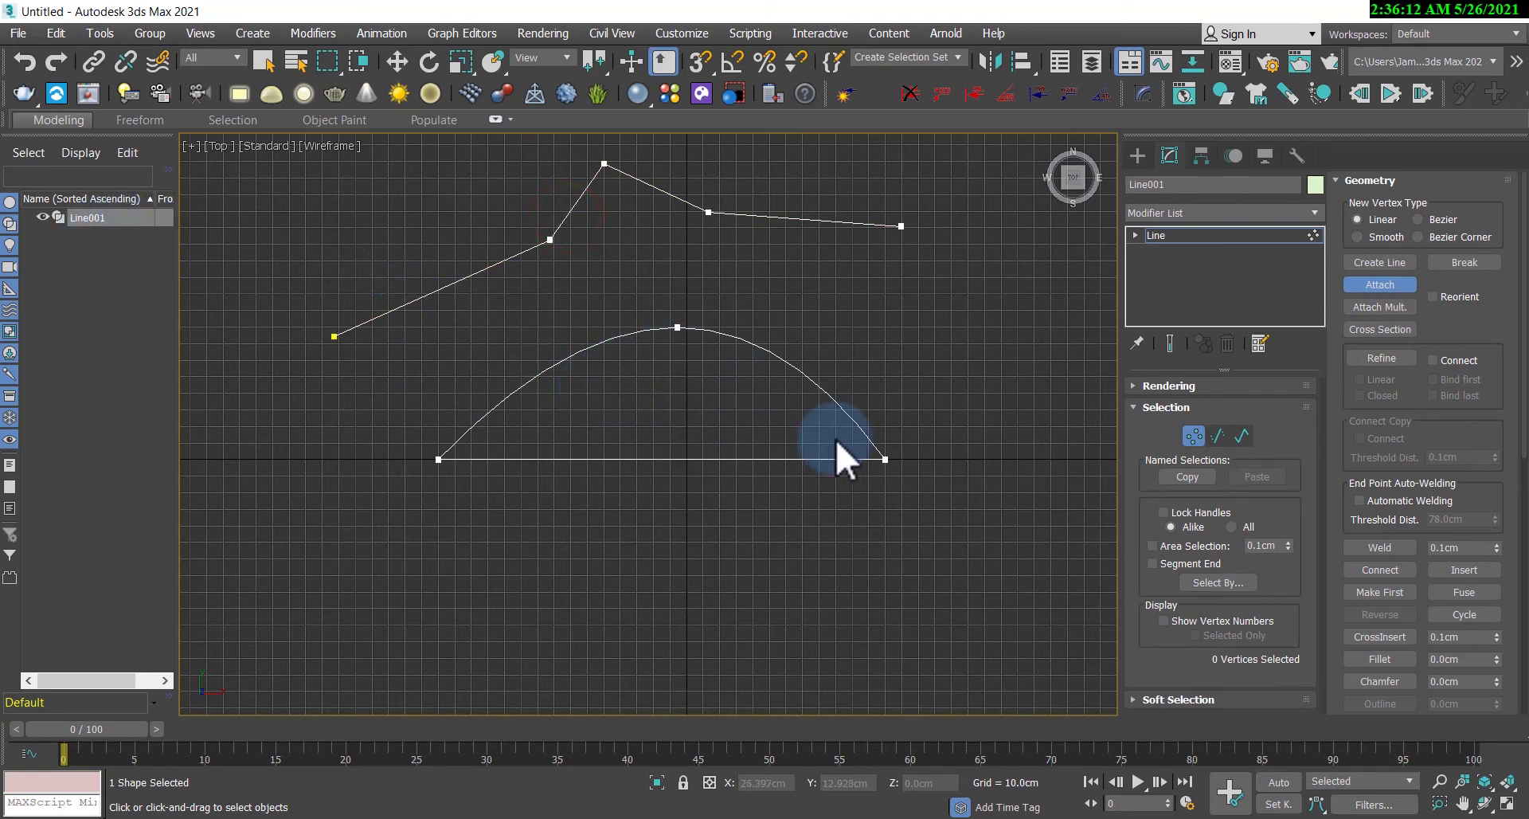
pyautogui.rightClick(935, 349)
pyautogui.click(987, 403)
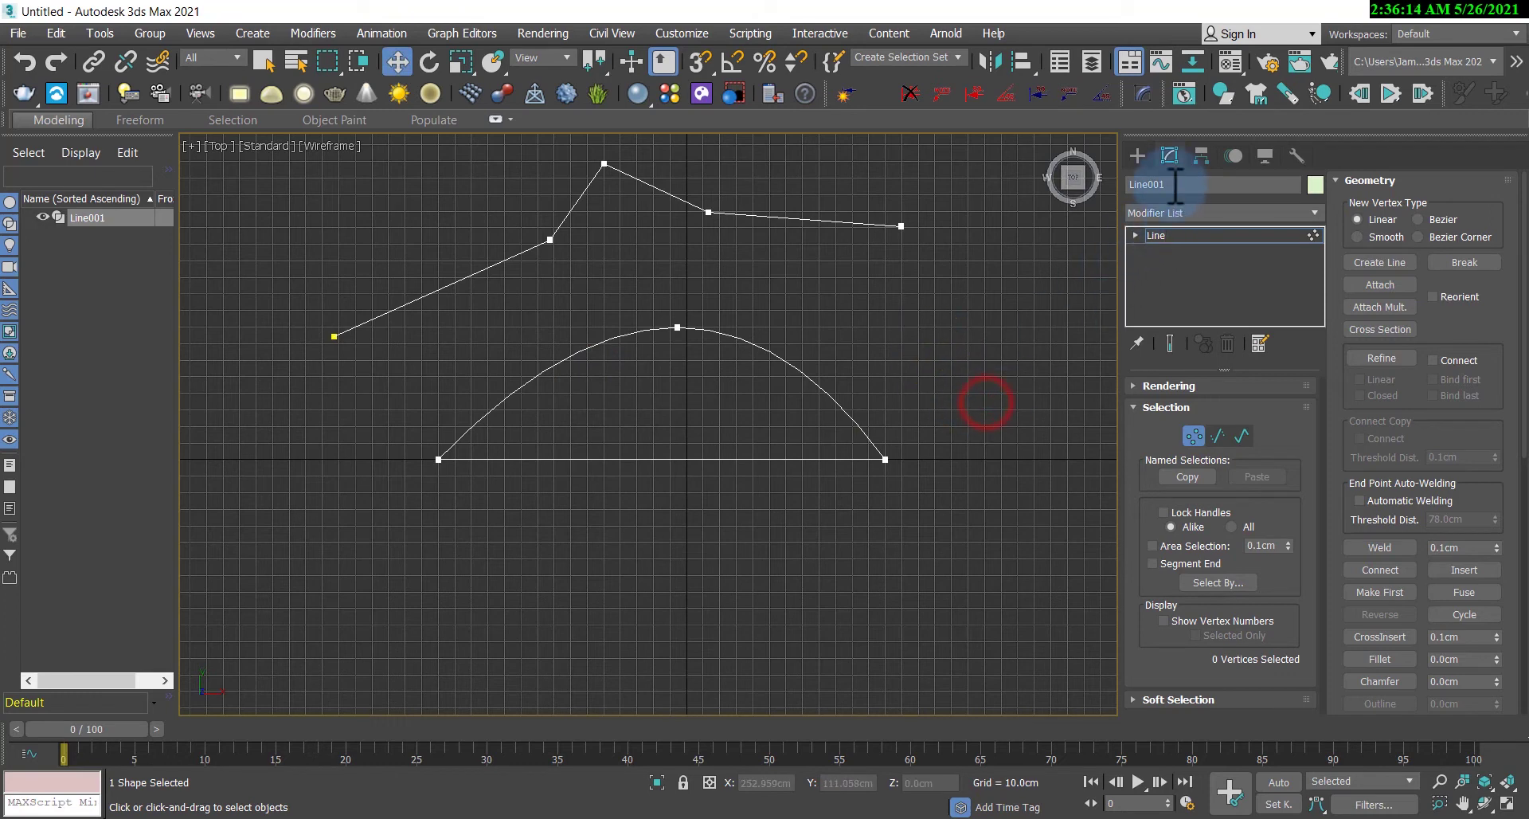
# Step: Deselect the combined shape, reselect it as one object and enter its Spline level
pyautogui.click(1143, 154)
pyautogui.click(1000, 356)
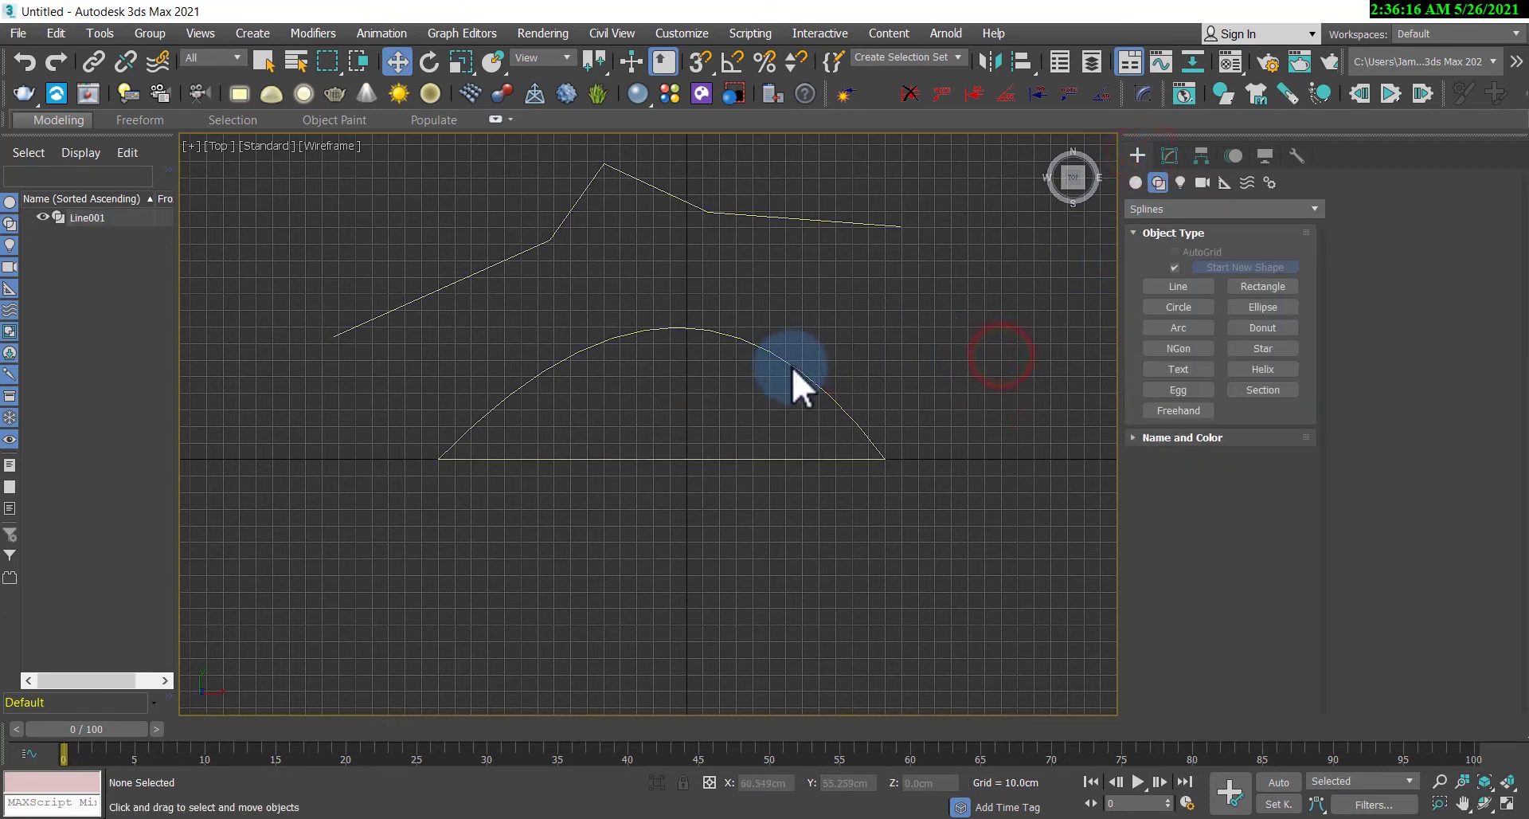
pyautogui.click(795, 366)
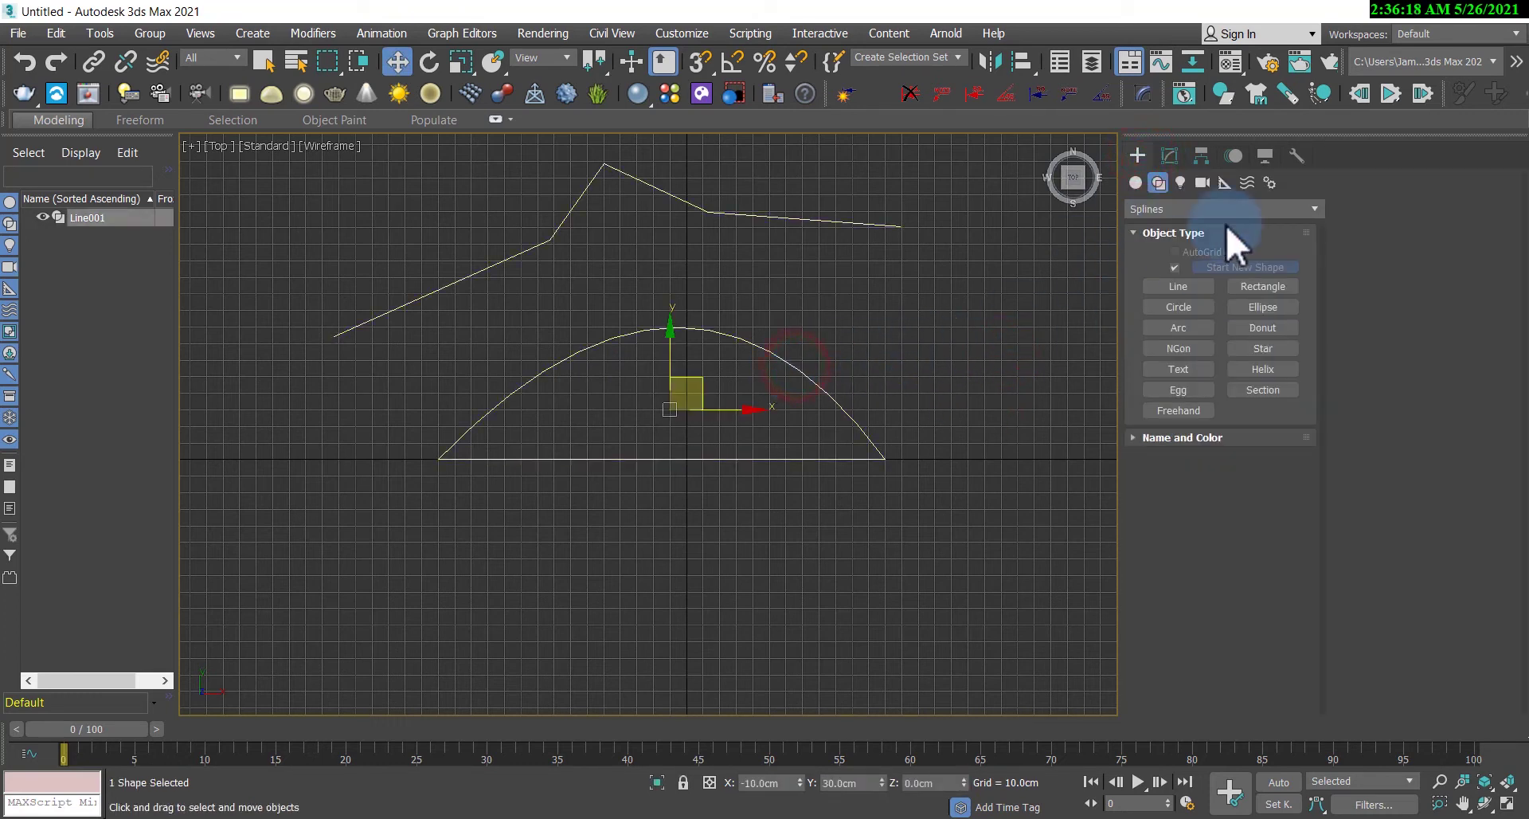
pyautogui.click(1171, 156)
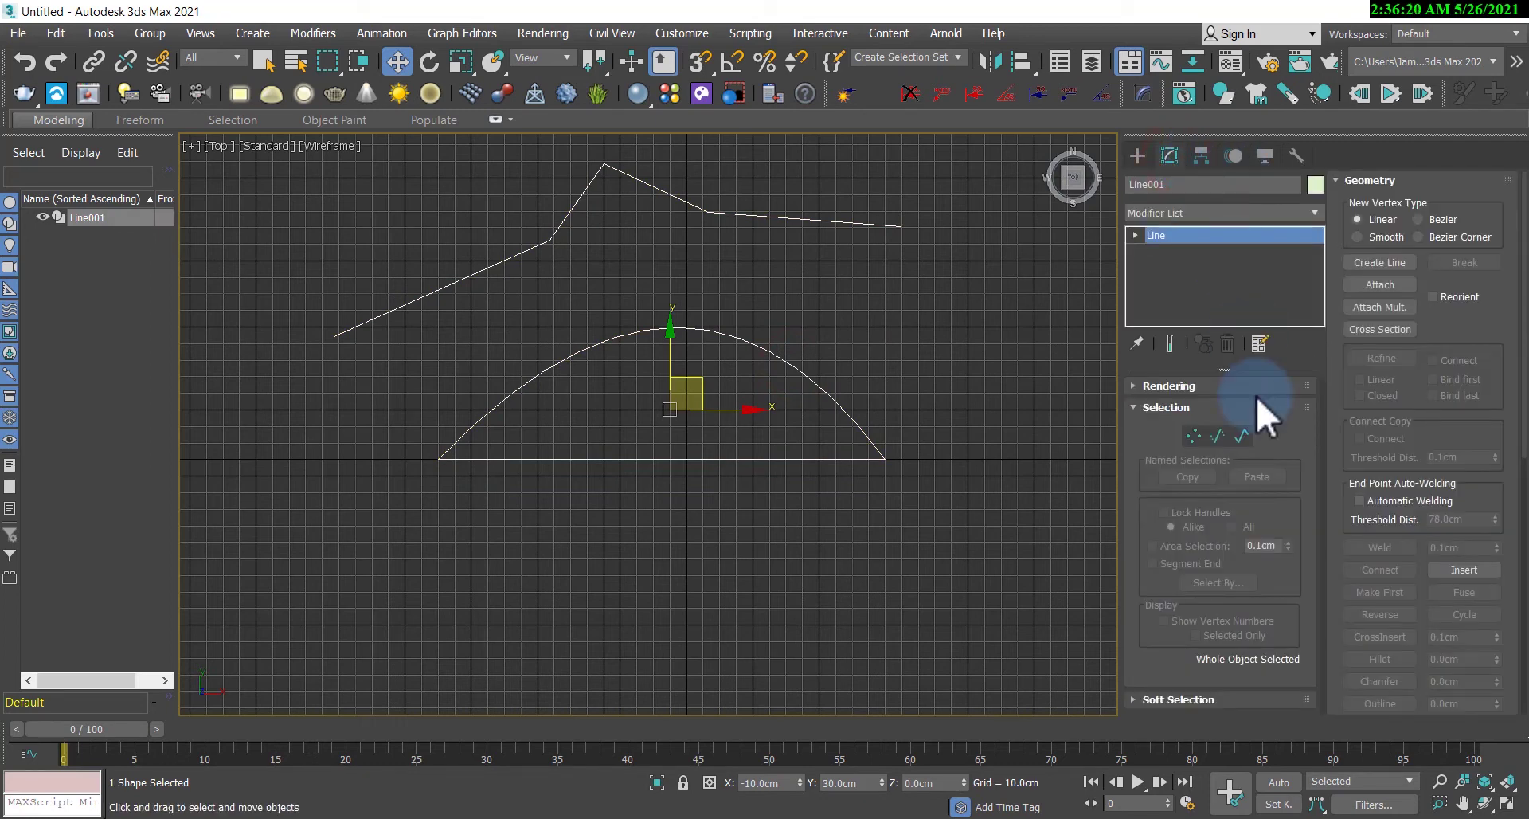
pyautogui.click(1244, 436)
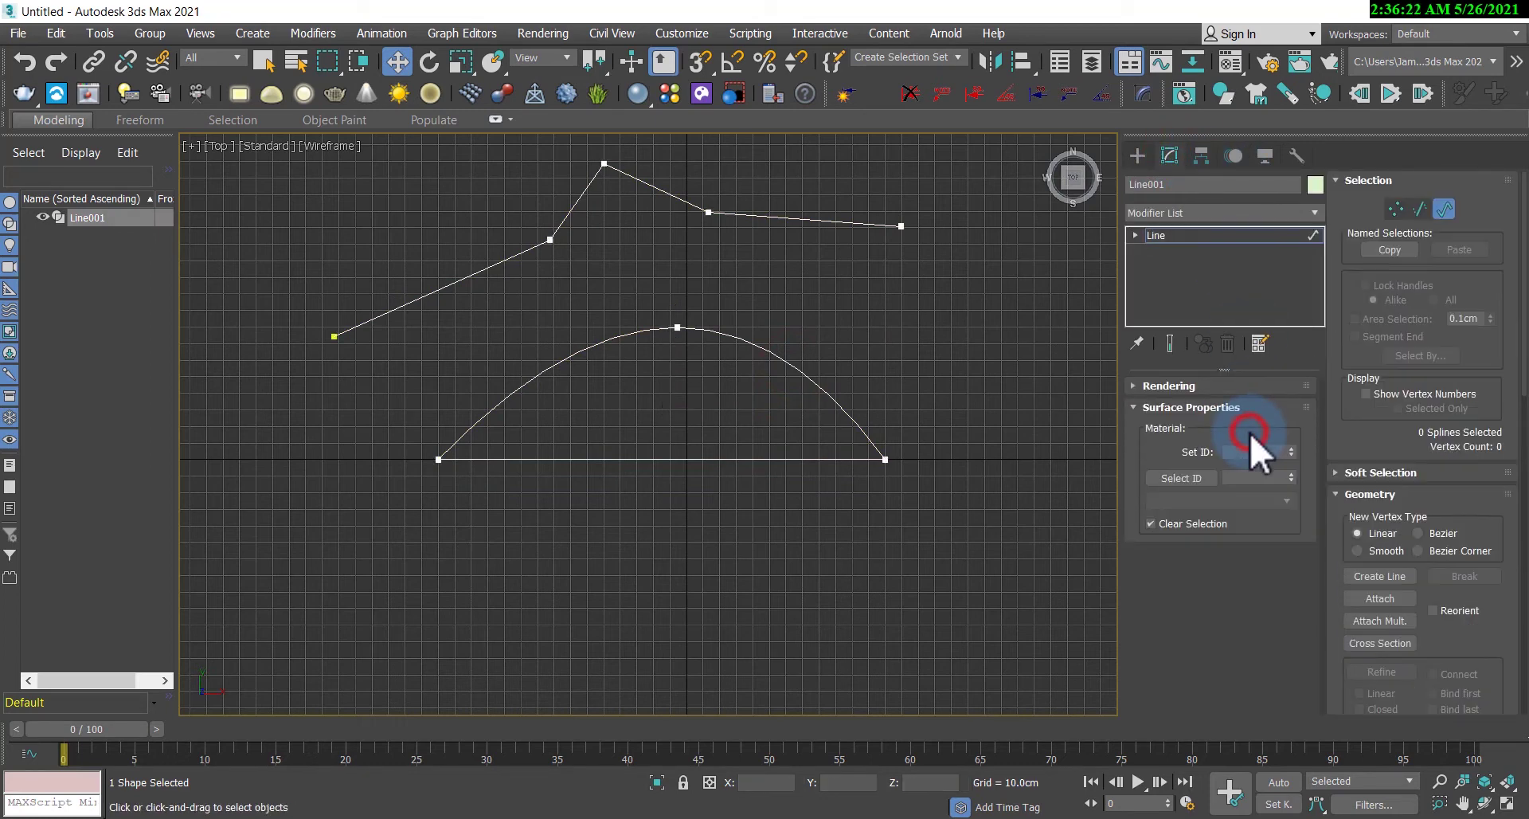
# Step: Select the arch spline and the zigzag spline separately to check them, clear the selection and return to Vertex level
pyautogui.click(818, 388)
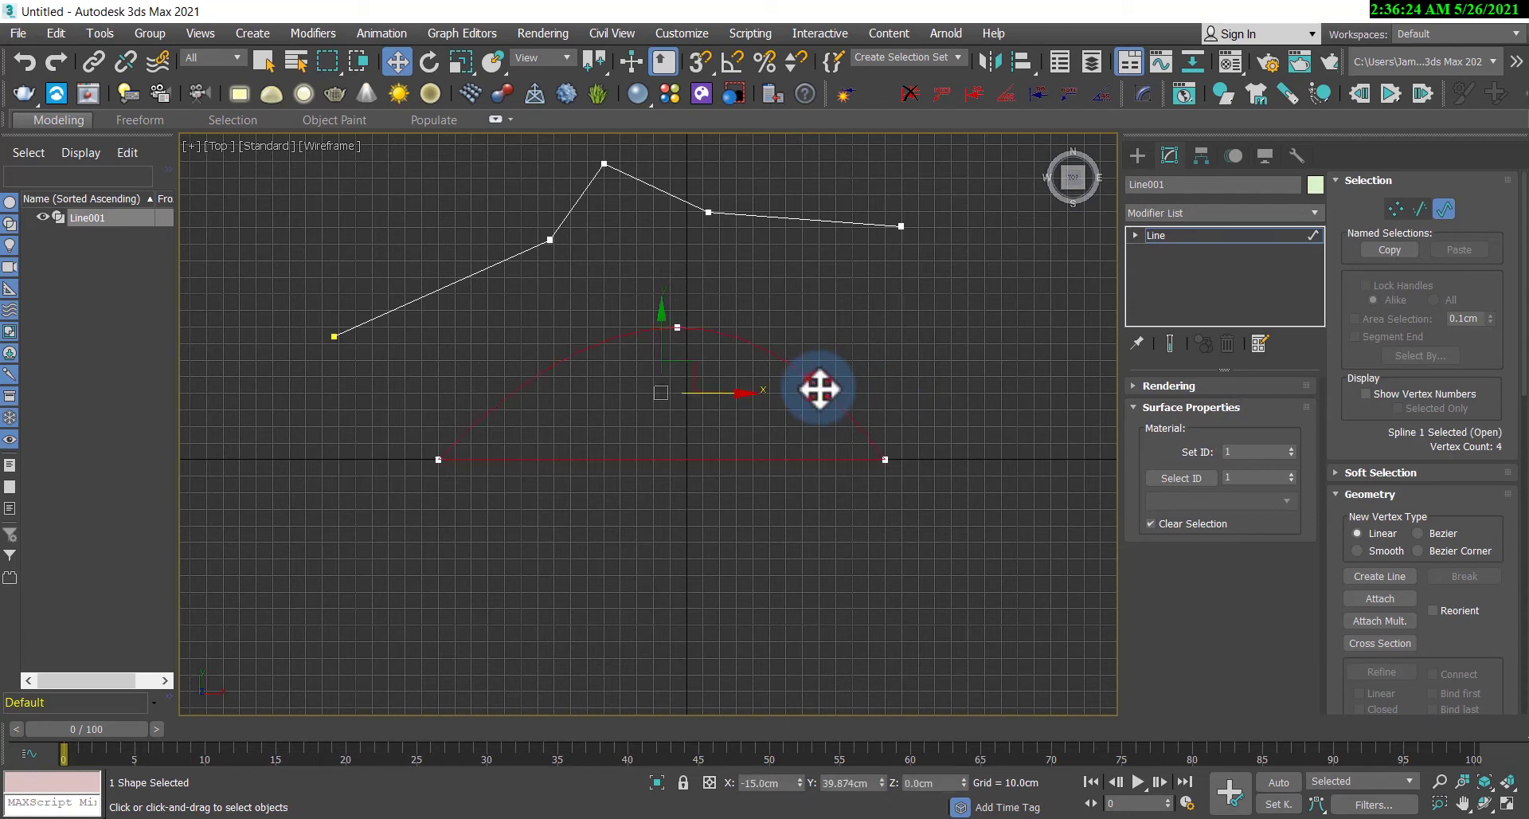
pyautogui.click(762, 216)
pyautogui.click(888, 299)
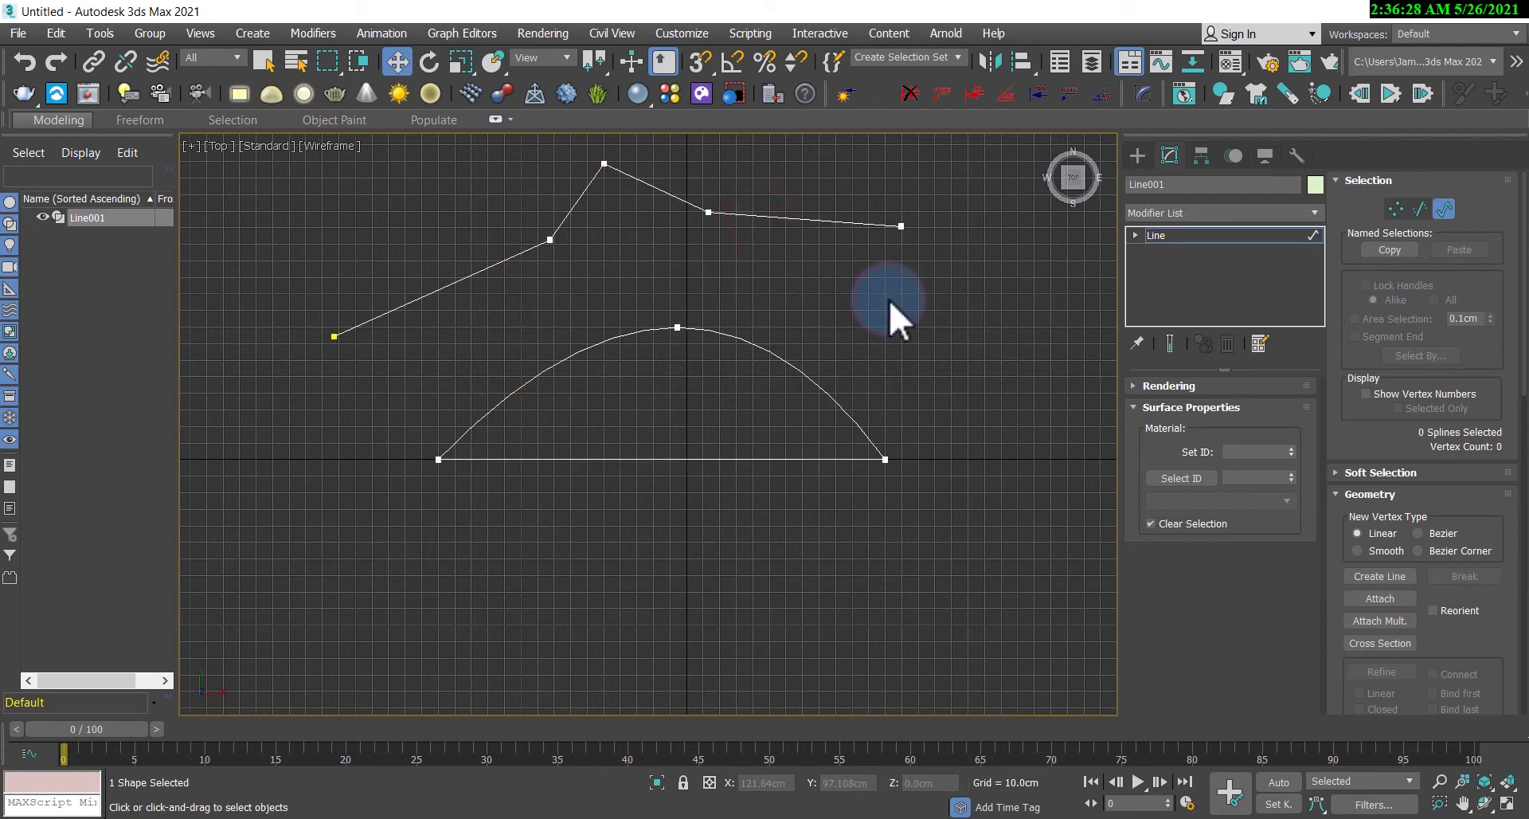
pyautogui.click(765, 346)
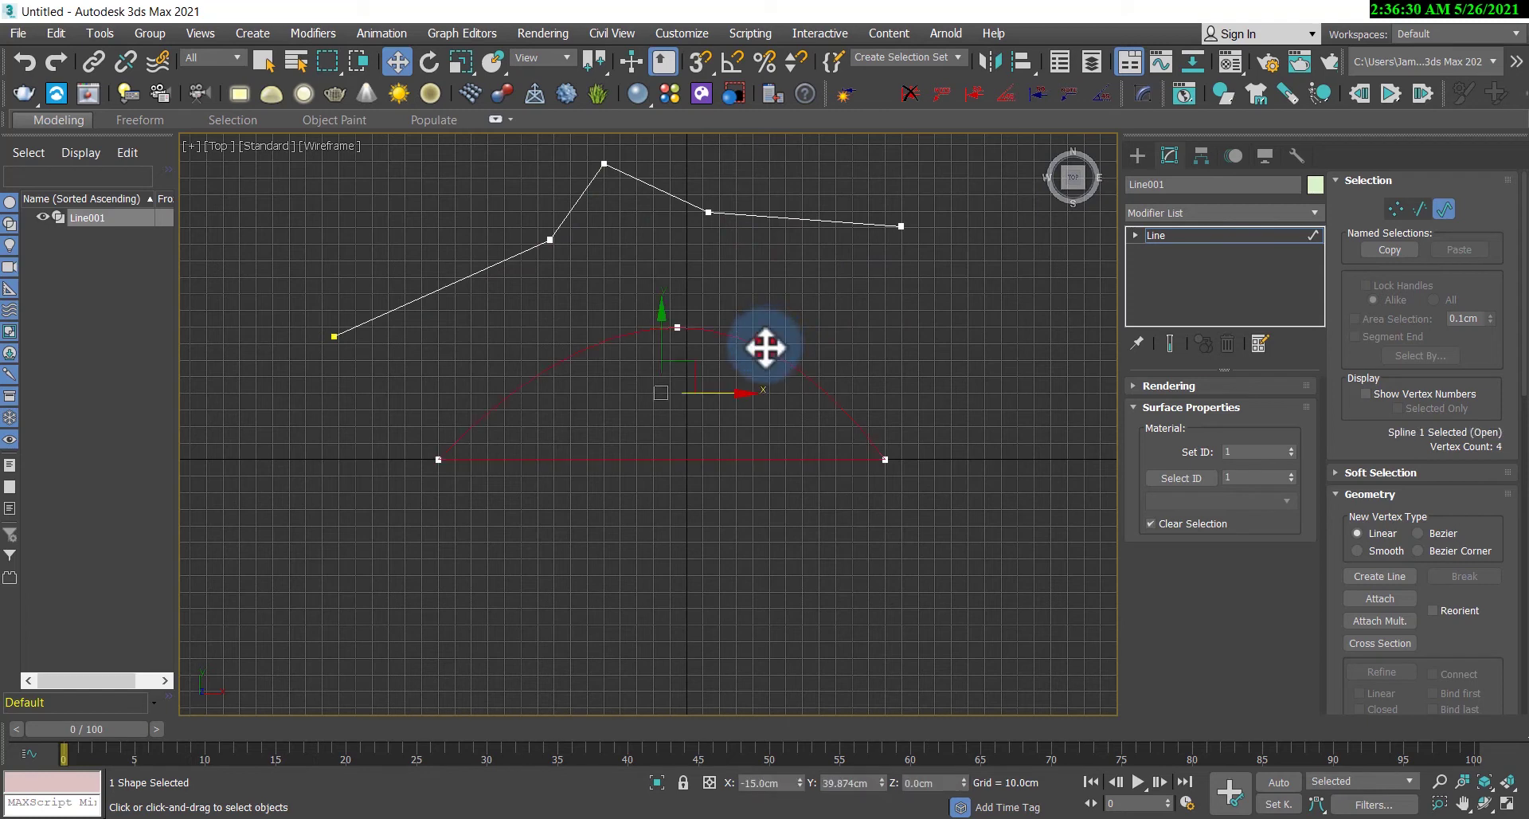
pyautogui.click(849, 317)
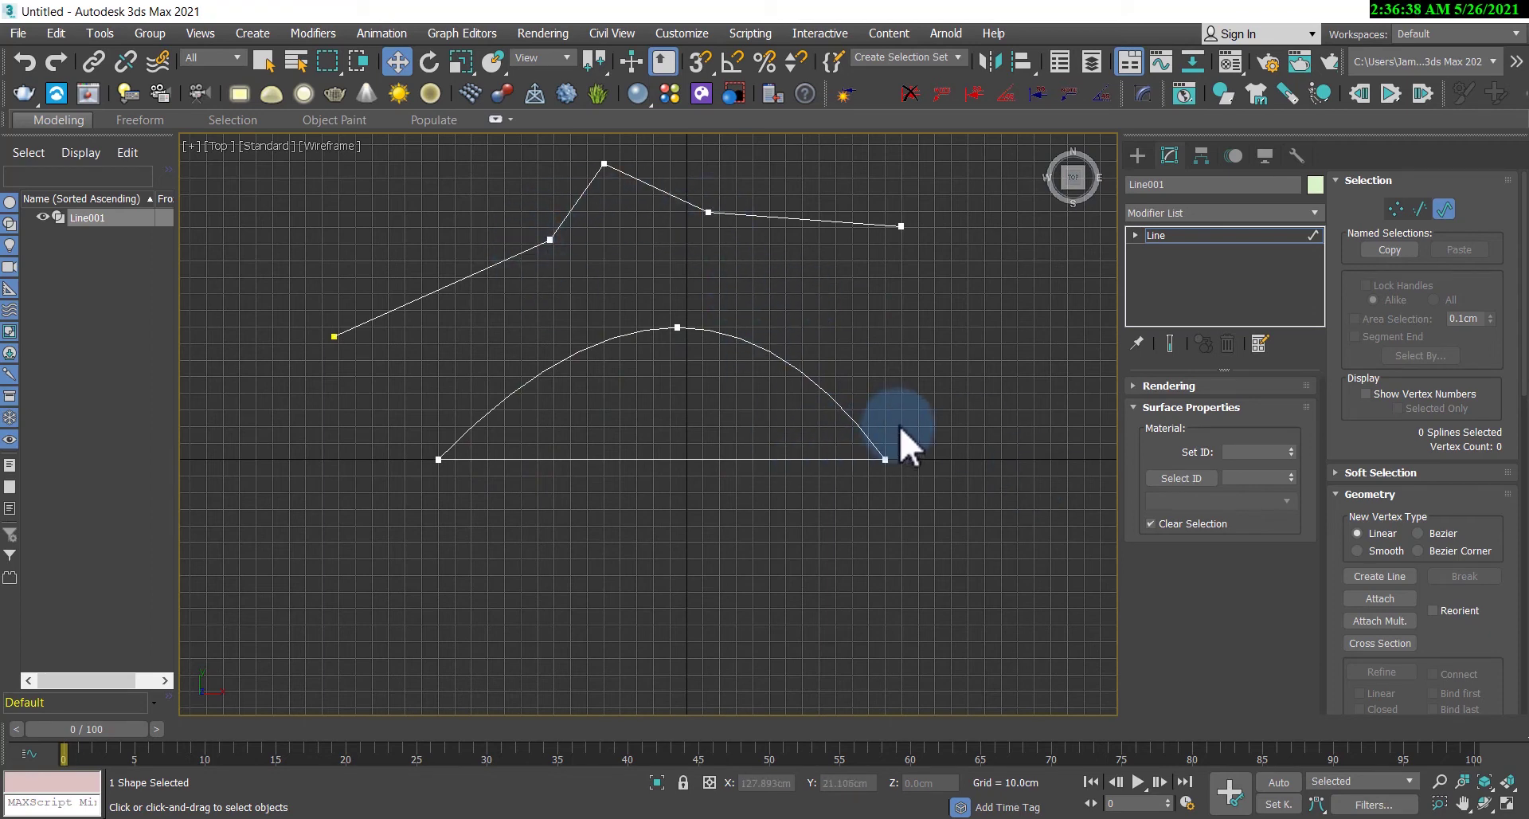
pyautogui.click(1400, 210)
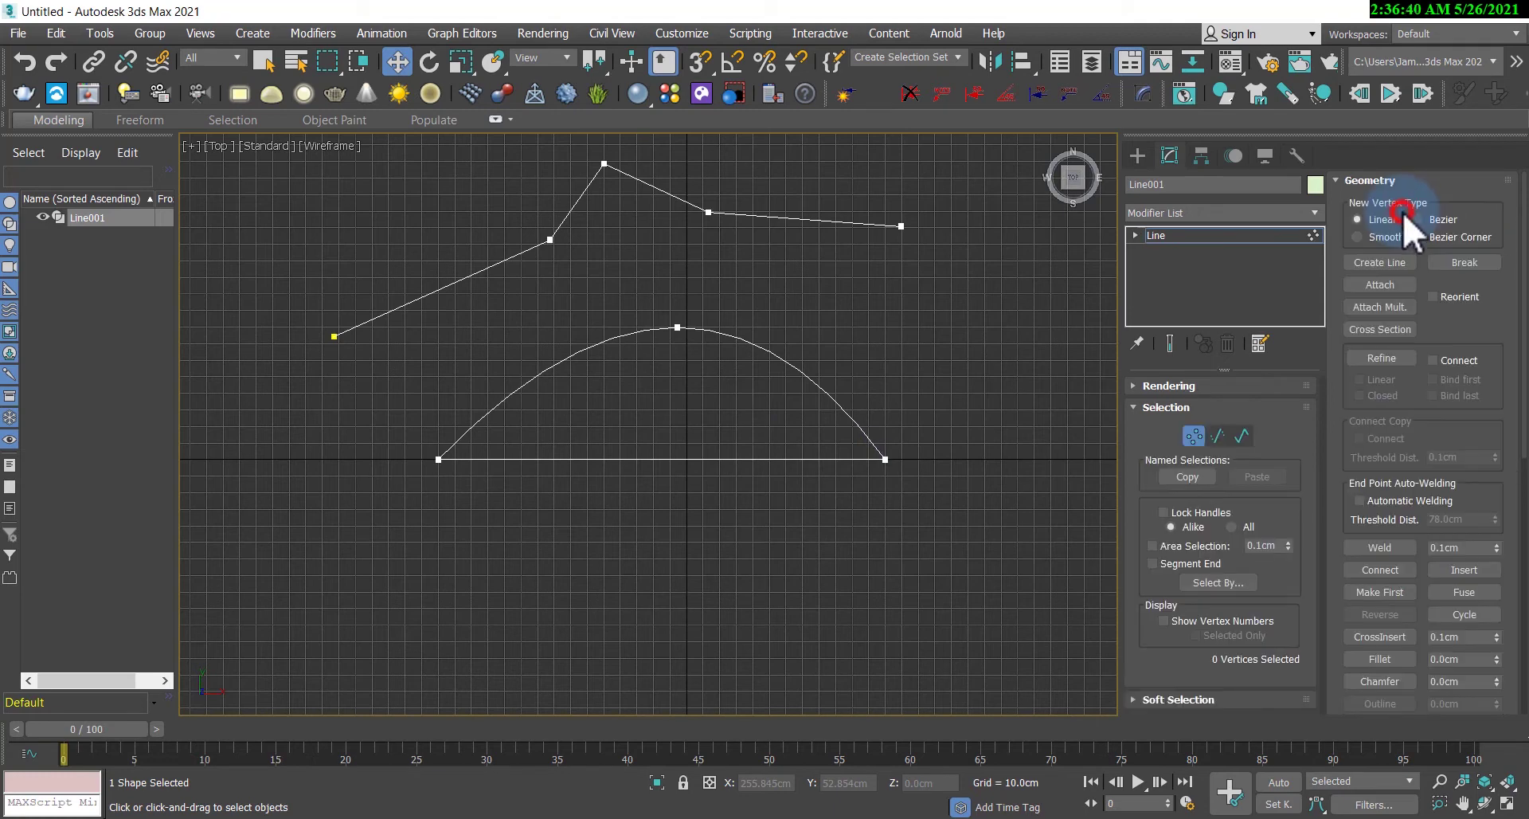
# Step: Leave Attach Multiple unused and draw an open L-shaped line with three corner points below the arch
pyautogui.click(1381, 309)
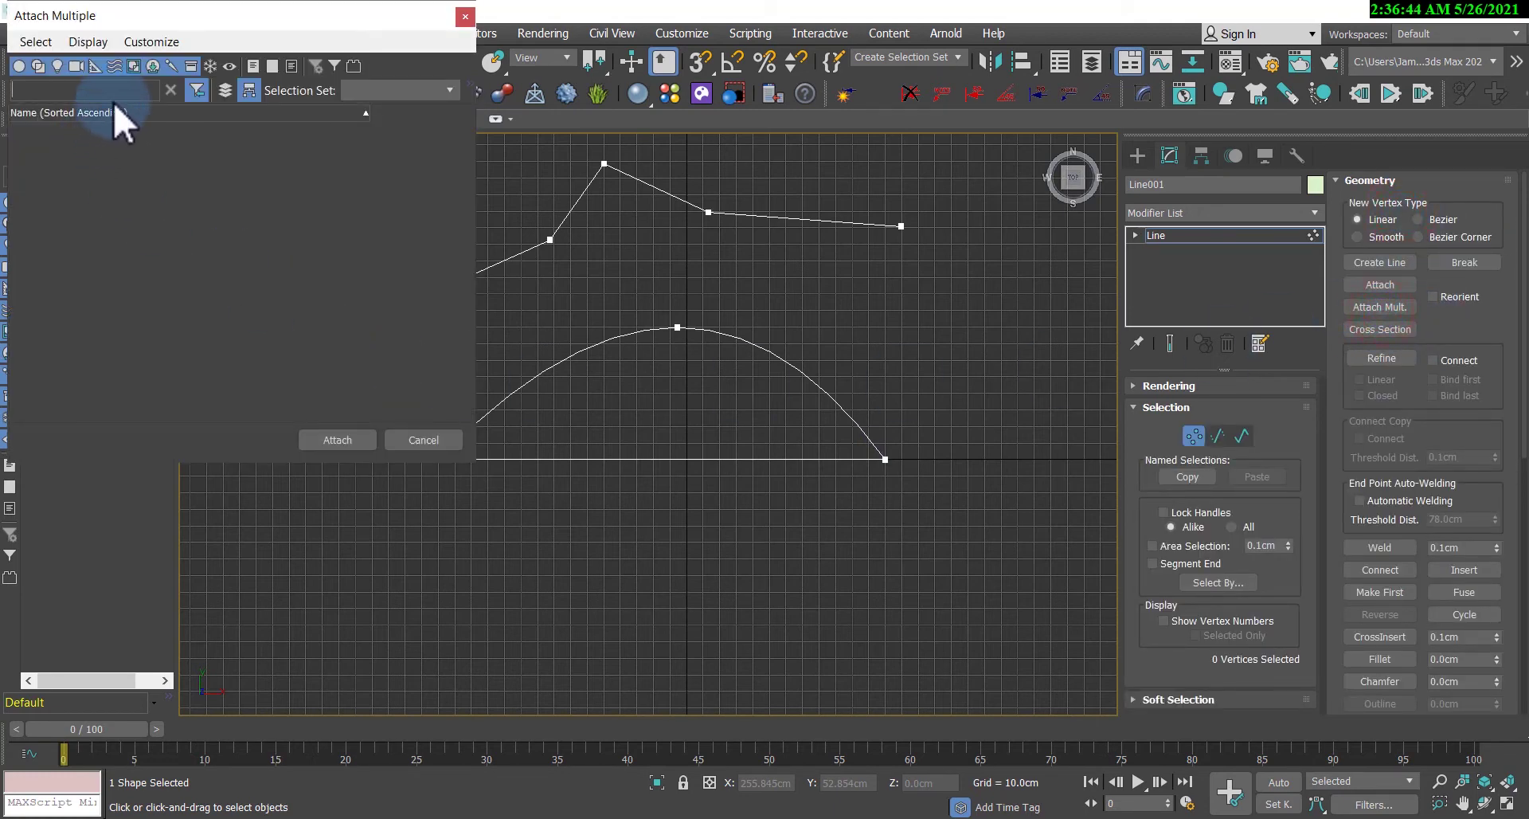
pyautogui.click(430, 445)
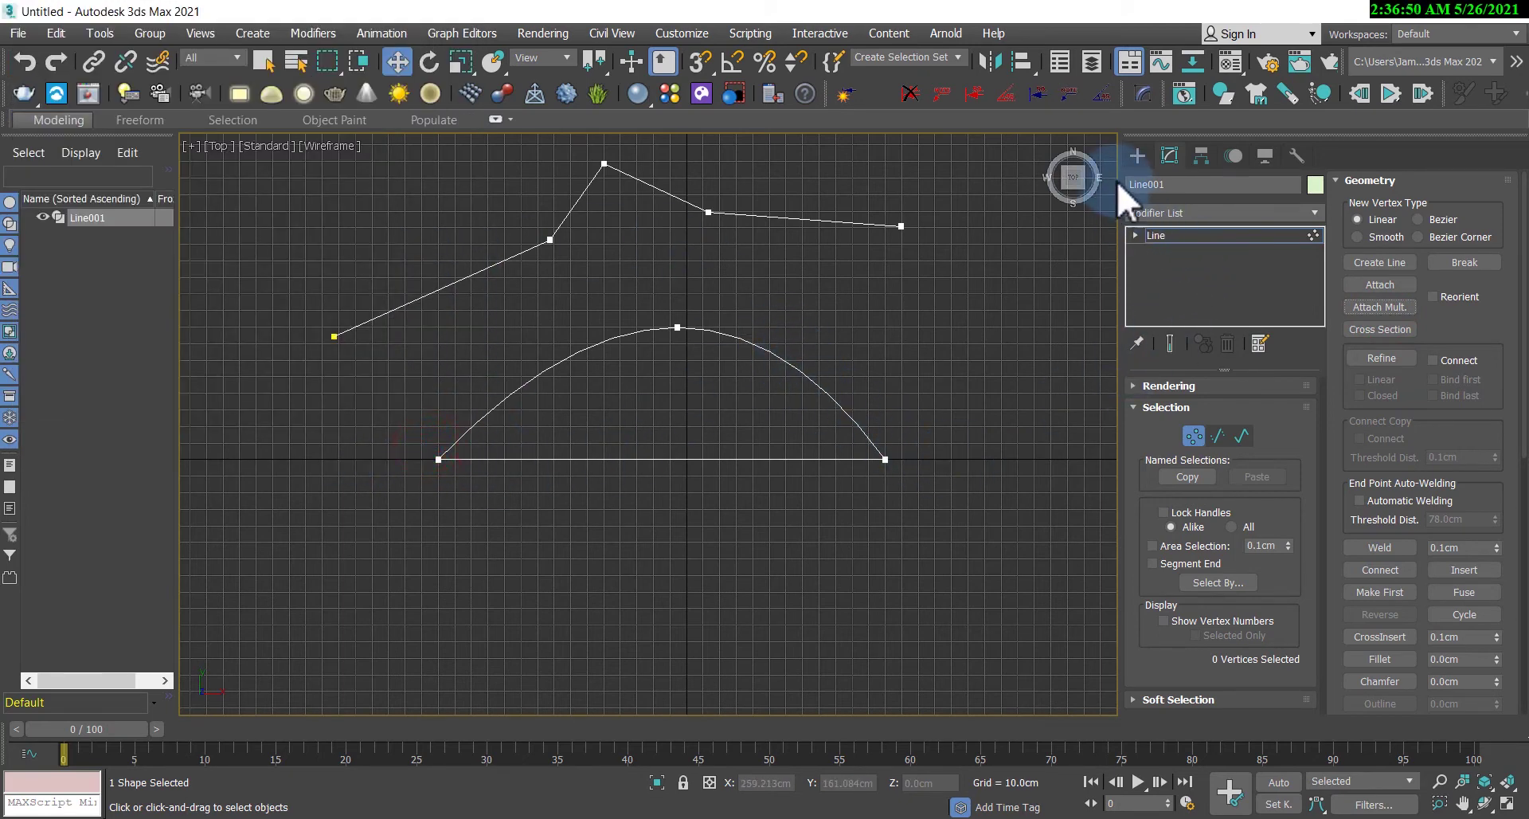
pyautogui.click(1134, 159)
pyautogui.click(1185, 287)
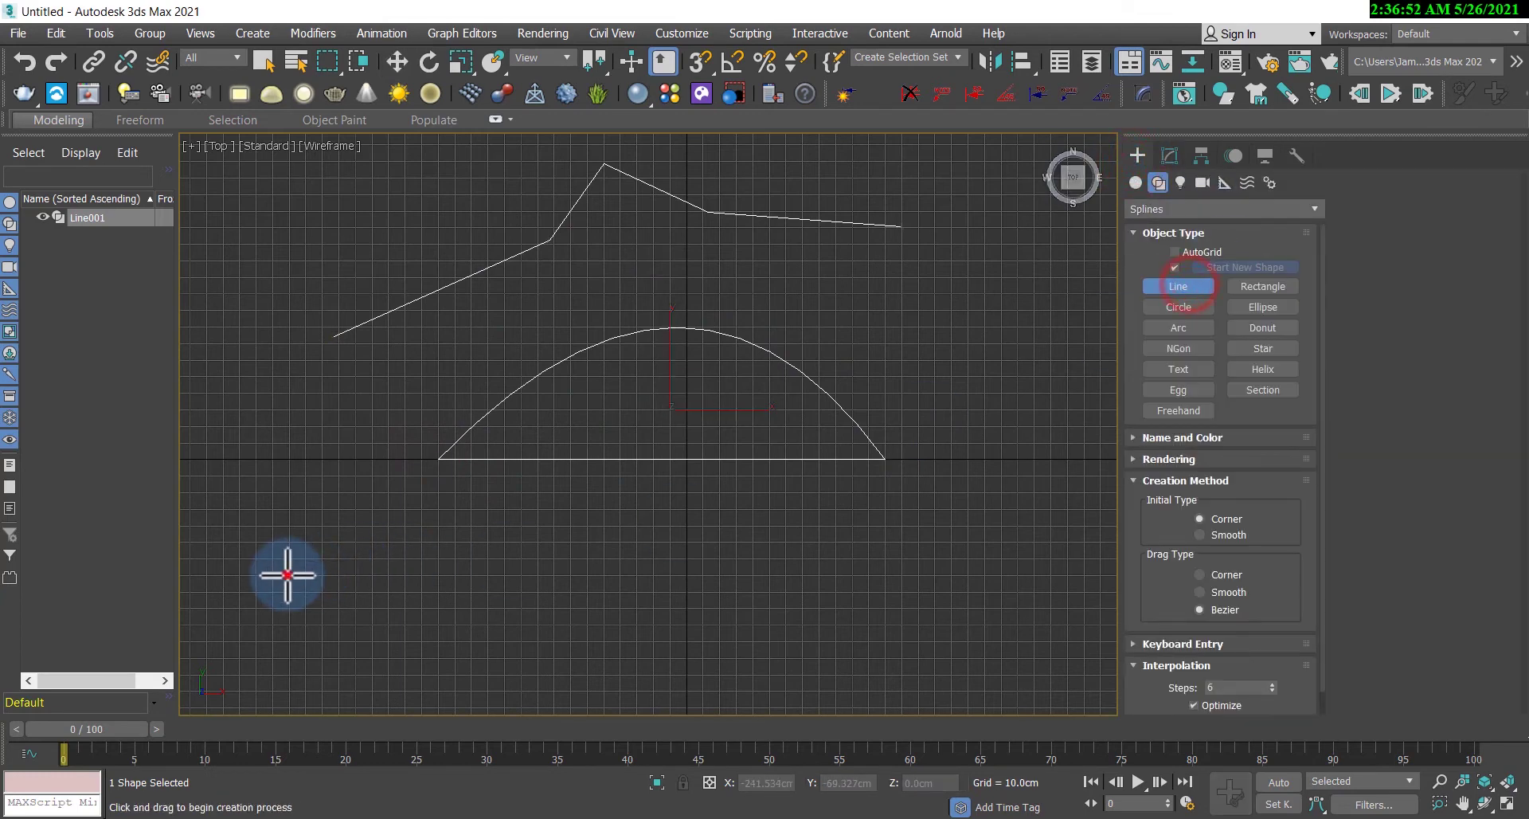
pyautogui.click(287, 575)
pyautogui.click(563, 580)
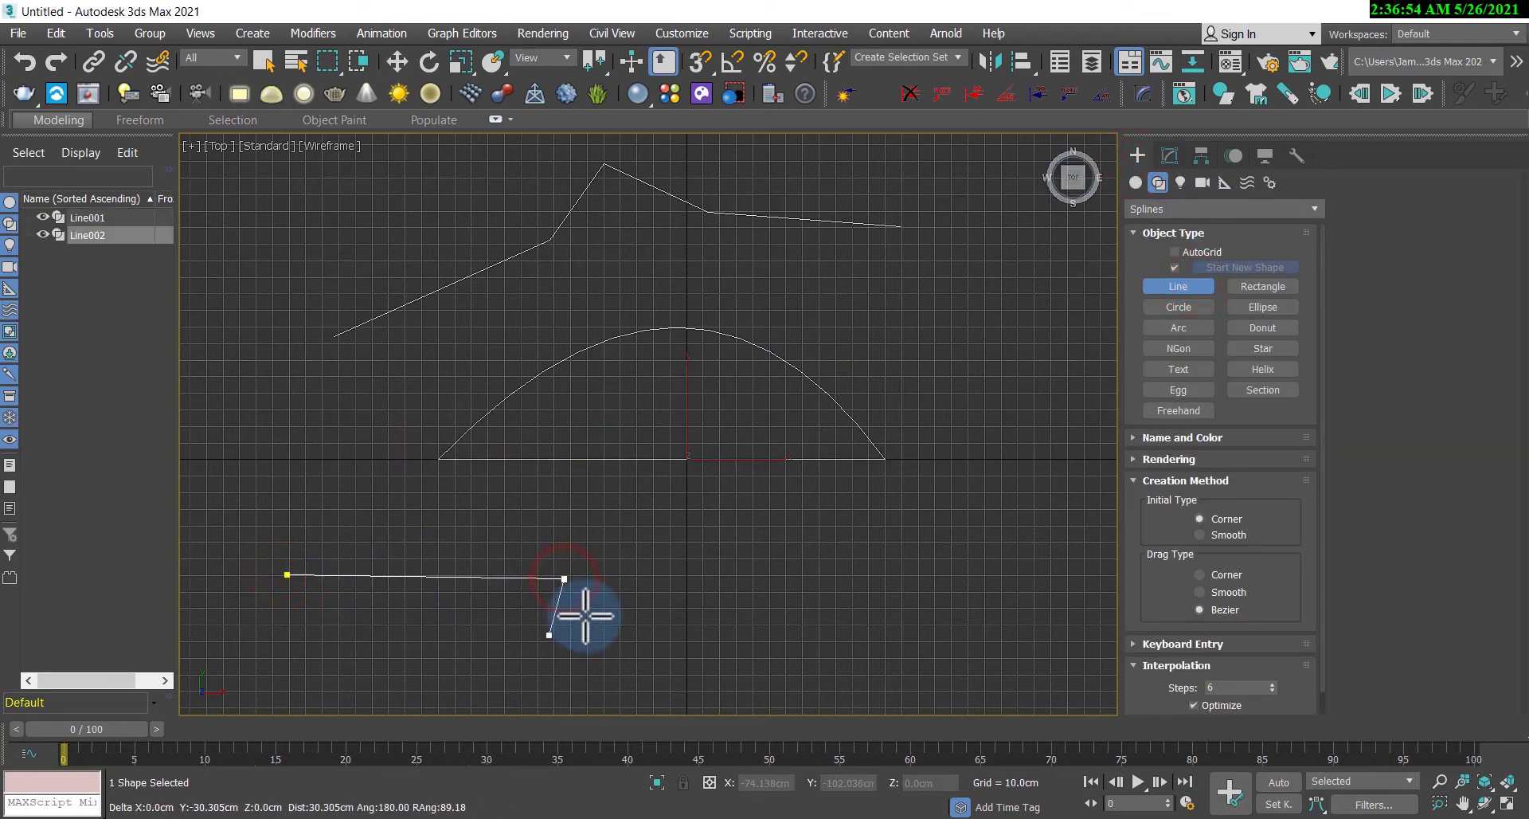
pyautogui.rightClick(557, 625)
# Step: Draw a second, shorter open L-shaped line just beneath the first one, then end line creation with nothing selected
pyautogui.click(299, 627)
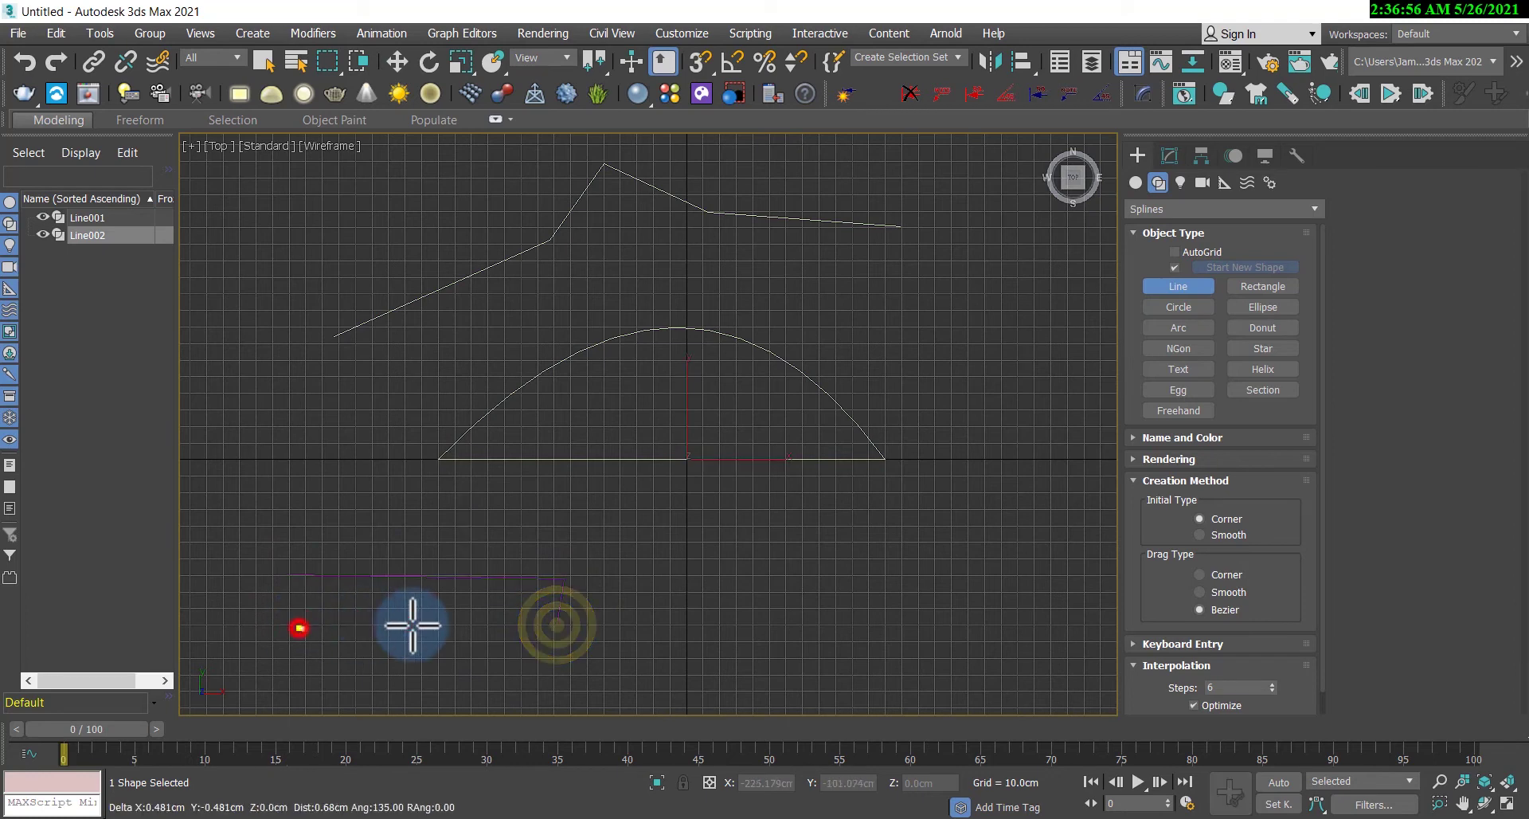
pyautogui.click(488, 627)
pyautogui.rightClick(483, 665)
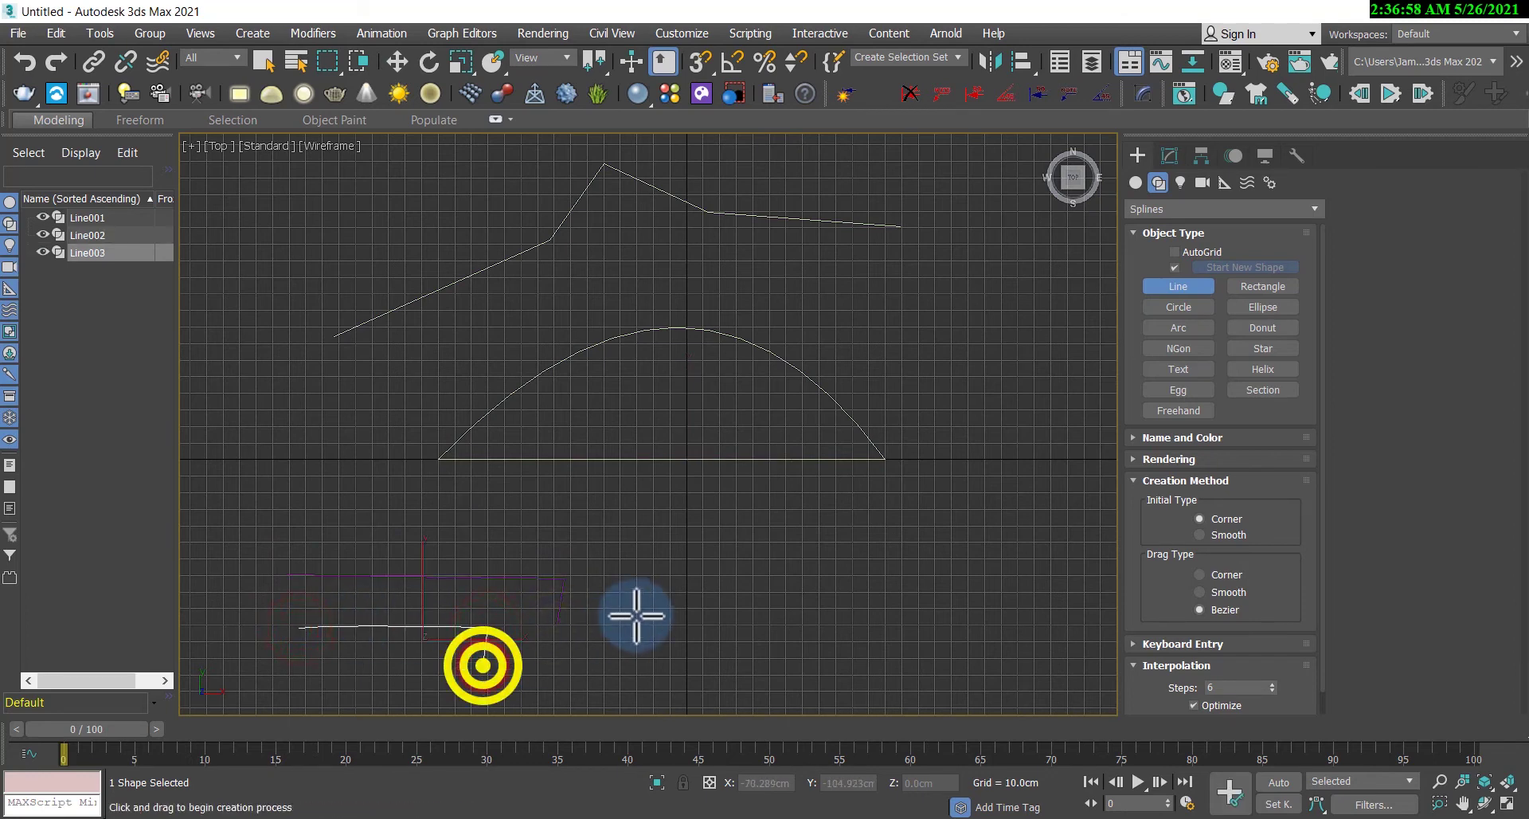
pyautogui.rightClick(666, 607)
pyautogui.click(637, 590)
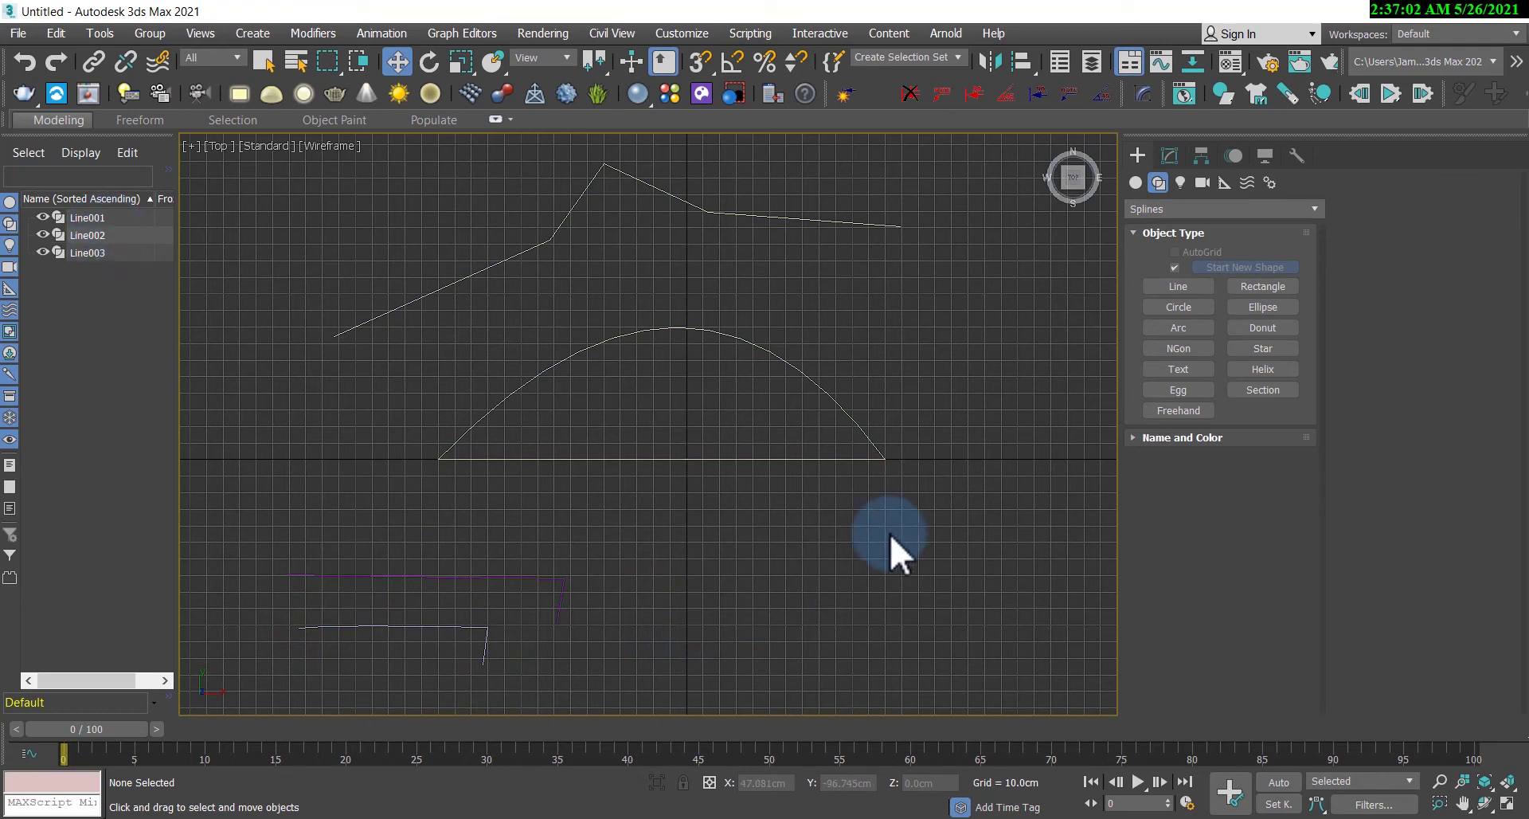
# Step: Select the arch shape and attach Line002 and Line003 to it together with Attach Multiple
pyautogui.click(690, 327)
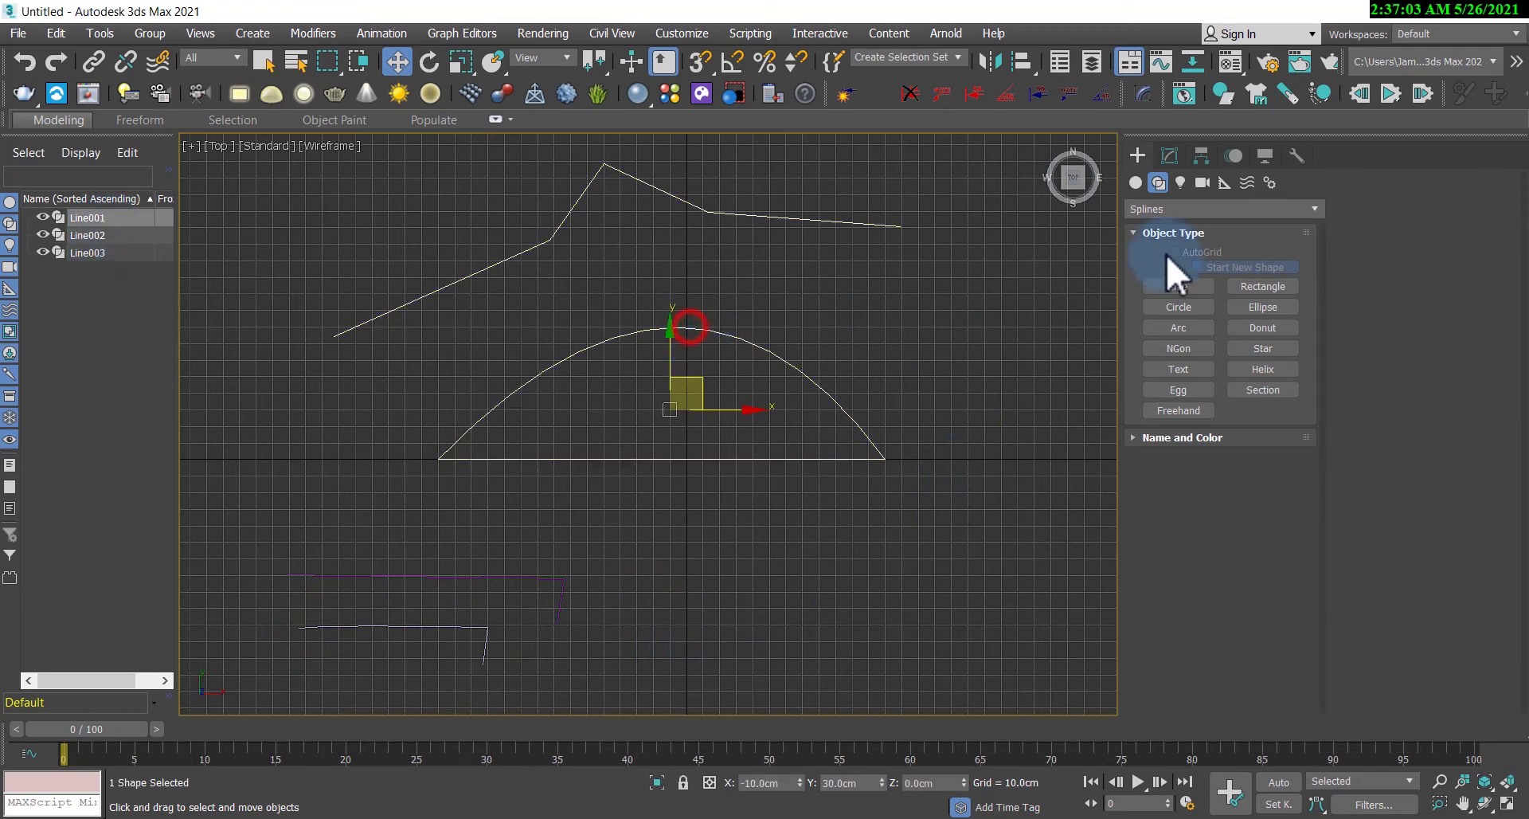
pyautogui.click(1169, 160)
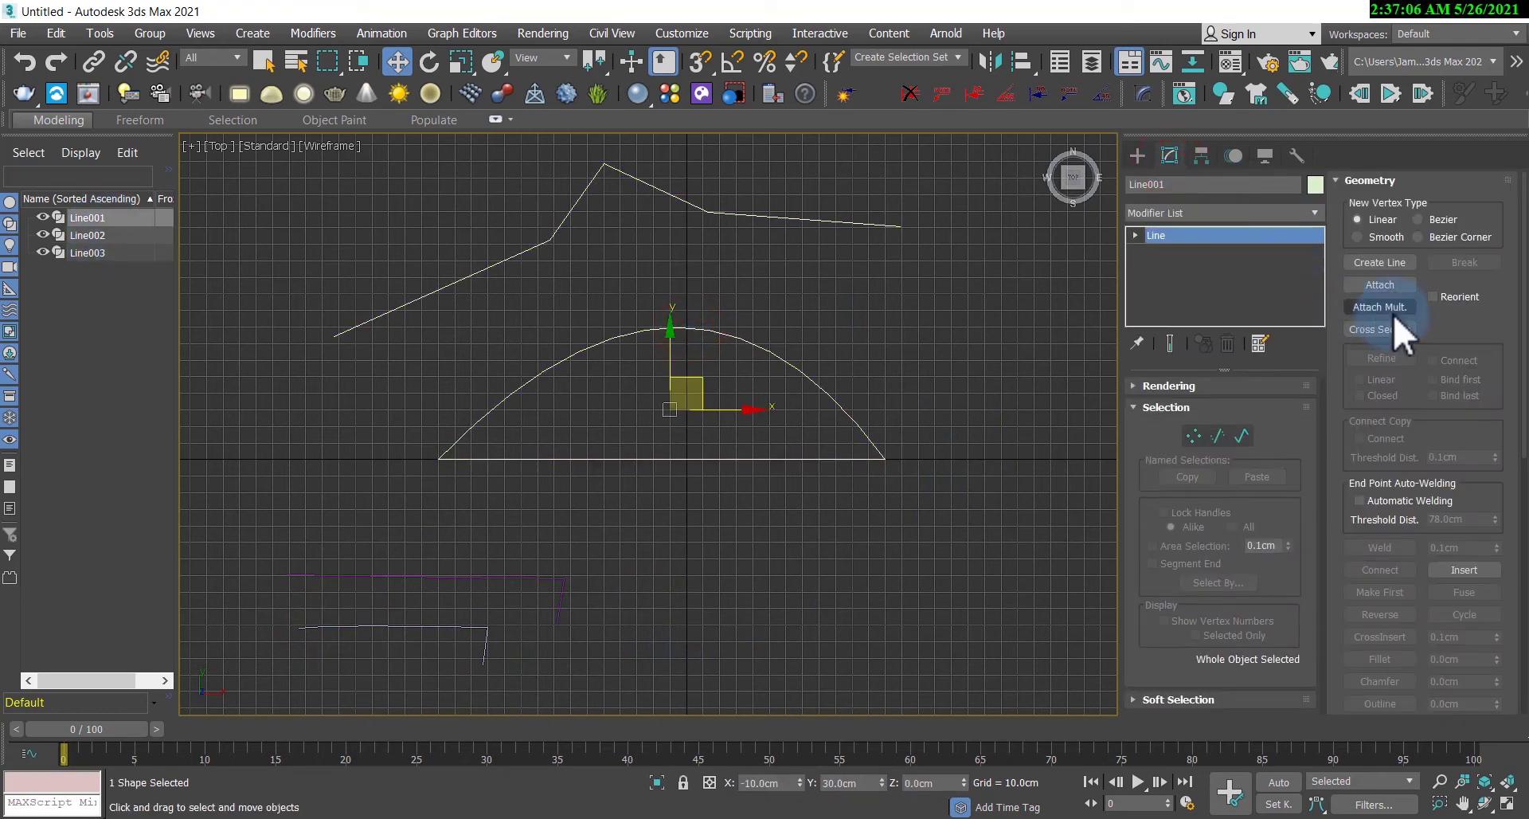
pyautogui.click(1393, 311)
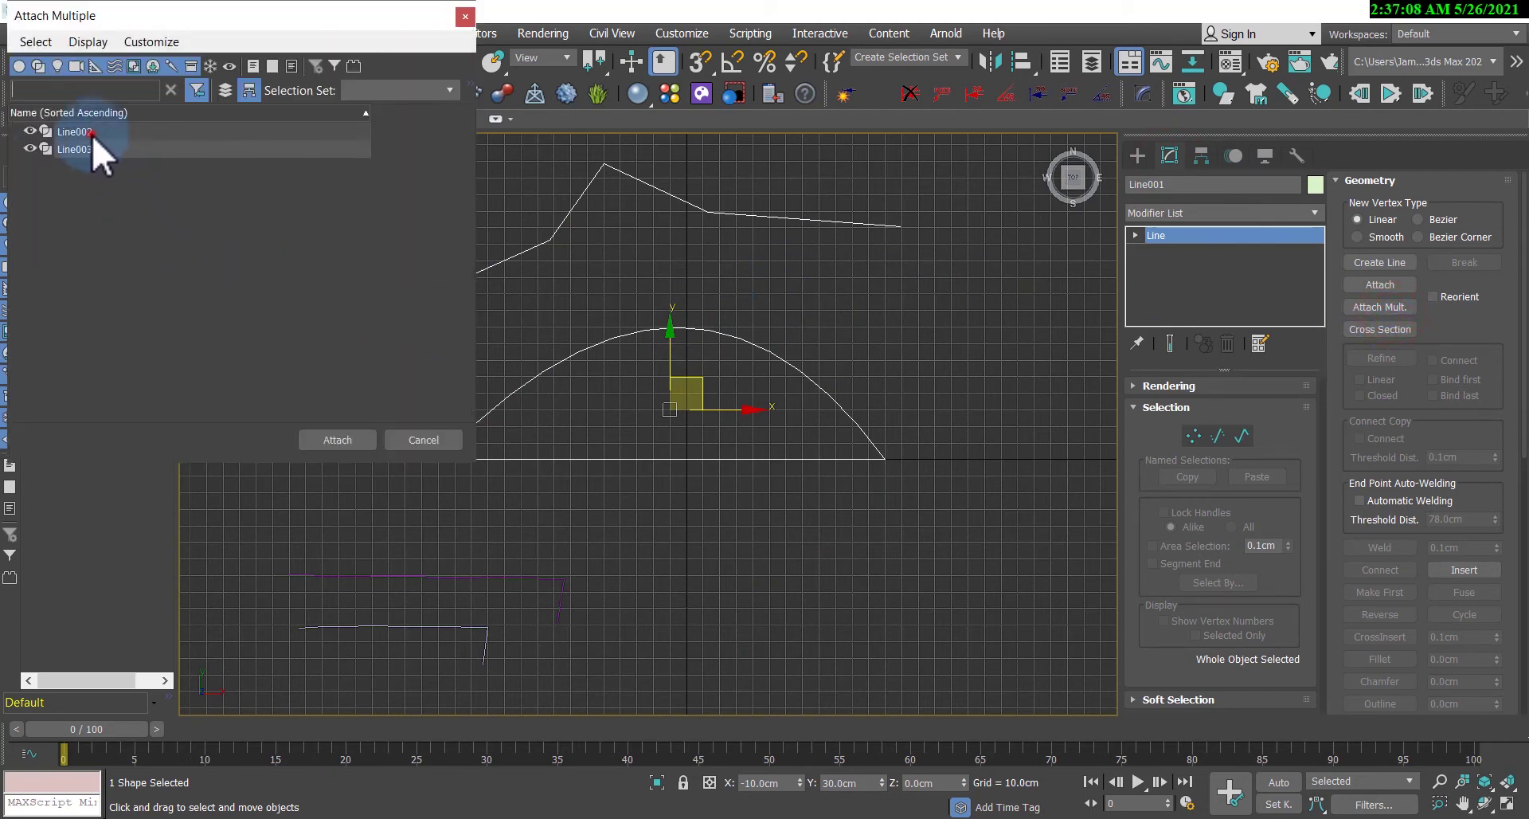
pyautogui.click(93, 134)
pyautogui.keyDown('ctrl'); pyautogui.click(70, 150); pyautogui.keyUp('ctrl')
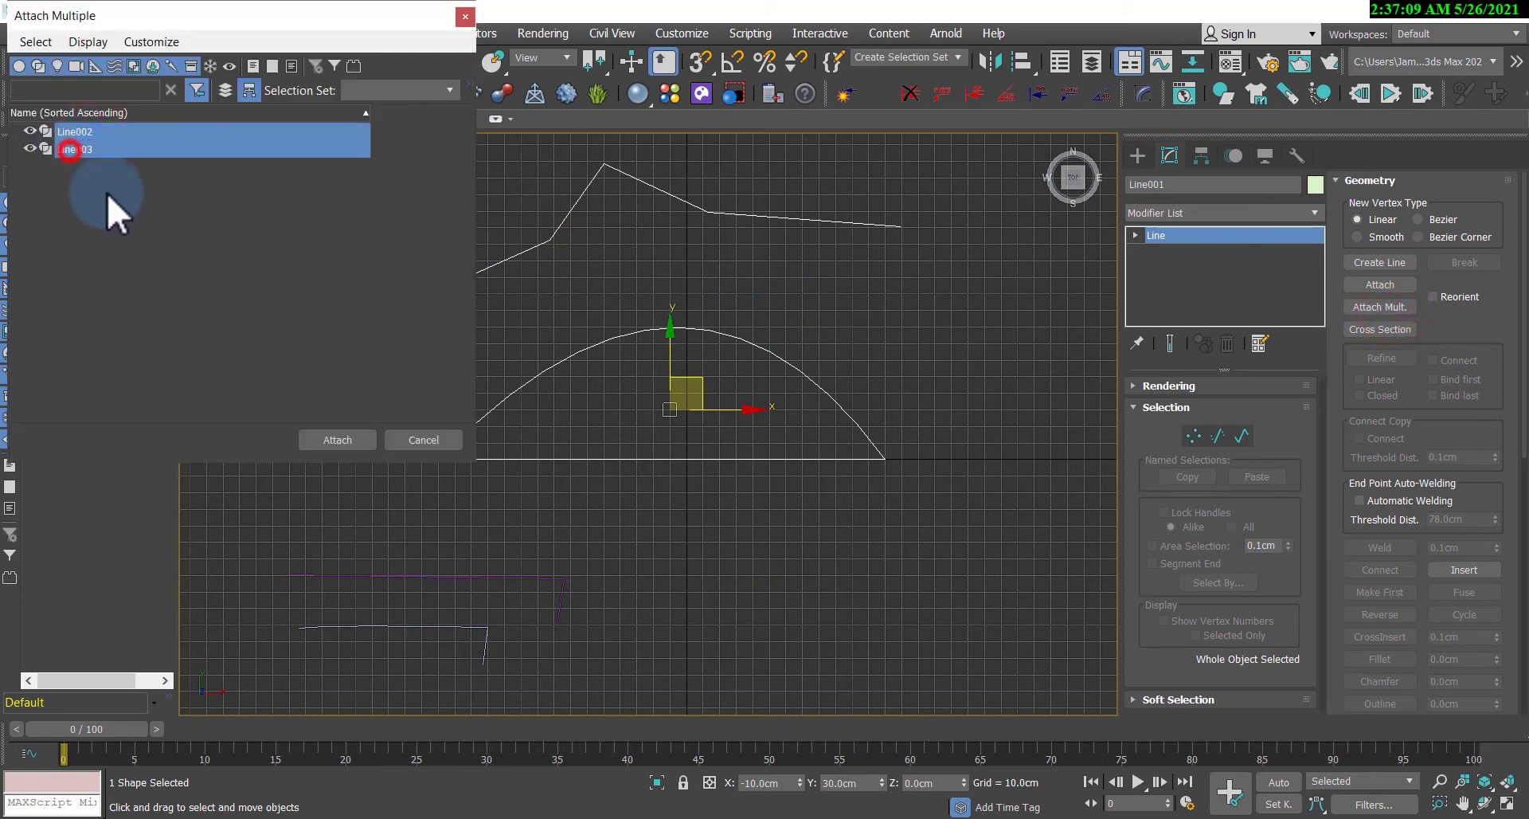
pyautogui.click(319, 443)
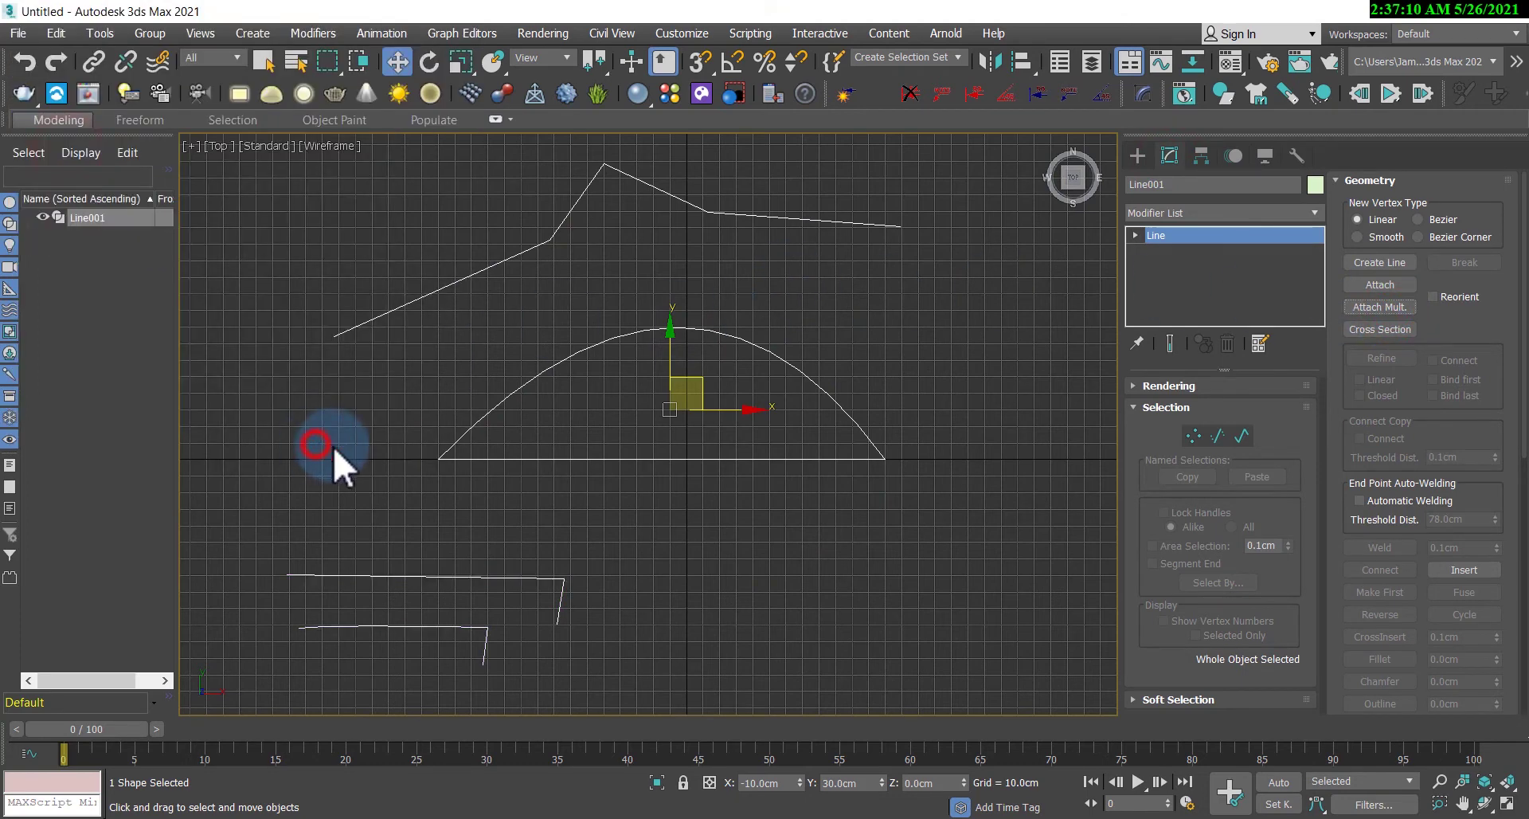
# Step: Deselect the combined shape, reselect it as one object and enter its Vertex level
pyautogui.click(800, 518)
pyautogui.click(1137, 155)
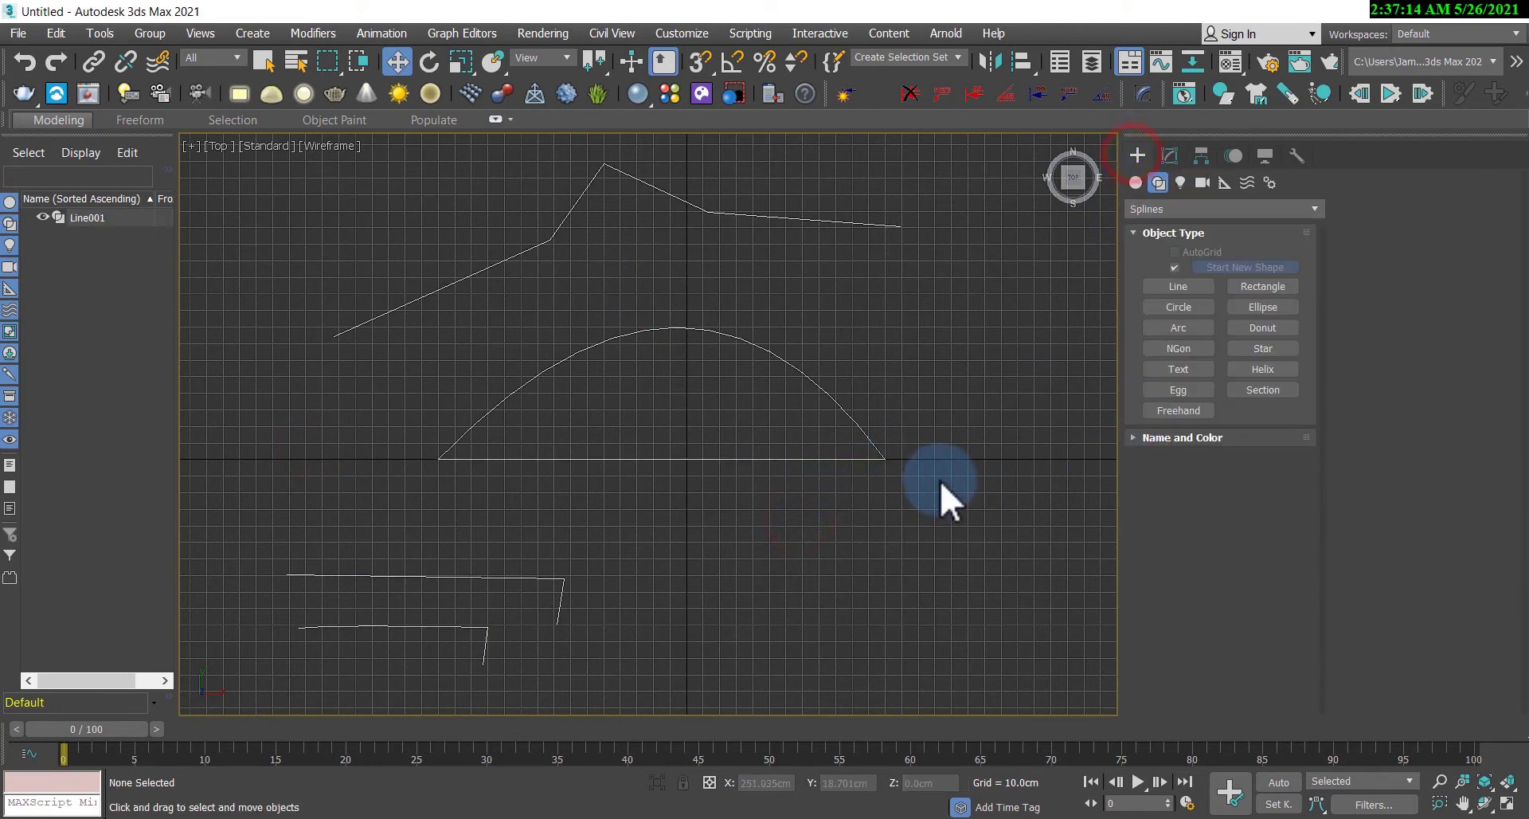
pyautogui.click(800, 381)
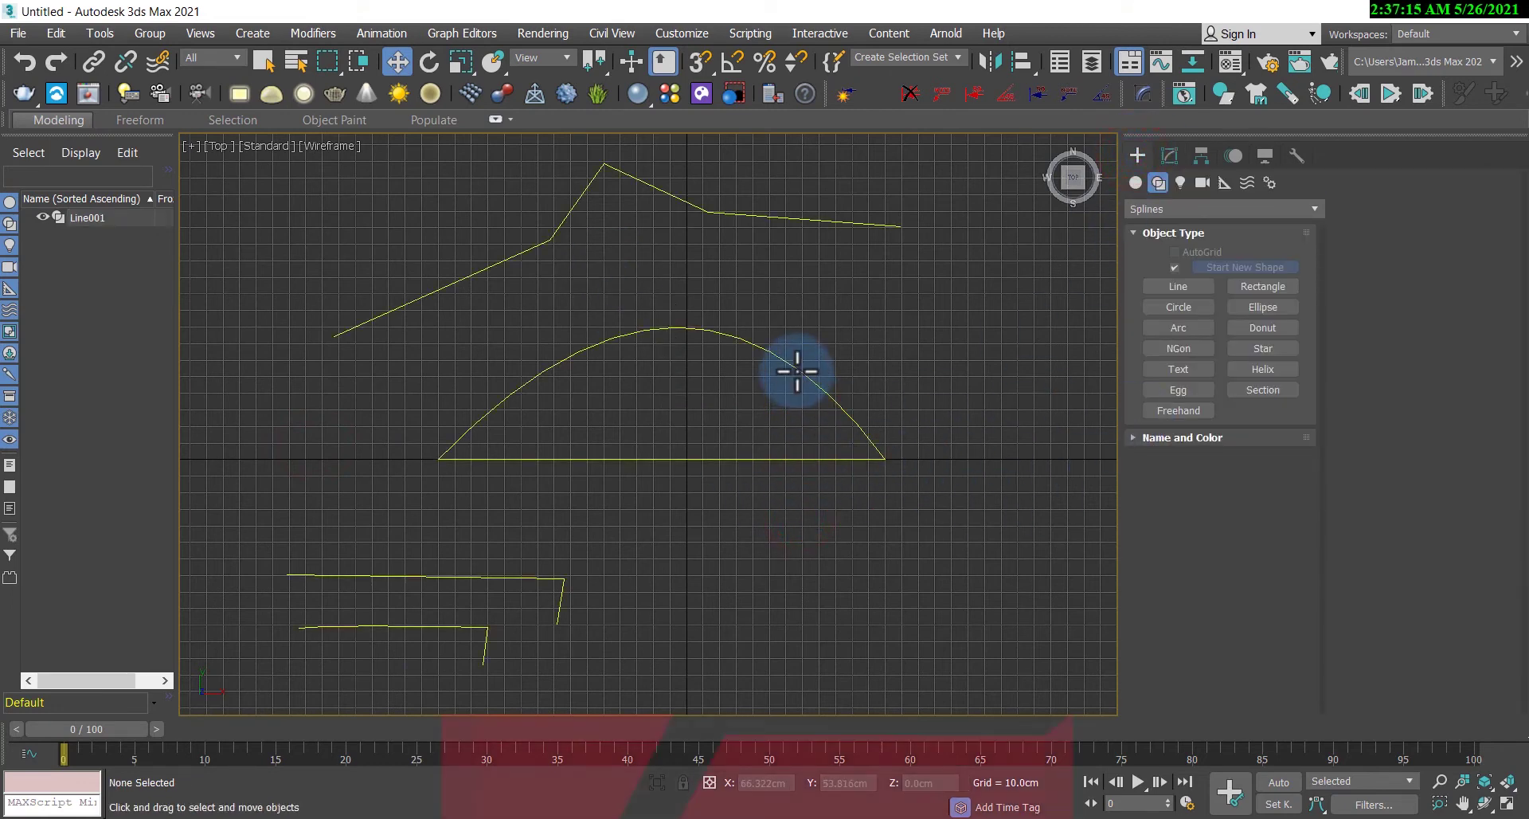
pyautogui.click(1164, 159)
pyautogui.click(1191, 434)
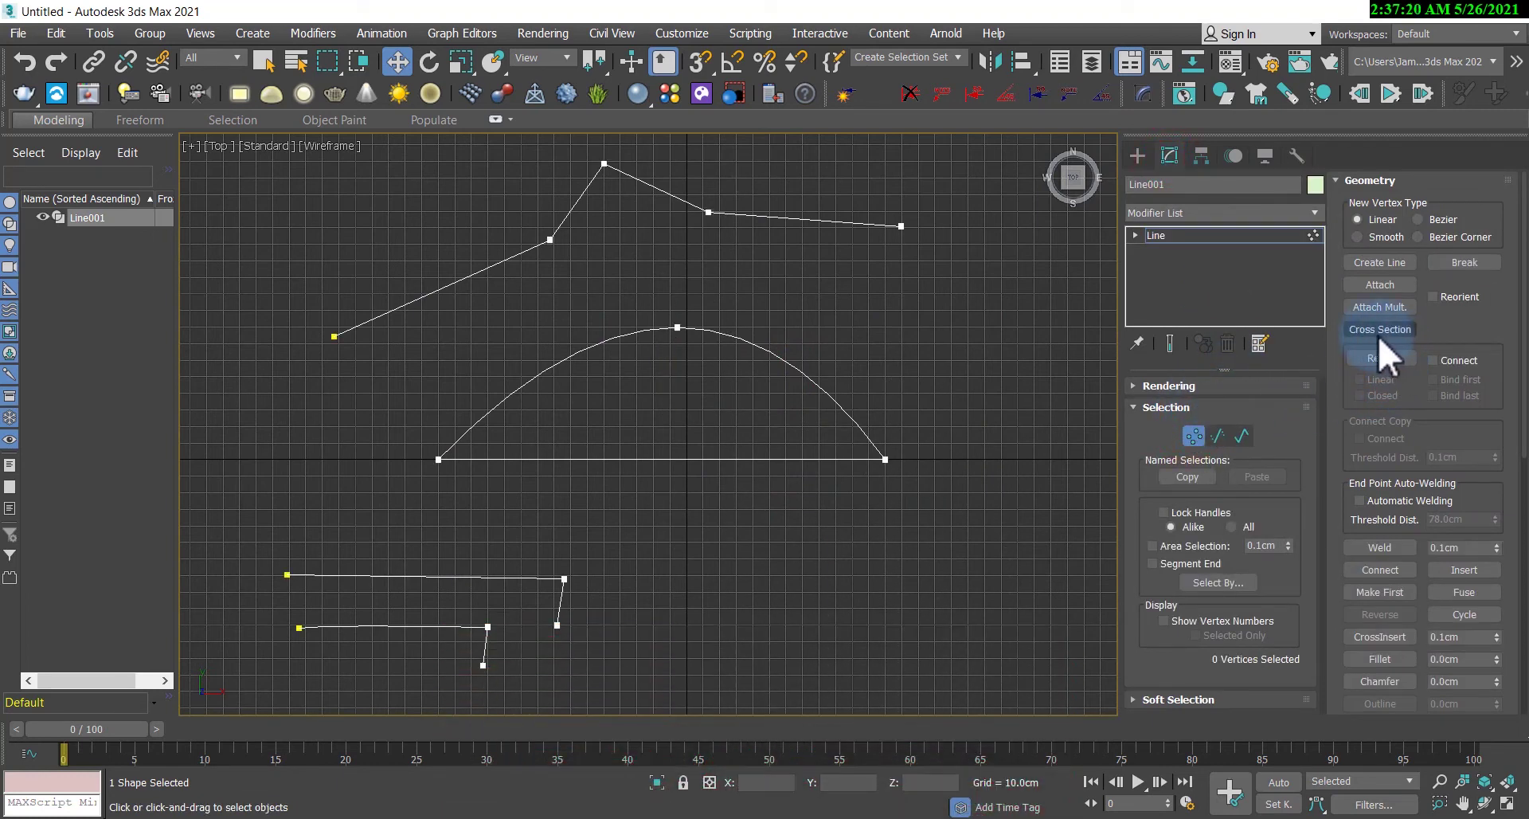
# Step: Connect the lower L-shaped spline to the upper one with Cross Section and exit the tool
pyautogui.click(629, 334)
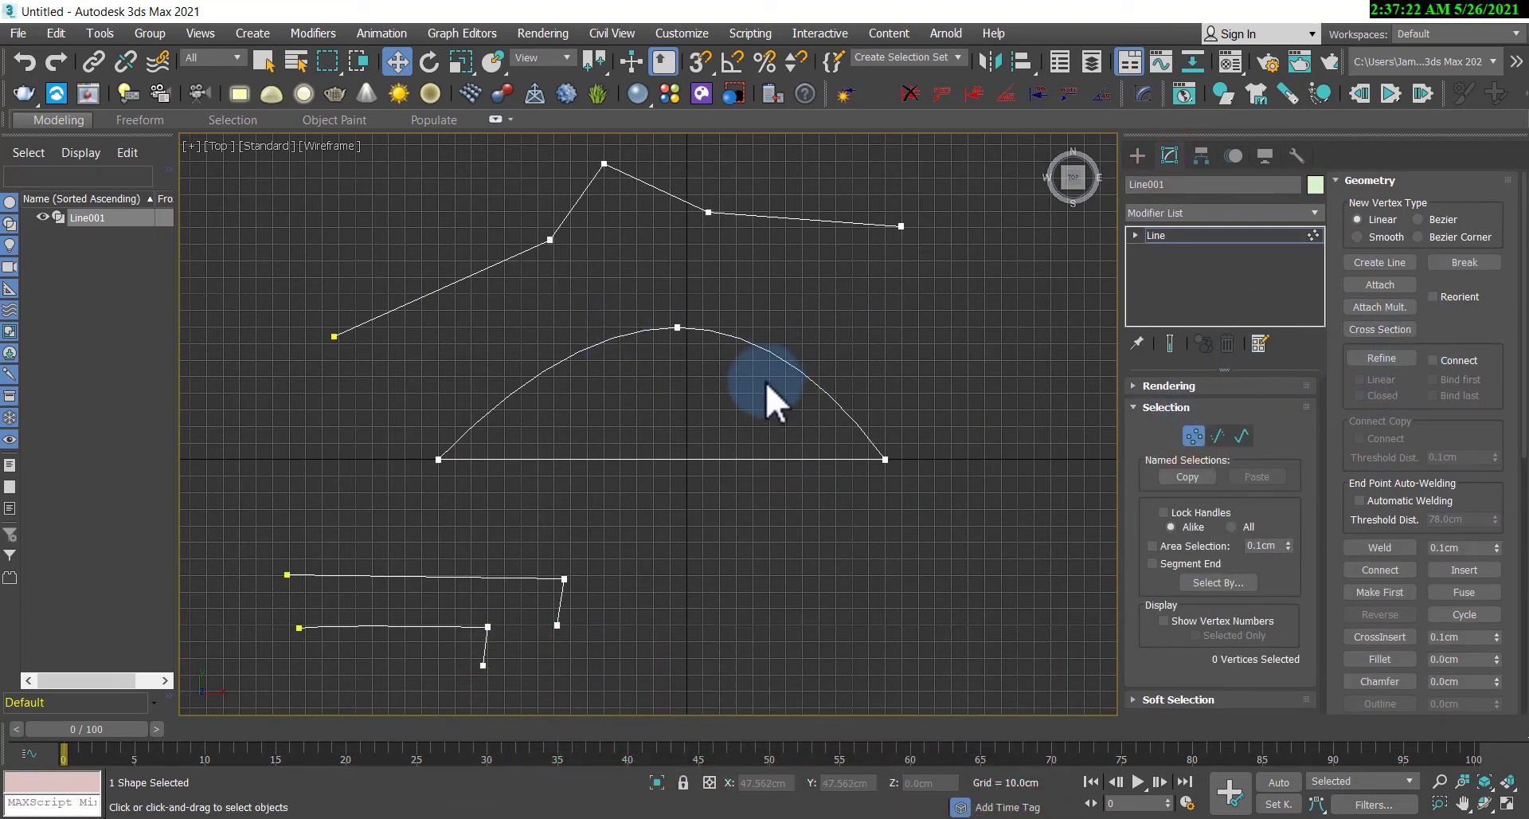
pyautogui.scroll(-3, 765, 390)
pyautogui.scroll(3, 677, 485)
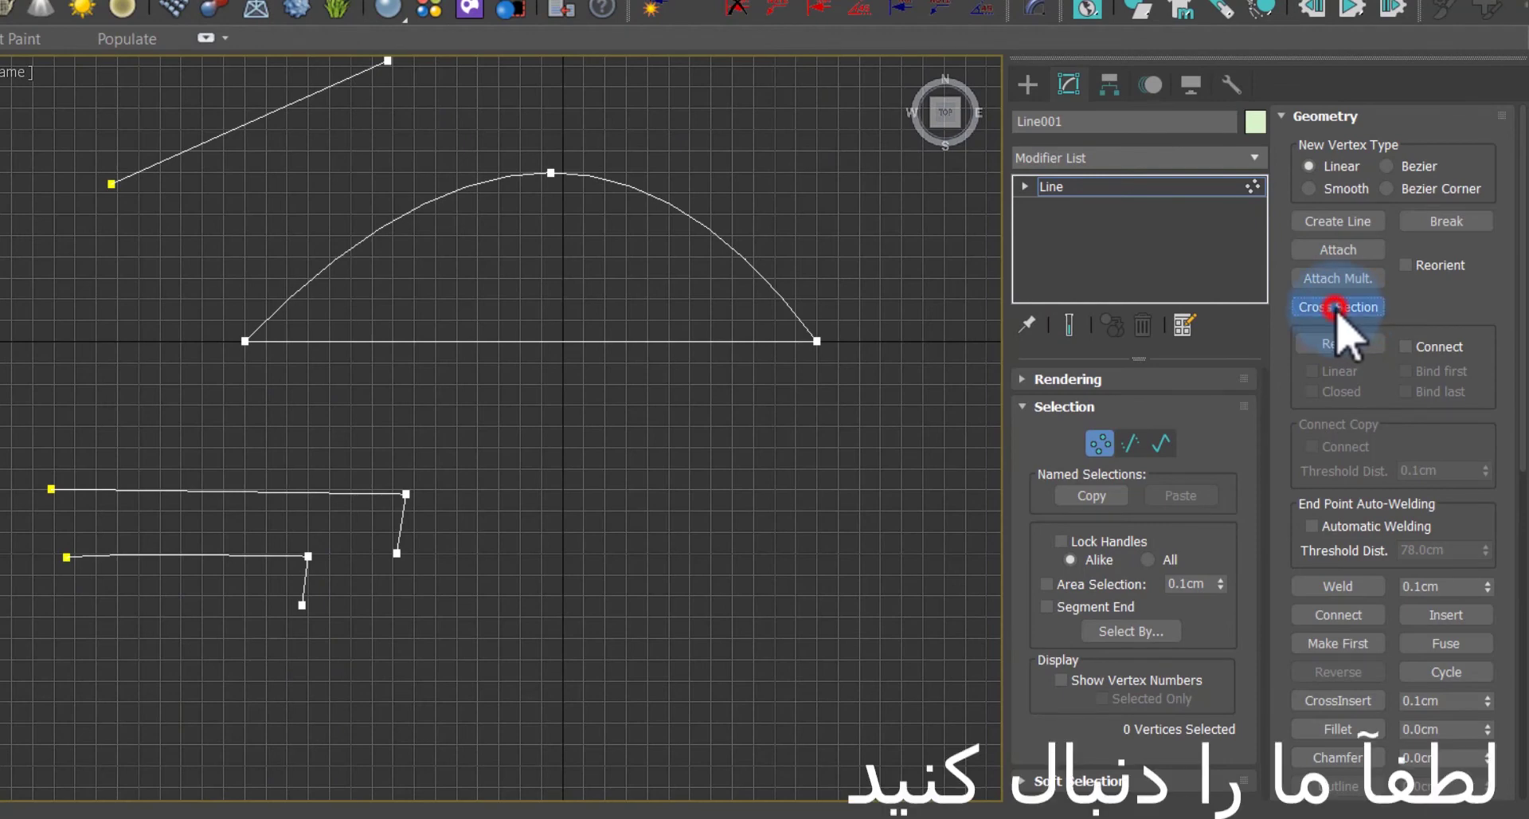
pyautogui.click(207, 555)
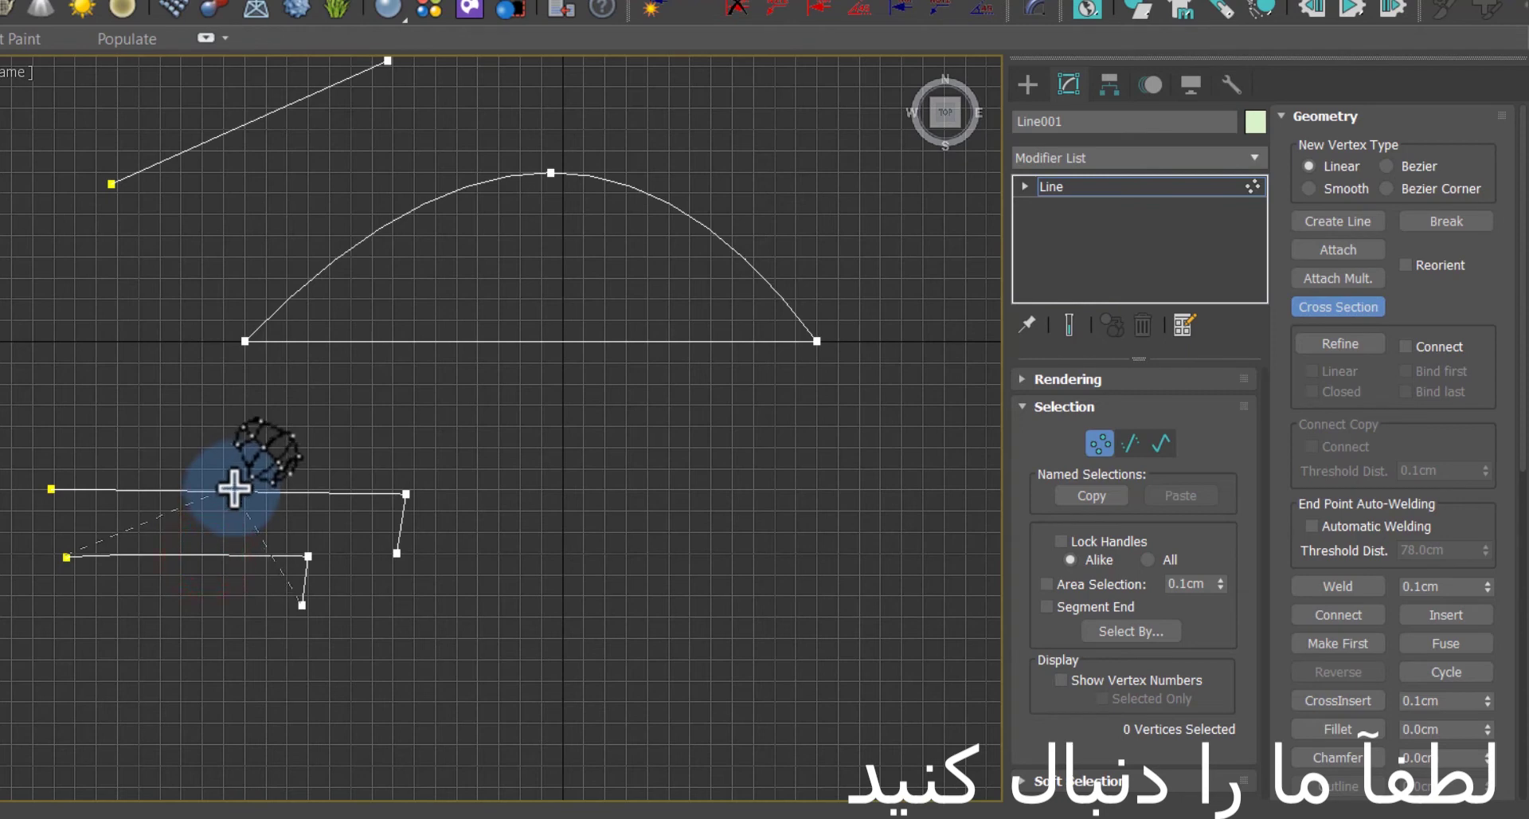
pyautogui.rightClick(433, 434)
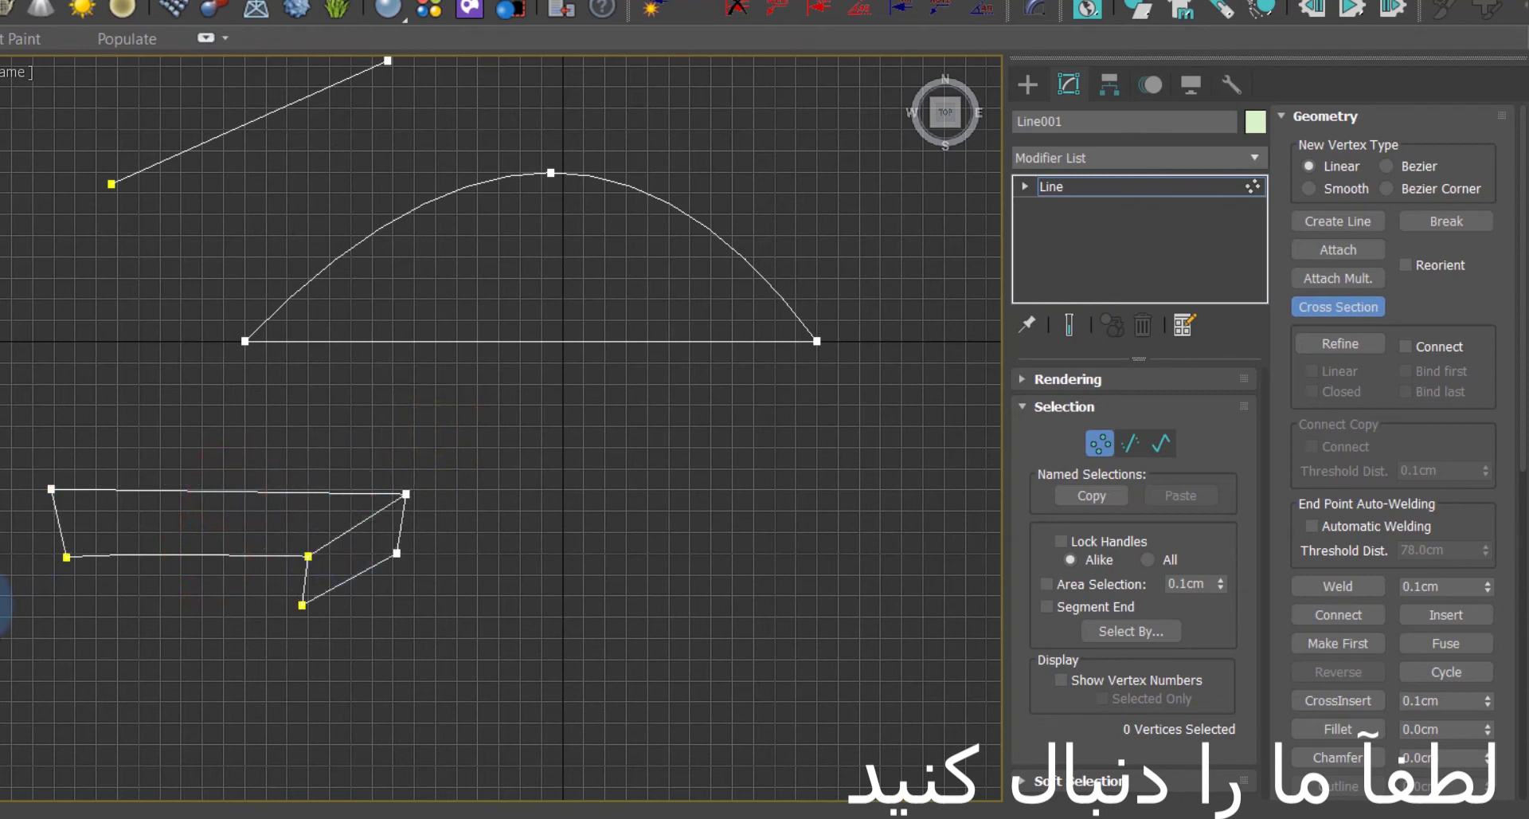
pyautogui.rightClick(677, 472)
pyautogui.click(542, 518)
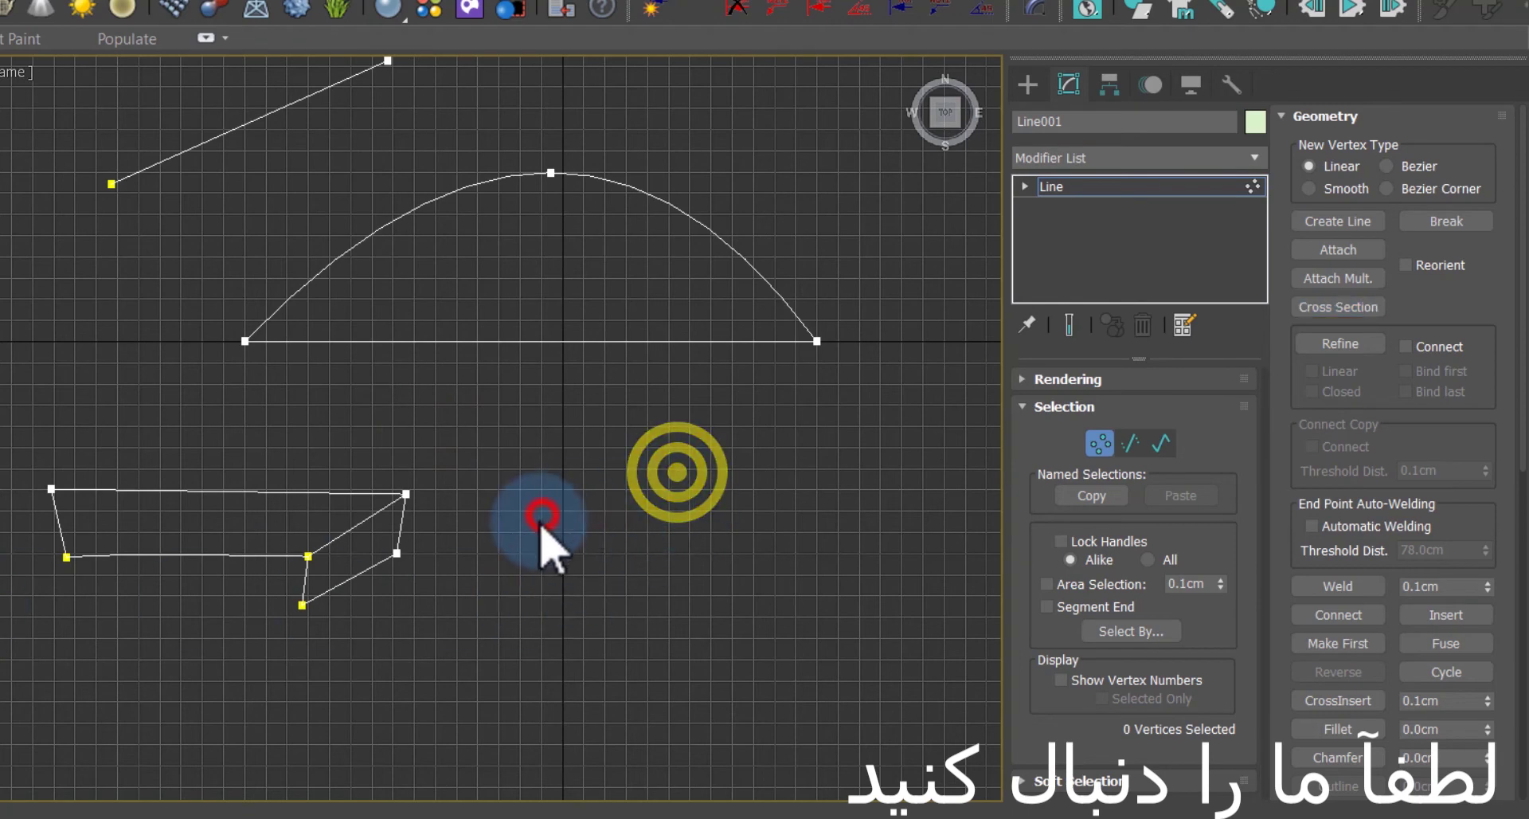
# Step: Refine the arch's straight base segment with three new vertices, one near the middle and one on each side
pyautogui.scroll(-3, 63, 551)
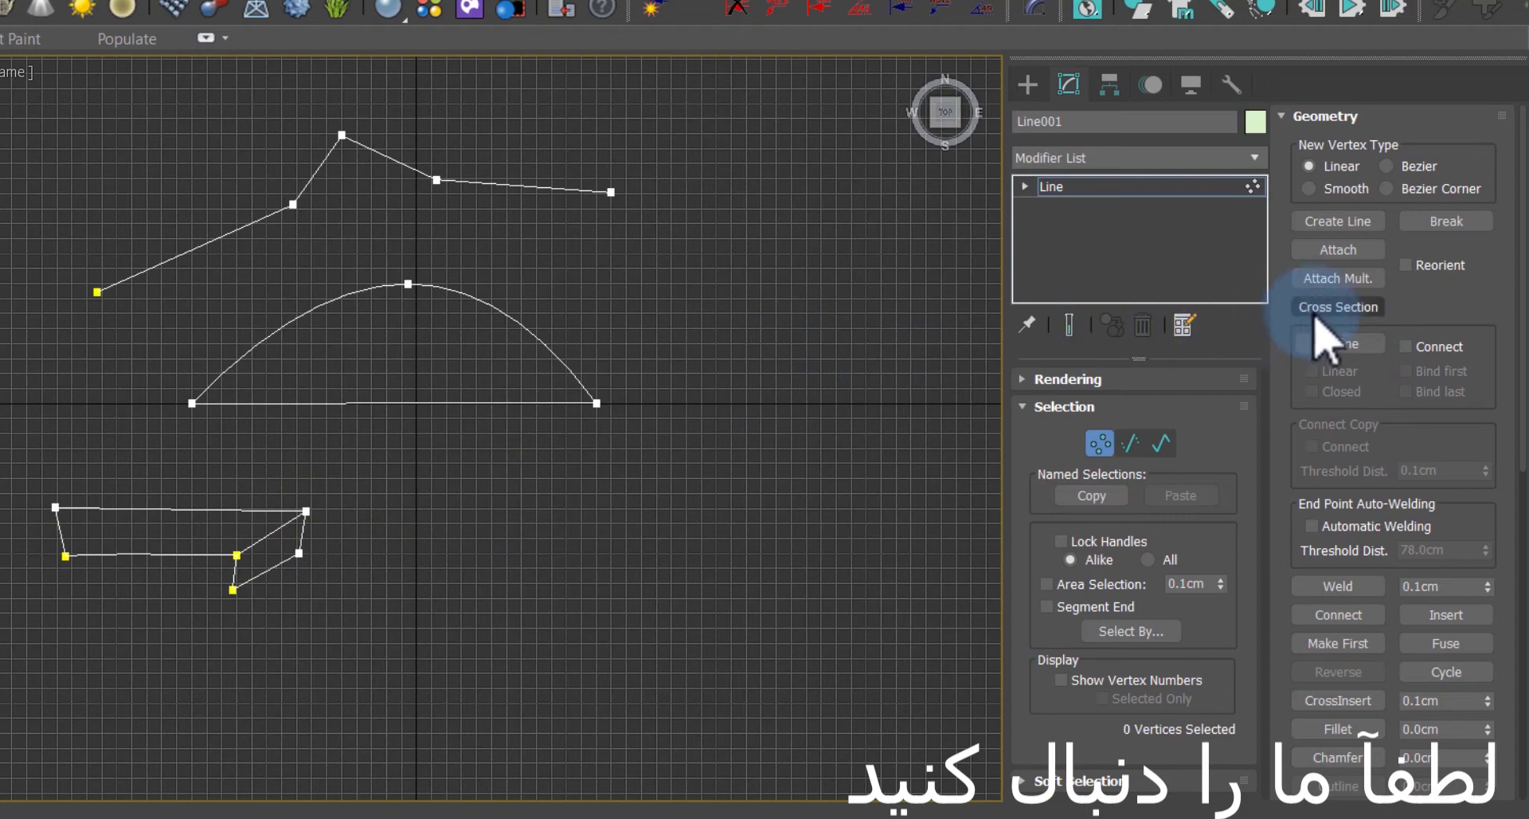
pyautogui.scroll(2, 198, 404)
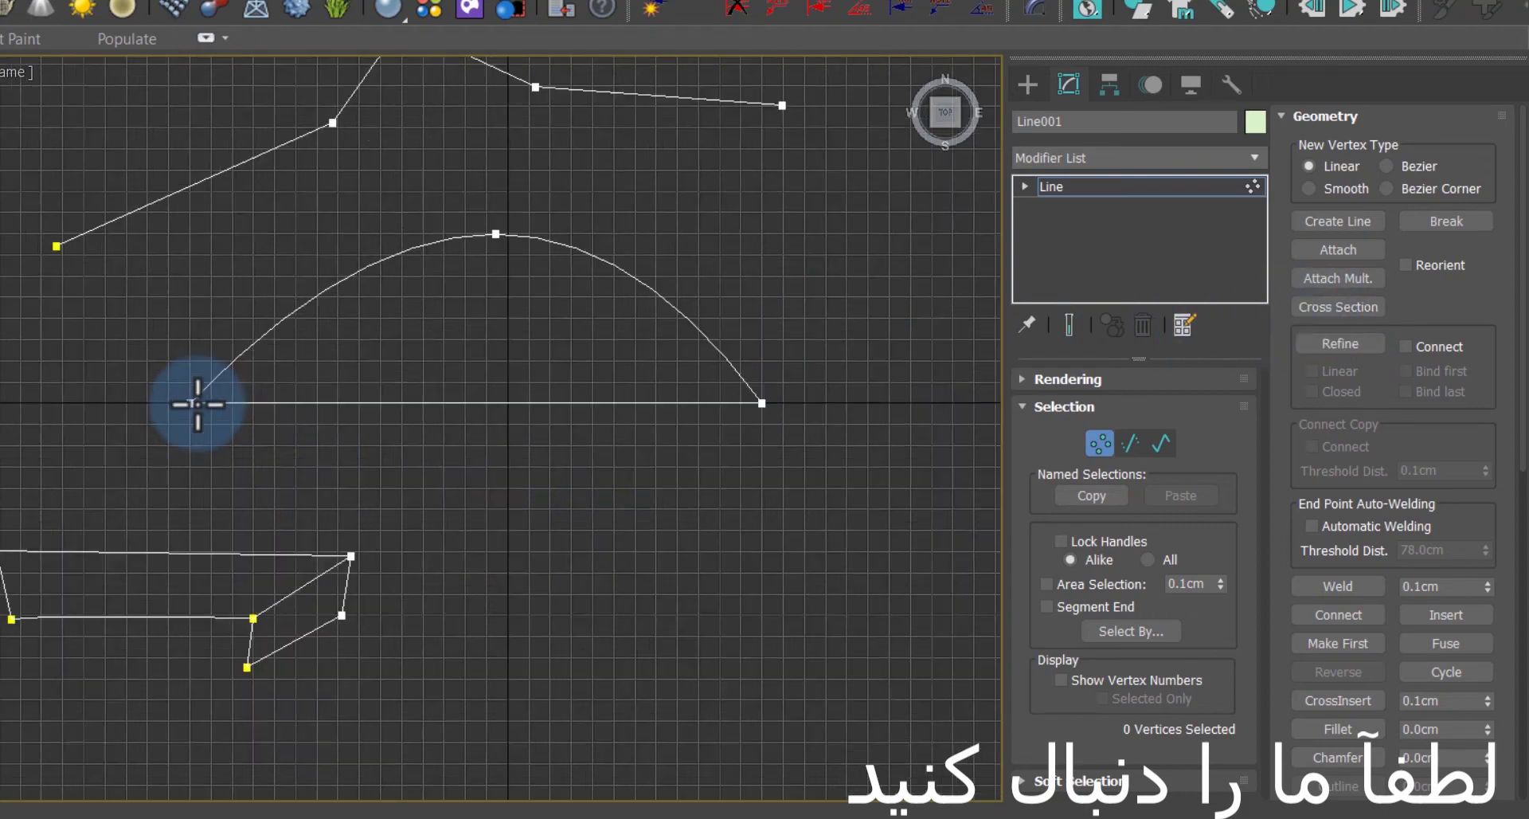
pyautogui.scroll(-2, 478, 450)
pyautogui.scroll(2, 273, 409)
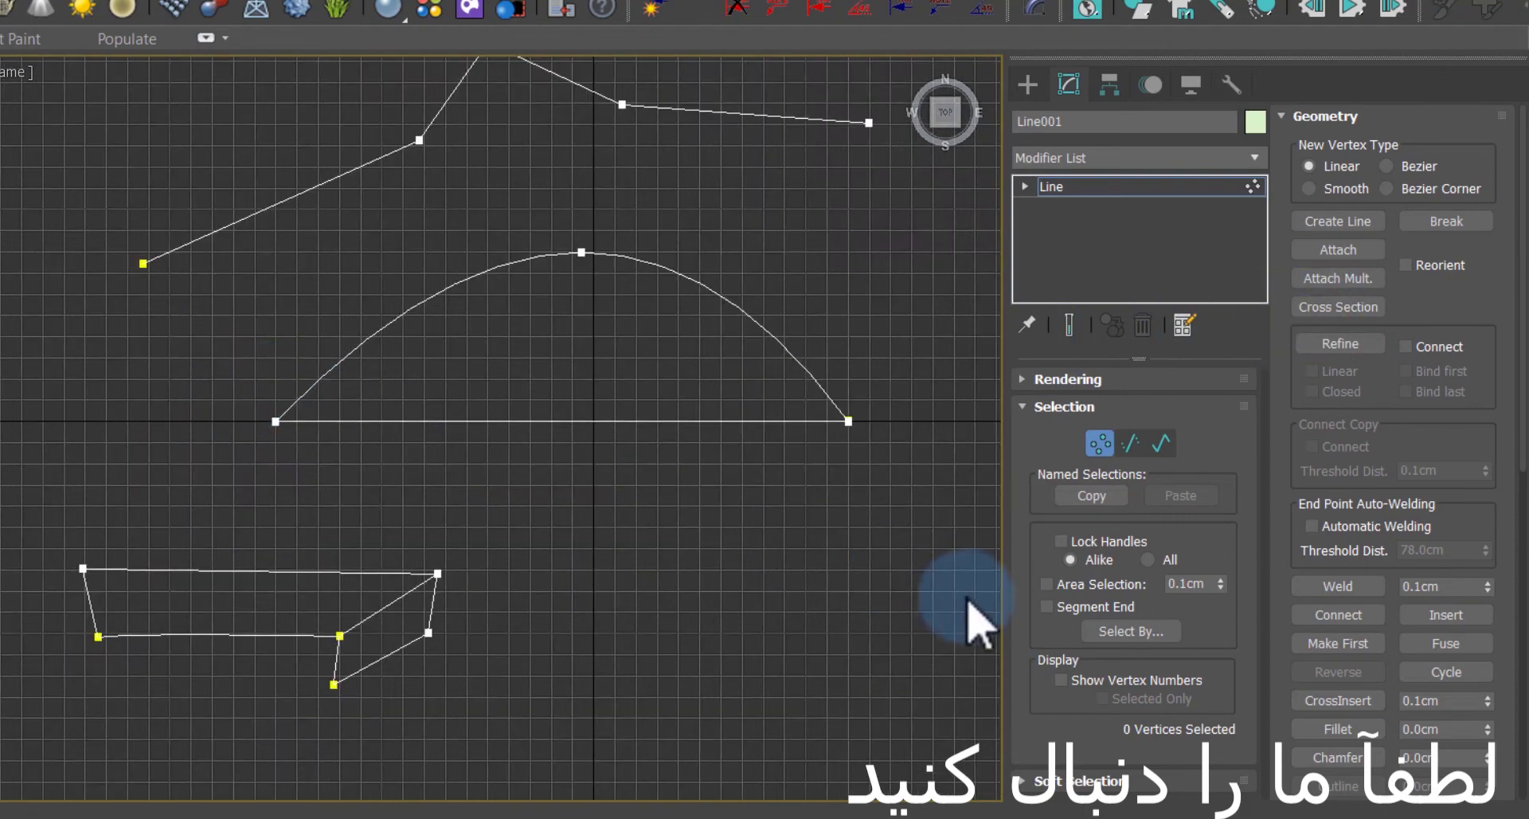
pyautogui.click(1362, 349)
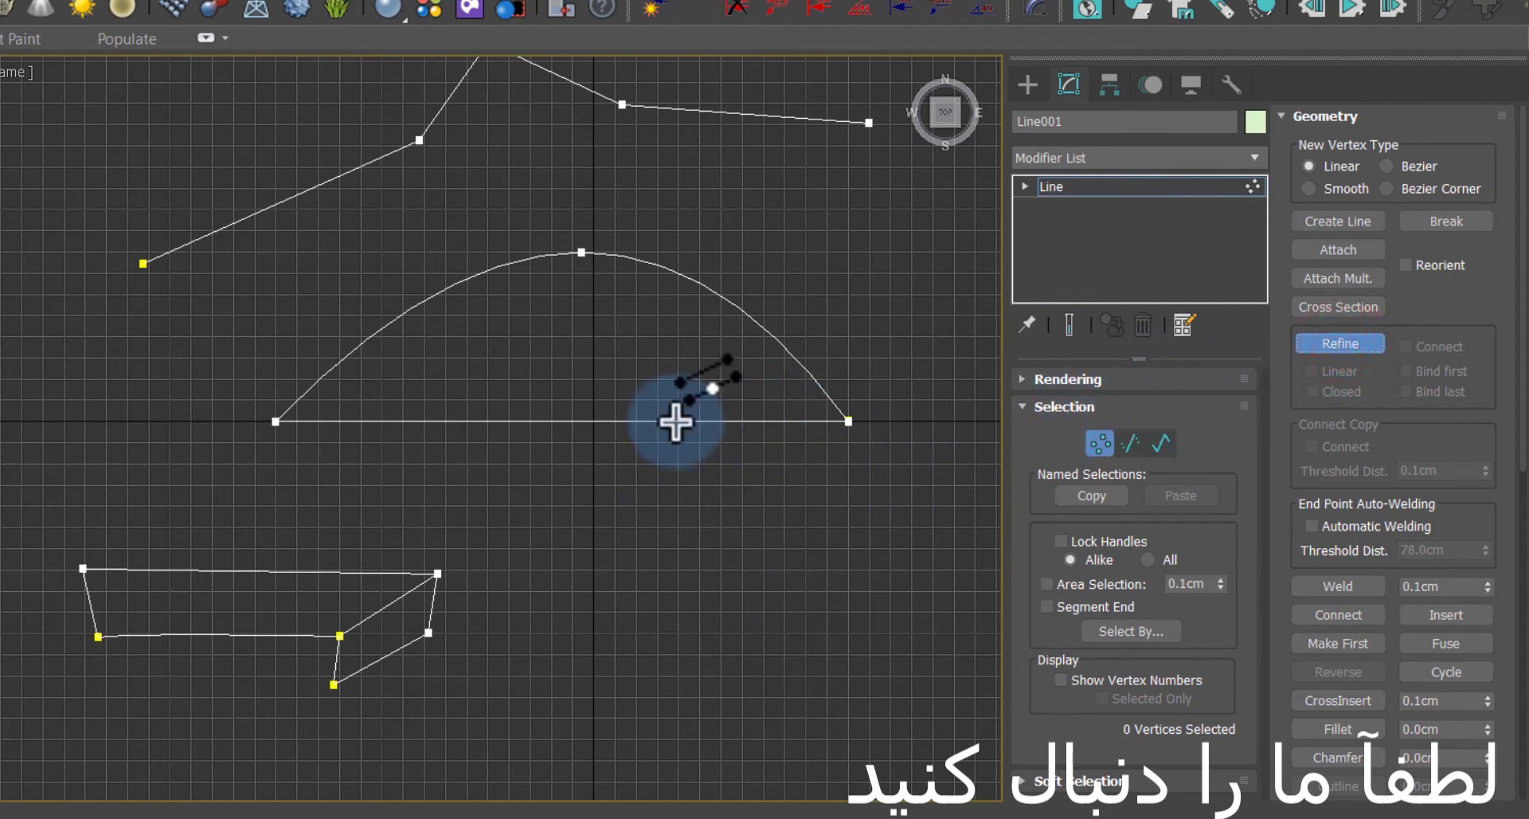
pyautogui.scroll(2, 637, 430)
pyautogui.click(549, 419)
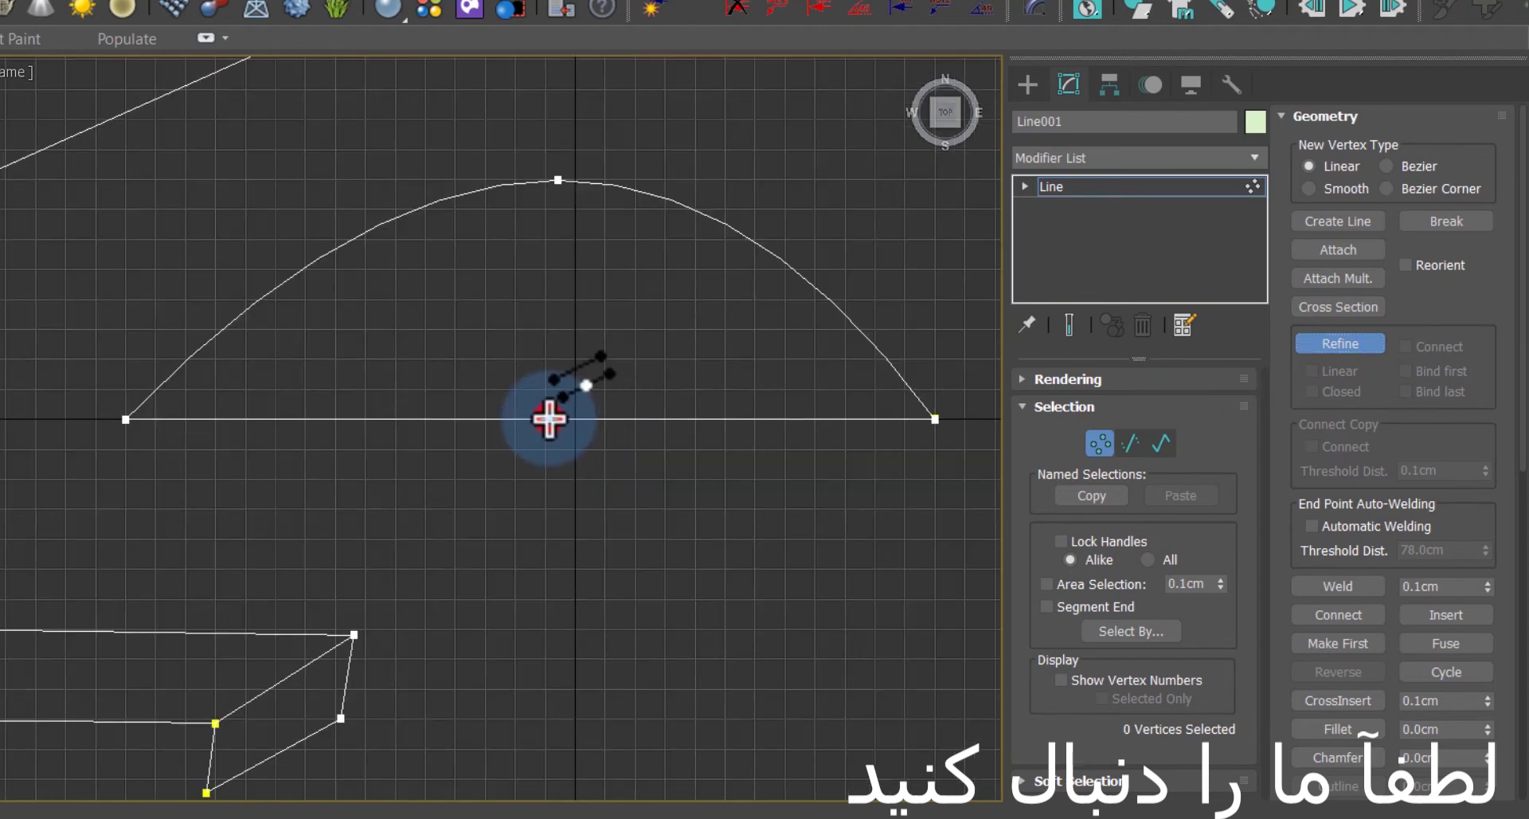
pyautogui.click(746, 418)
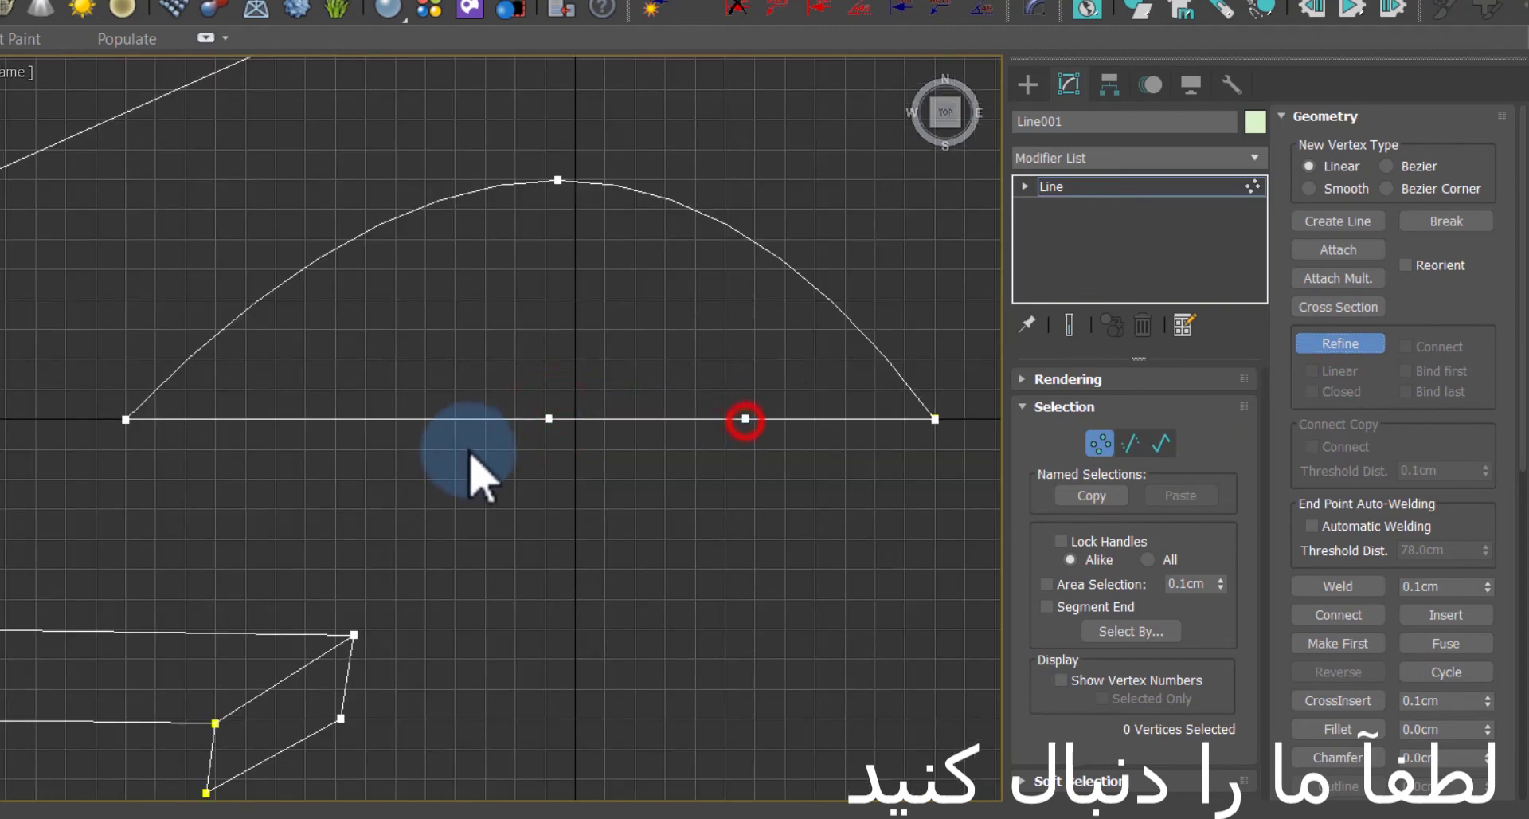
pyautogui.click(328, 419)
pyautogui.rightClick(678, 484)
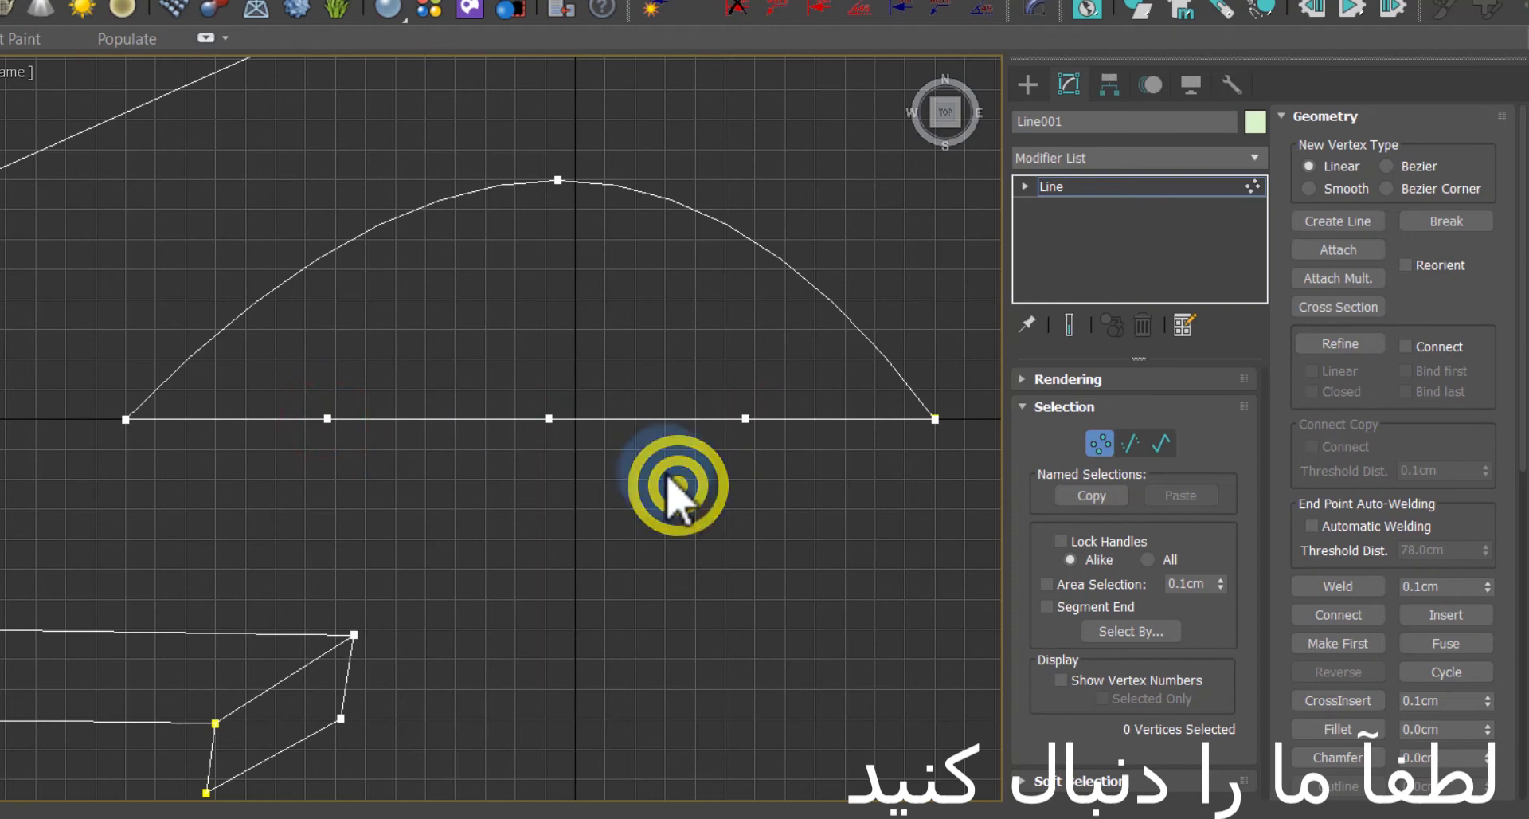
# Step: Move the middle base vertex down and slightly right to curve the base into a downward bulge, then deselect it
pyautogui.moveTo(609, 400); pyautogui.dragTo(529, 495)
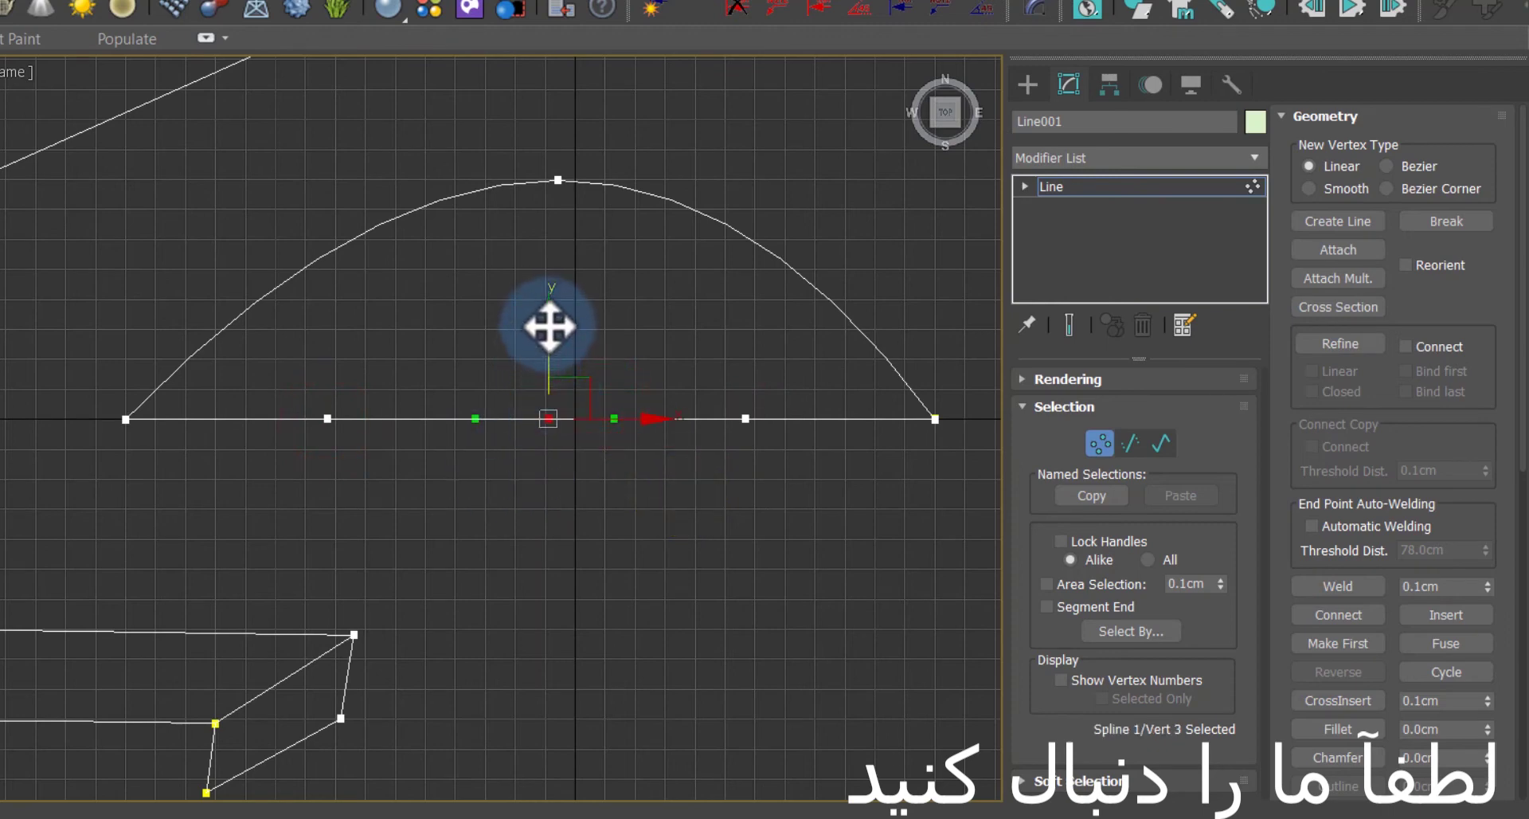
pyautogui.moveTo(550, 327); pyautogui.dragTo(549, 451)
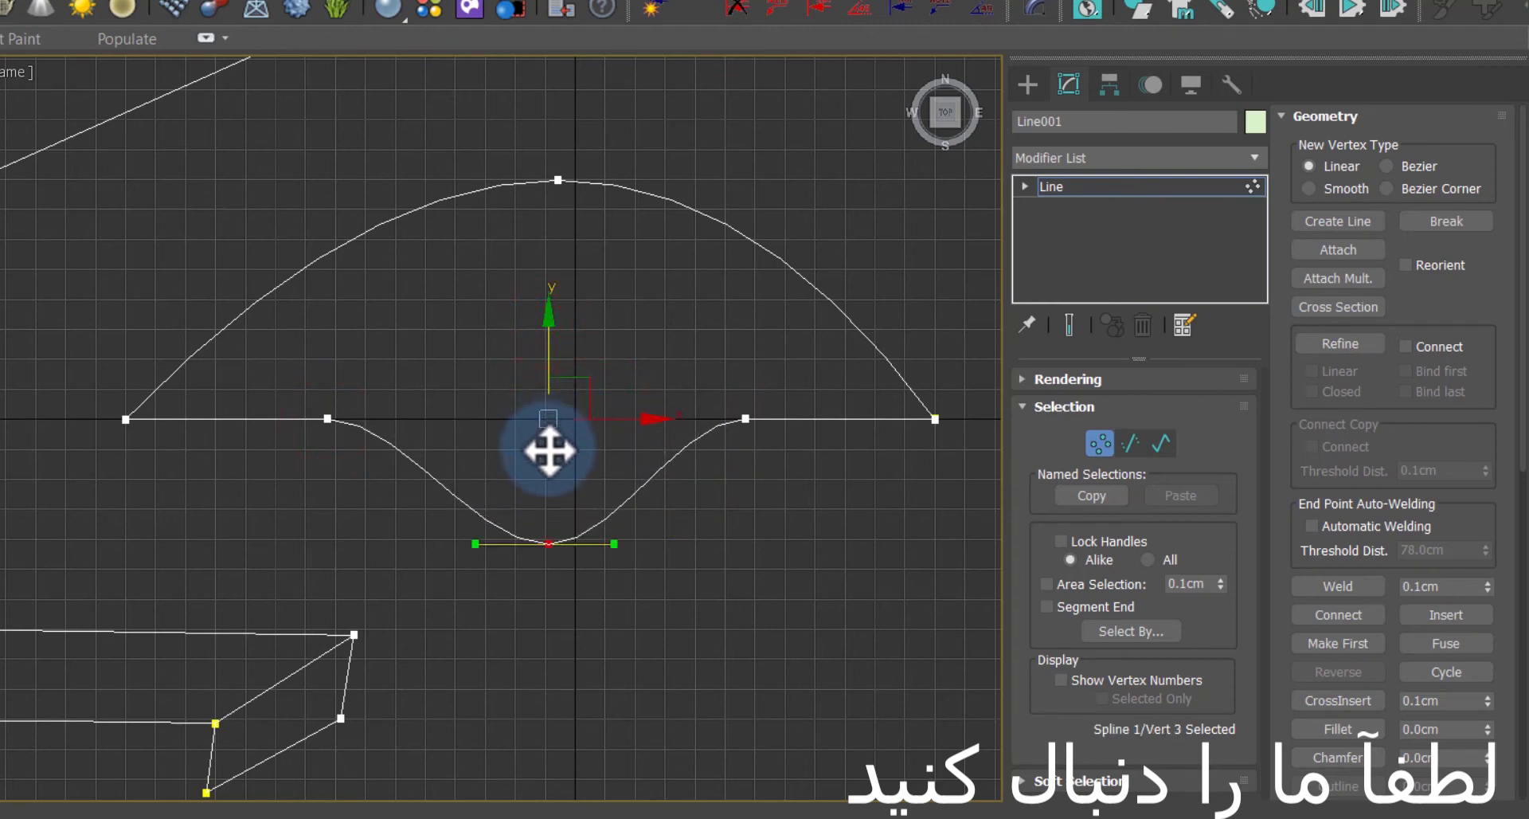
pyautogui.click(820, 529)
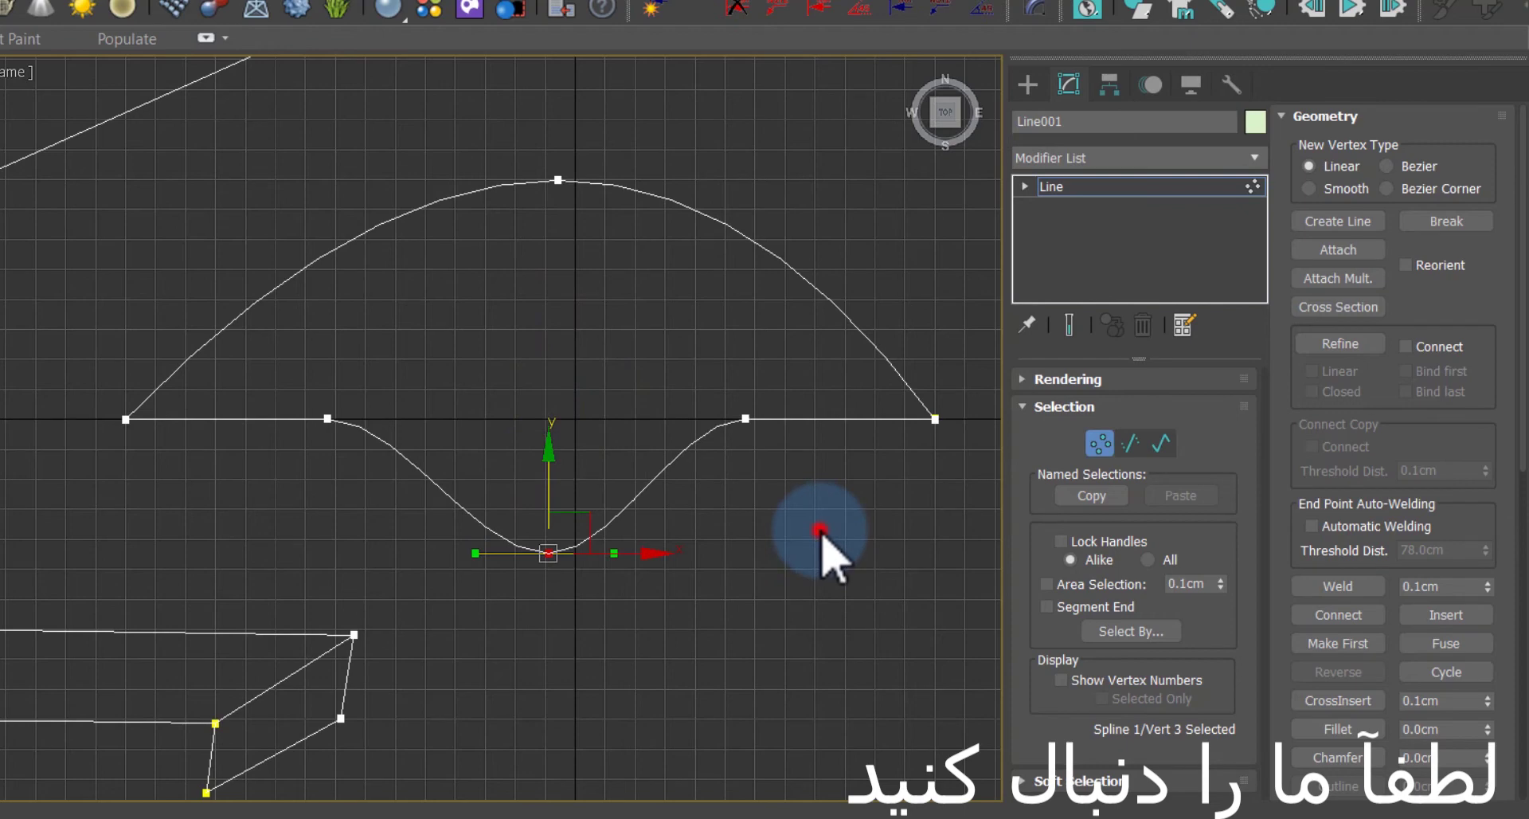
pyautogui.click(552, 552)
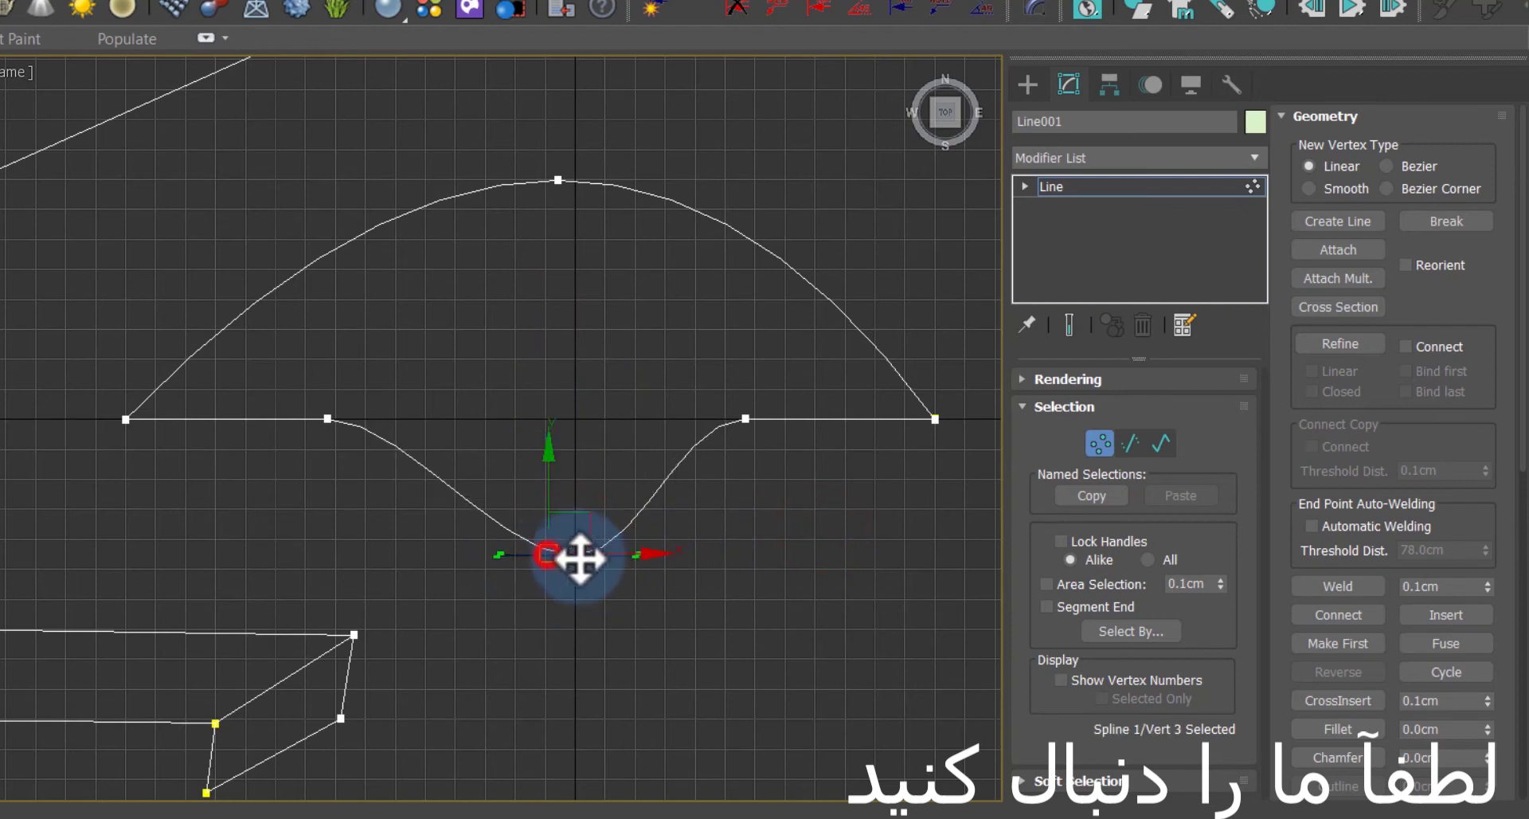
pyautogui.moveTo(579, 560); pyautogui.dragTo(593, 556)
pyautogui.click(806, 571)
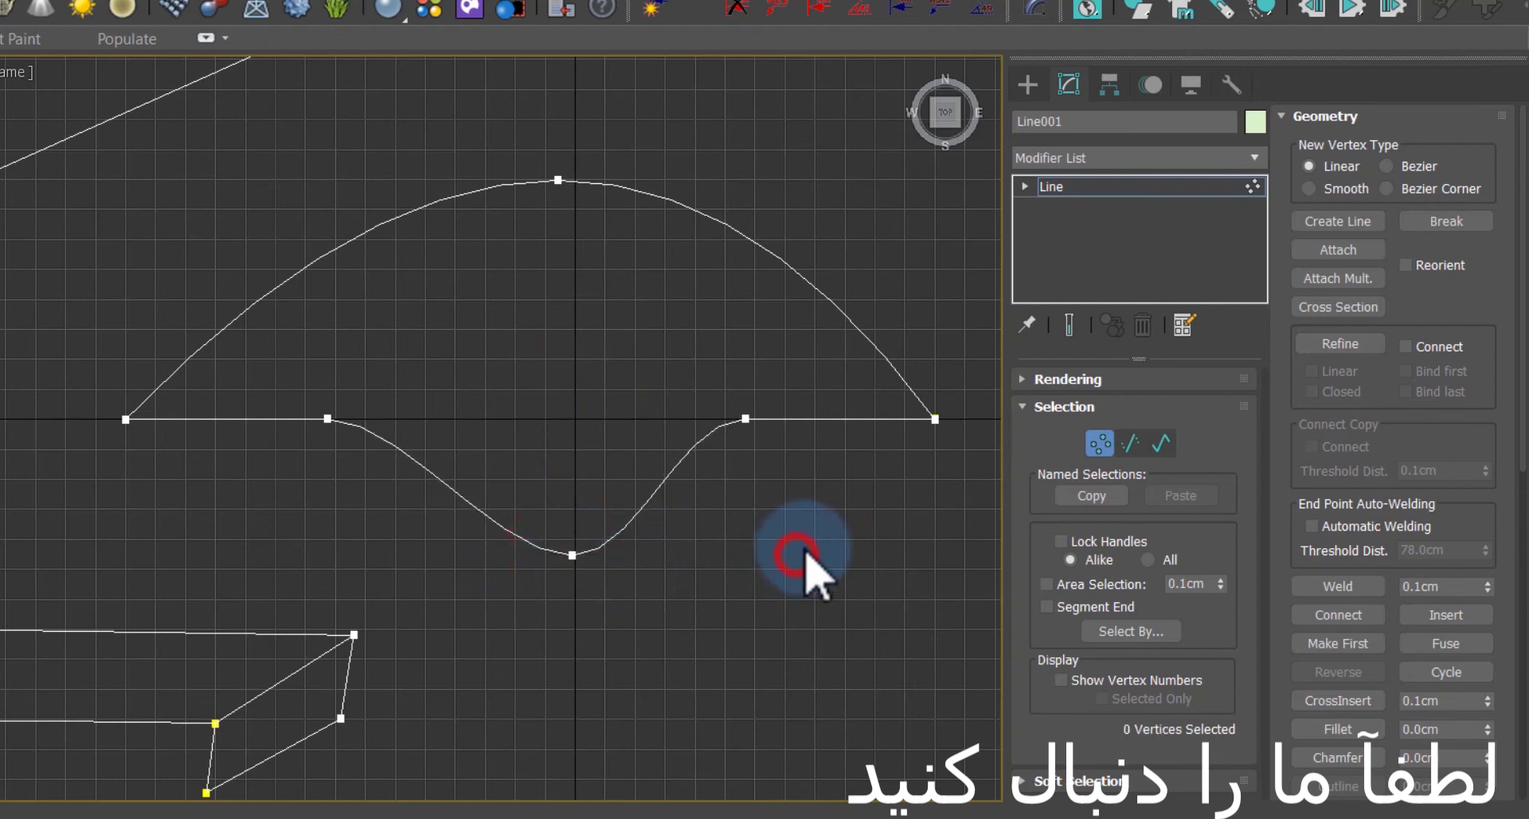
pyautogui.scroll(-3, 319, 354)
pyautogui.scroll(3, 478, 355)
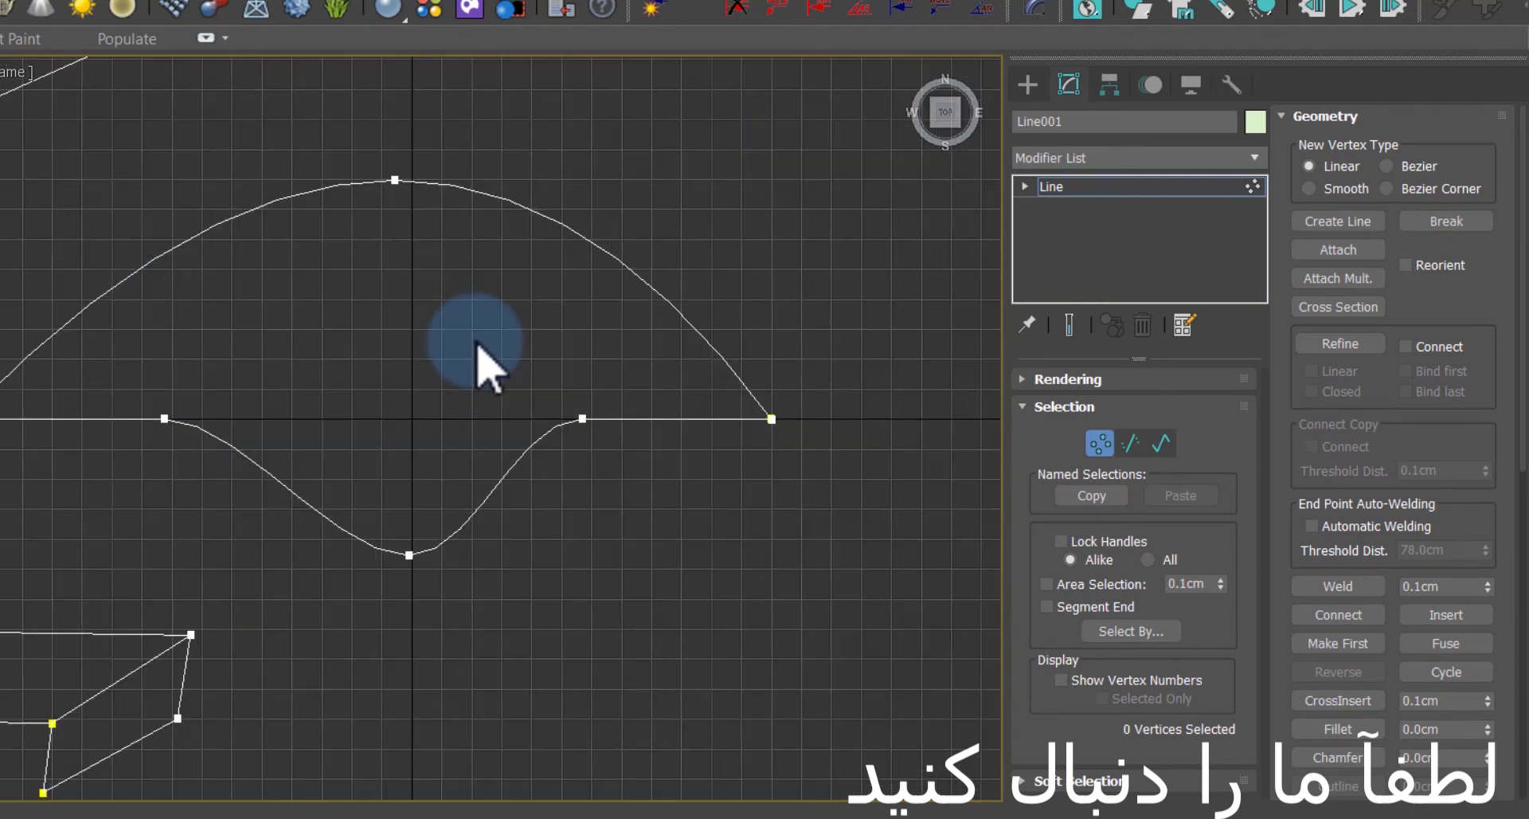
pyautogui.scroll(-2, 481, 358)
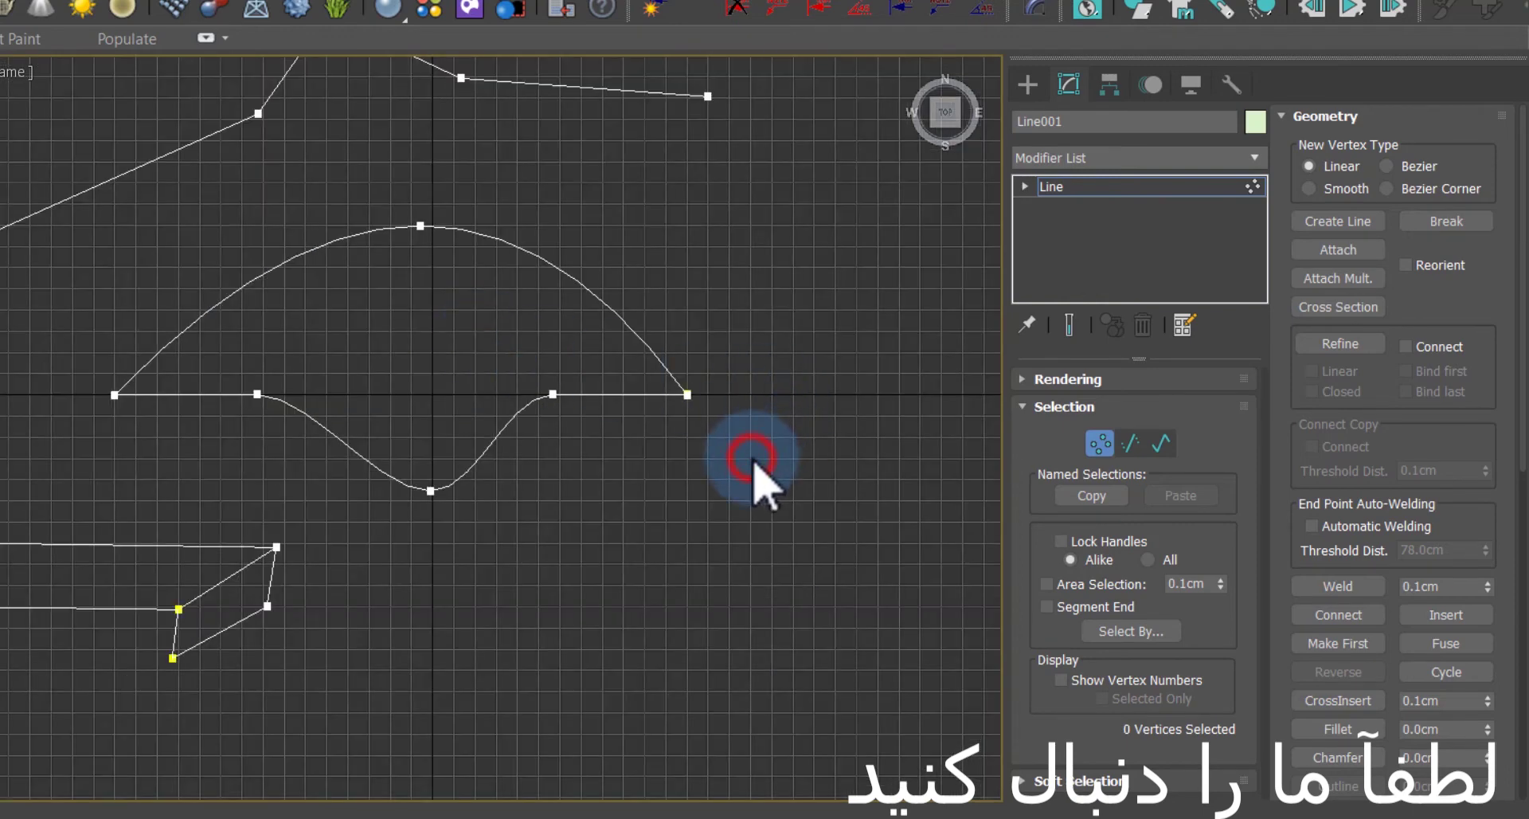
pyautogui.scroll(-1, 1415, 417)
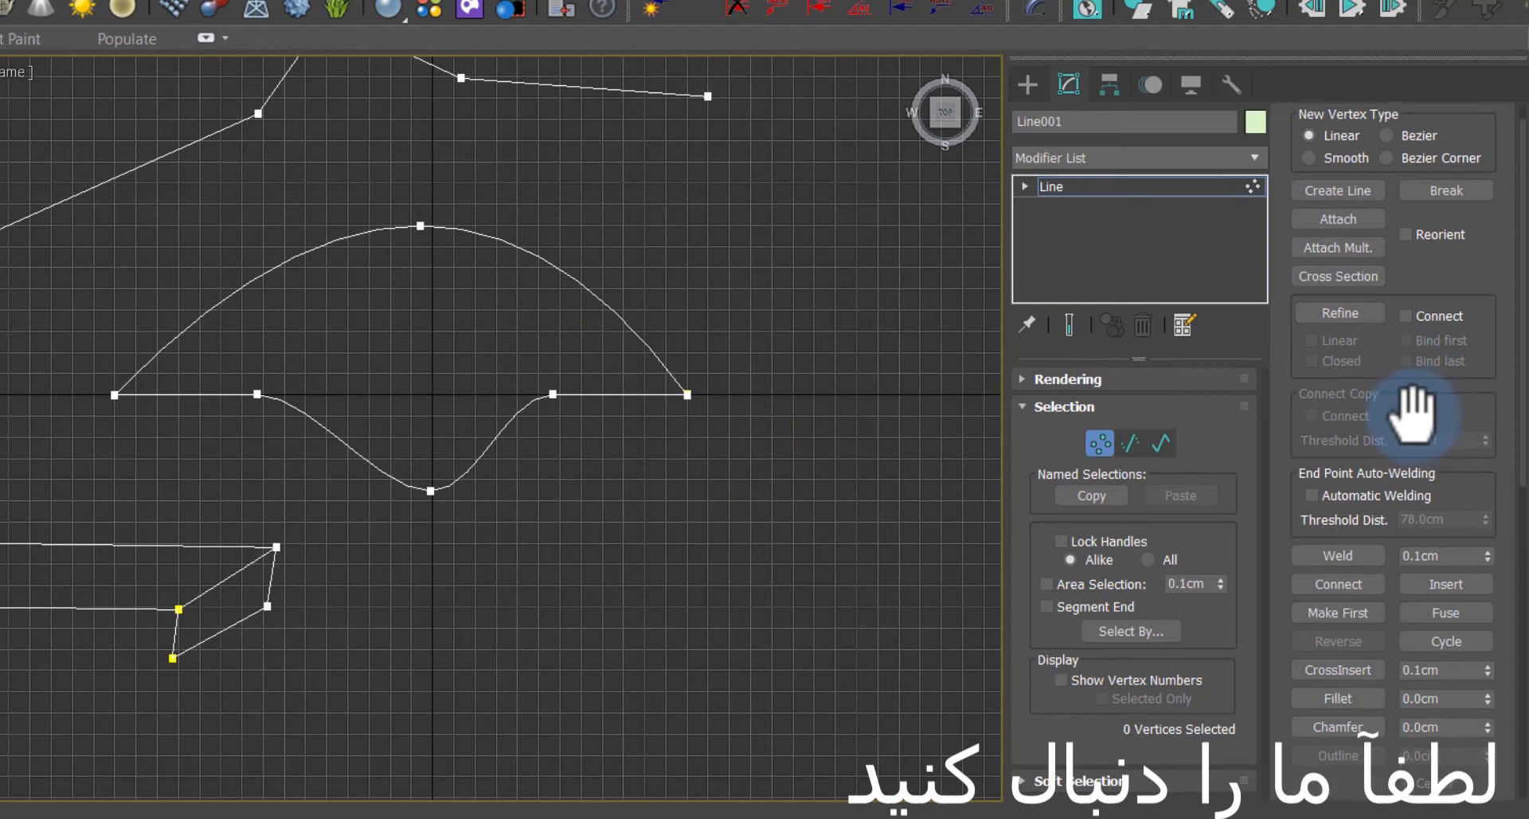
# Step: Examine the vertex-level Geometry tools, including Break, and the vertices of the arch and its neighbouring splines
pyautogui.scroll(-2, 1415, 412)
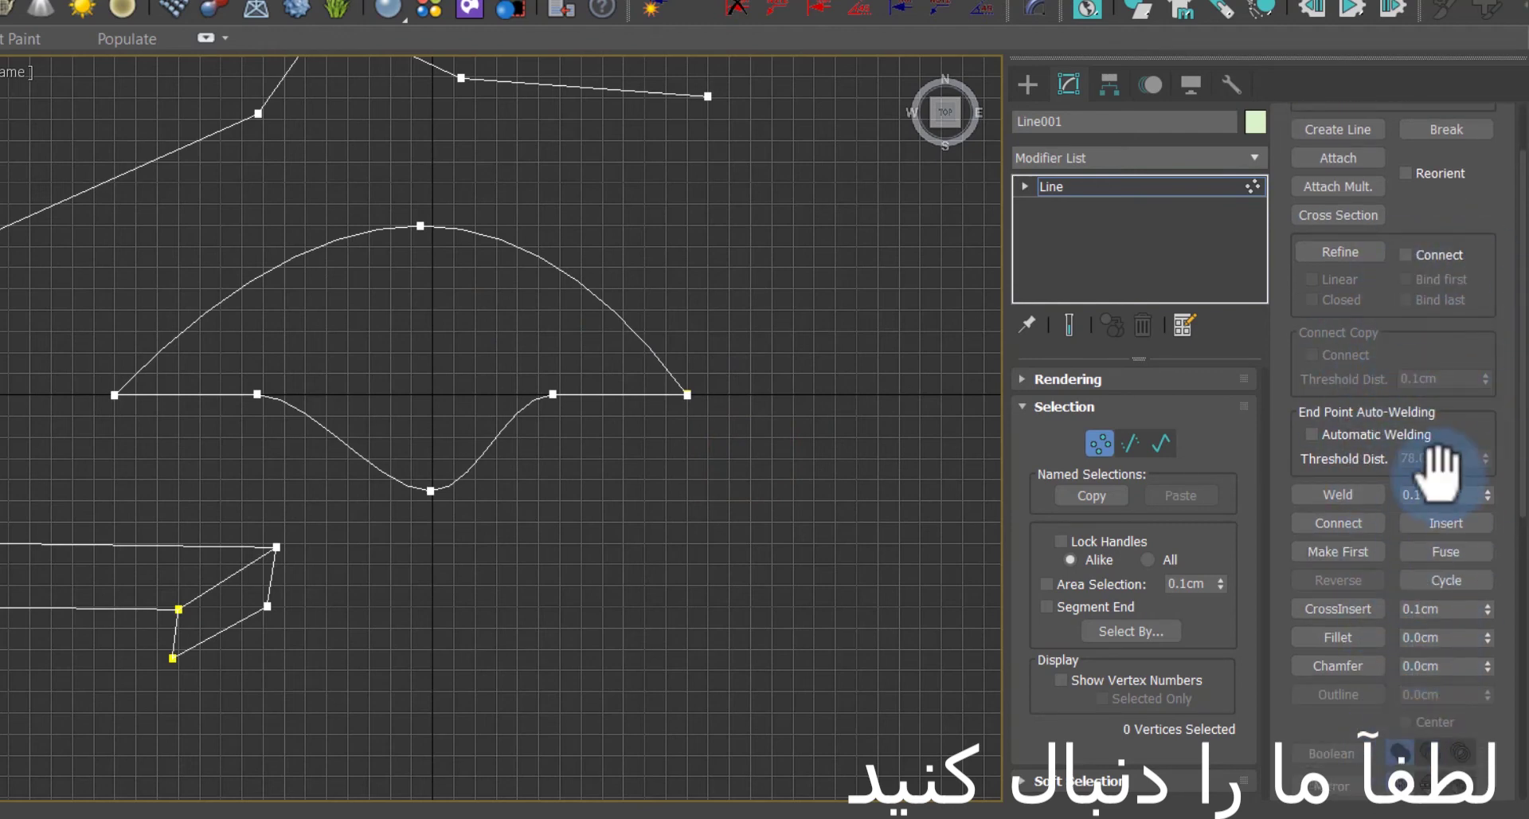
pyautogui.scroll(-5, 1433, 477)
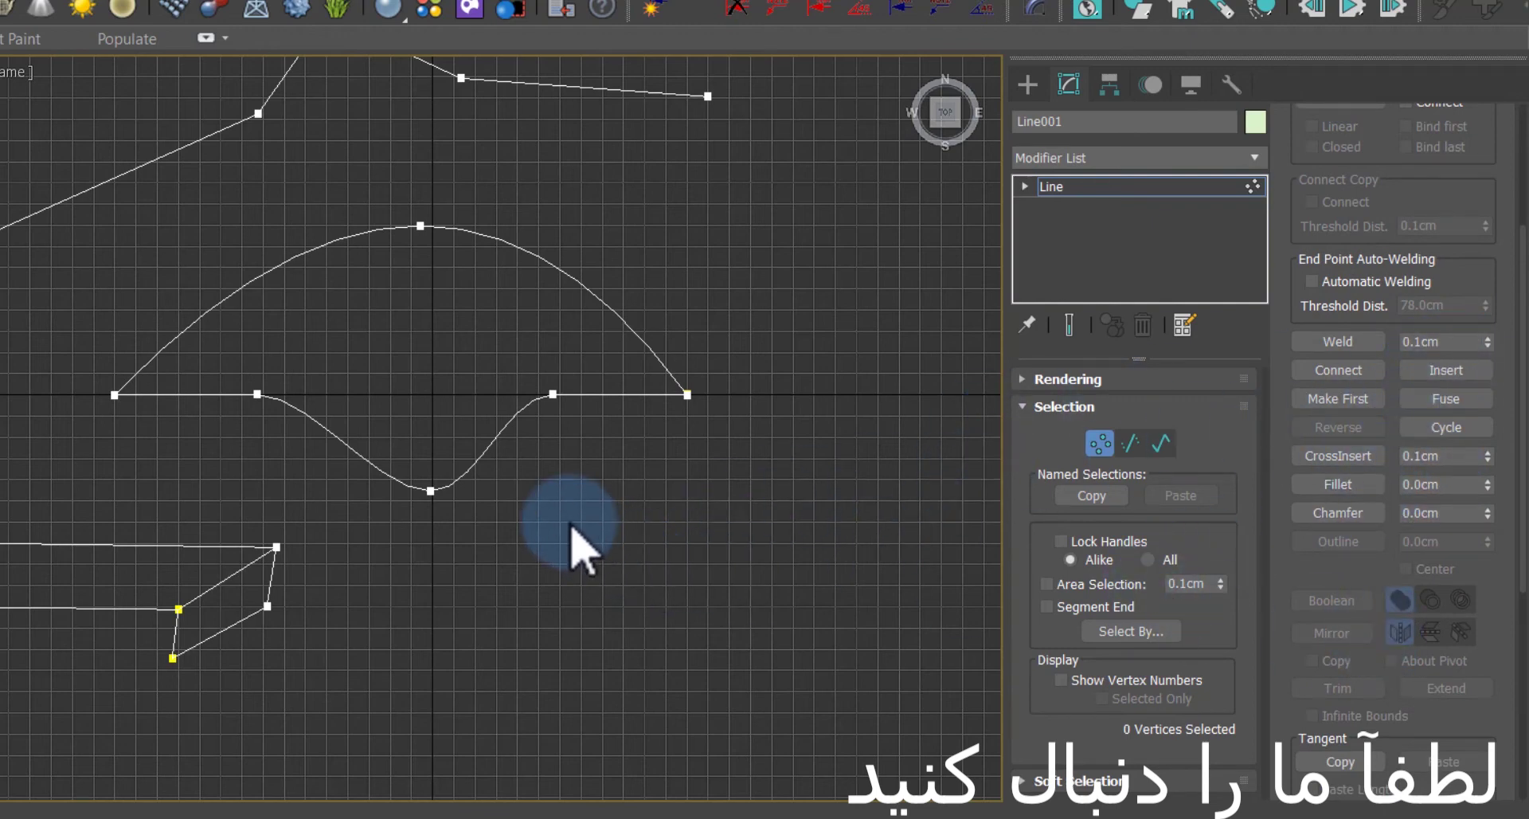
pyautogui.scroll(-2, 614, 505)
pyautogui.scroll(2, 614, 505)
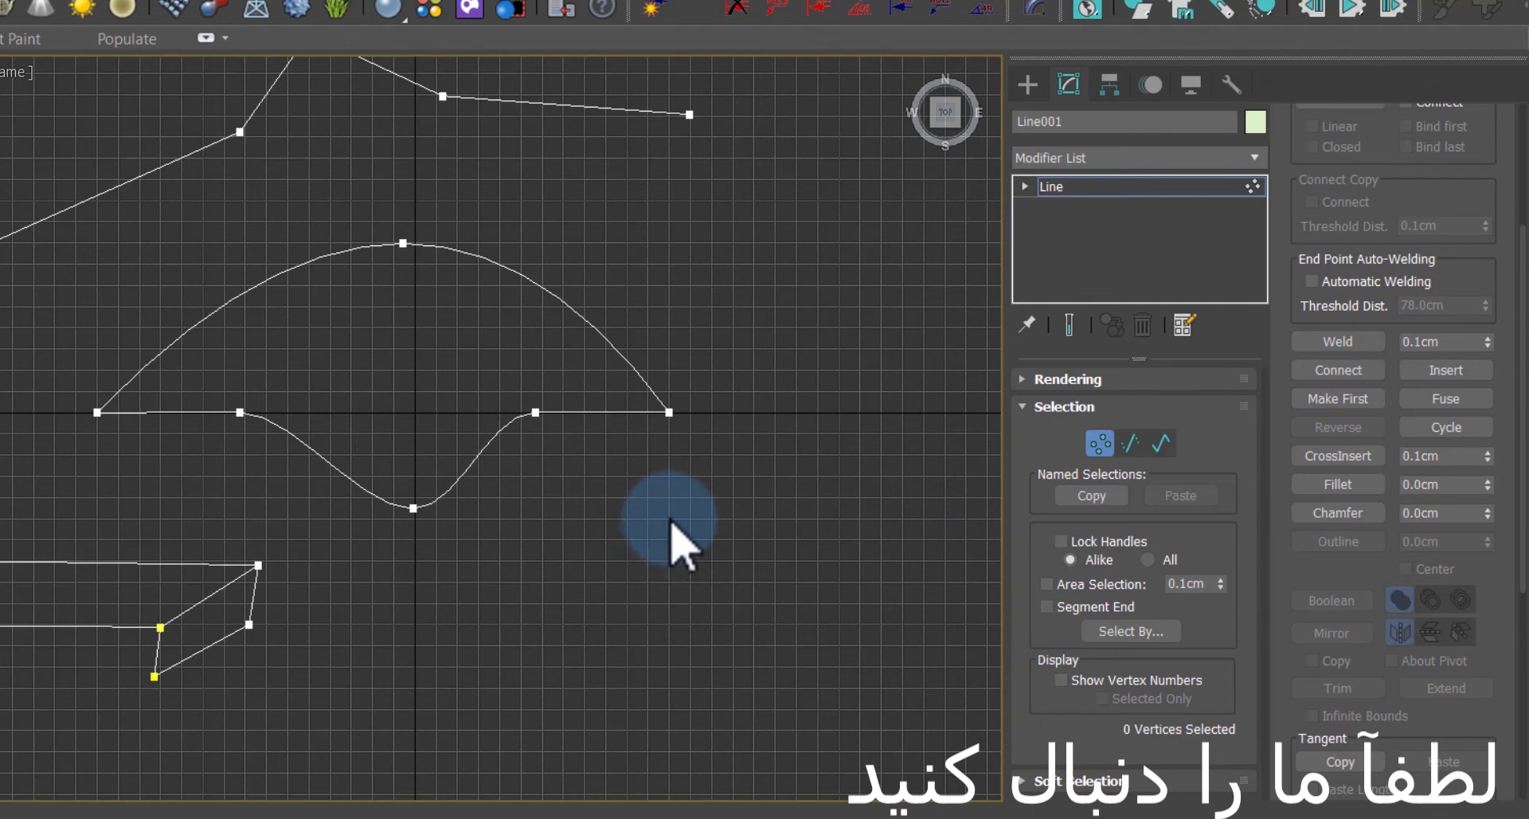
pyautogui.scroll(3, 1461, 315)
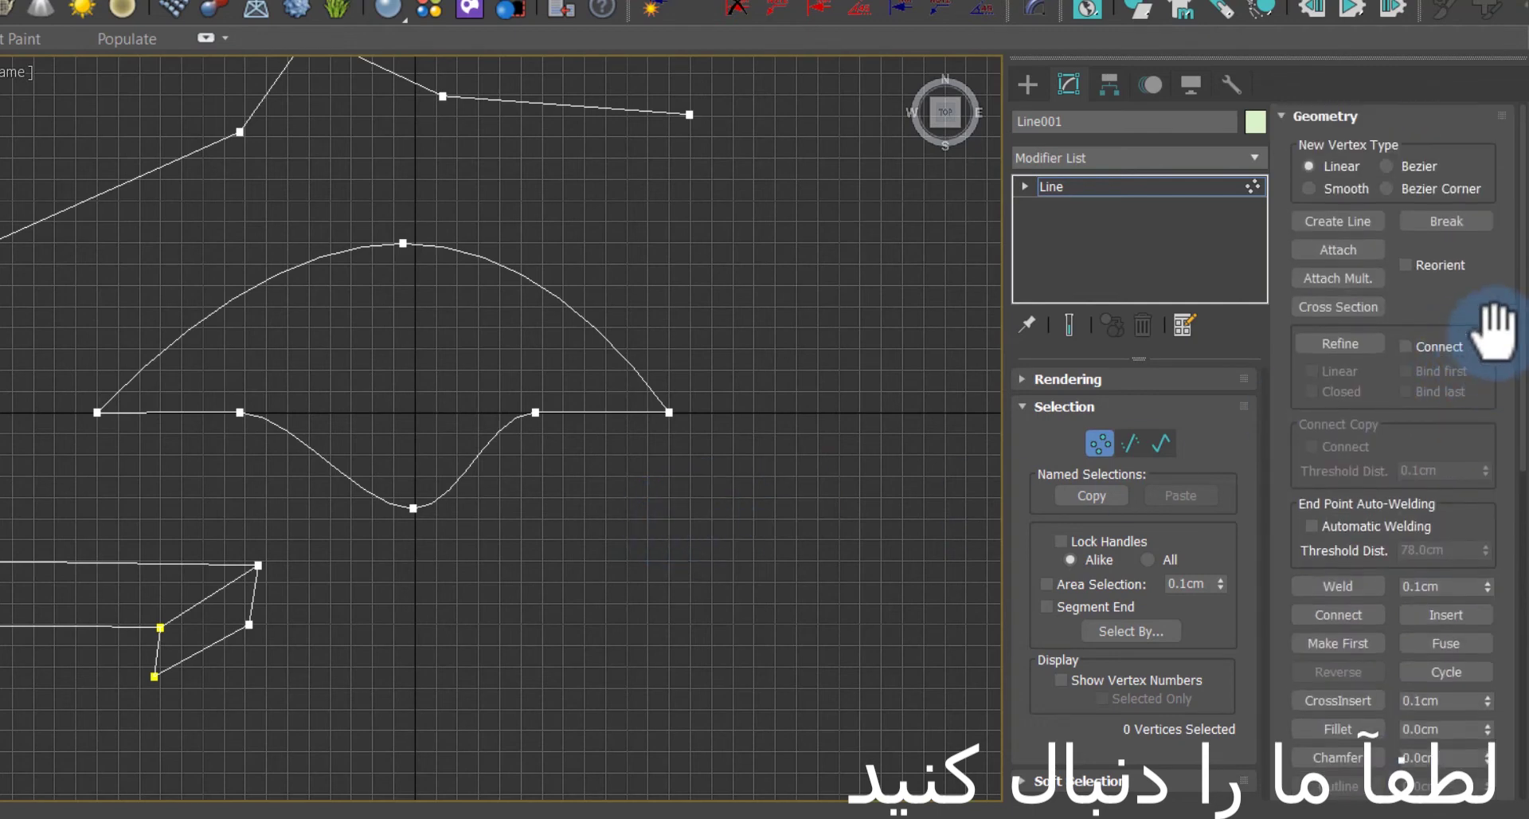
pyautogui.click(1438, 223)
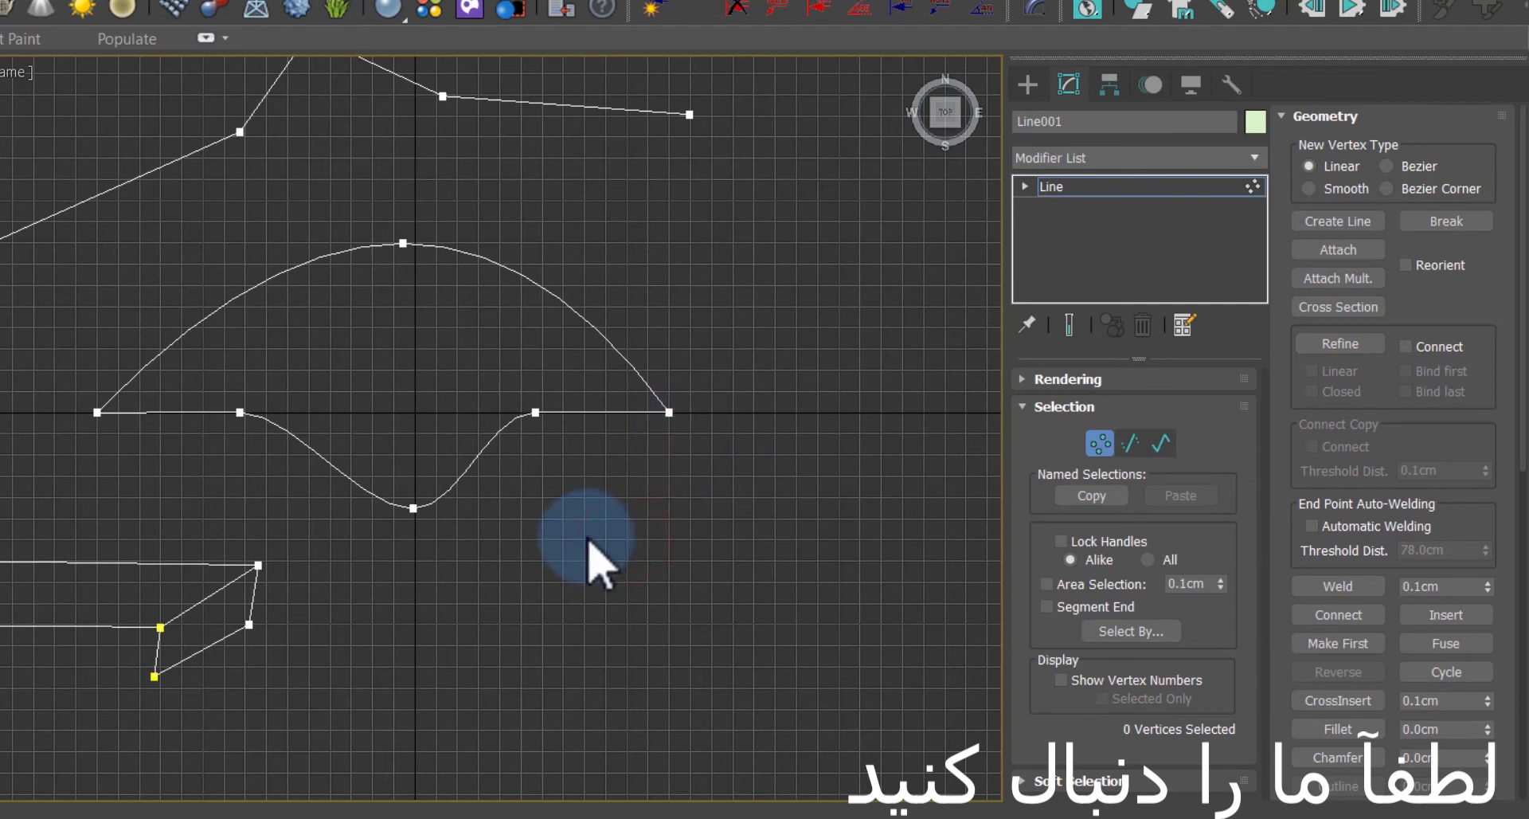
pyautogui.scroll(-2, 510, 510)
pyautogui.scroll(2, 514, 518)
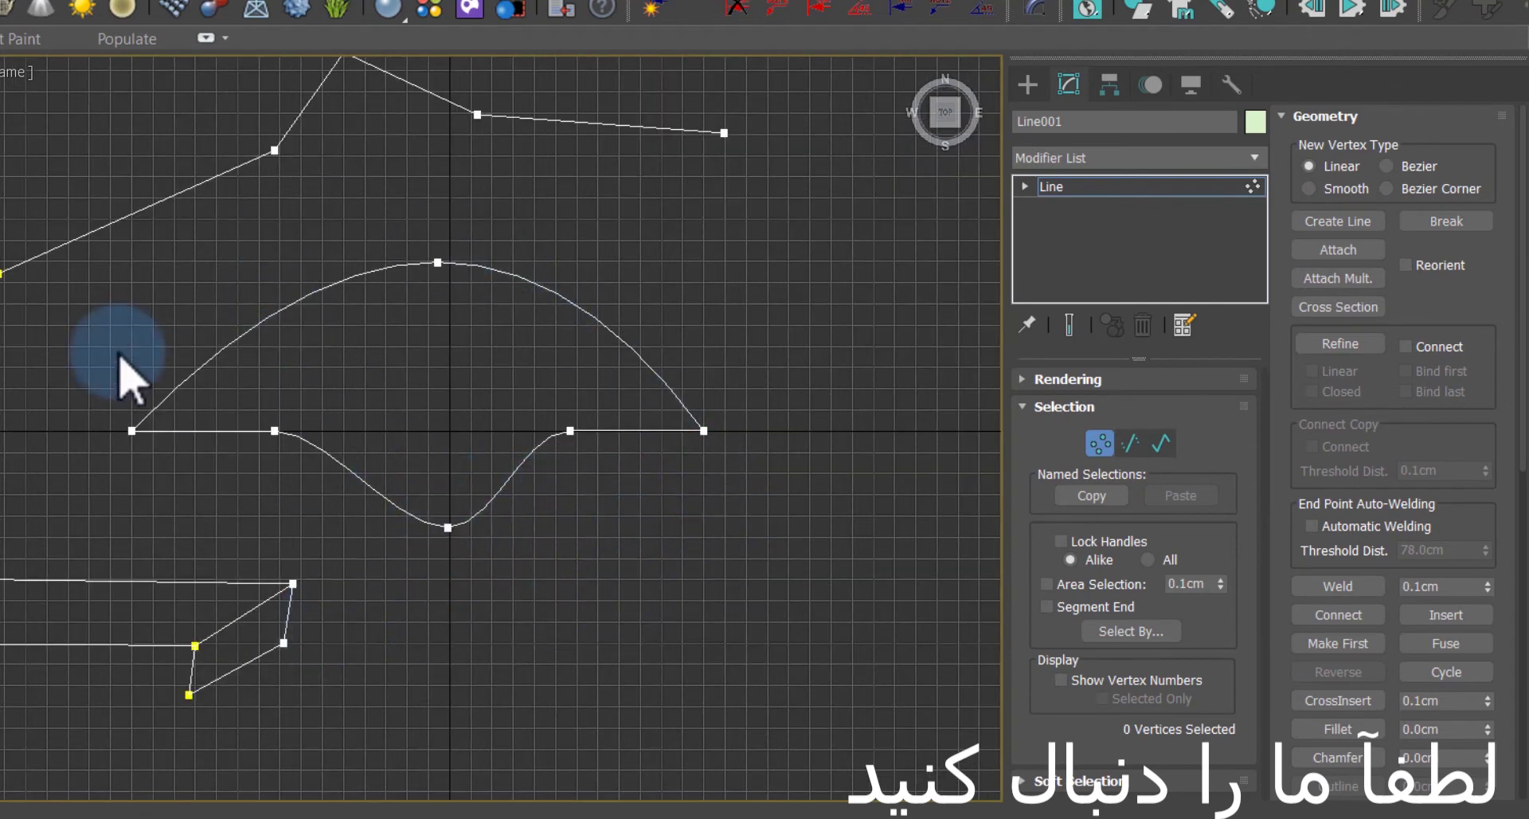
pyautogui.scroll(-2, 276, 271)
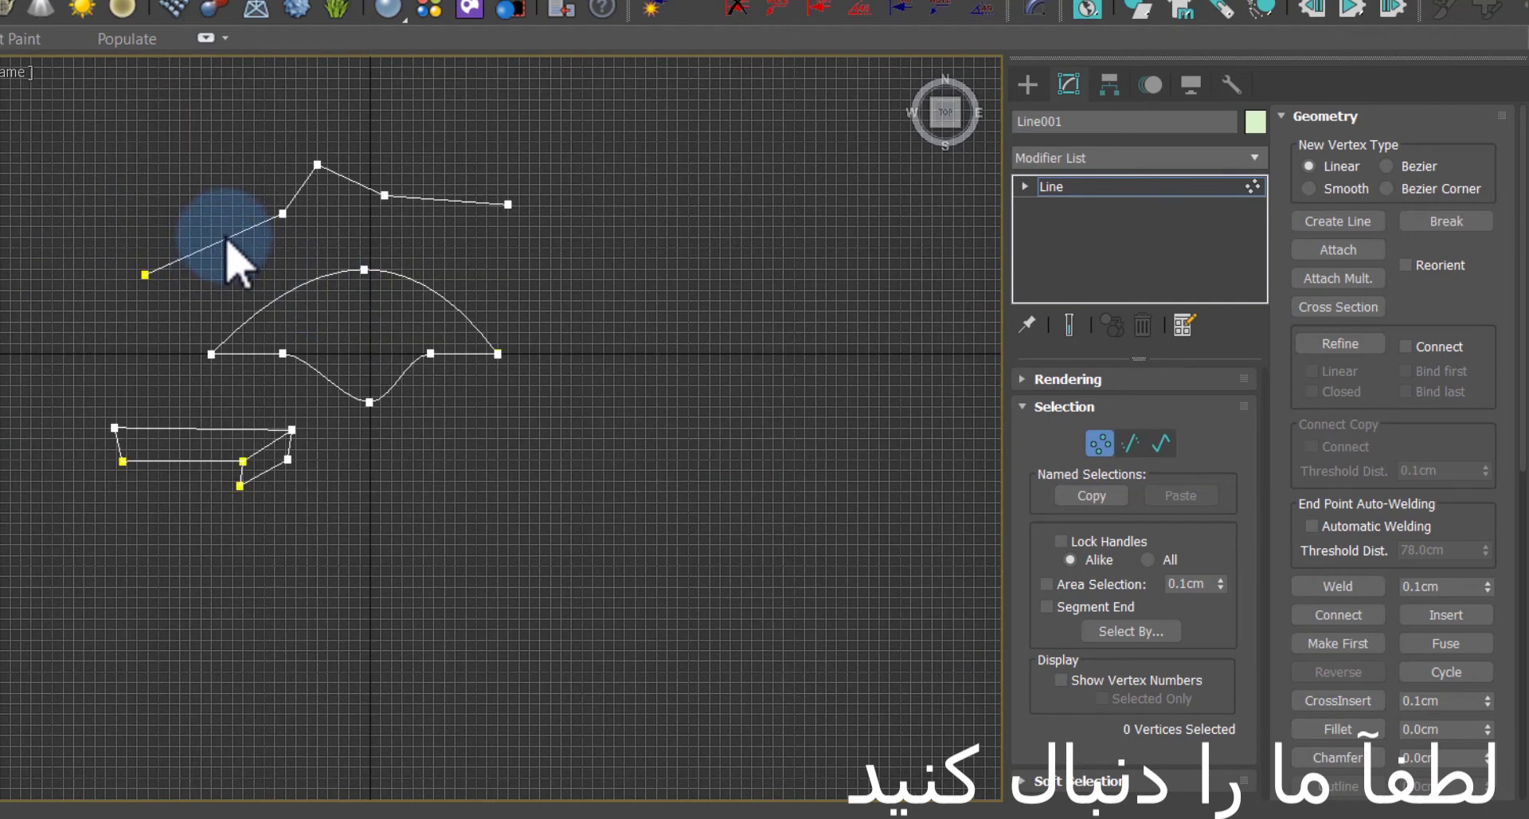
# Step: Inspect the order of the upper open spline's first two vertices by selecting each, then clear the selection
pyautogui.scroll(2, 199, 263)
pyautogui.moveTo(110, 278); pyautogui.dragTo(68, 327)
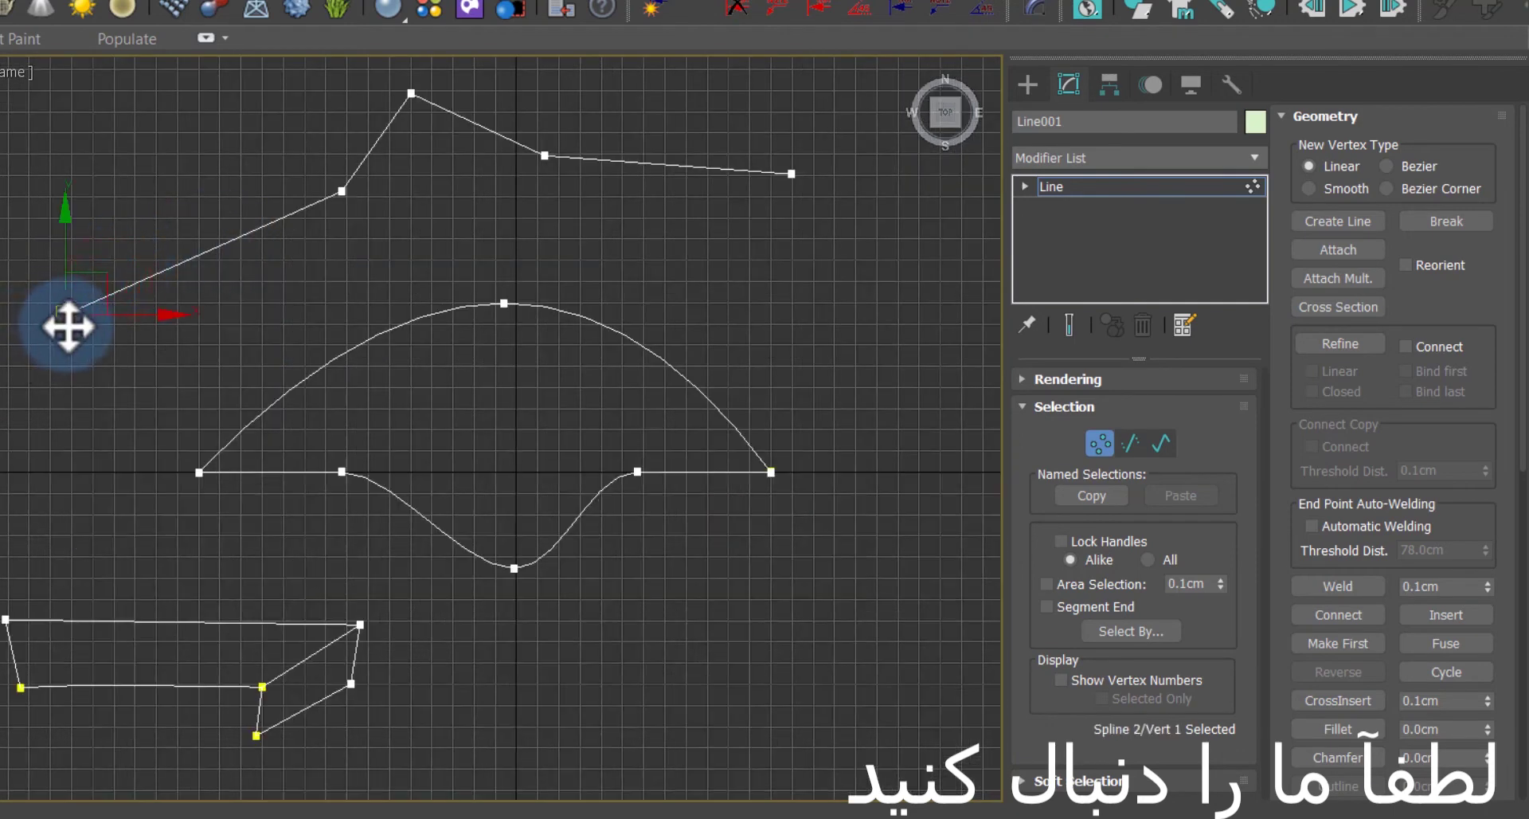
pyautogui.click(301, 284)
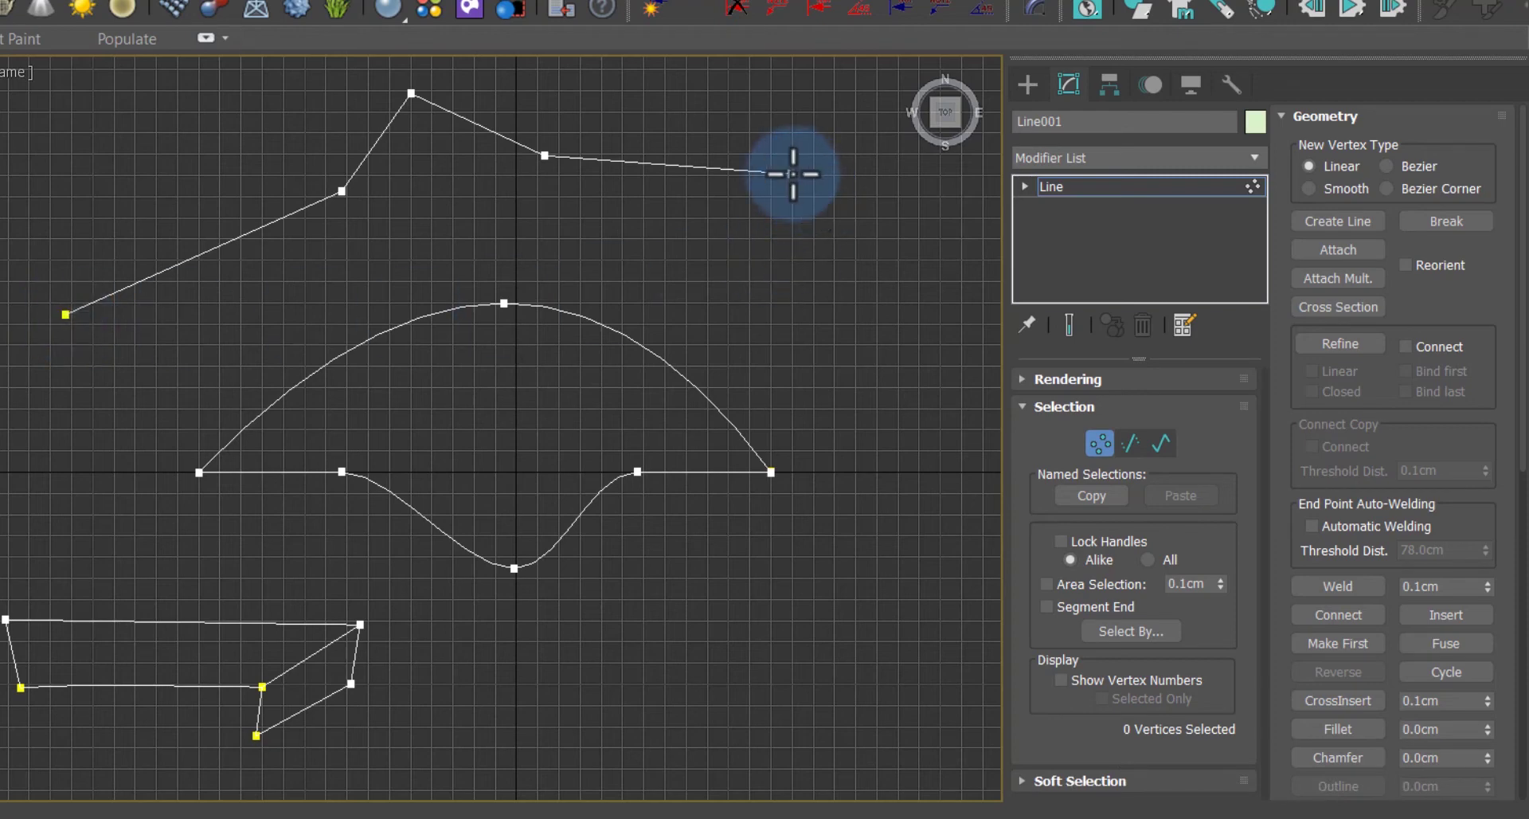
pyautogui.click(65, 315)
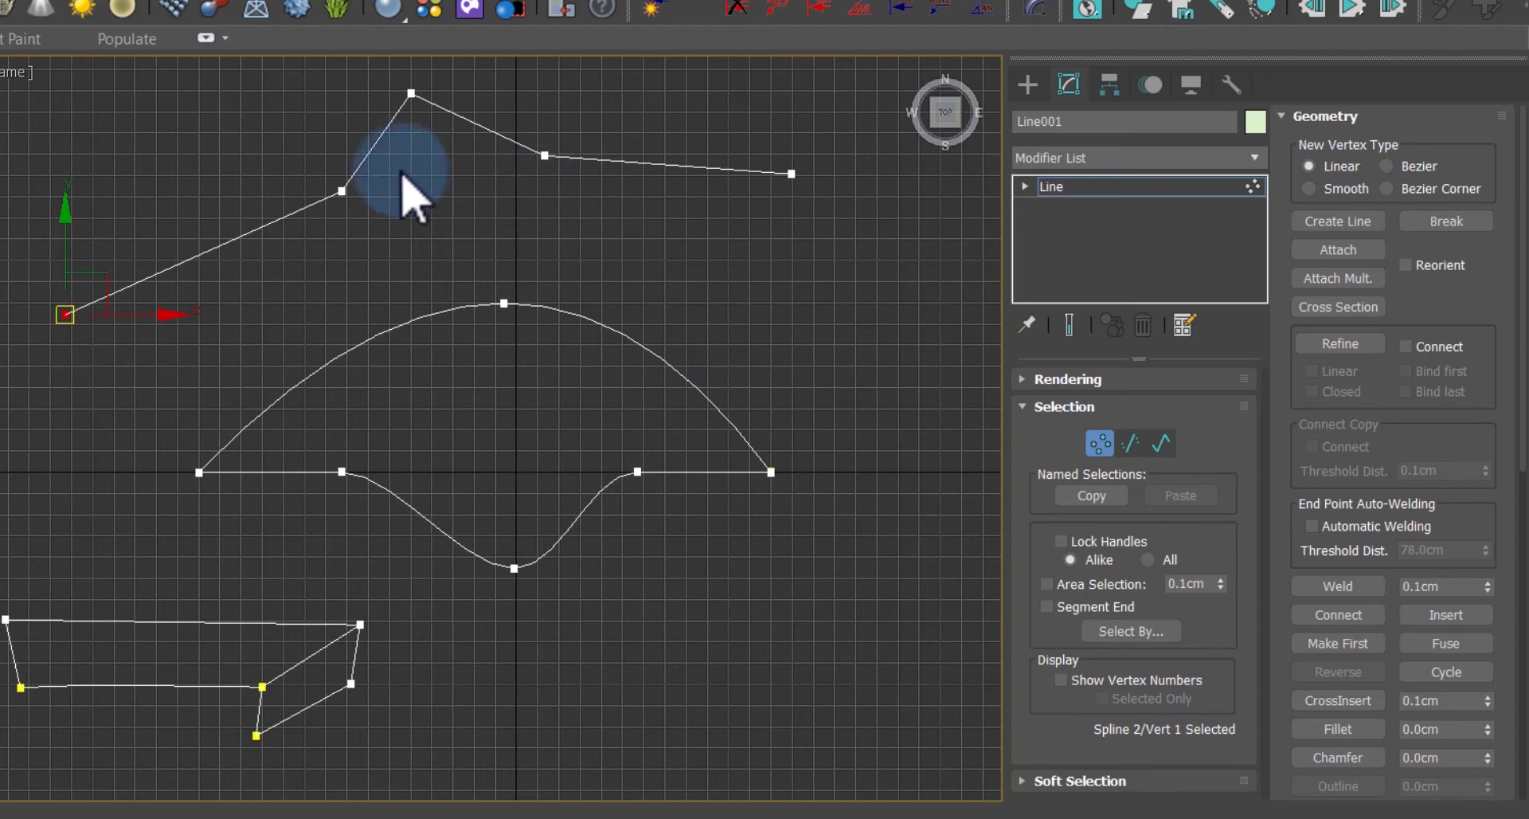
pyautogui.click(342, 192)
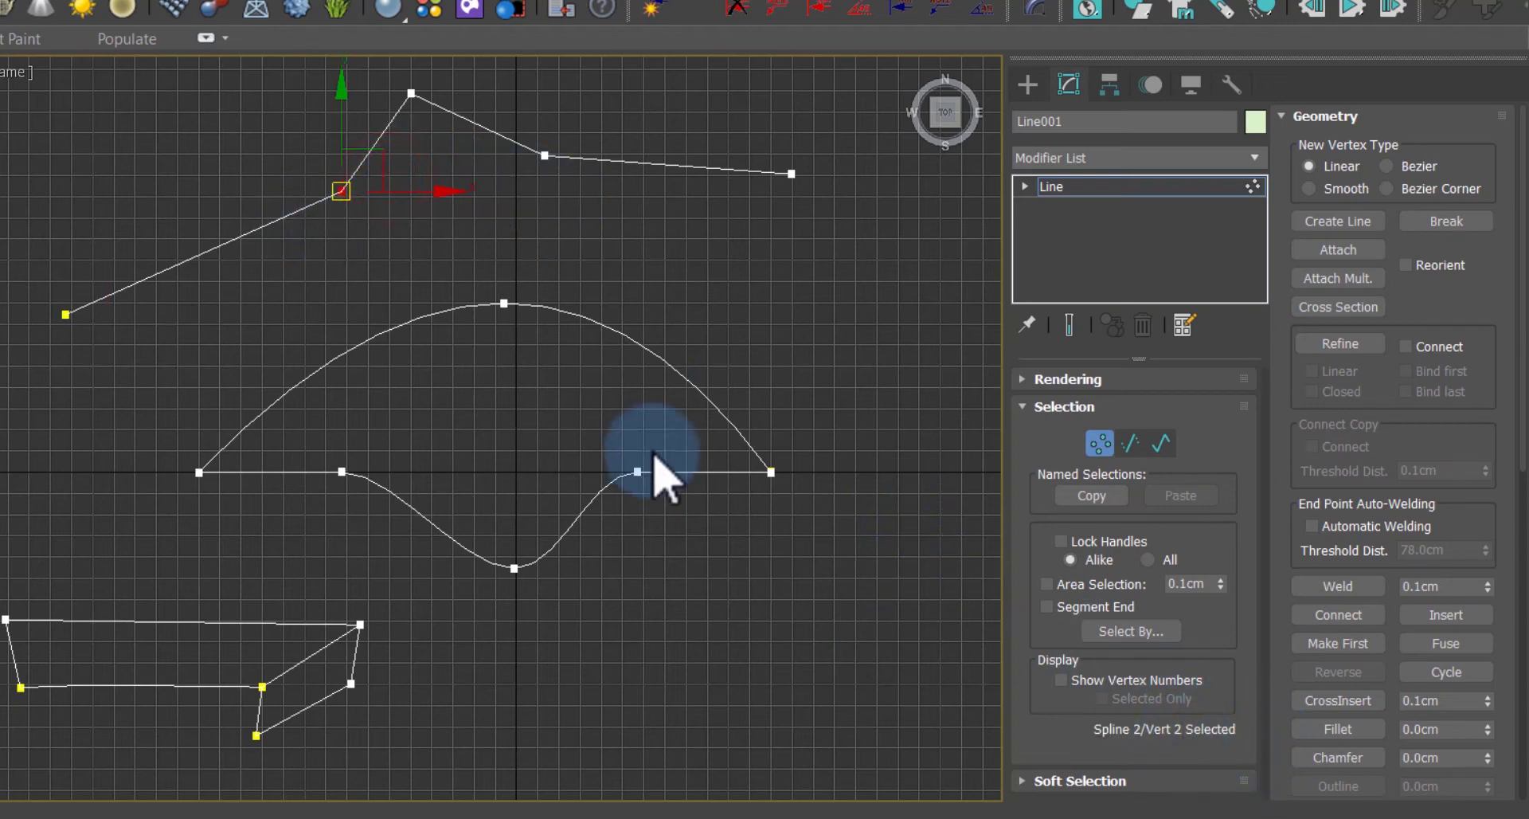
pyautogui.click(745, 332)
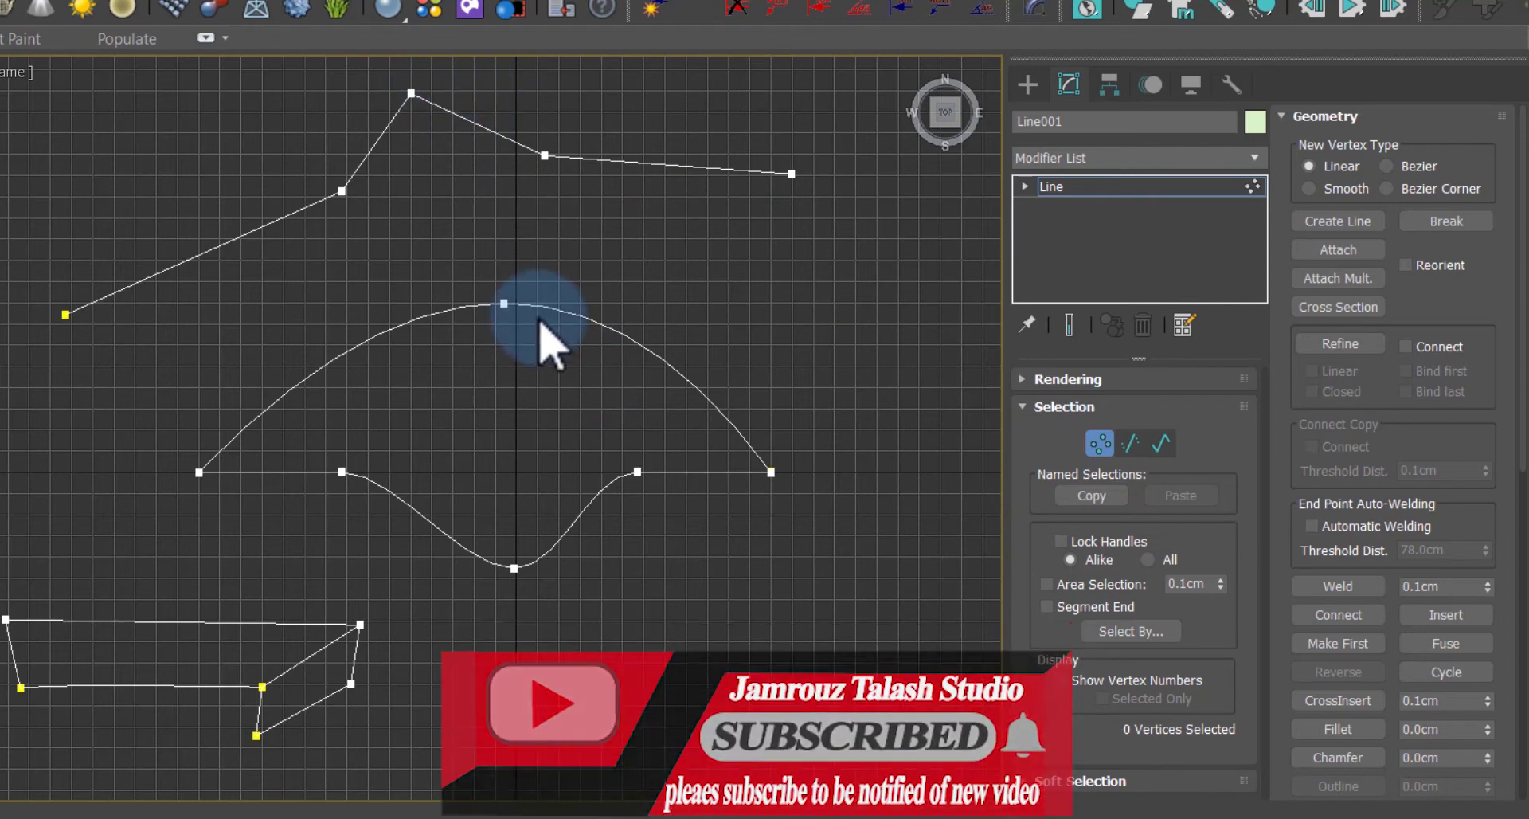
# Step: Break the arch at its apex vertex and move the straight segment's freed end horizontally to the right, then deselect it
pyautogui.click(505, 303)
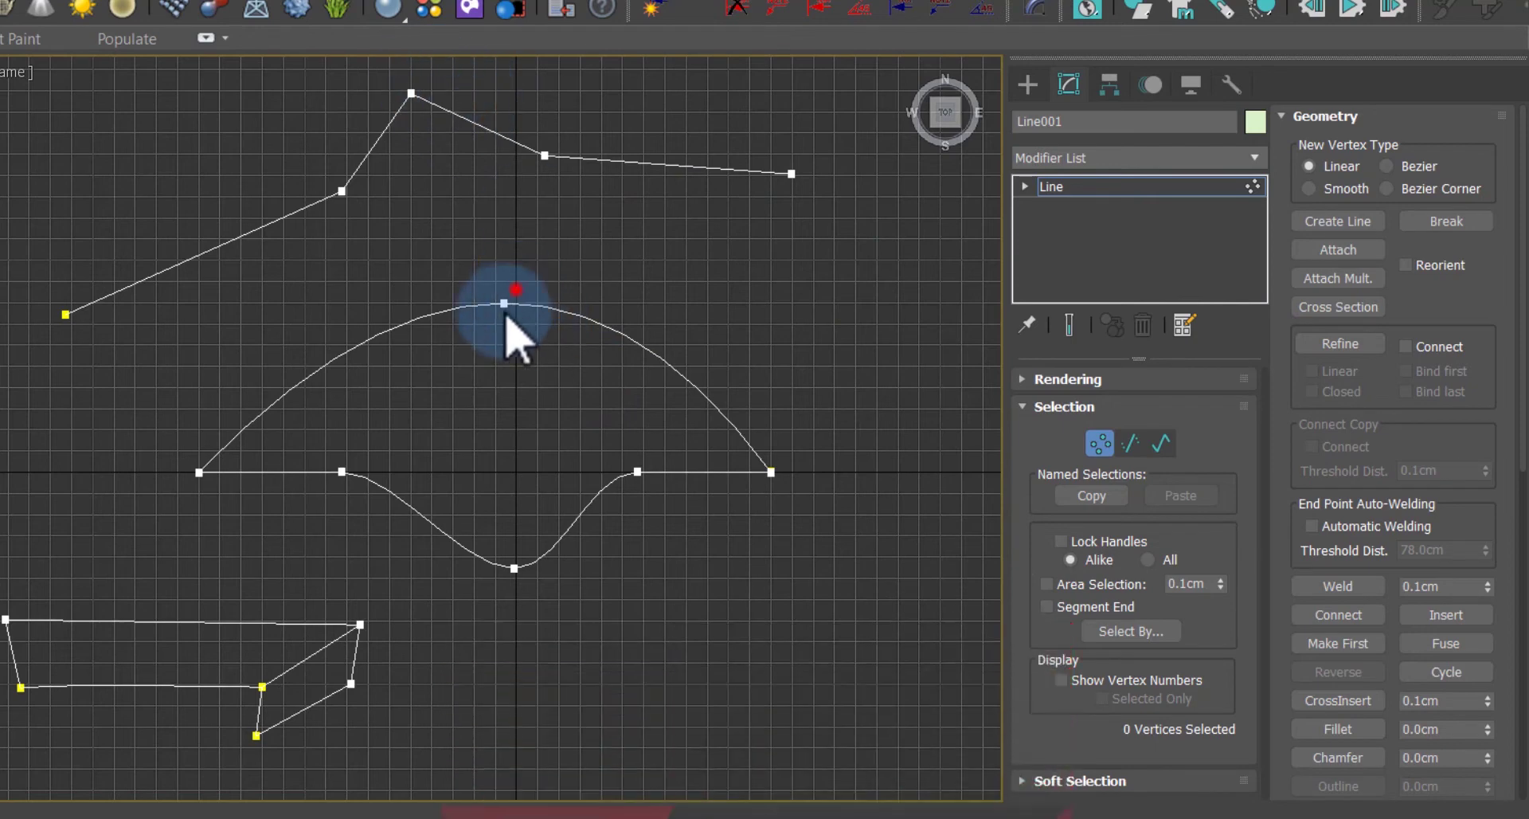
pyautogui.click(1446, 221)
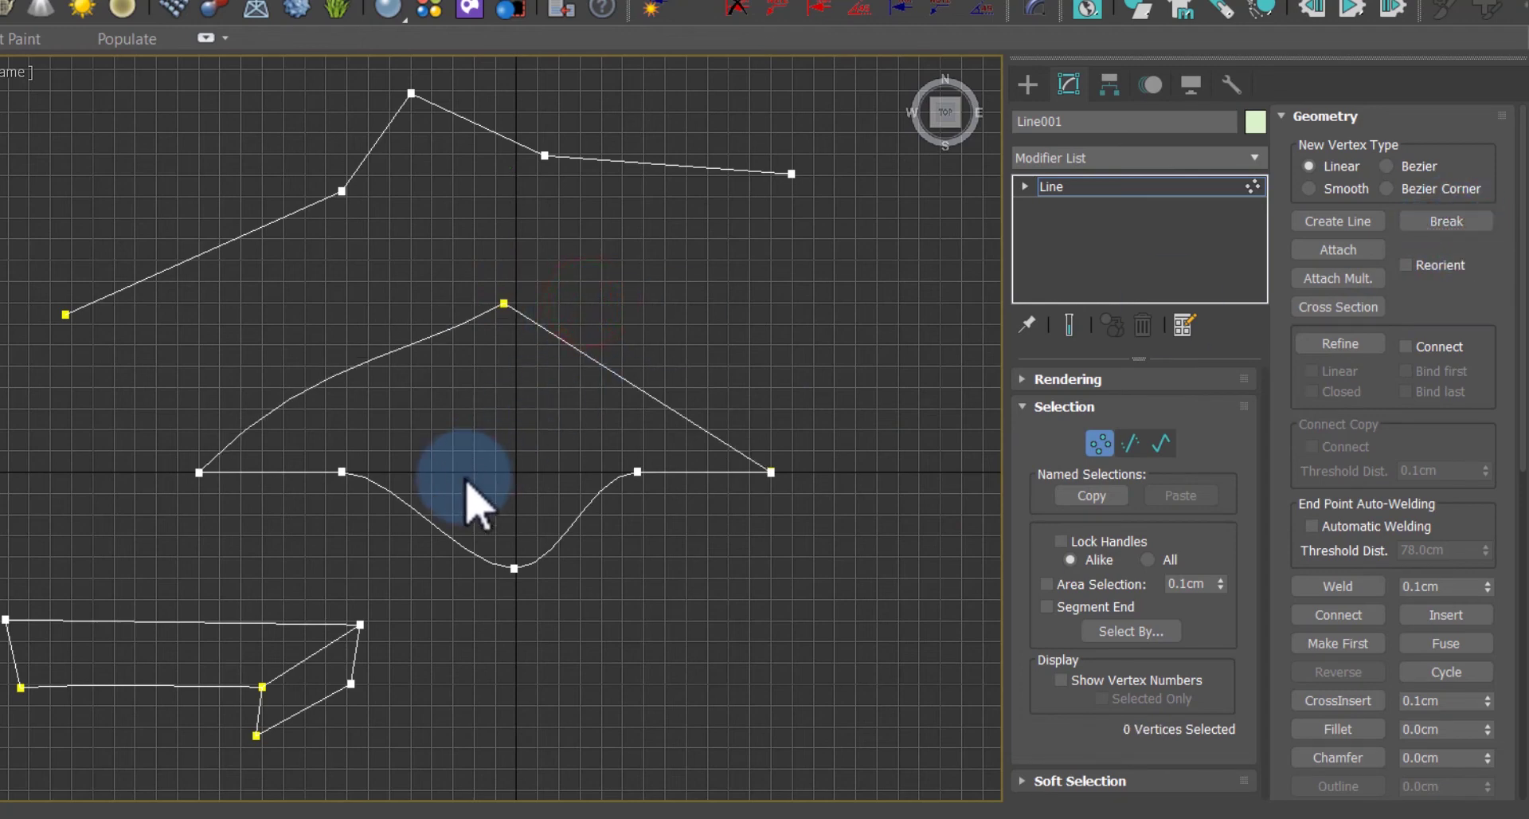
pyautogui.click(502, 303)
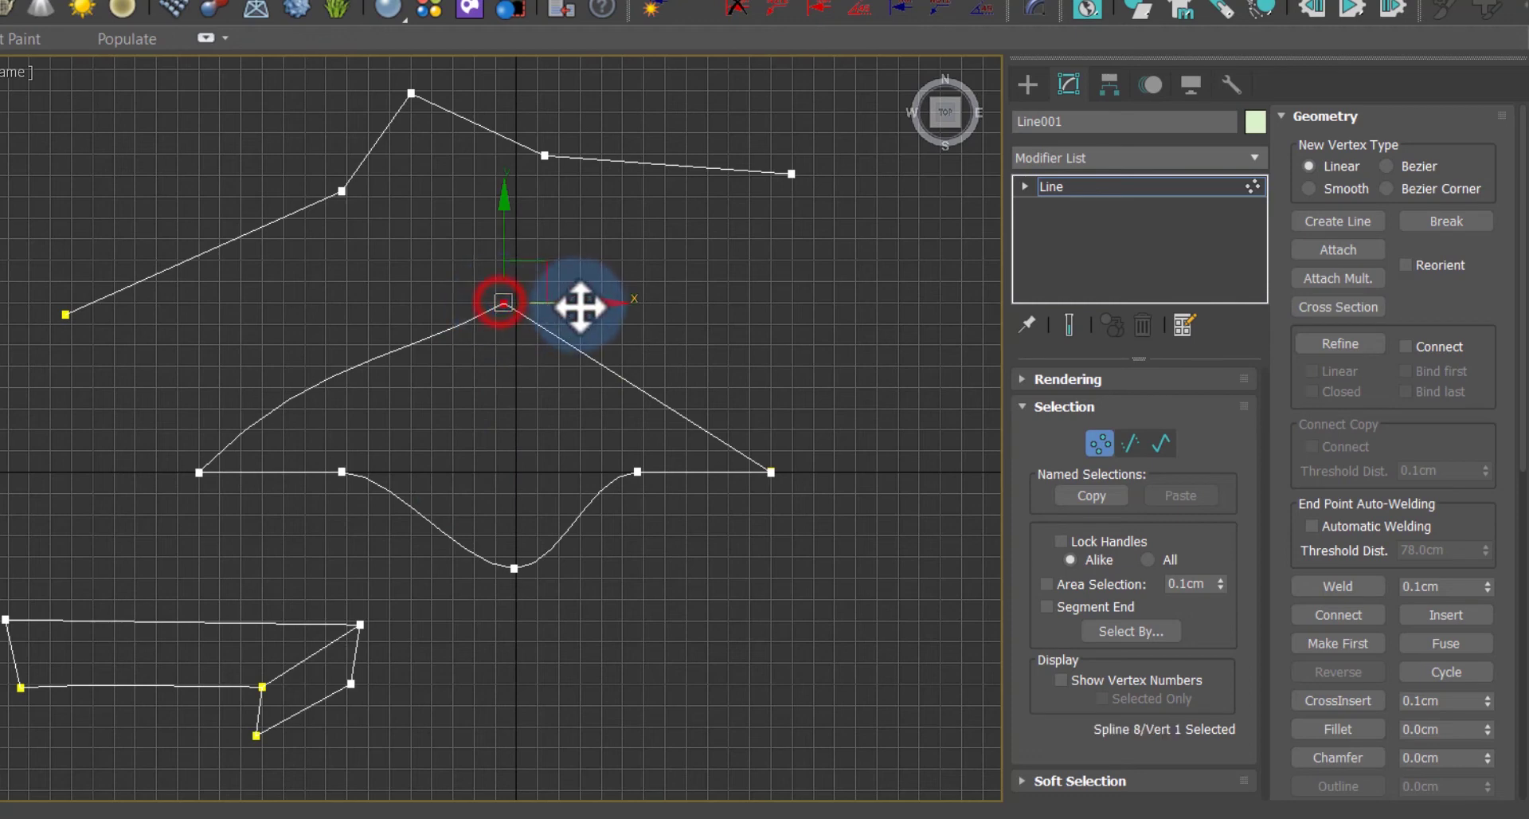
pyautogui.moveTo(590, 302); pyautogui.dragTo(670, 301)
pyautogui.click(801, 313)
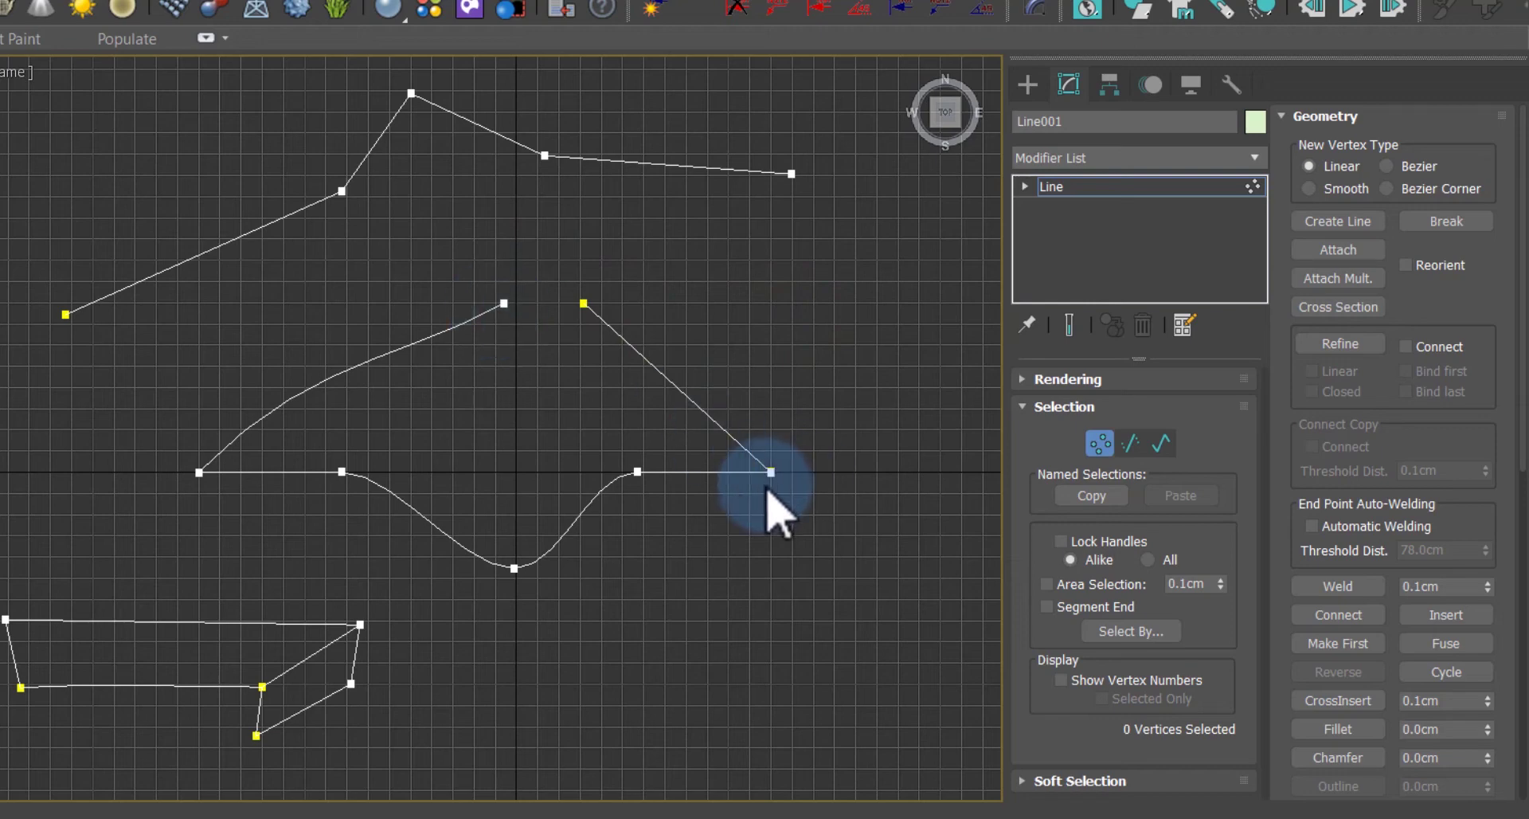
# Step: Break the arch's right corner vertex and move the slanted segment's freed end straight up, then deselect it
pyautogui.scroll(2, 770, 470)
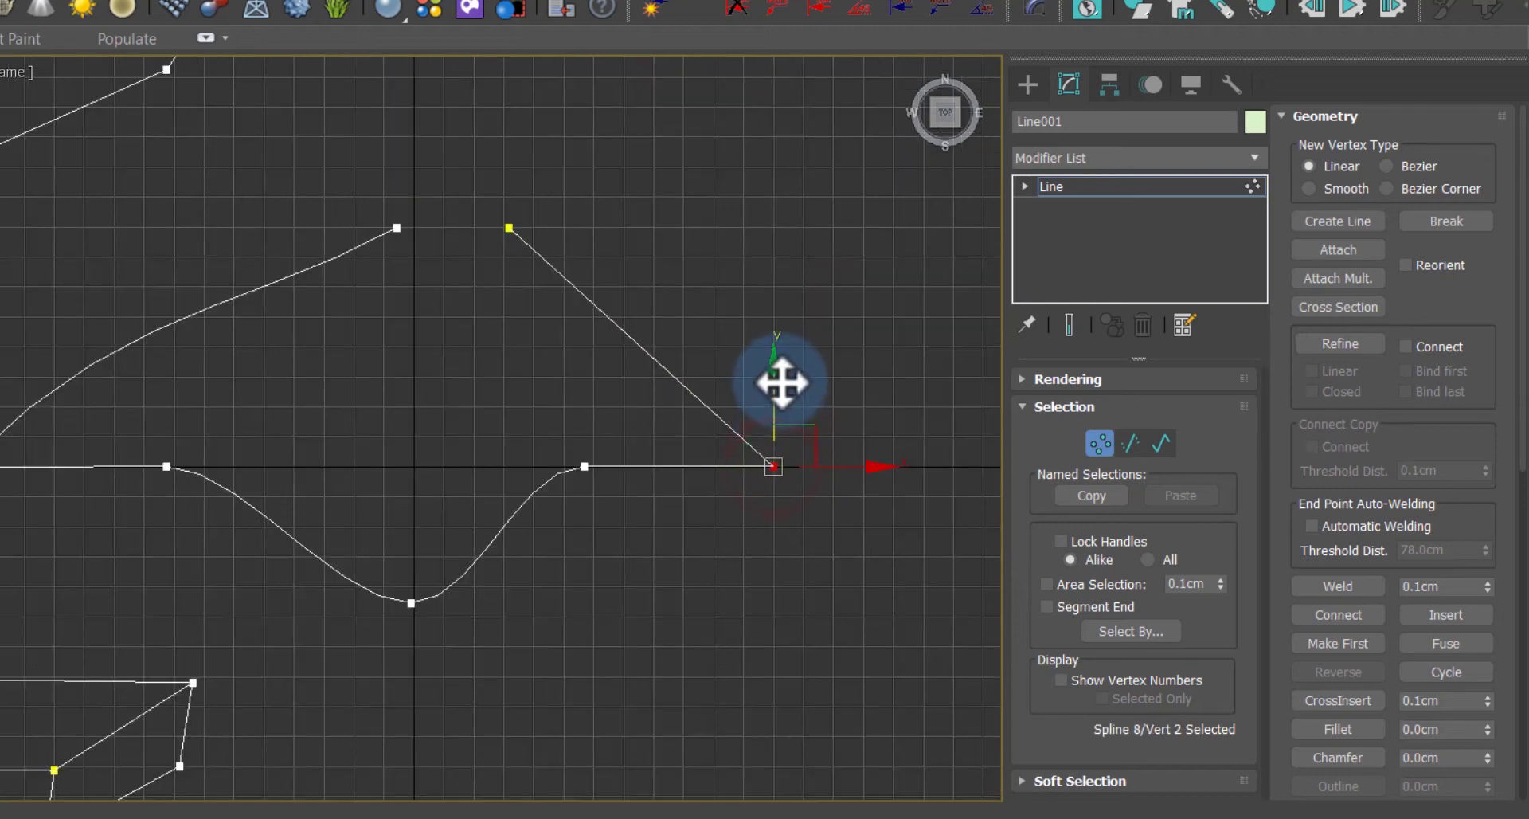
pyautogui.moveTo(773, 372); pyautogui.dragTo(834, 285)
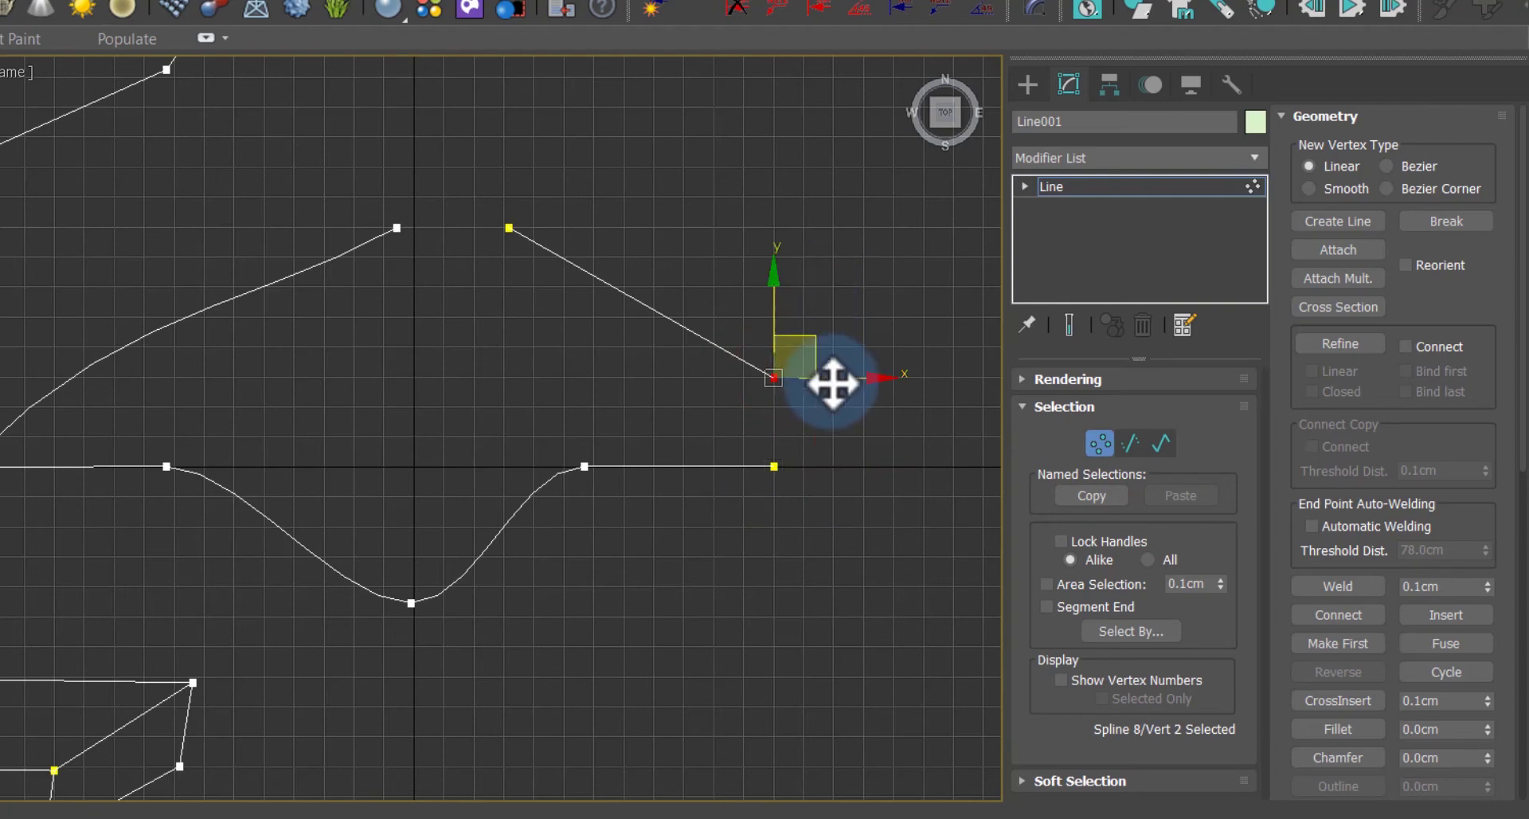
pyautogui.click(830, 382)
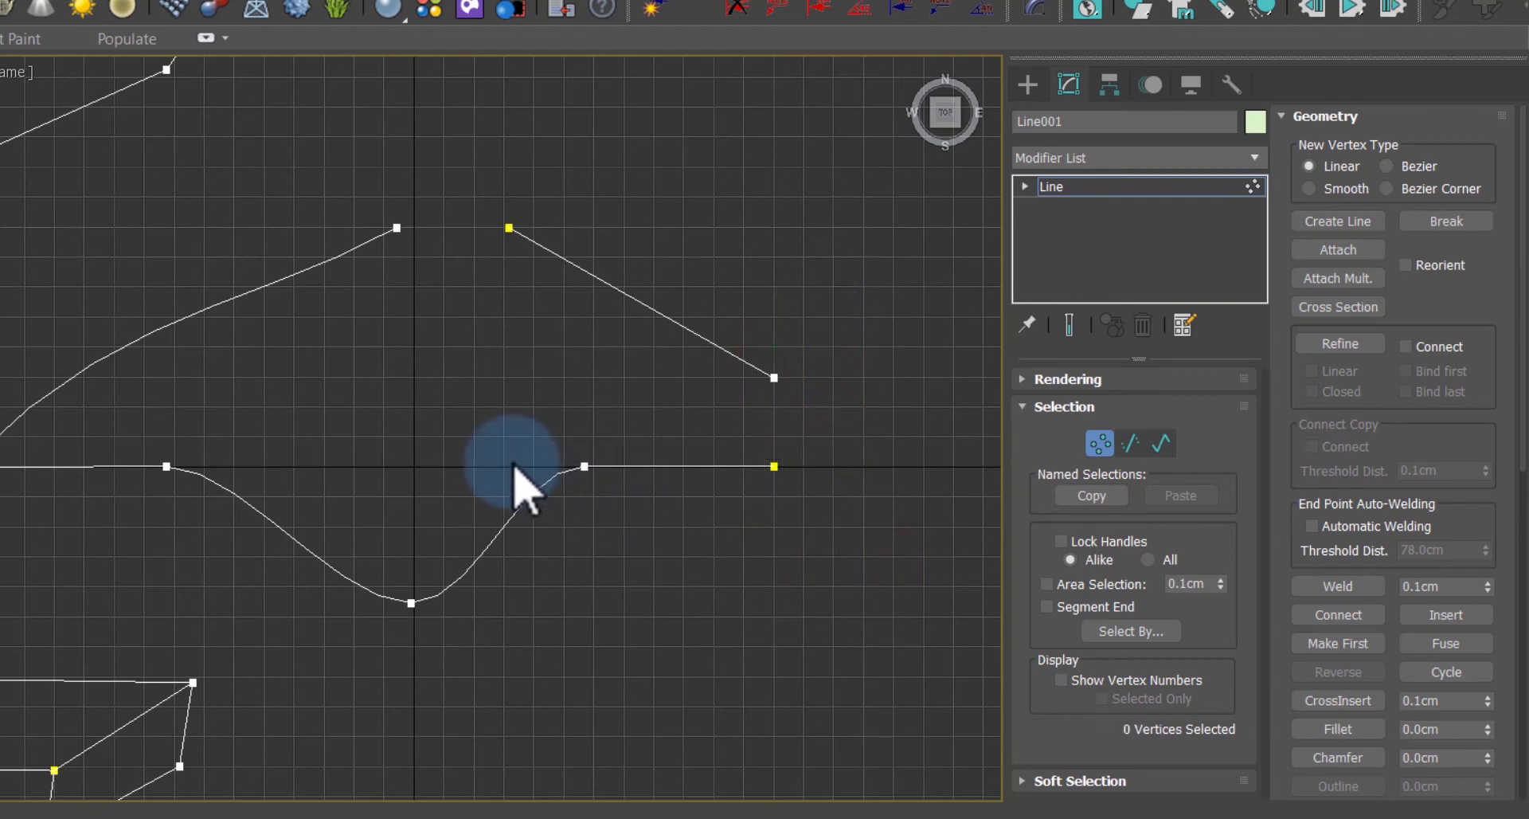
pyautogui.scroll(-4, 510, 434)
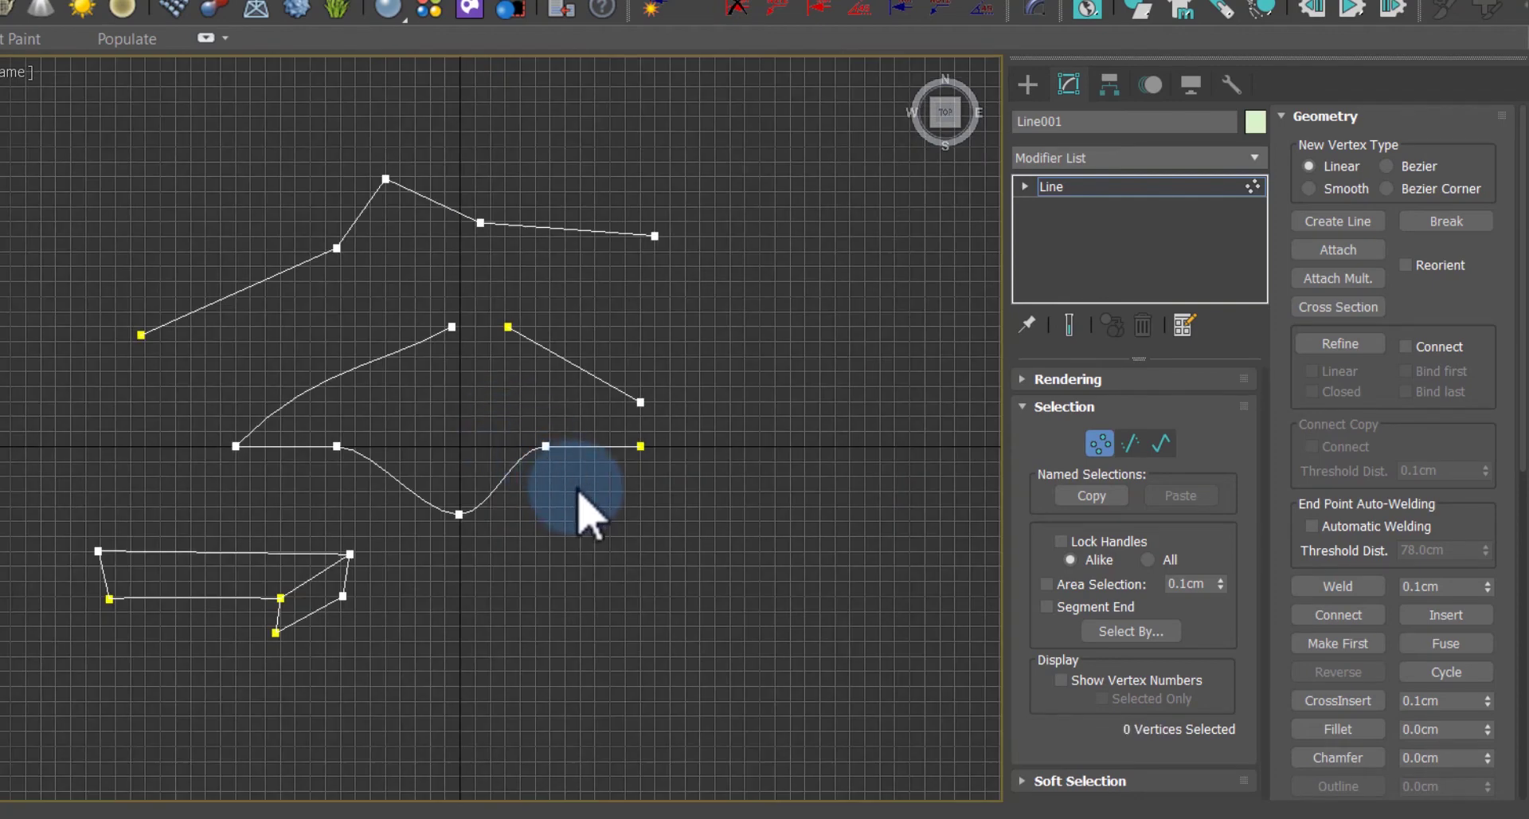
# Step: Select the upper open spline's second and third vertices and try to weld them with a 0.1 cm threshold
pyautogui.scroll(-2, 1427, 478)
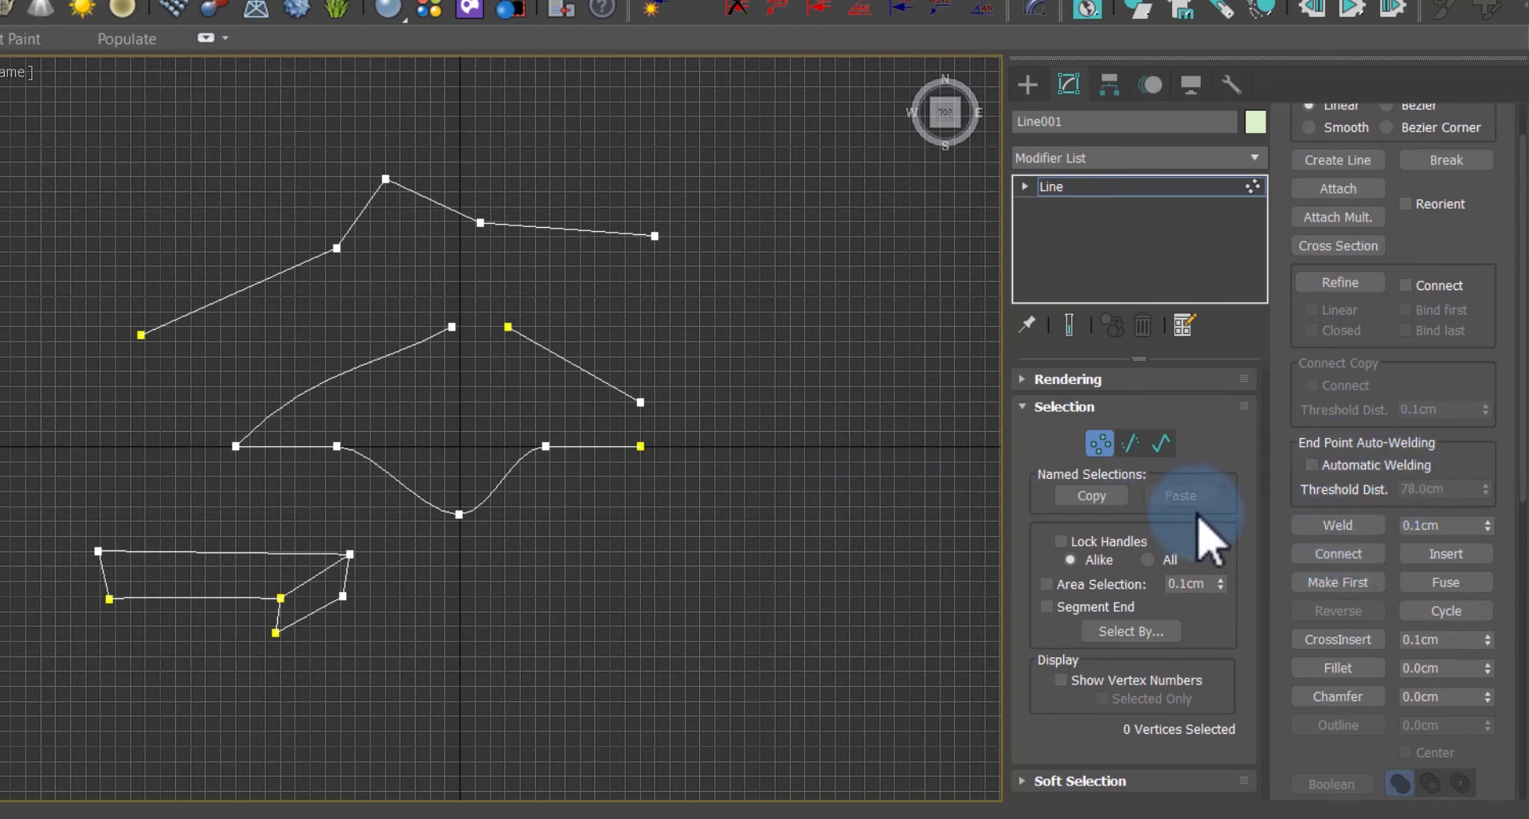
pyautogui.scroll(3, 674, 437)
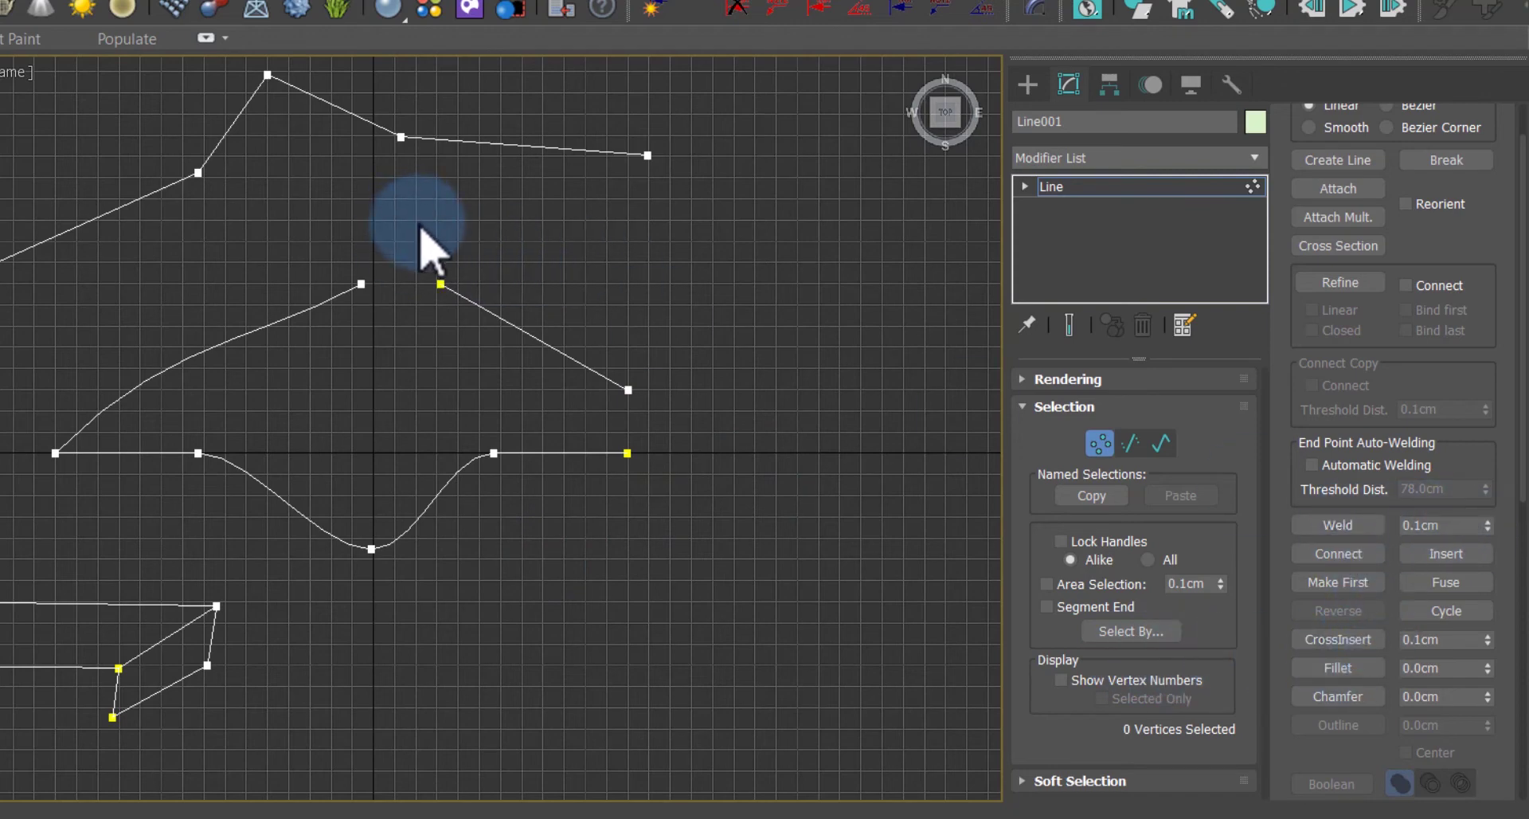
pyautogui.scroll(-3, 420, 231)
pyautogui.moveTo(344, 96); pyautogui.dragTo(240, 213)
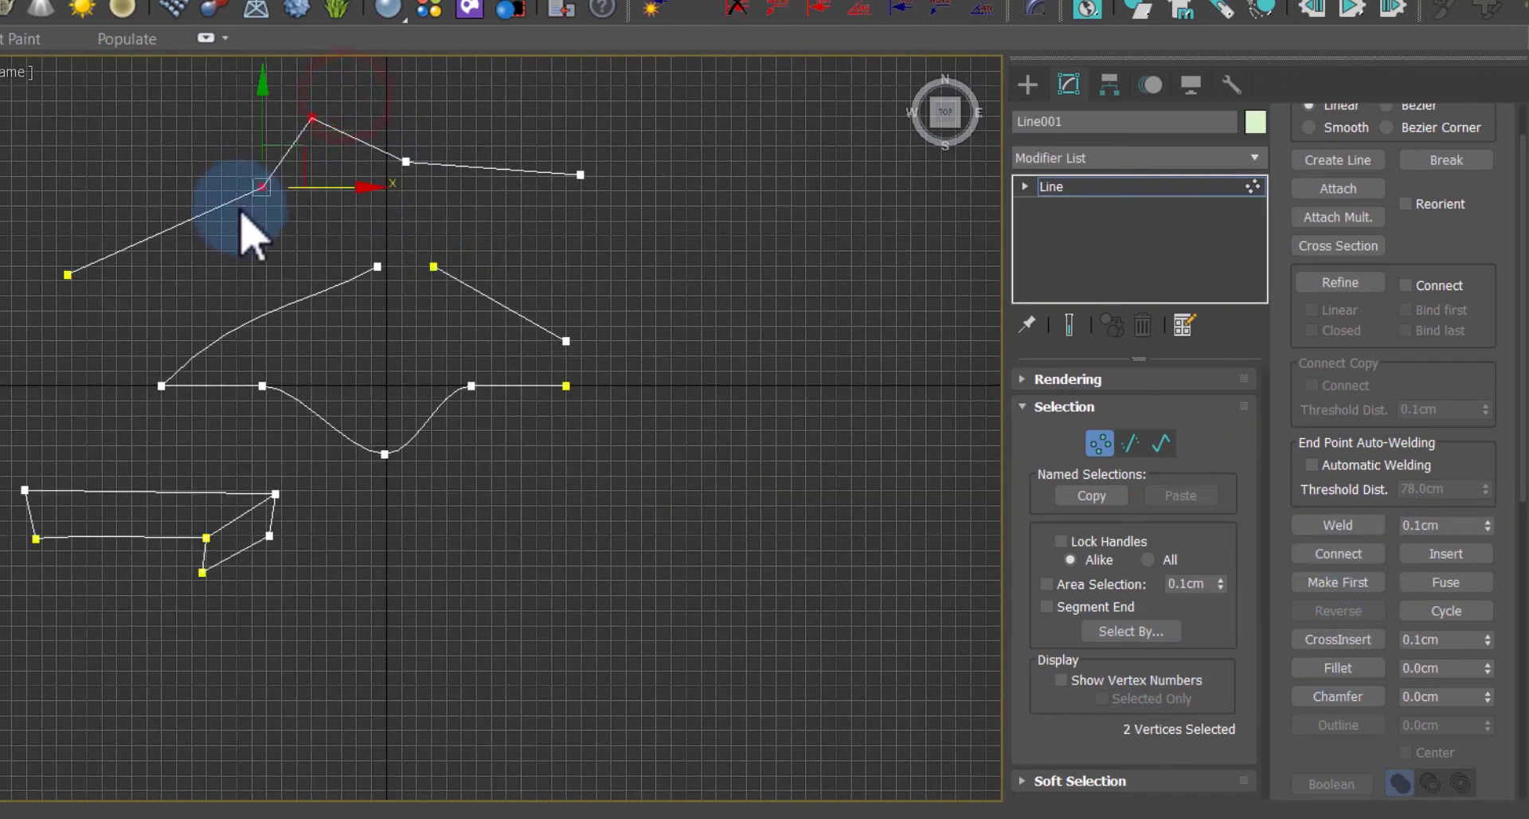
pyautogui.click(1326, 526)
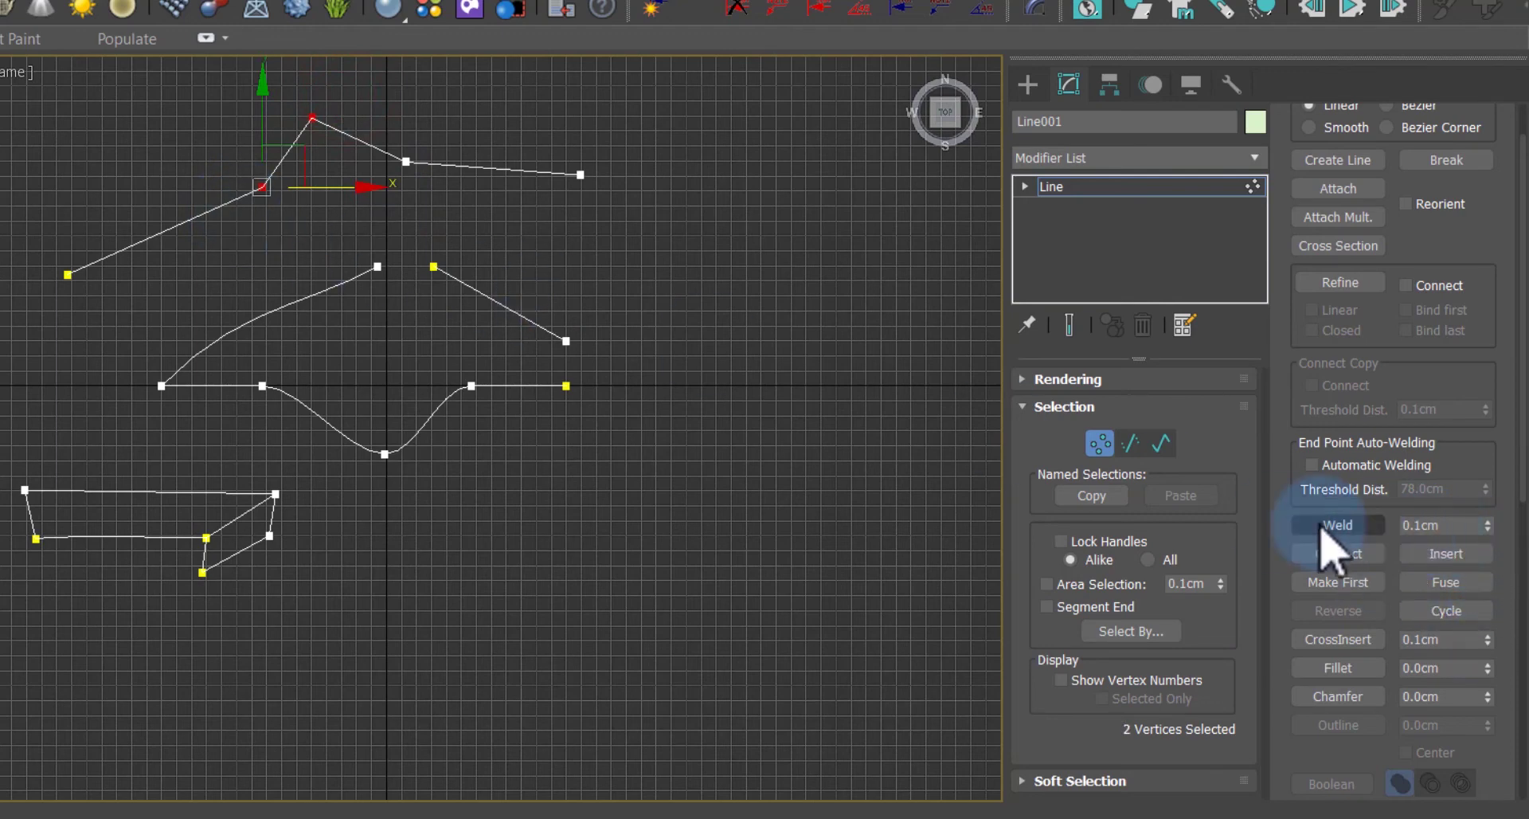
pyautogui.click(1465, 554)
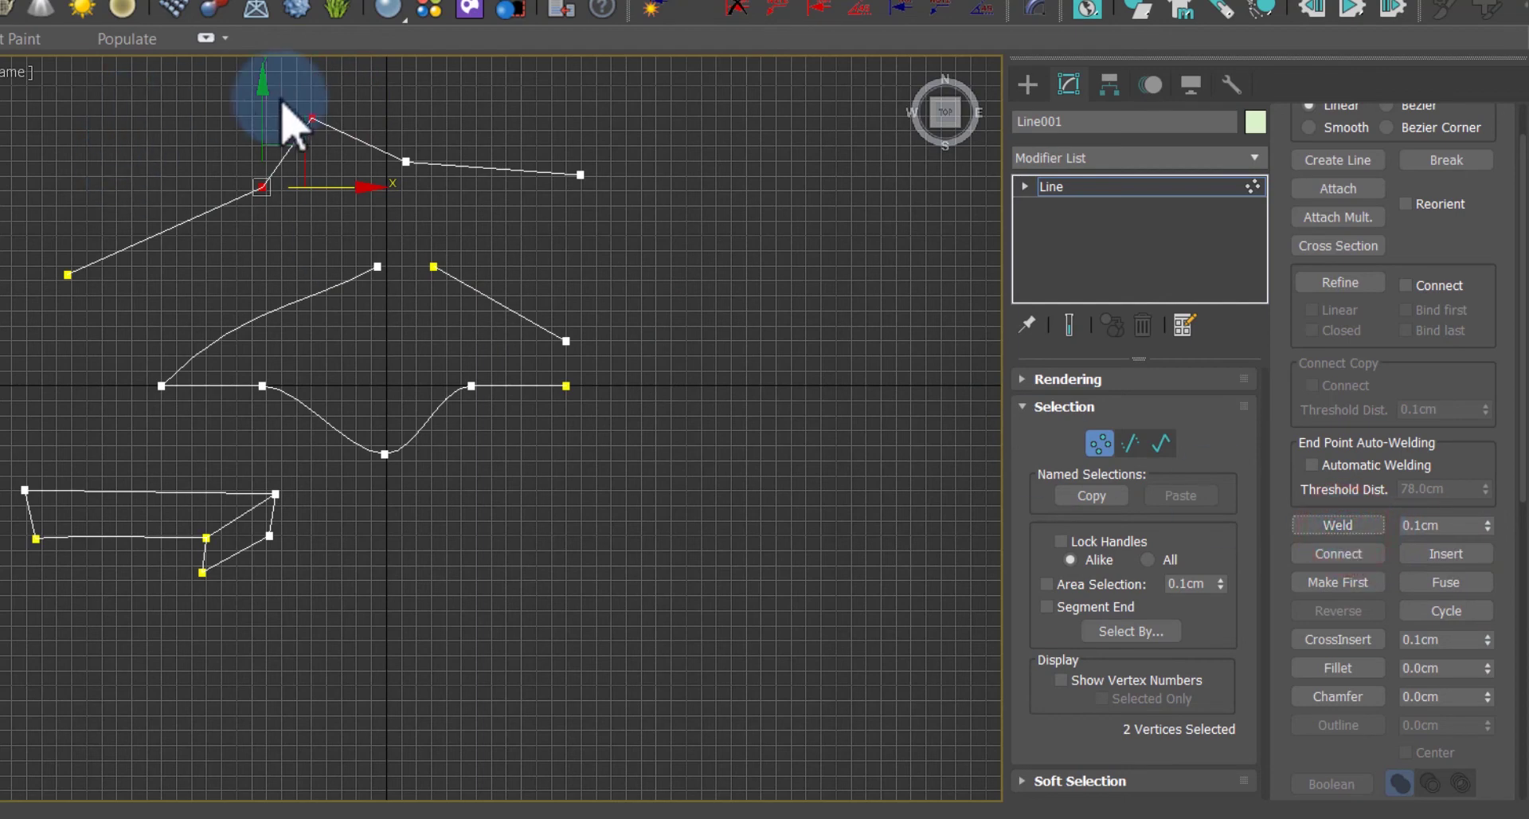
# Step: Set the weld threshold to 80.1 cm and weld the upper spline's two selected vertices into one
pyautogui.scroll(2, 303, 139)
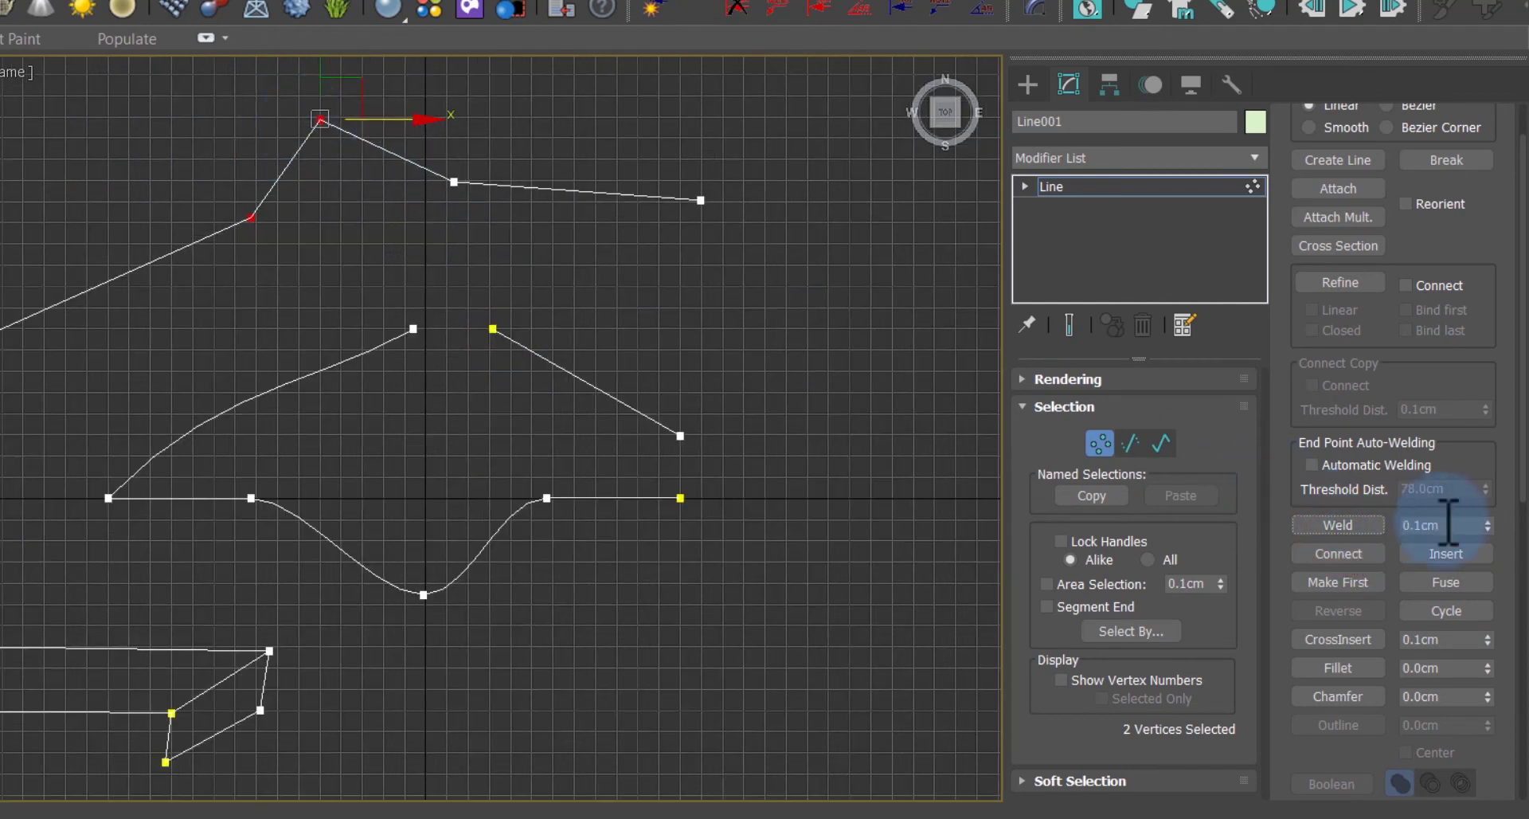
pyautogui.moveTo(1487, 525); pyautogui.dragTo(1496, 432)
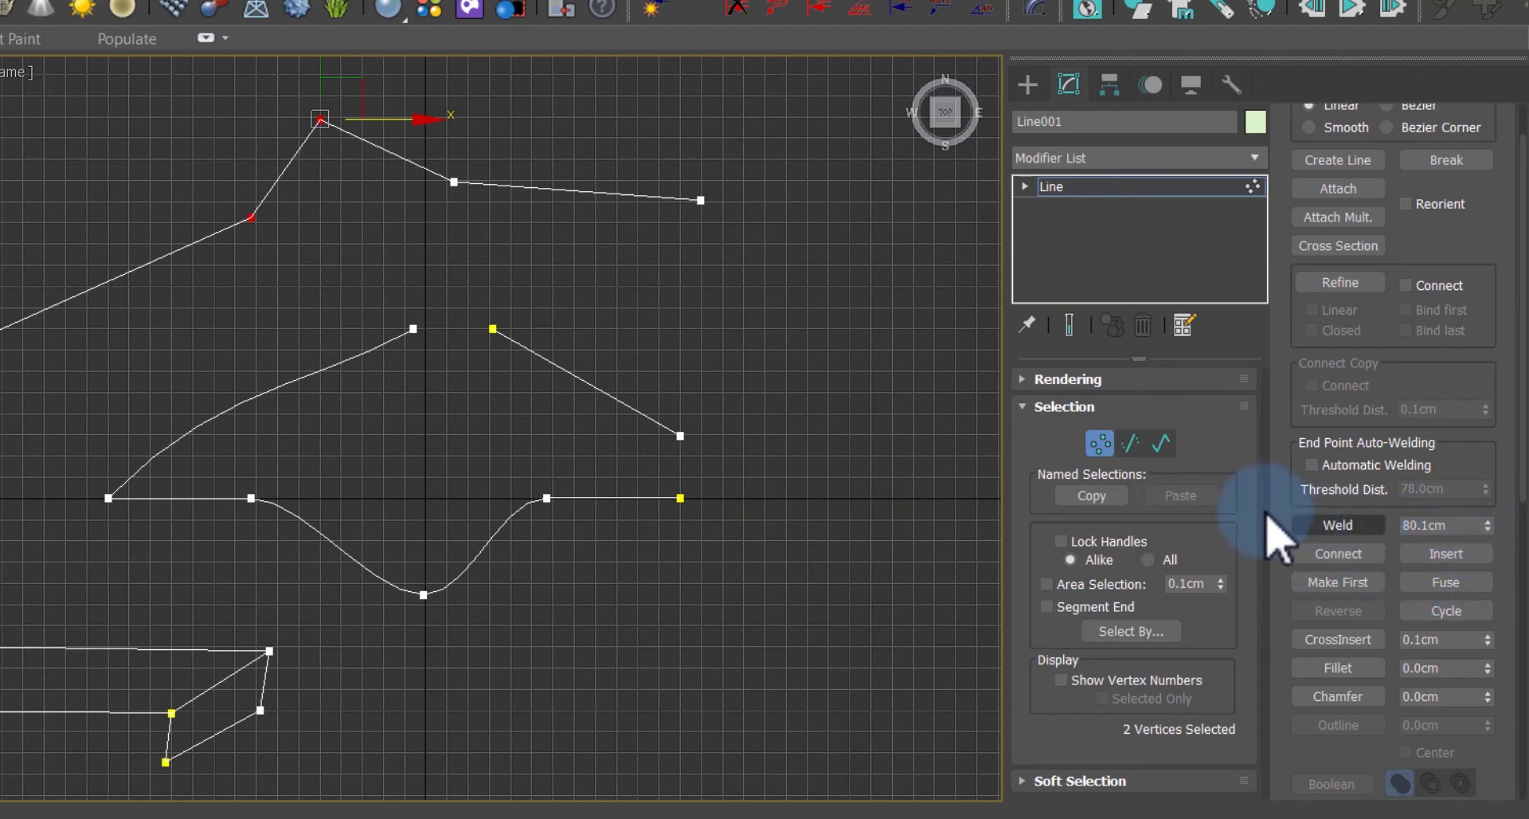
pyautogui.click(1344, 525)
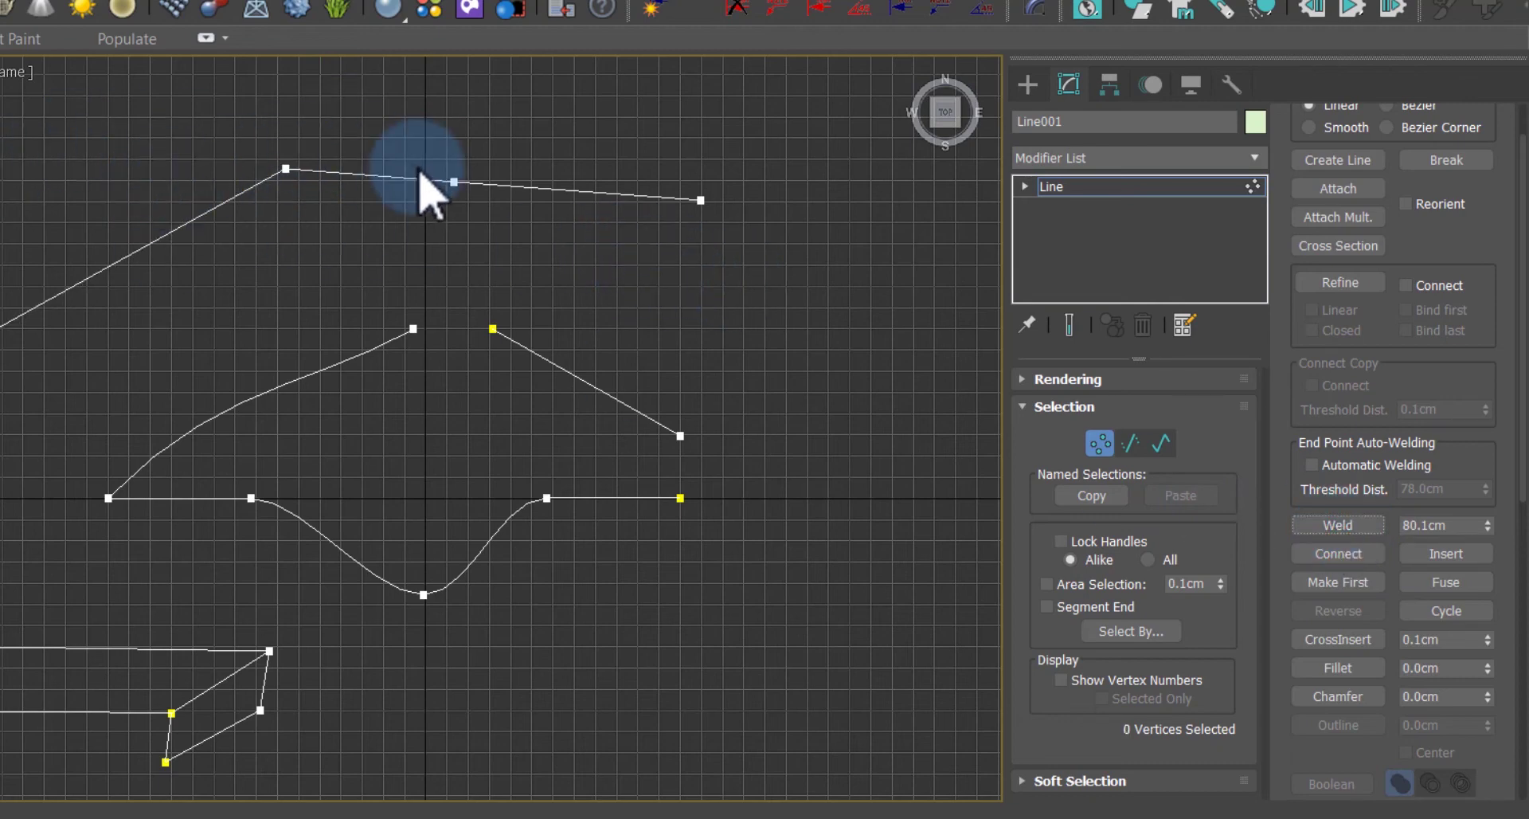
pyautogui.rightClick(759, 341)
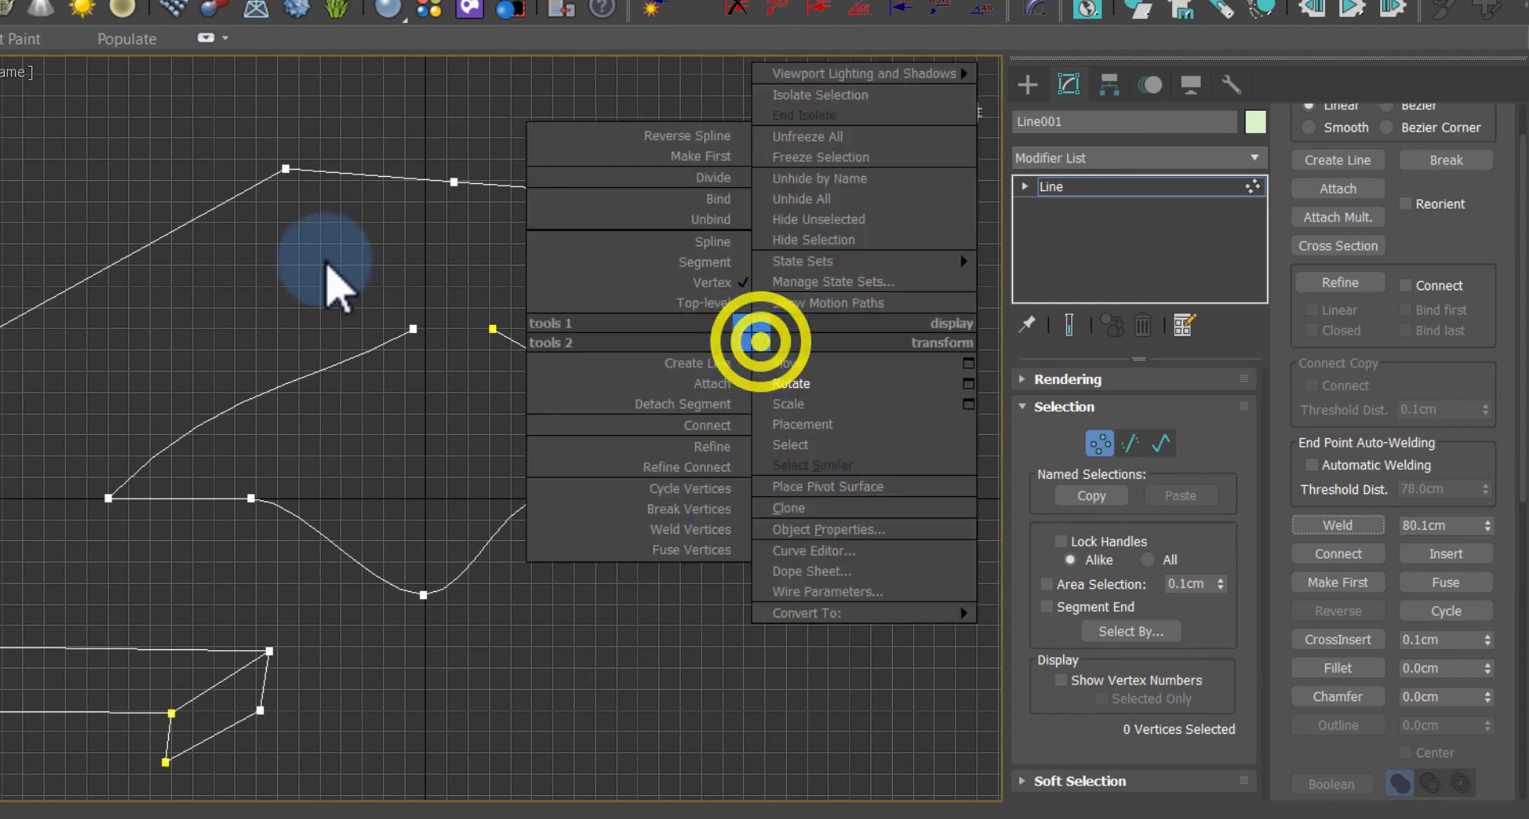
pyautogui.click(331, 236)
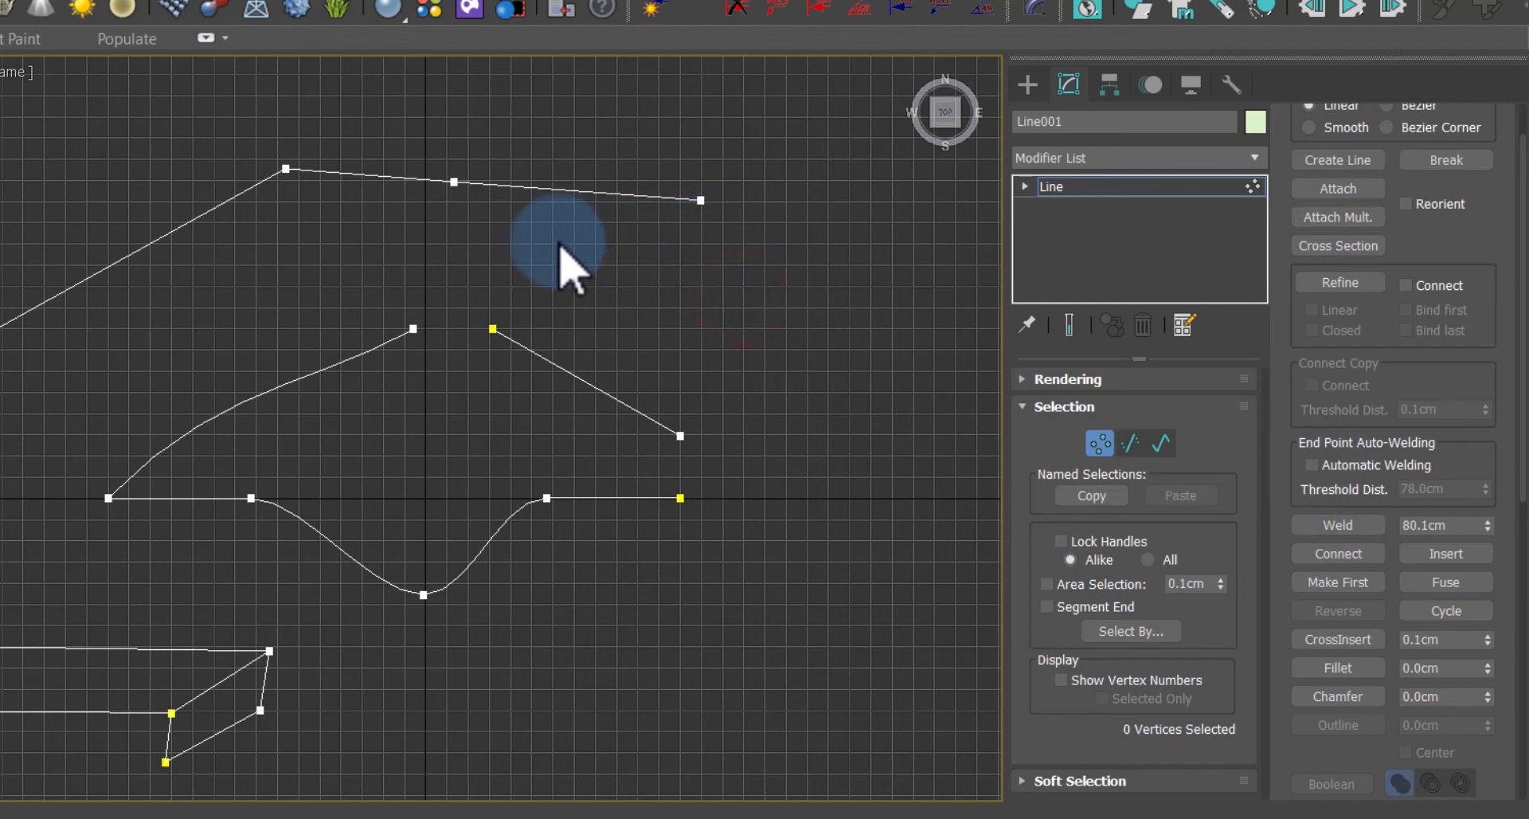
# Step: Turn on Automatic Welding with a 0.0 cm threshold and move the upper spline's right end vertex close to its left end vertex
pyautogui.scroll(-3, 558, 257)
pyautogui.scroll(3, 641, 259)
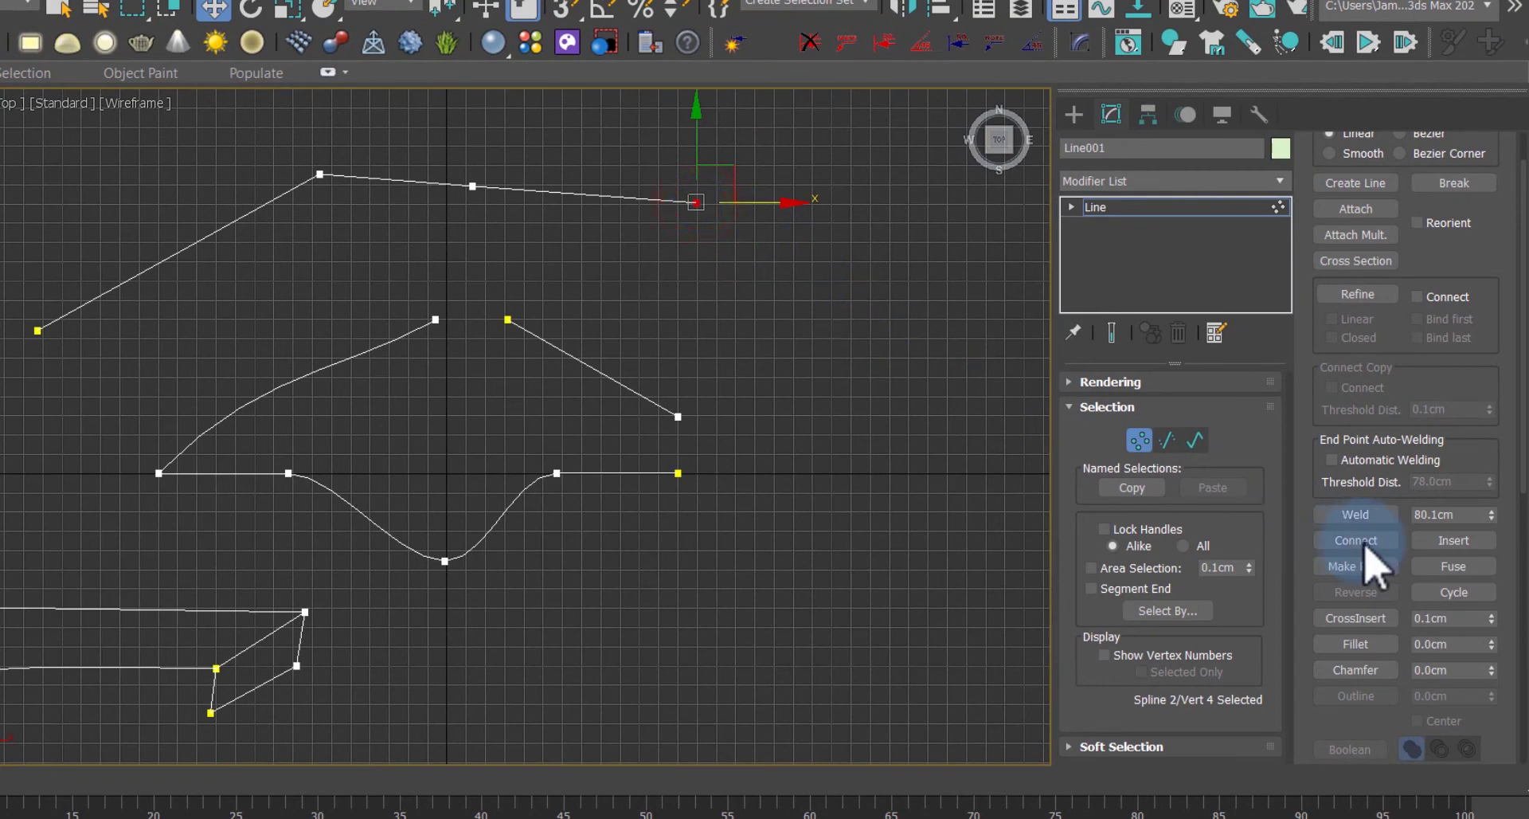
pyautogui.click(1335, 462)
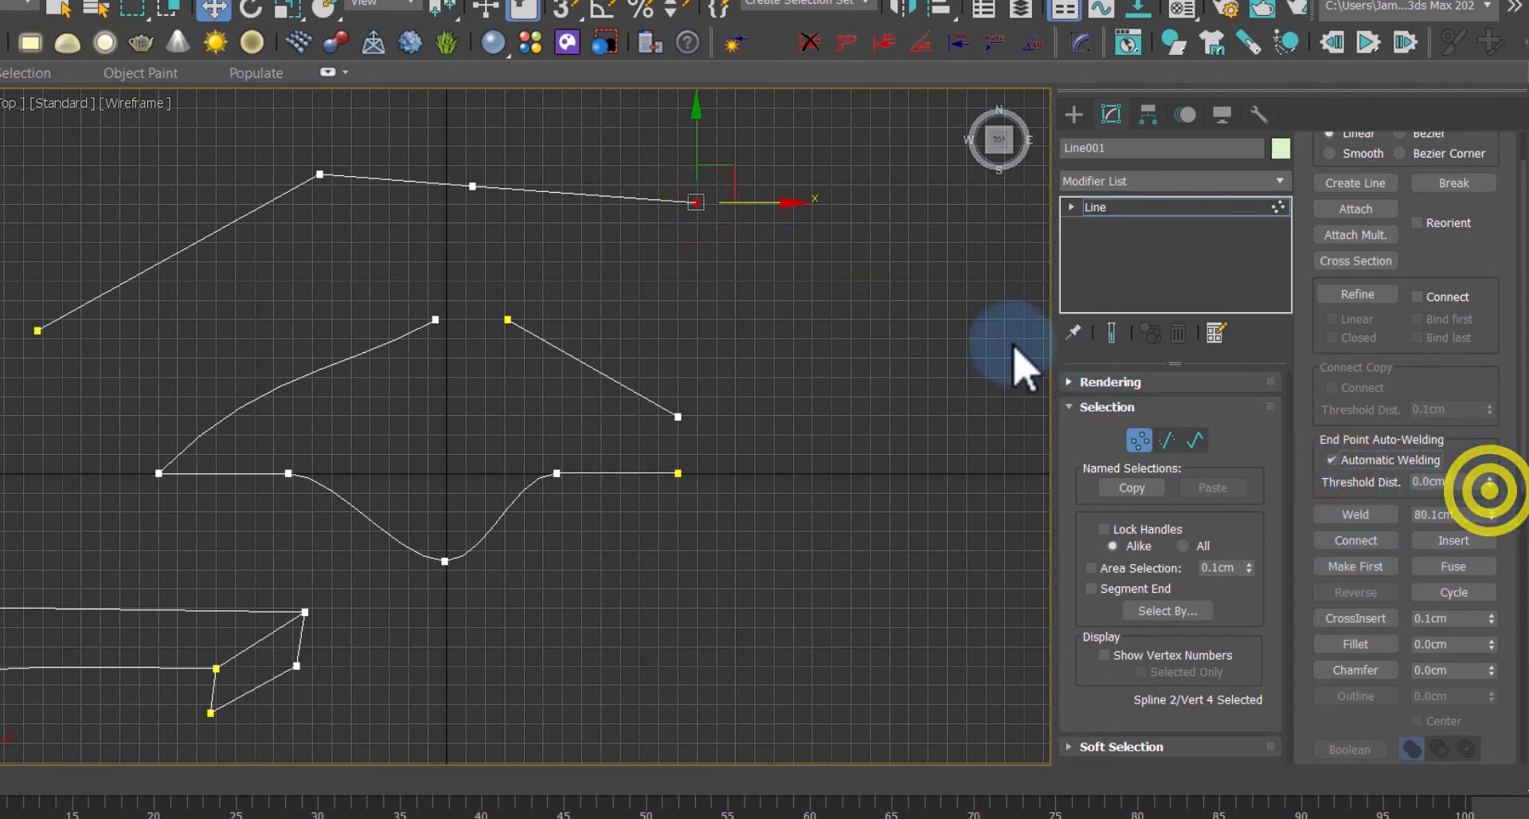
pyautogui.scroll(-2, 708, 249)
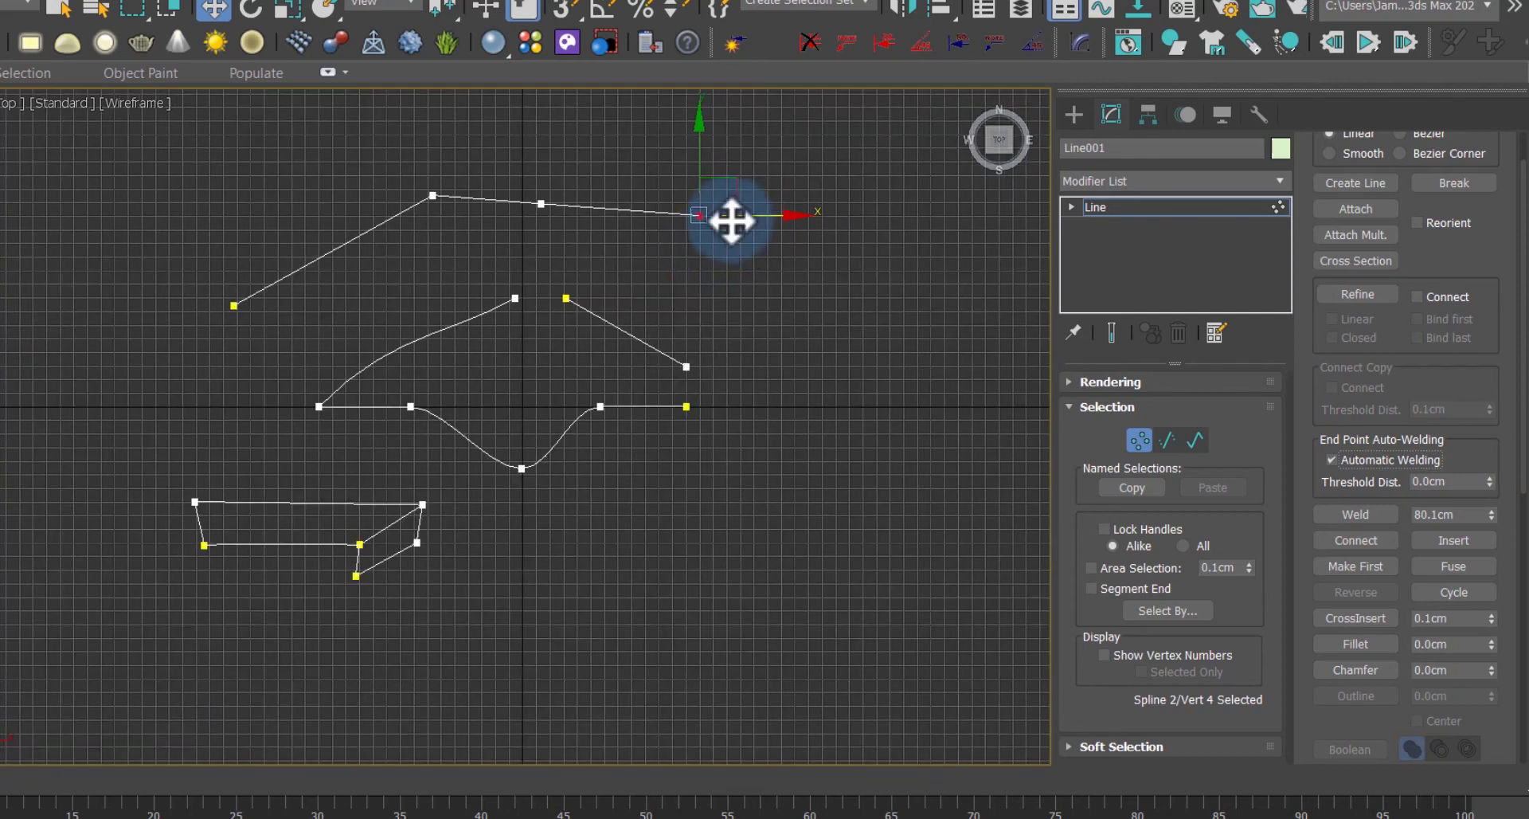
pyautogui.moveTo(704, 216); pyautogui.dragTo(256, 339)
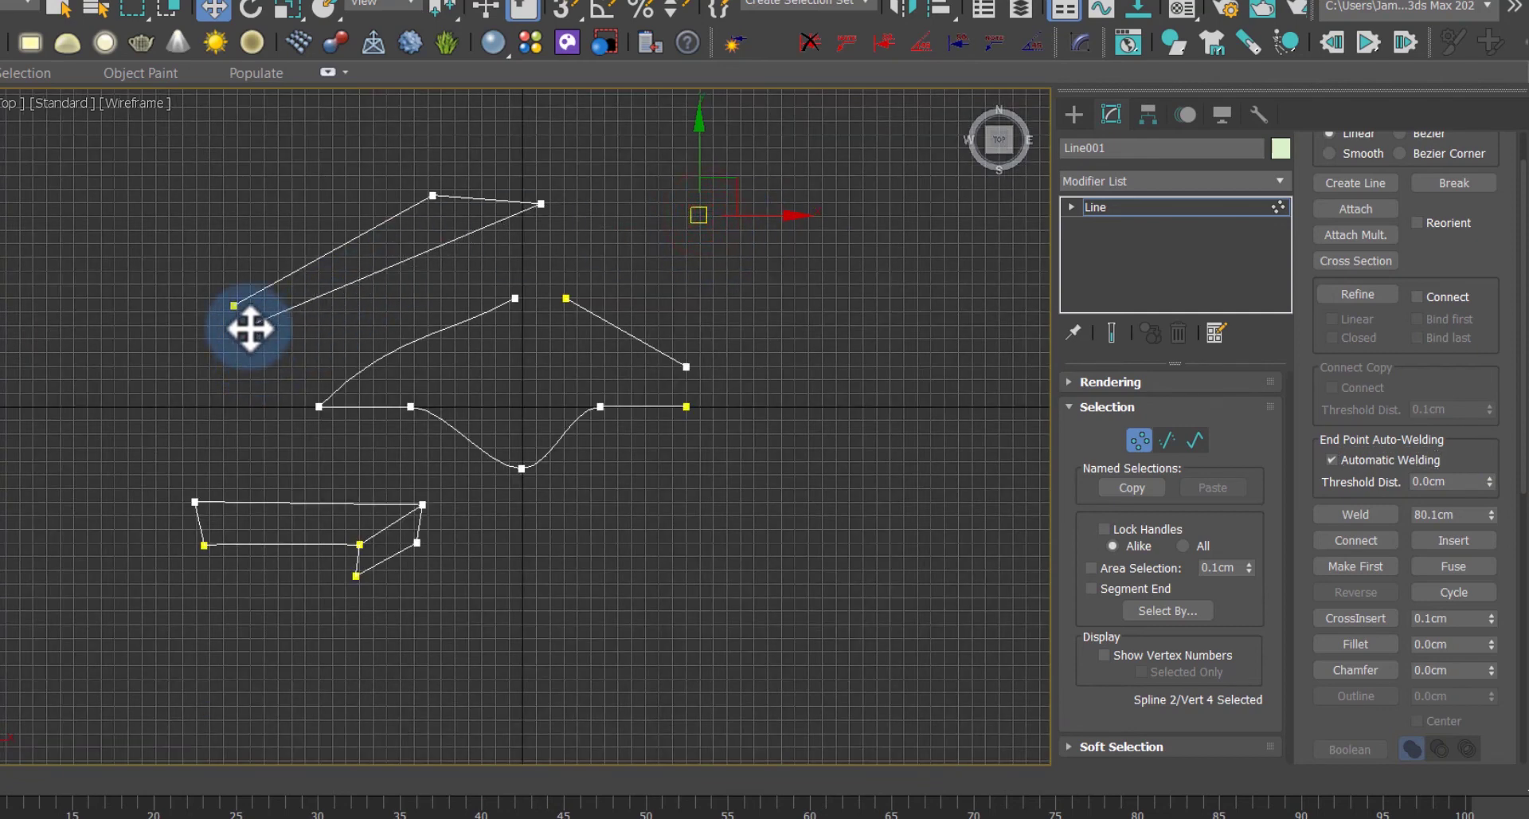
# Step: Set the Automatic Welding threshold to 46.0 cm and move the freed end vertex next to the spline's first vertex to weld them
pyautogui.scroll(5, 245, 327)
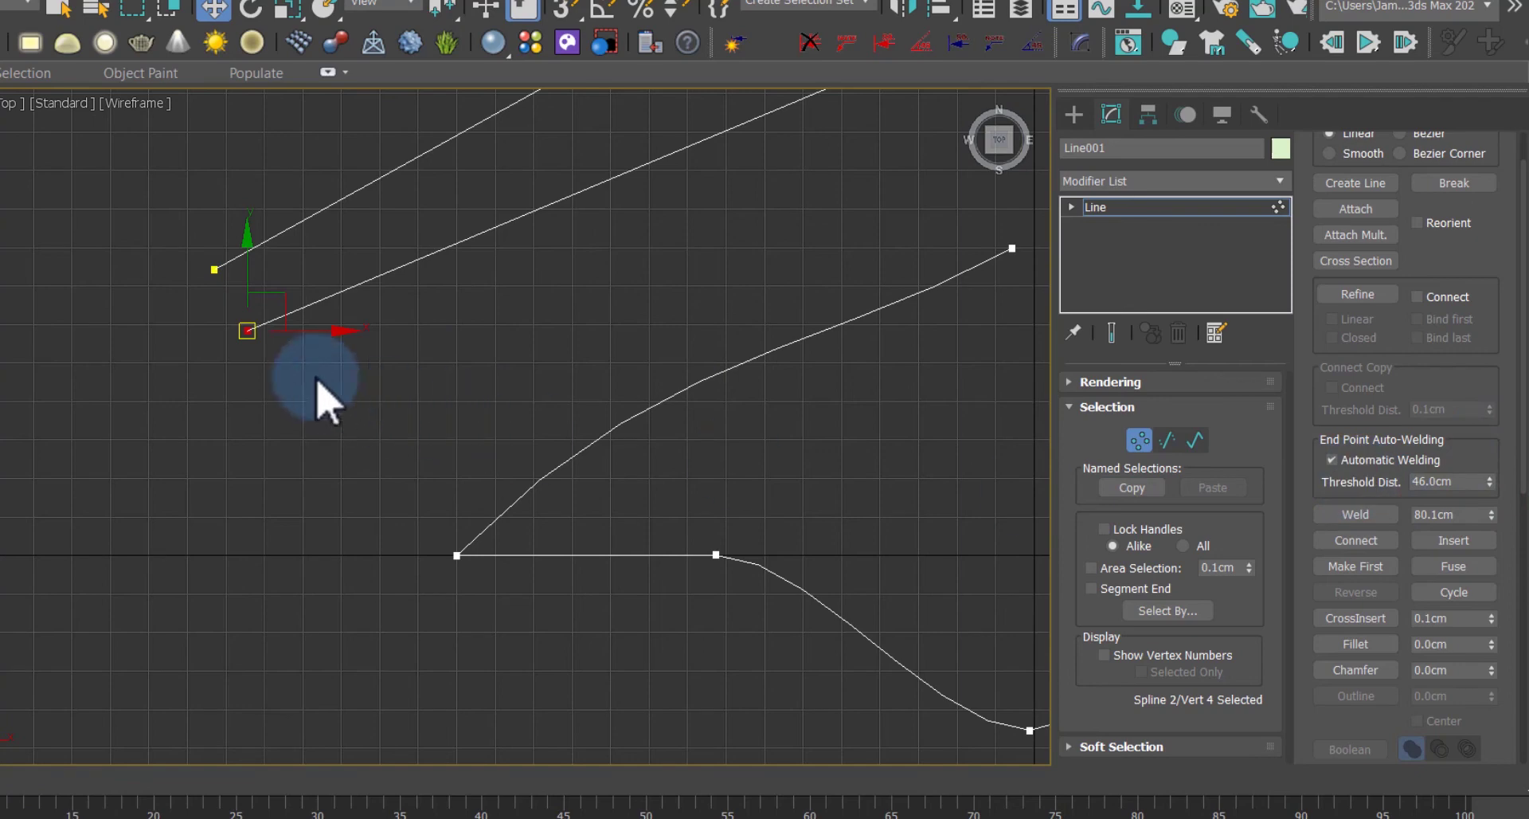
pyautogui.moveTo(268, 335); pyautogui.dragTo(232, 286)
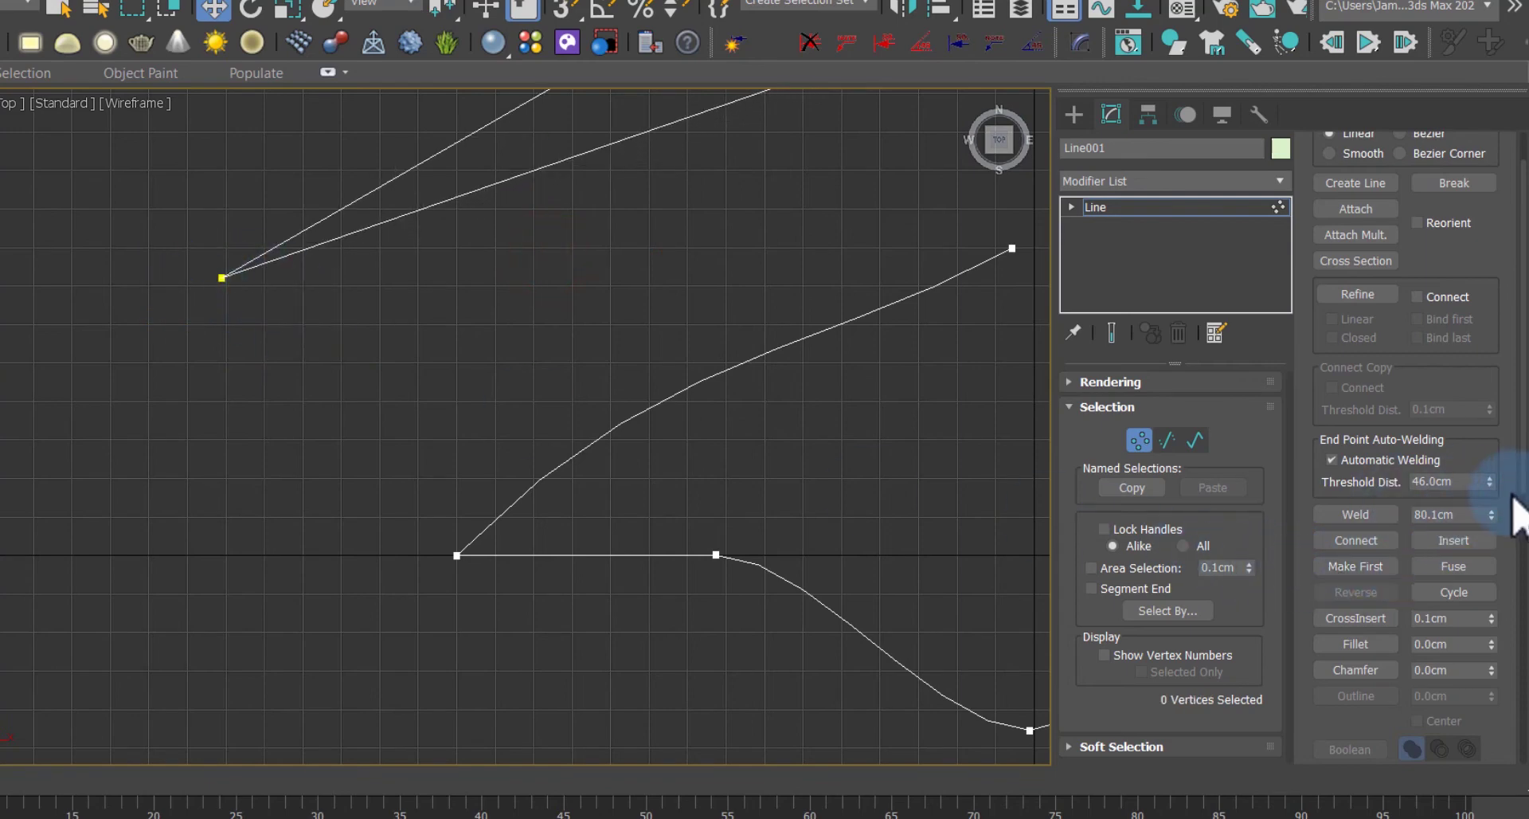
pyautogui.scroll(-5, 219, 343)
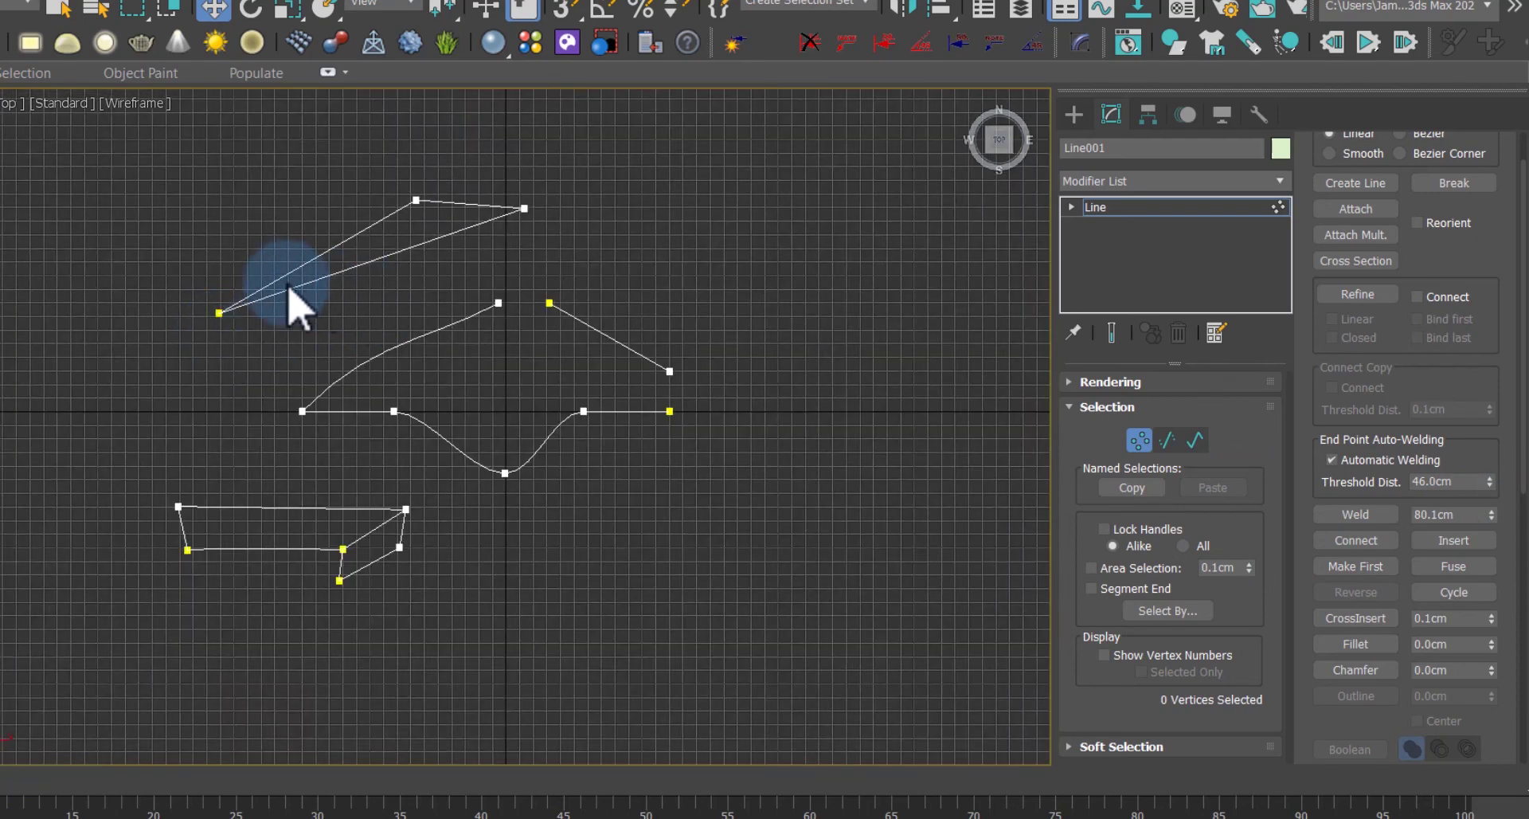
# Step: Turn off Automatic Welding and connect the arch's two pairs of open end vertices, at the lower right corner and across the apex gap
pyautogui.scroll(3, 246, 295)
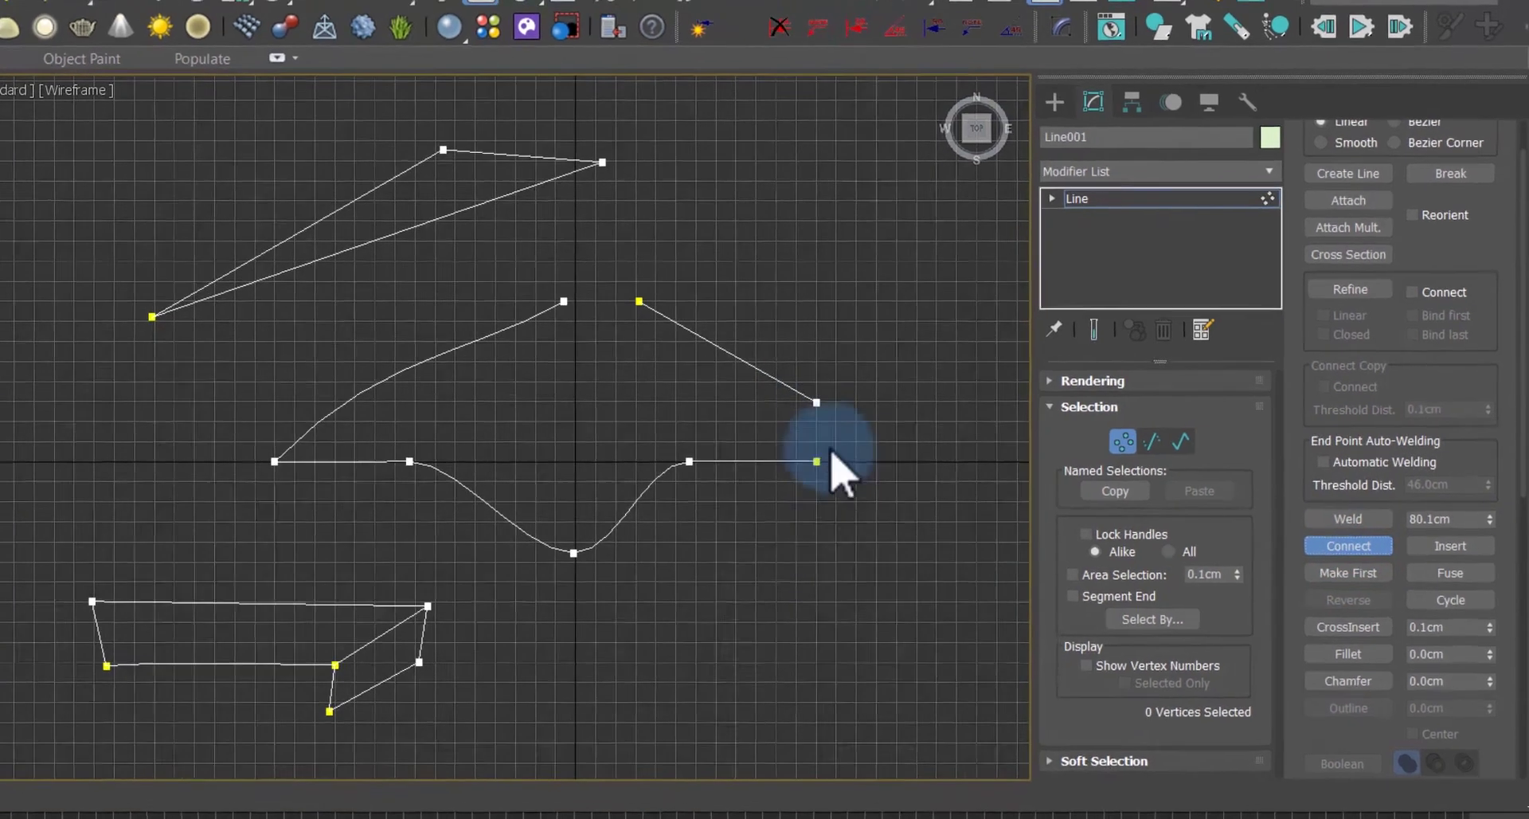
pyautogui.scroll(2, 812, 475)
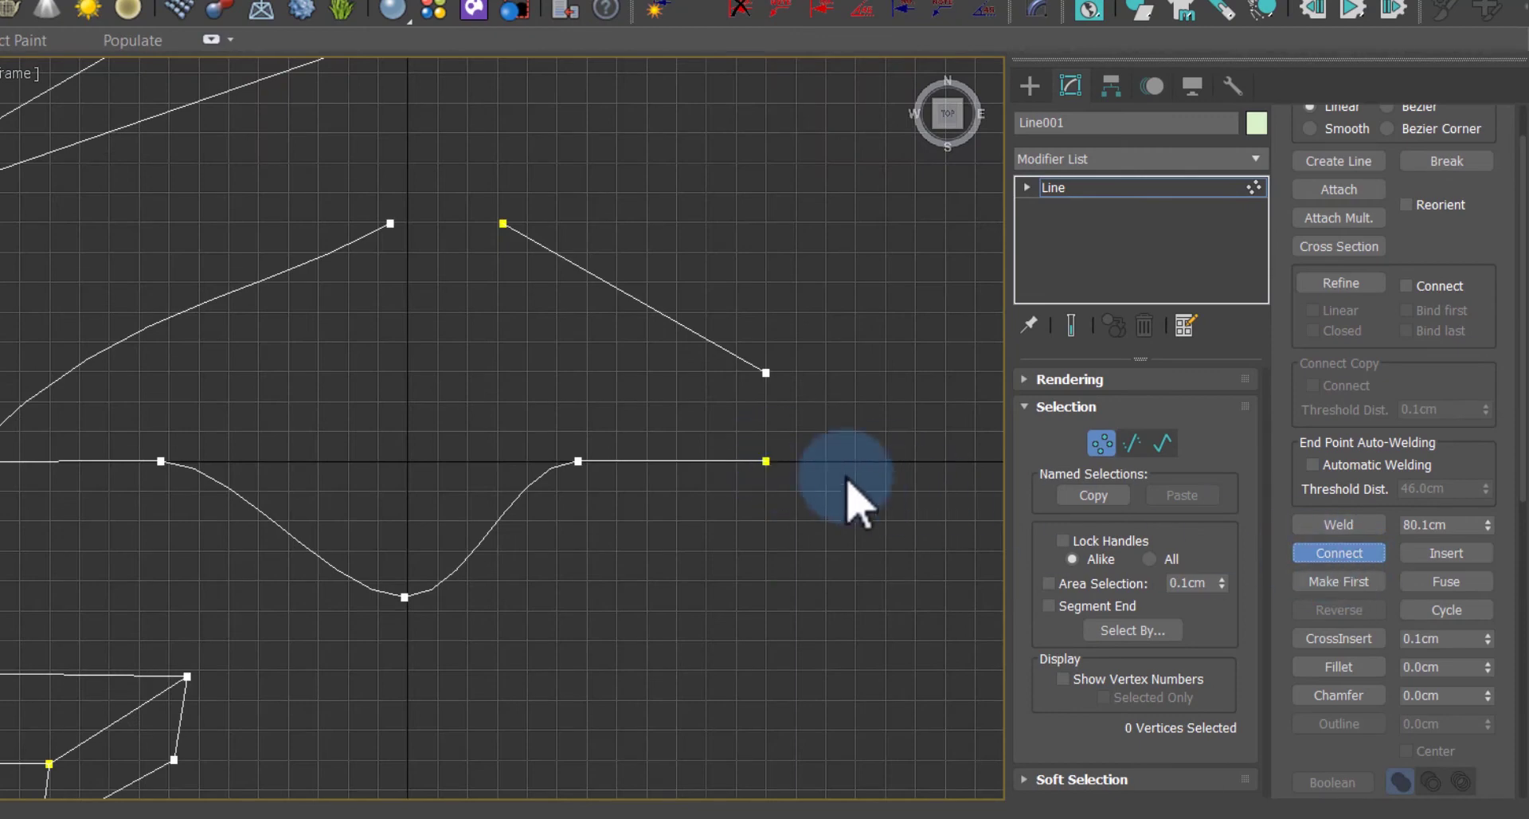
pyautogui.moveTo(767, 461); pyautogui.dragTo(767, 373)
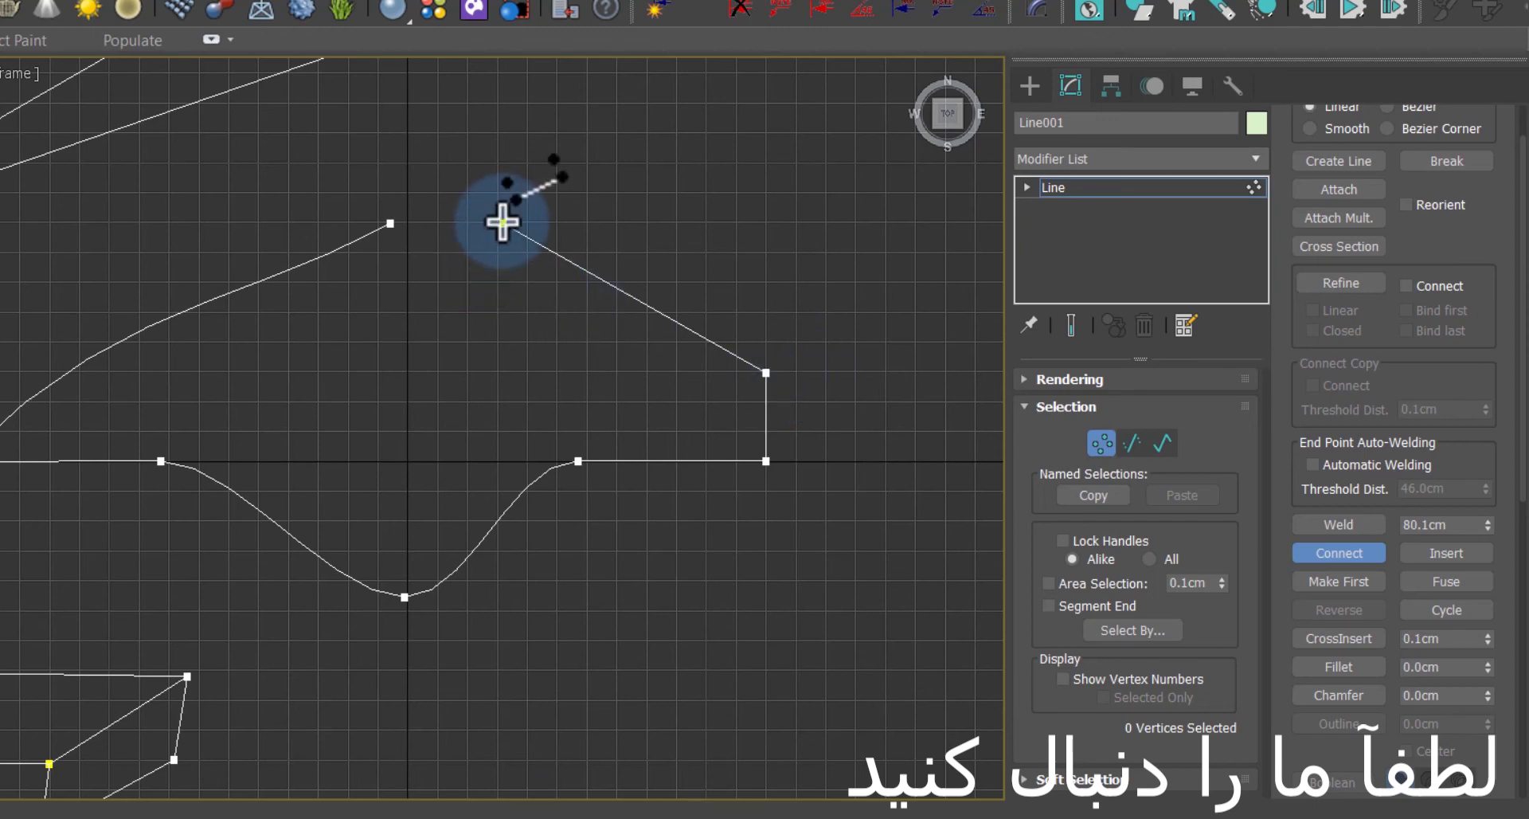
pyautogui.moveTo(502, 222); pyautogui.dragTo(390, 224)
pyautogui.scroll(-4, 642, 212)
pyautogui.scroll(2, 647, 219)
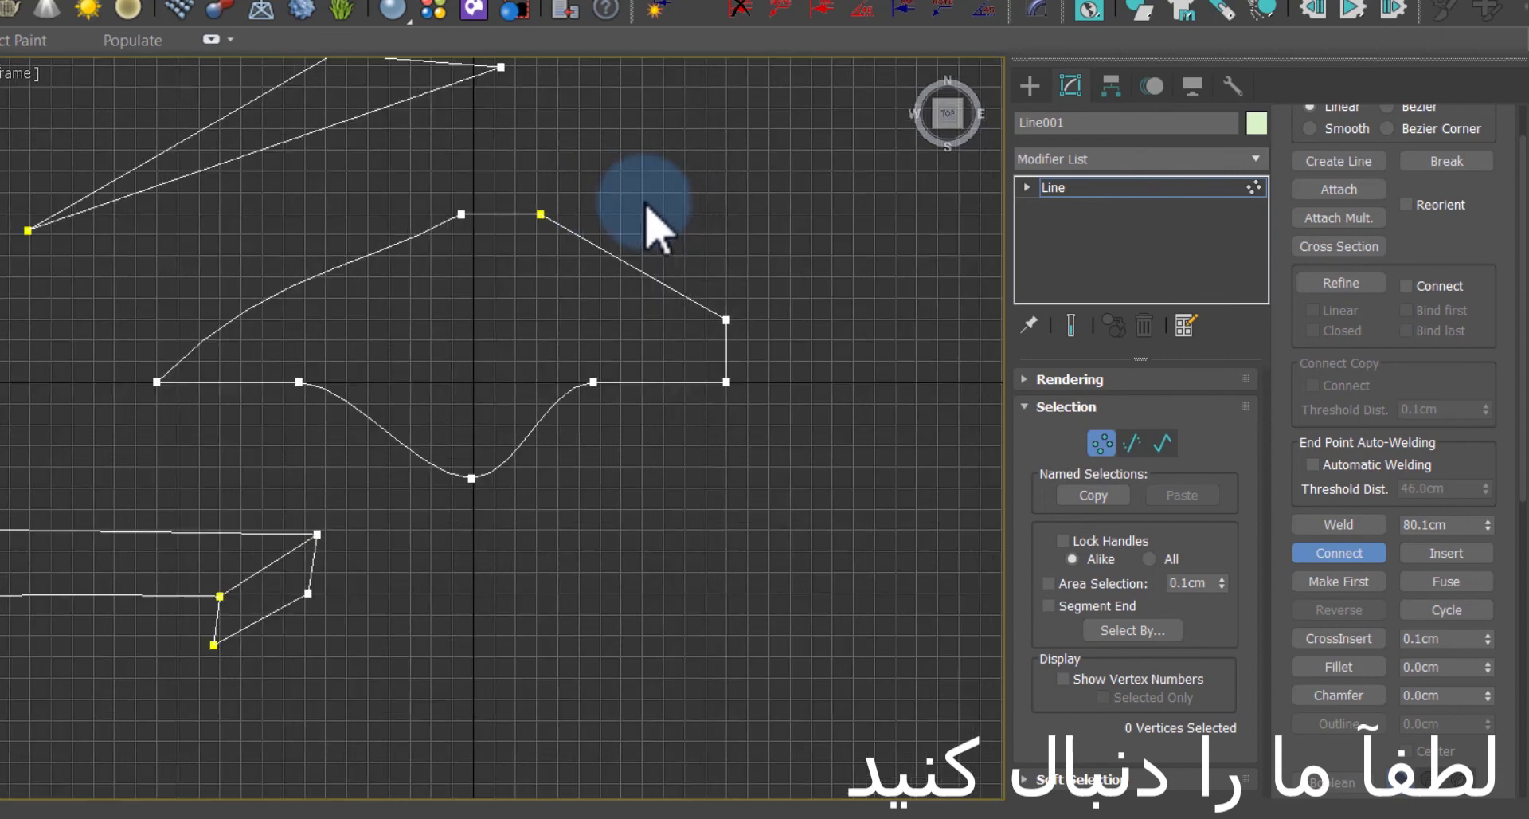
pyautogui.rightClick(725, 219)
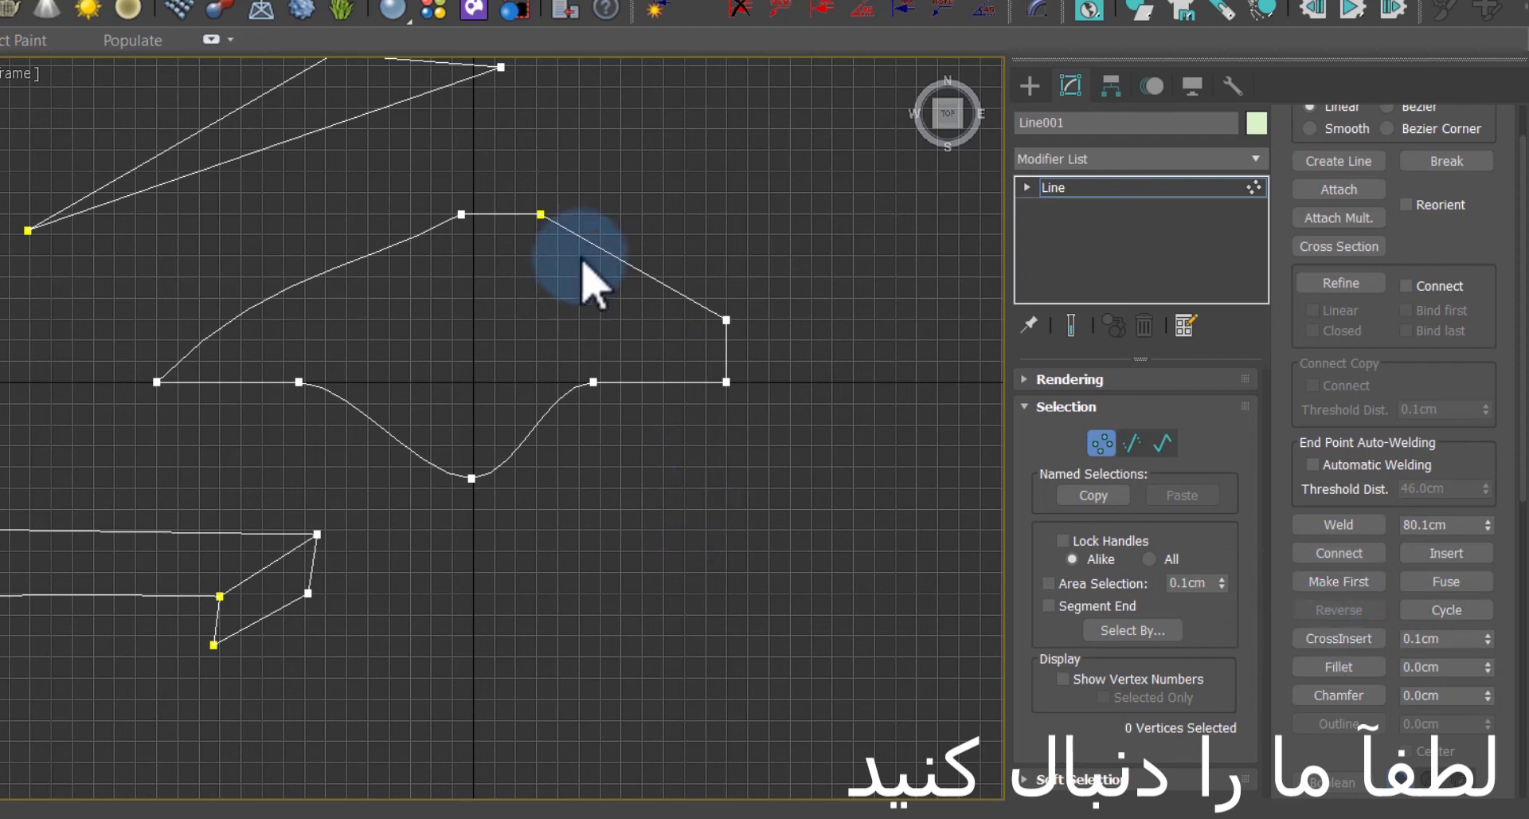
# Step: Make the upper right corner vertex of the closed arch its first vertex, then check the old first vertex's number and deselect
pyautogui.scroll(4, 554, 222)
pyautogui.click(535, 213)
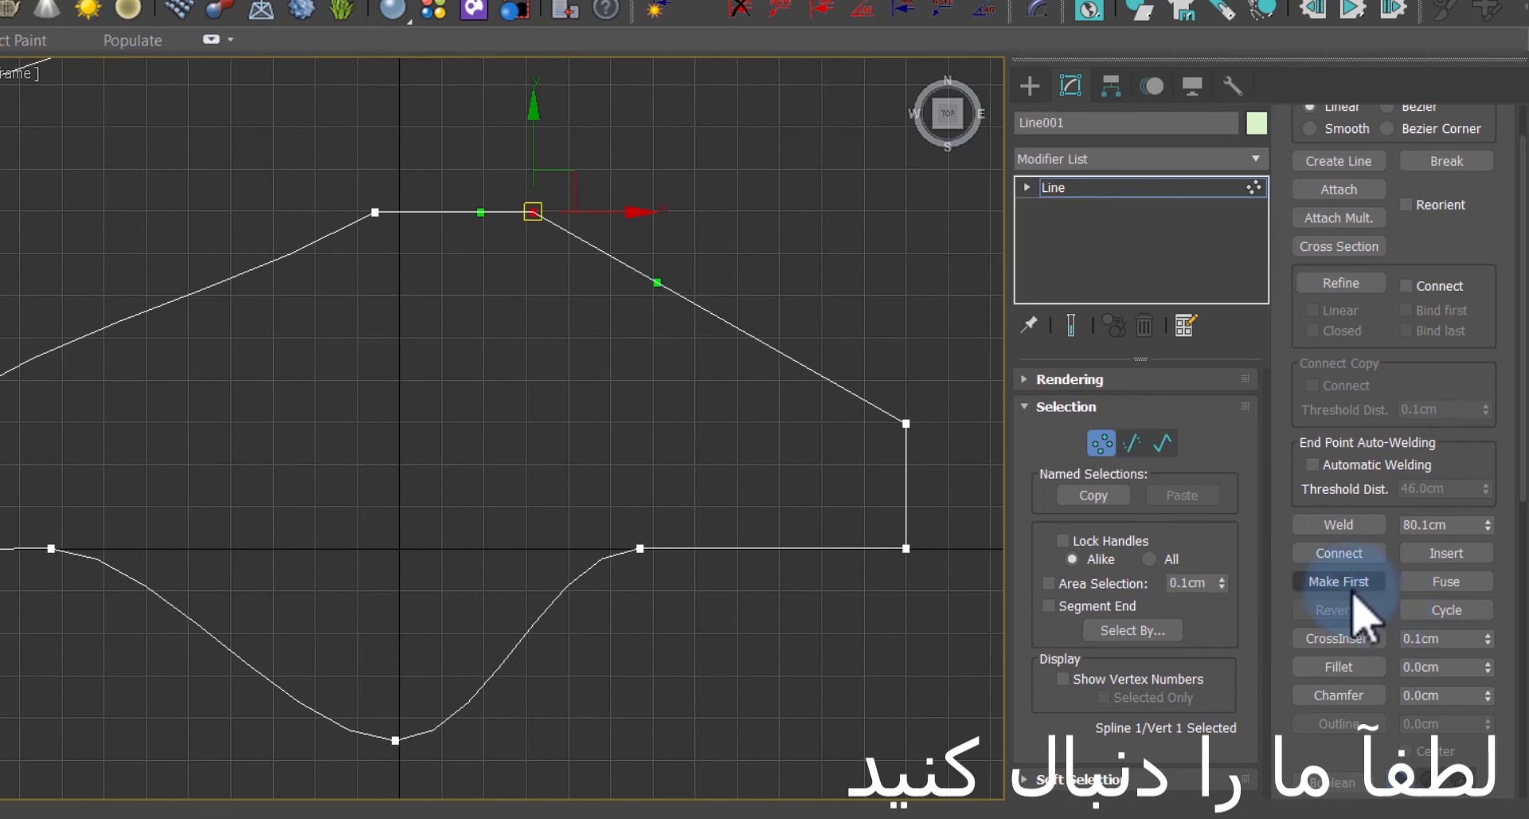
pyautogui.click(718, 384)
pyautogui.click(905, 423)
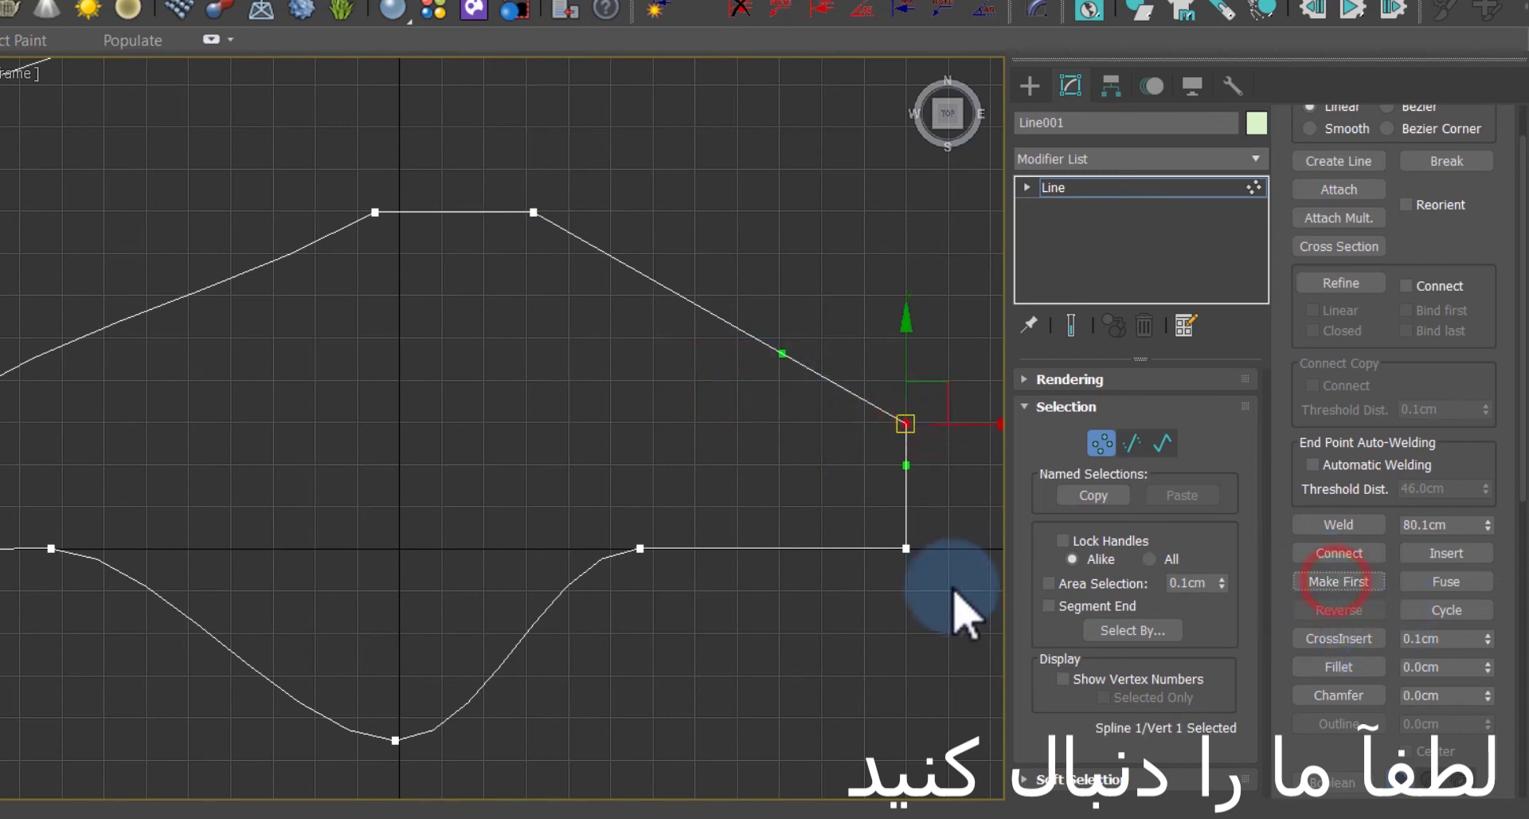
pyautogui.click(826, 660)
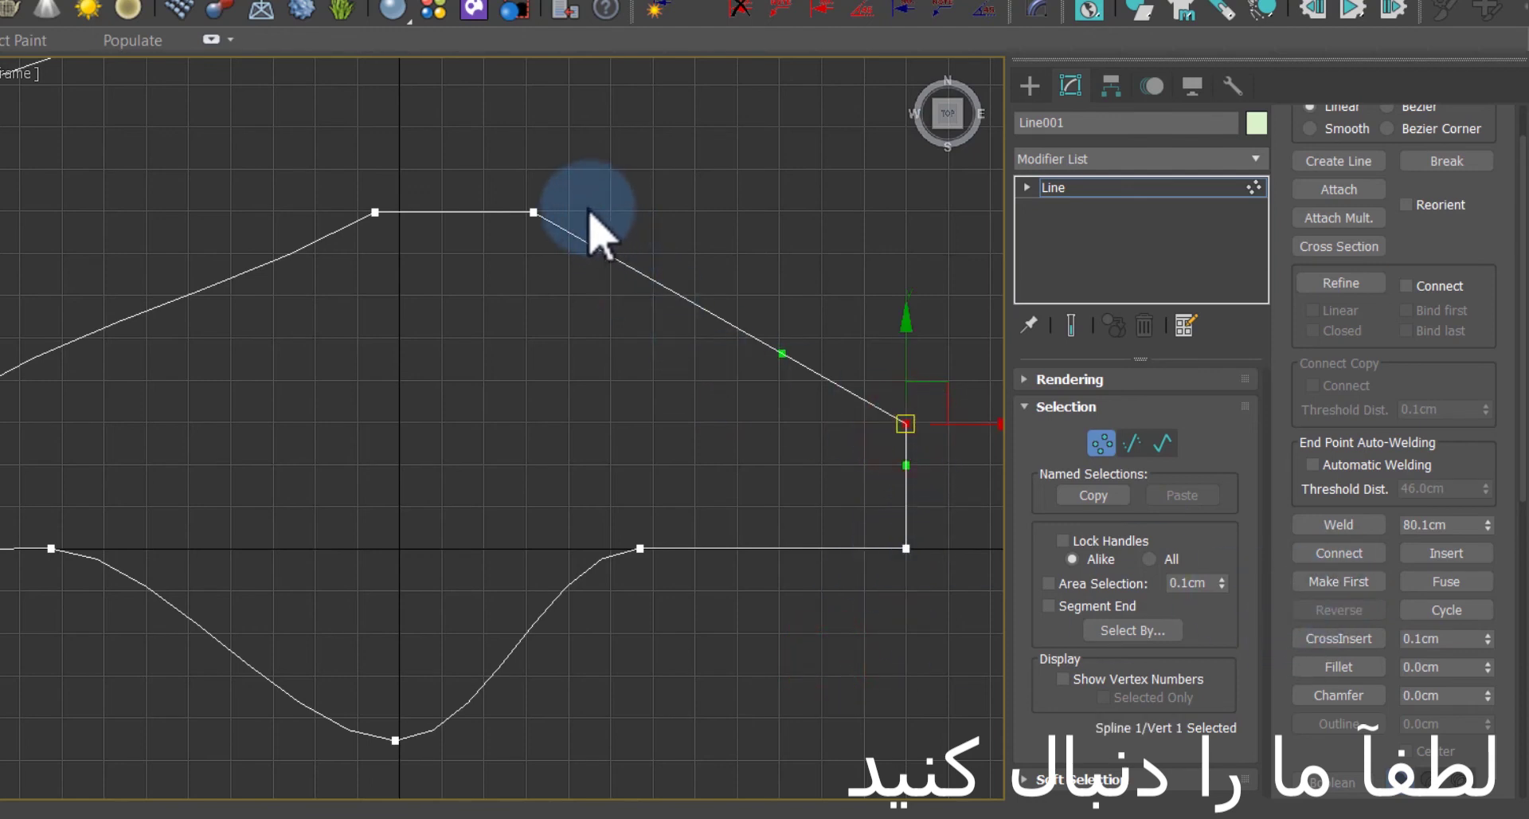
pyautogui.click(533, 212)
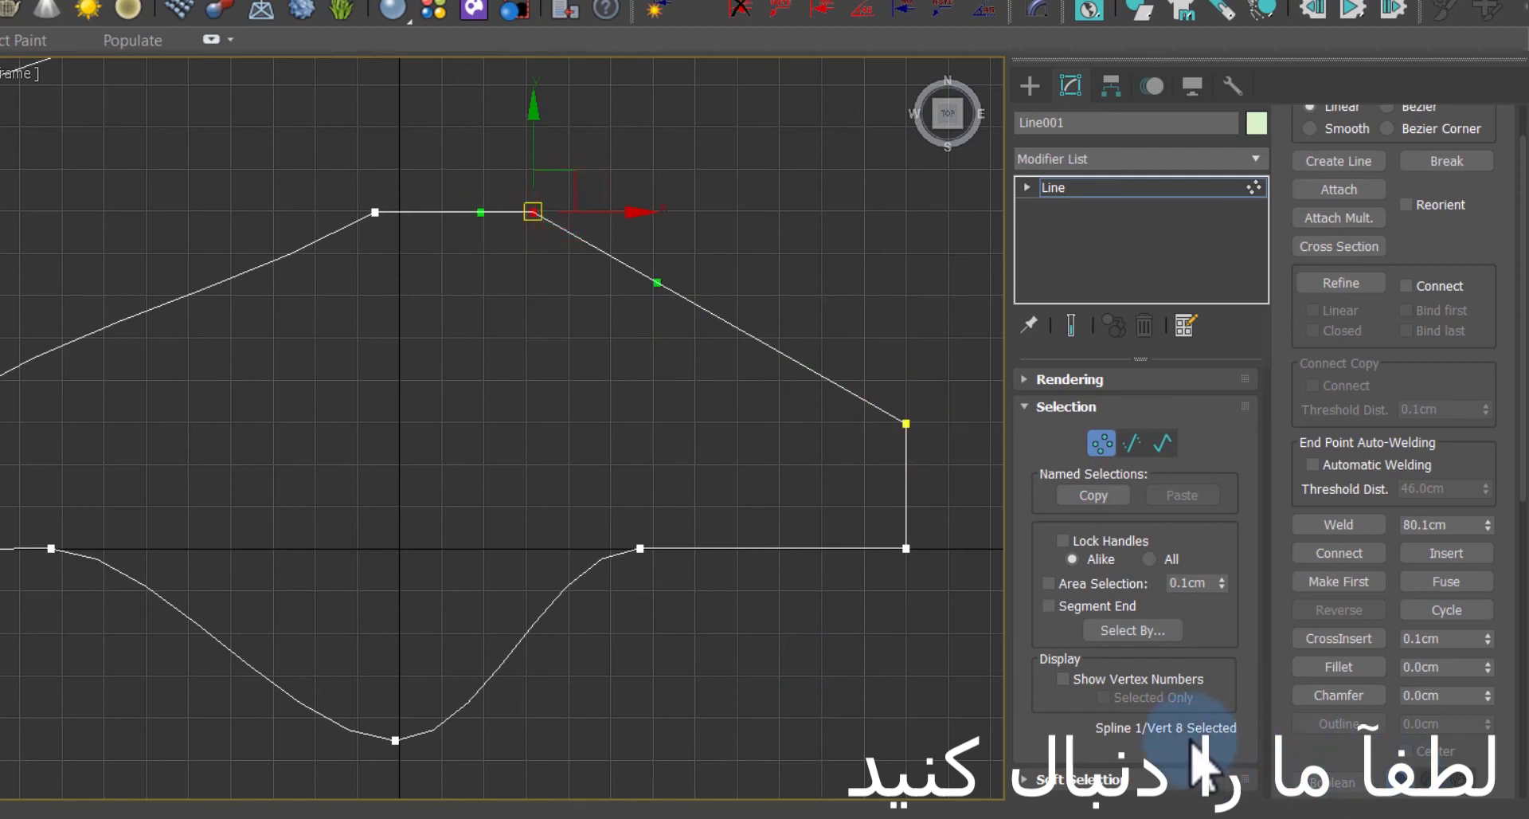
pyautogui.click(644, 635)
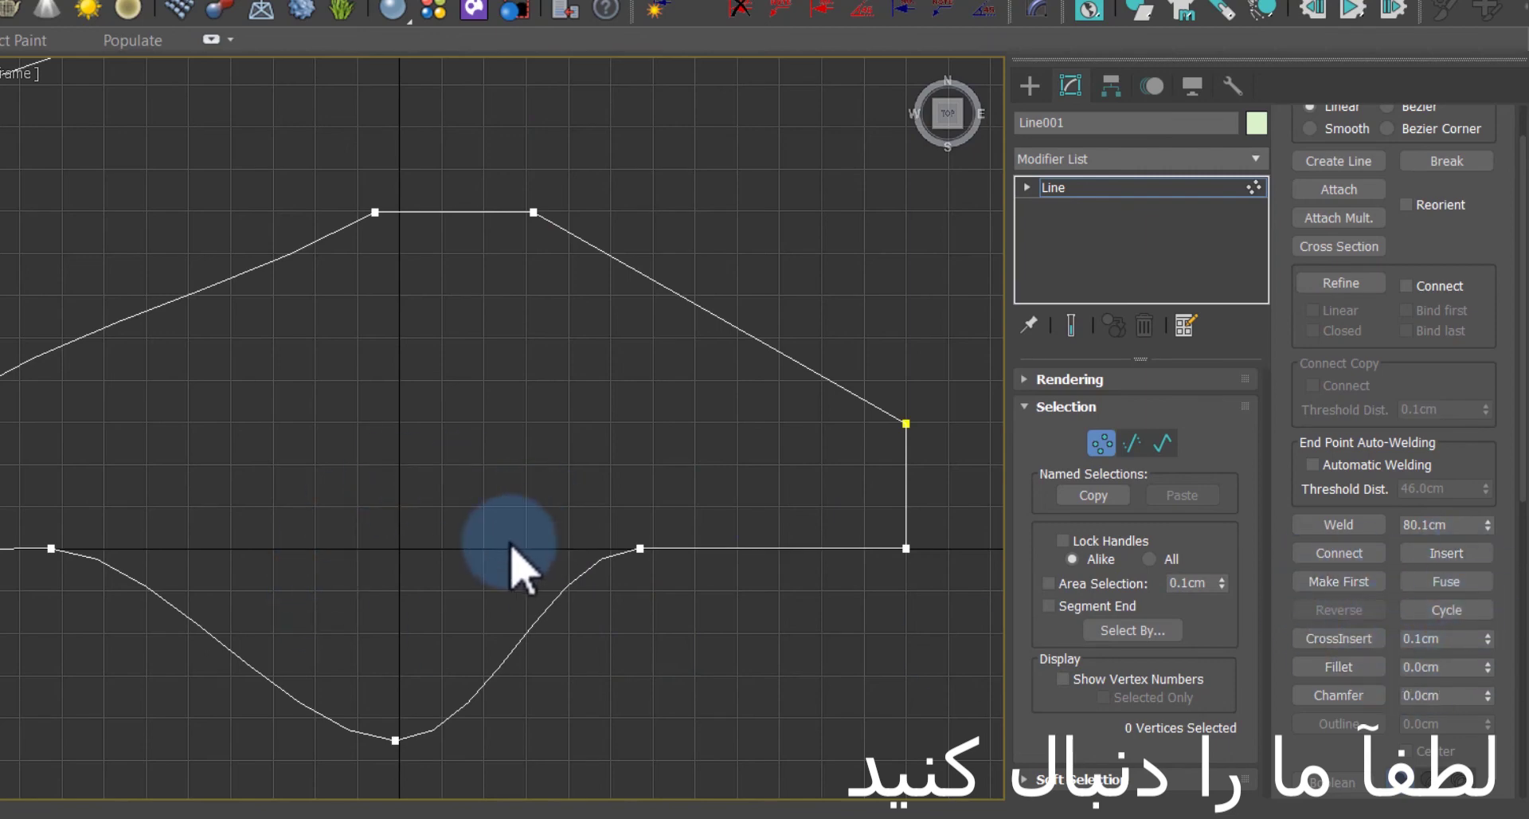
# Step: Insert four vertices into the arch's curved upper left segment, placing them in a row above the outline
pyautogui.scroll(-3, 530, 394)
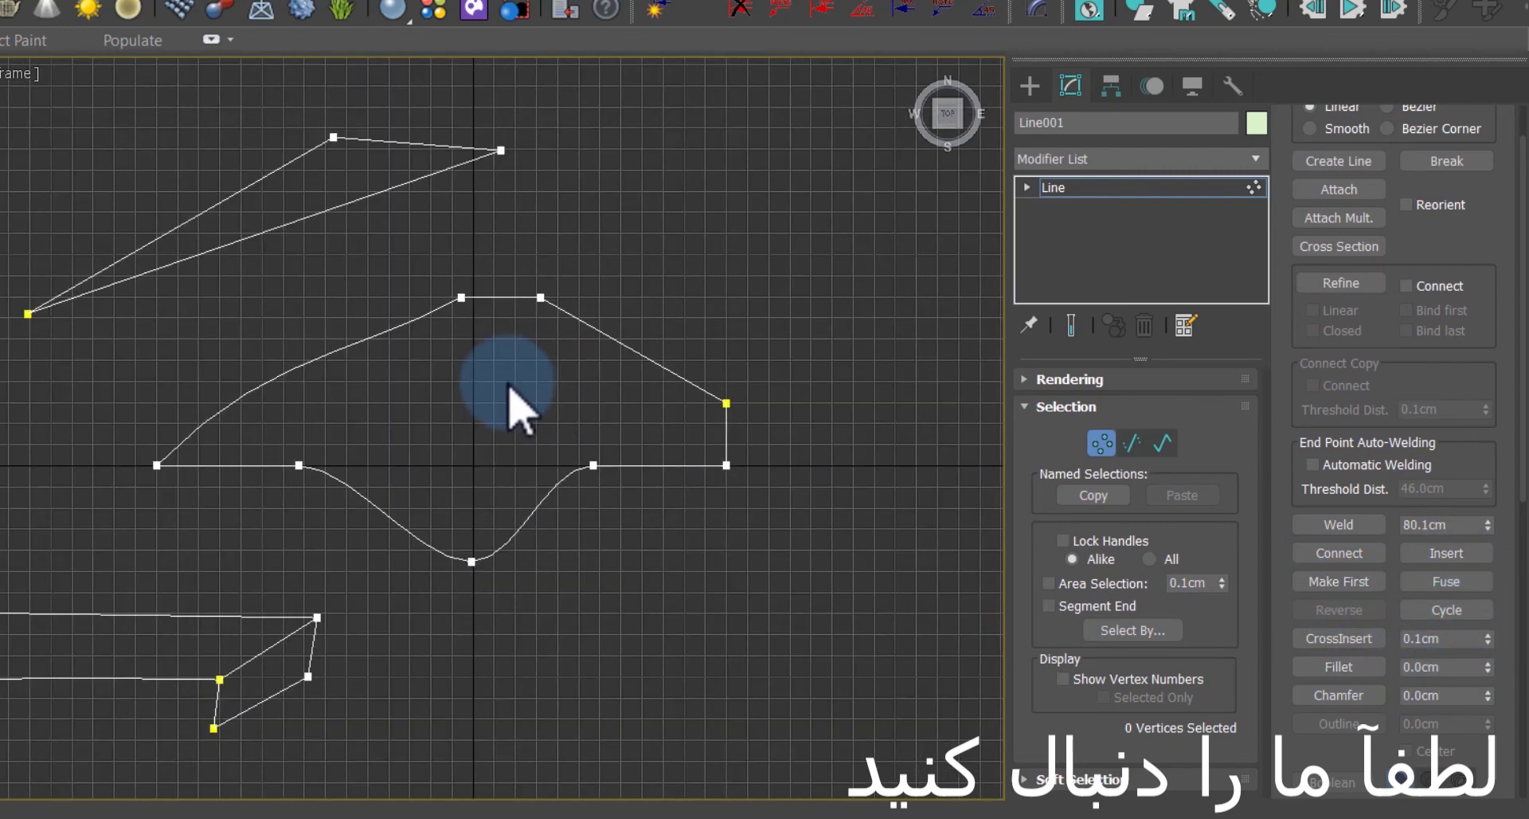
pyautogui.scroll(3, 512, 403)
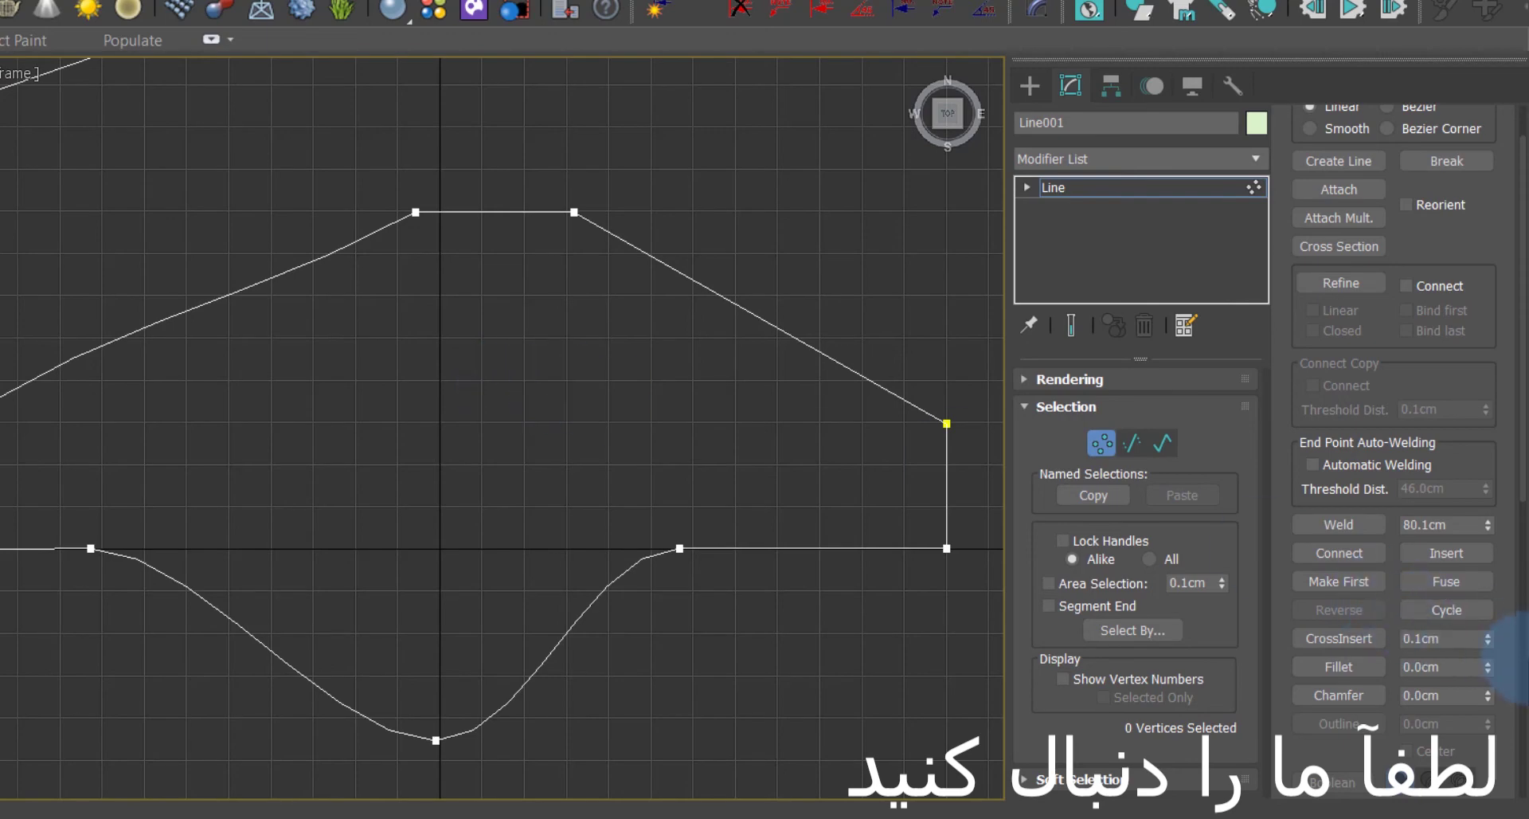
pyautogui.click(1445, 552)
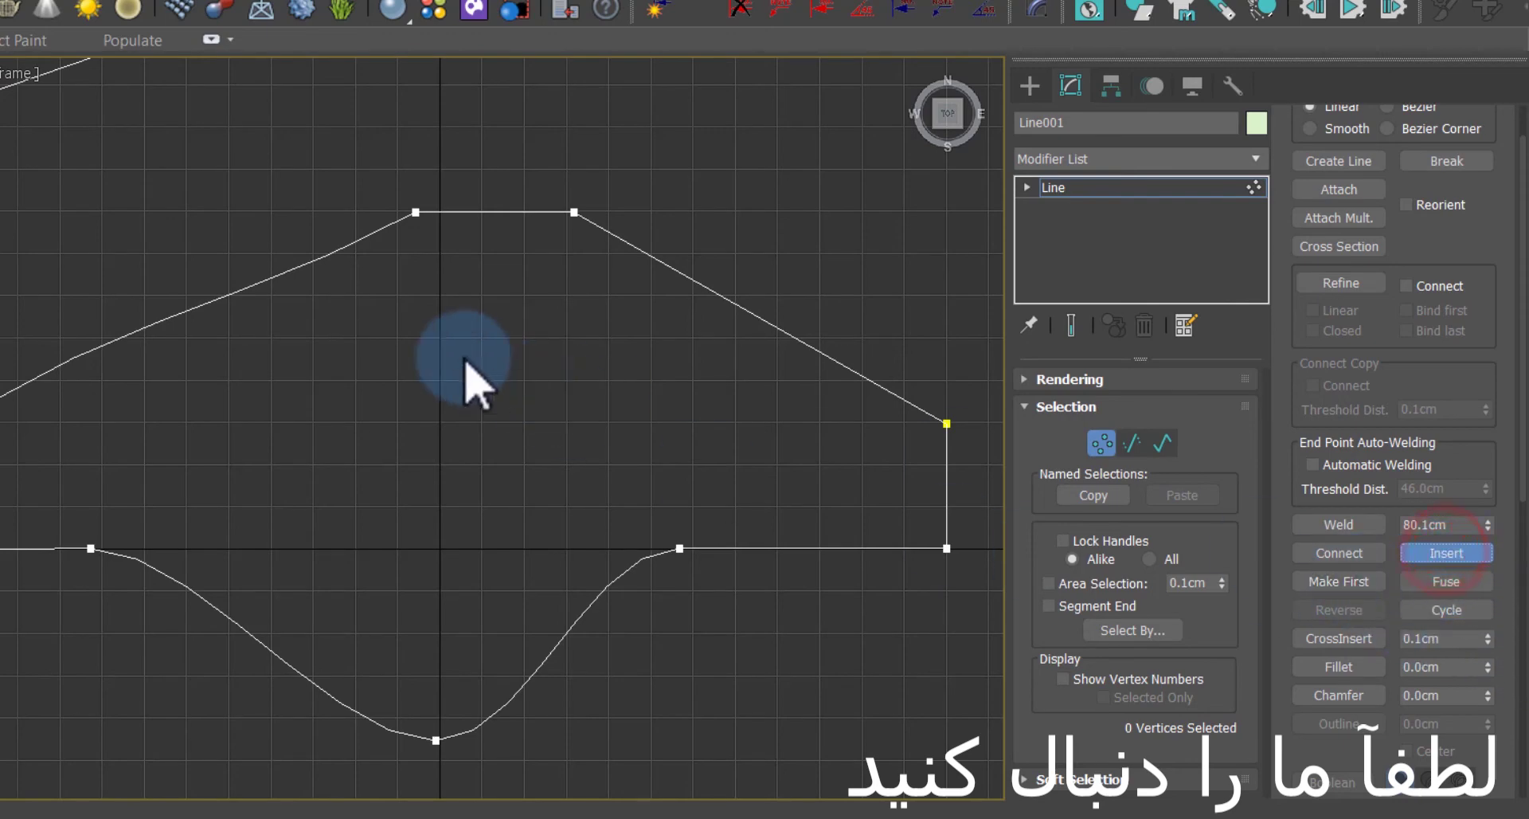
pyautogui.scroll(-2, 547, 347)
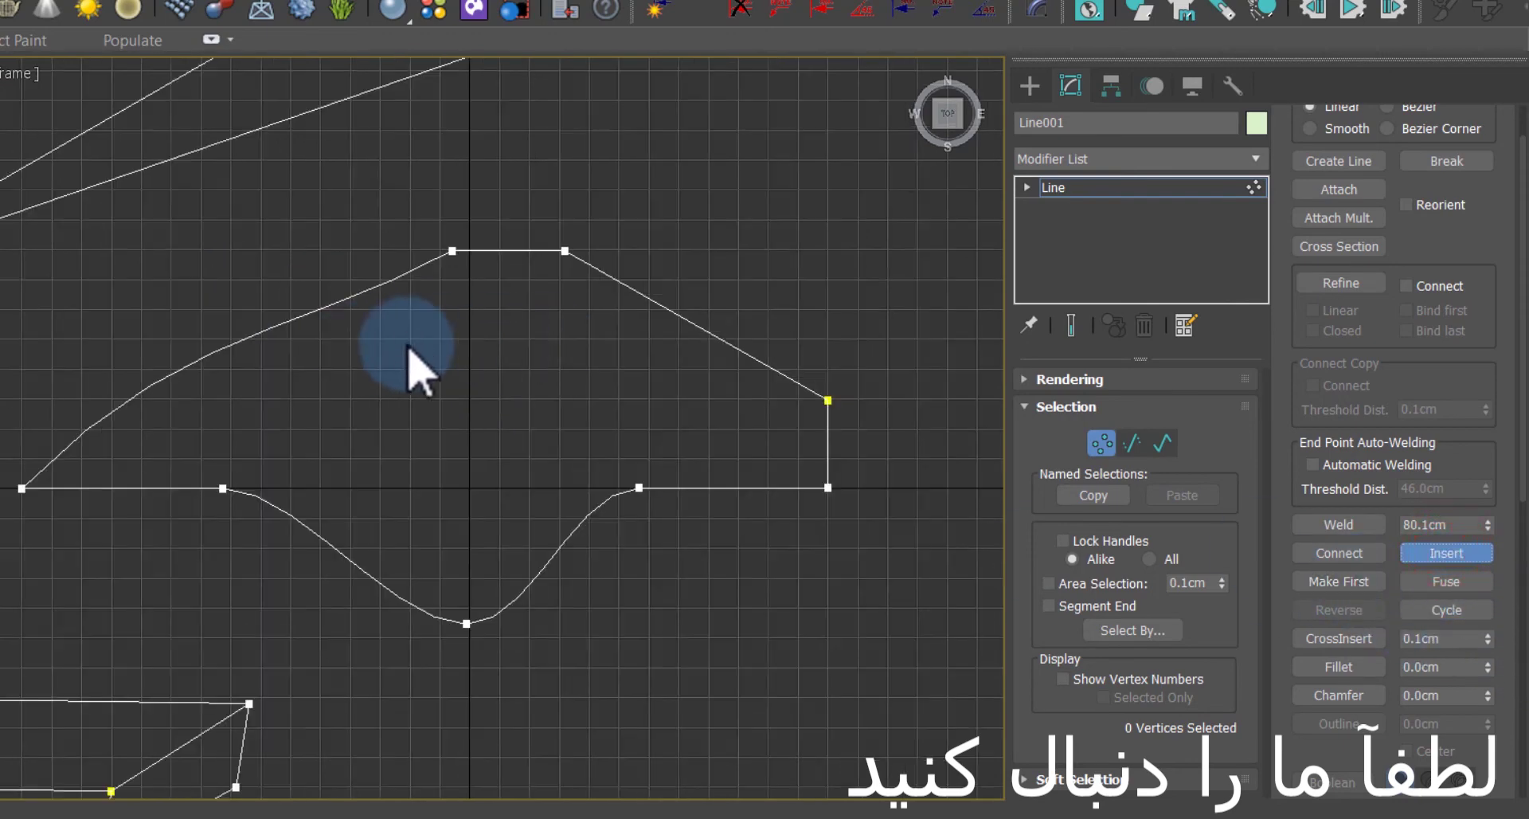
pyautogui.scroll(-2, 341, 359)
pyautogui.scroll(4, 328, 324)
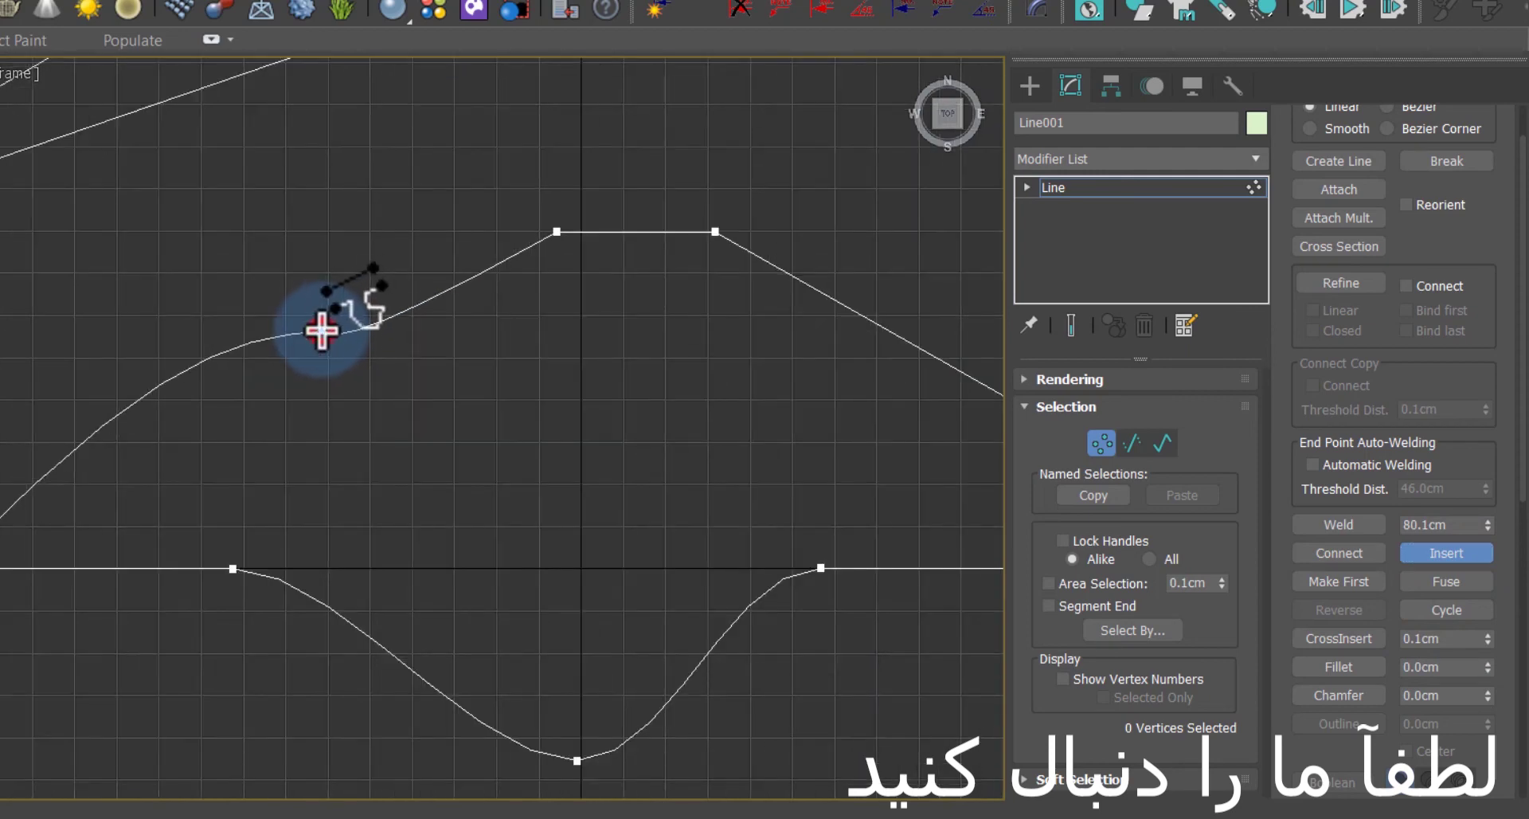
pyautogui.click(325, 329)
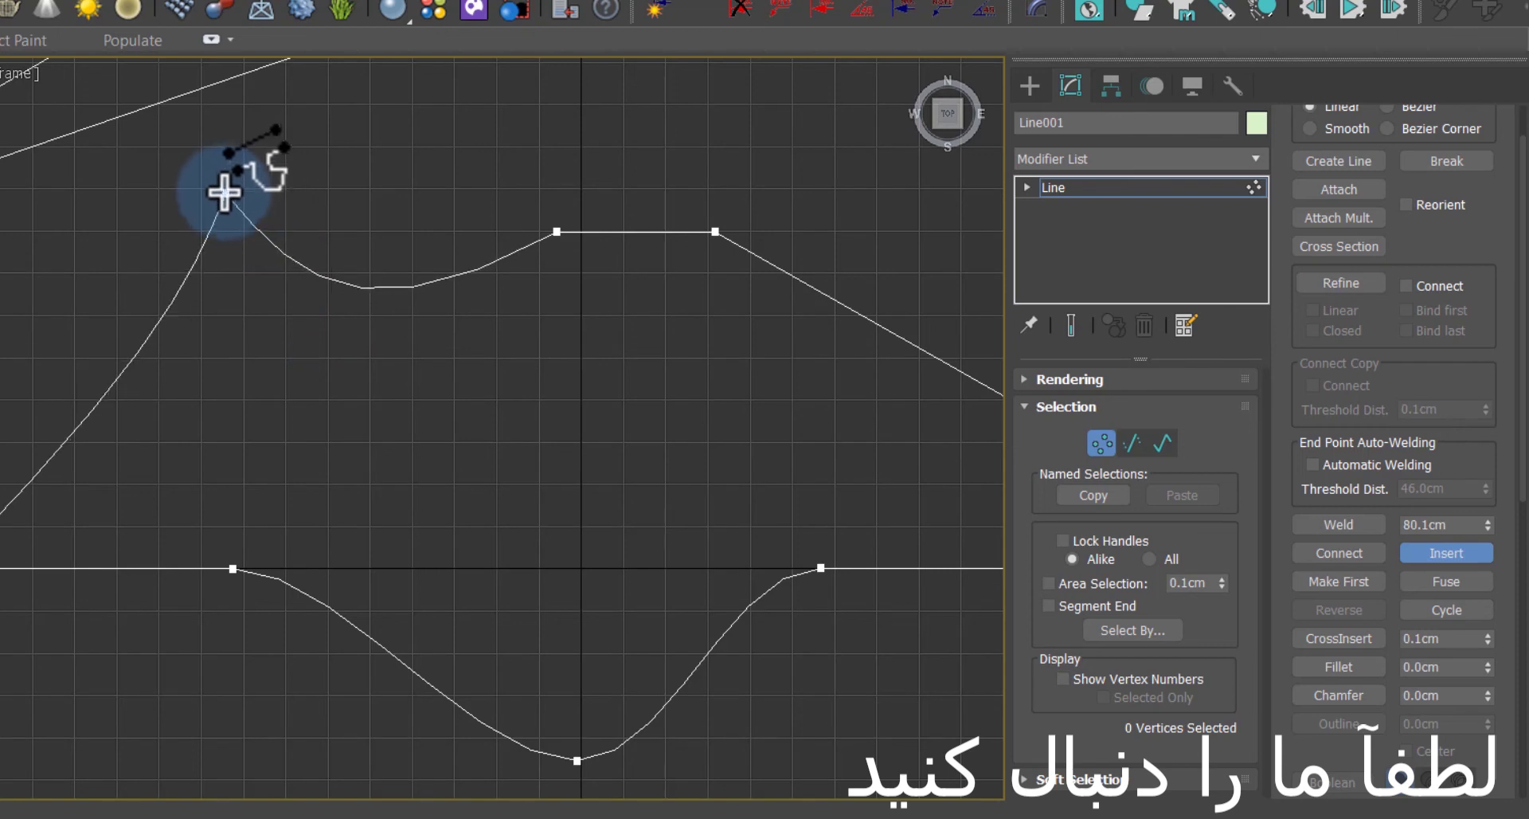
pyautogui.click(197, 153)
pyautogui.click(352, 109)
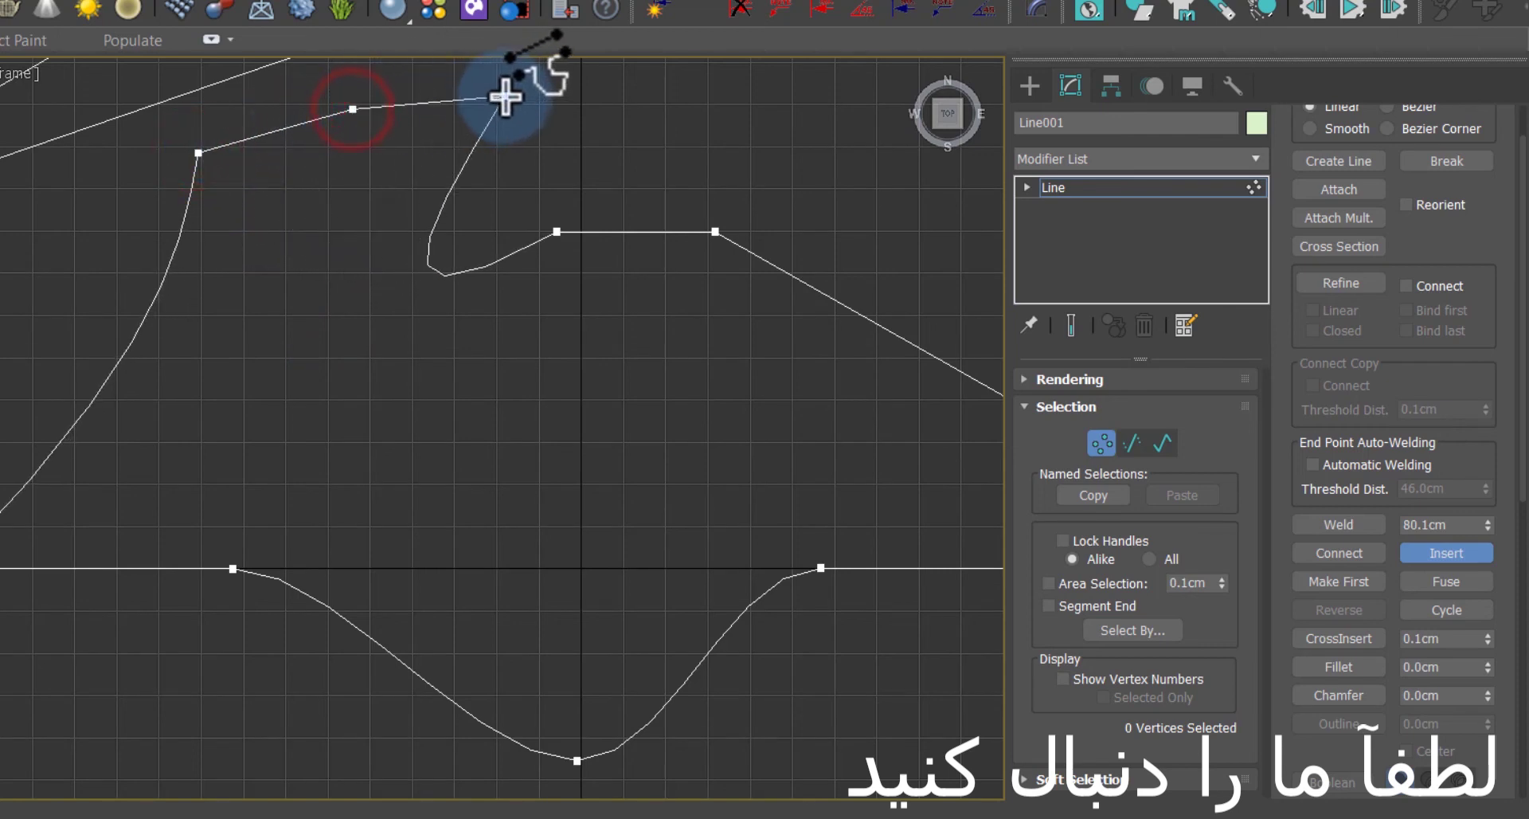
pyautogui.click(504, 97)
pyautogui.scroll(-2, 287, 238)
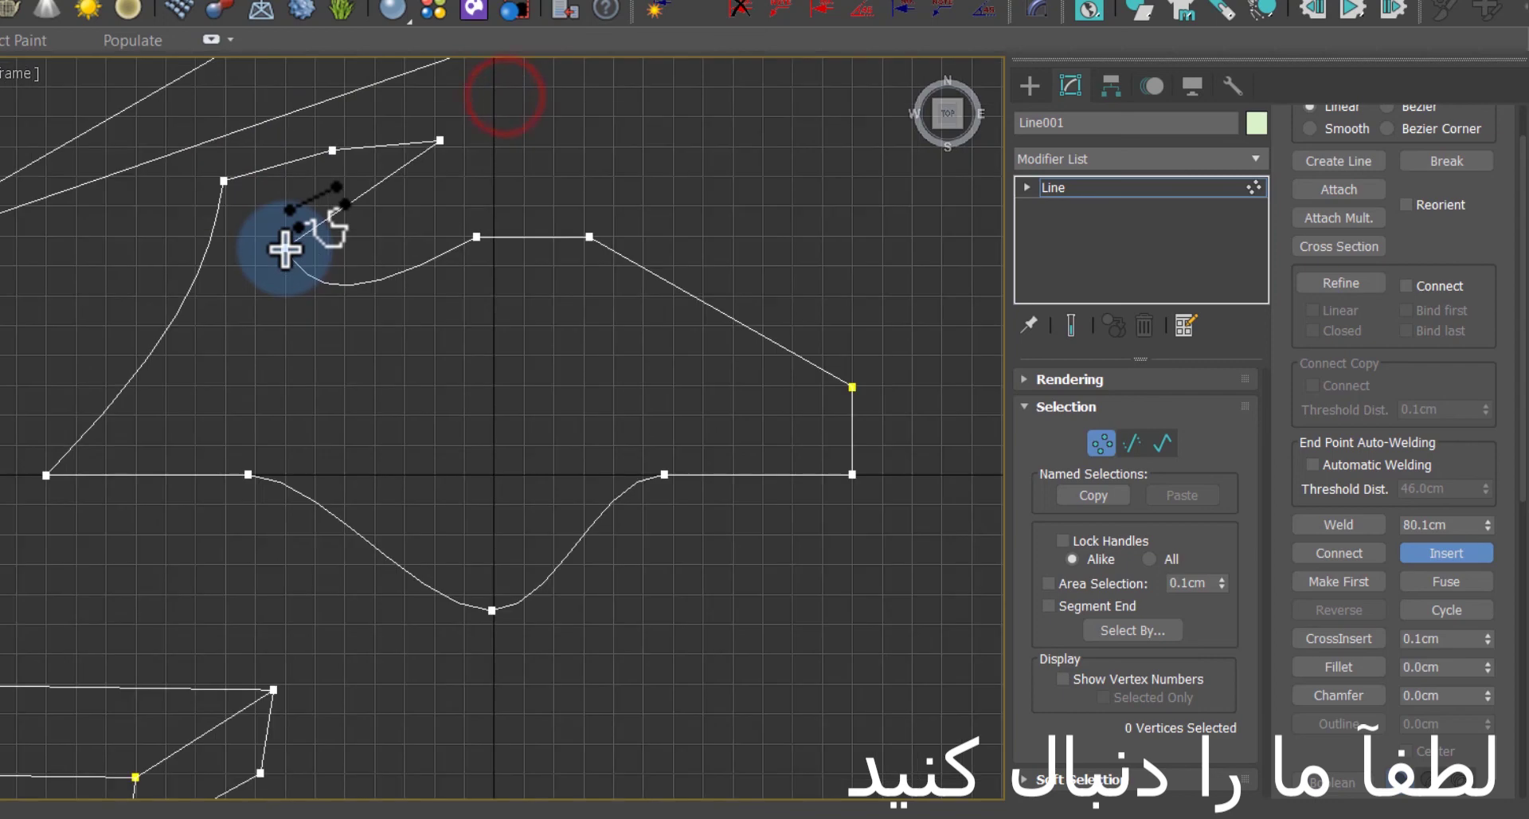
pyautogui.click(555, 121)
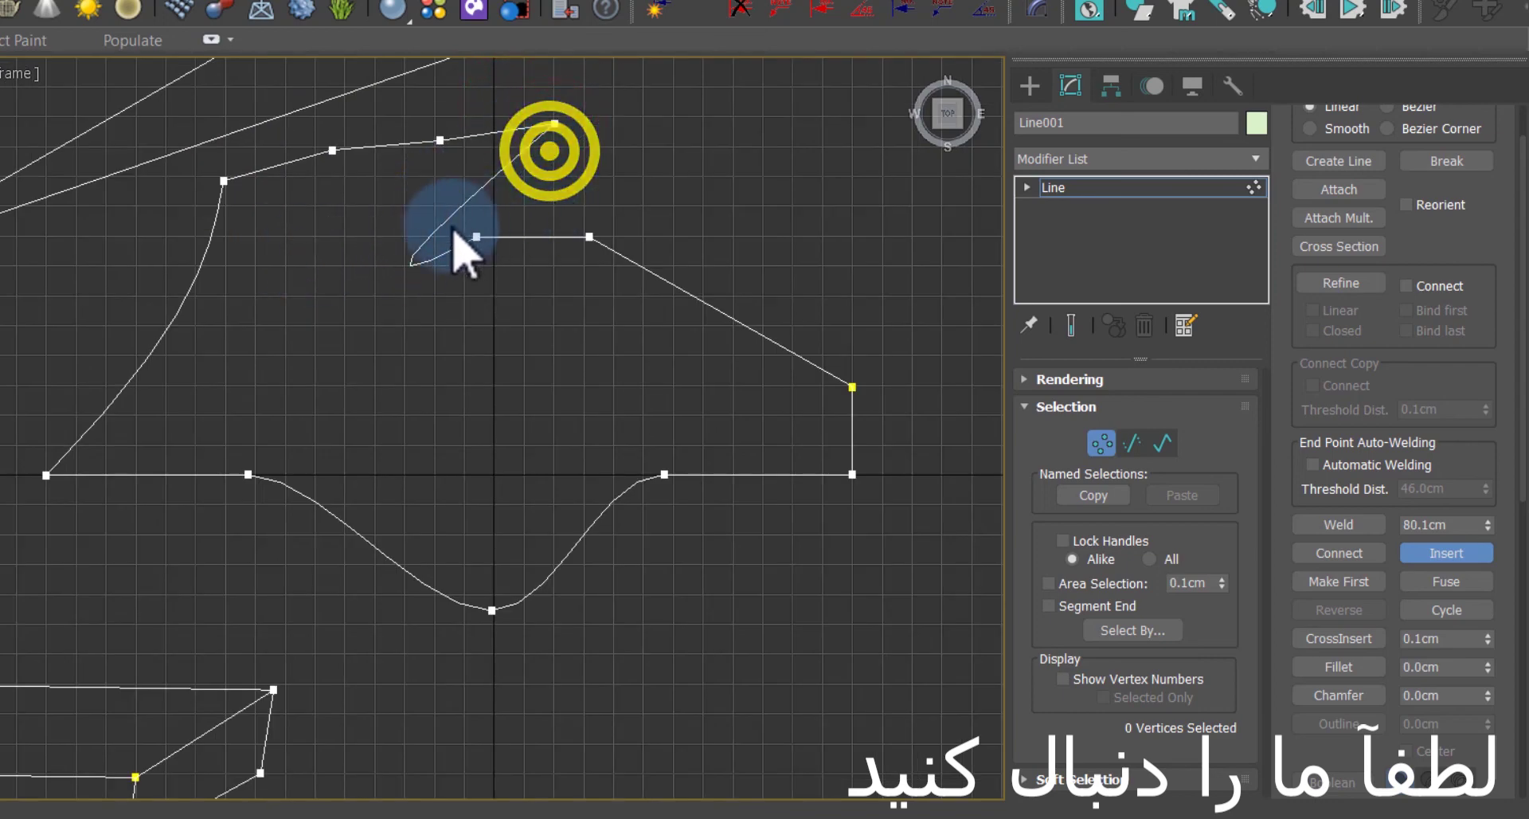
# Step: Insert four more vertices into the remaining curved segment, extending it as a zigzag towards the right above the arch
pyautogui.click(415, 264)
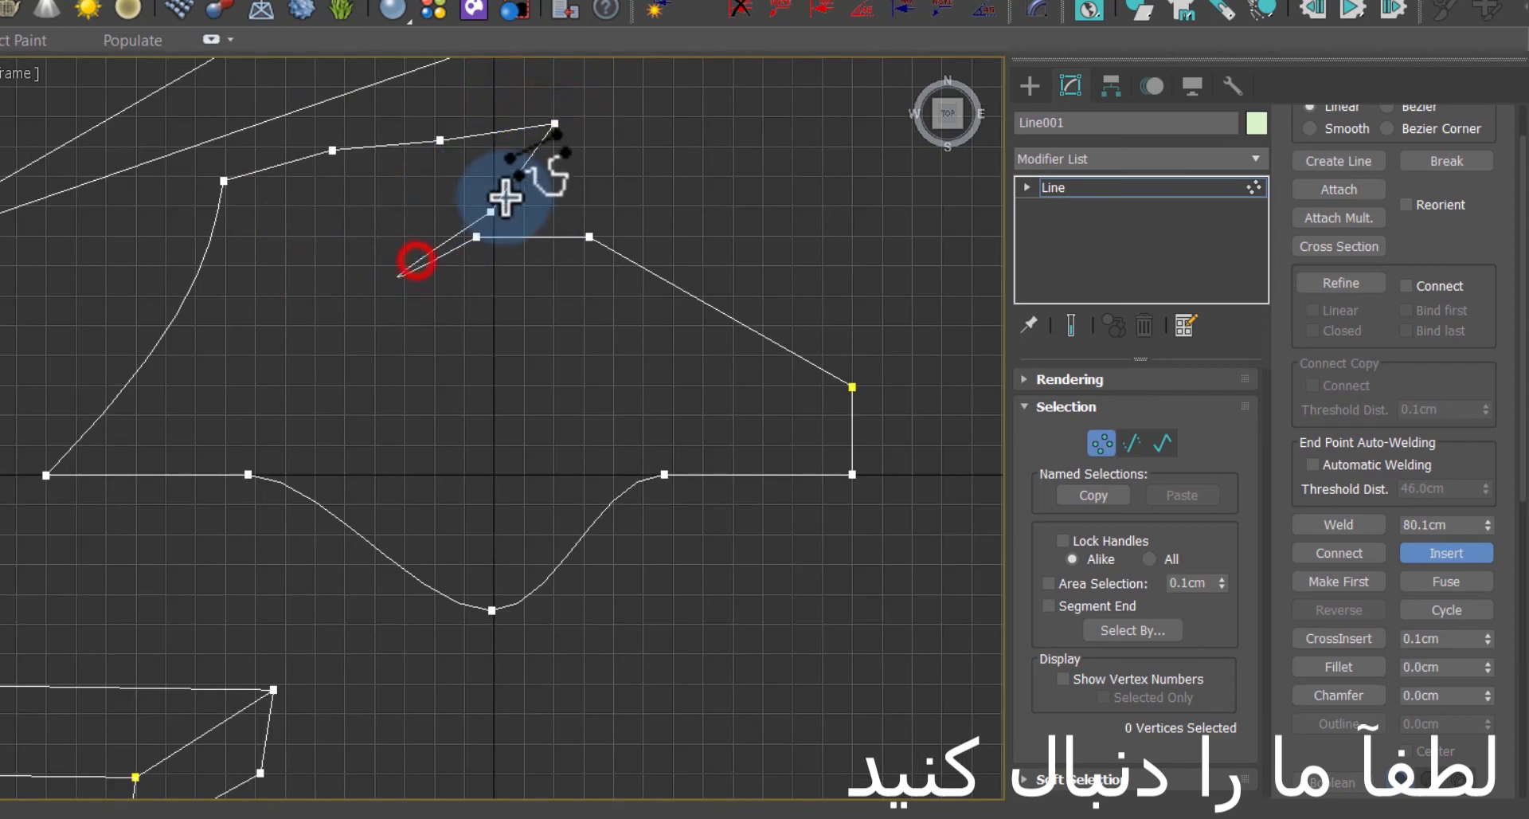
pyautogui.click(483, 168)
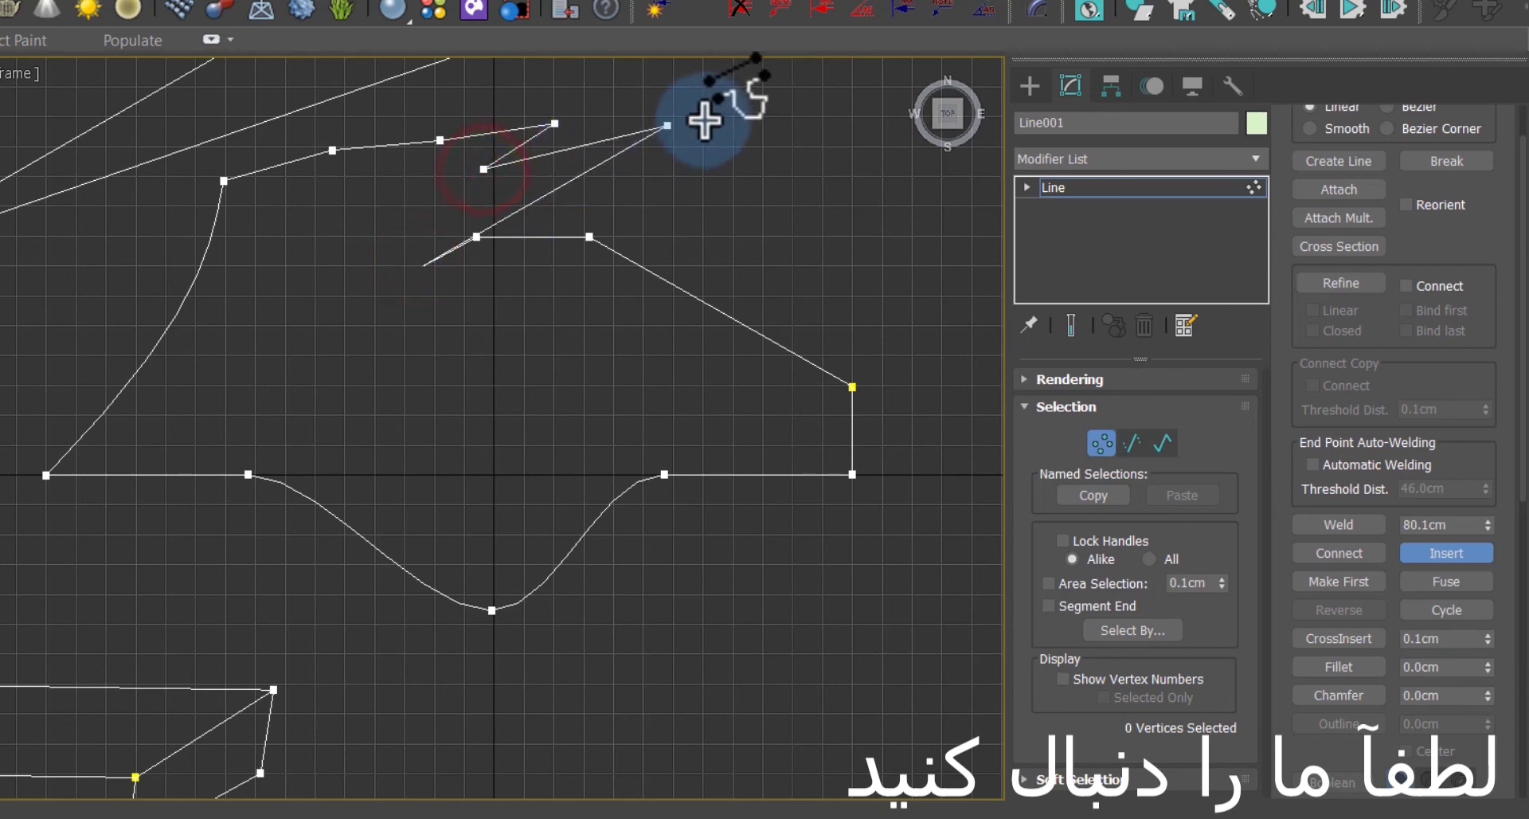
pyautogui.click(739, 118)
pyautogui.click(825, 178)
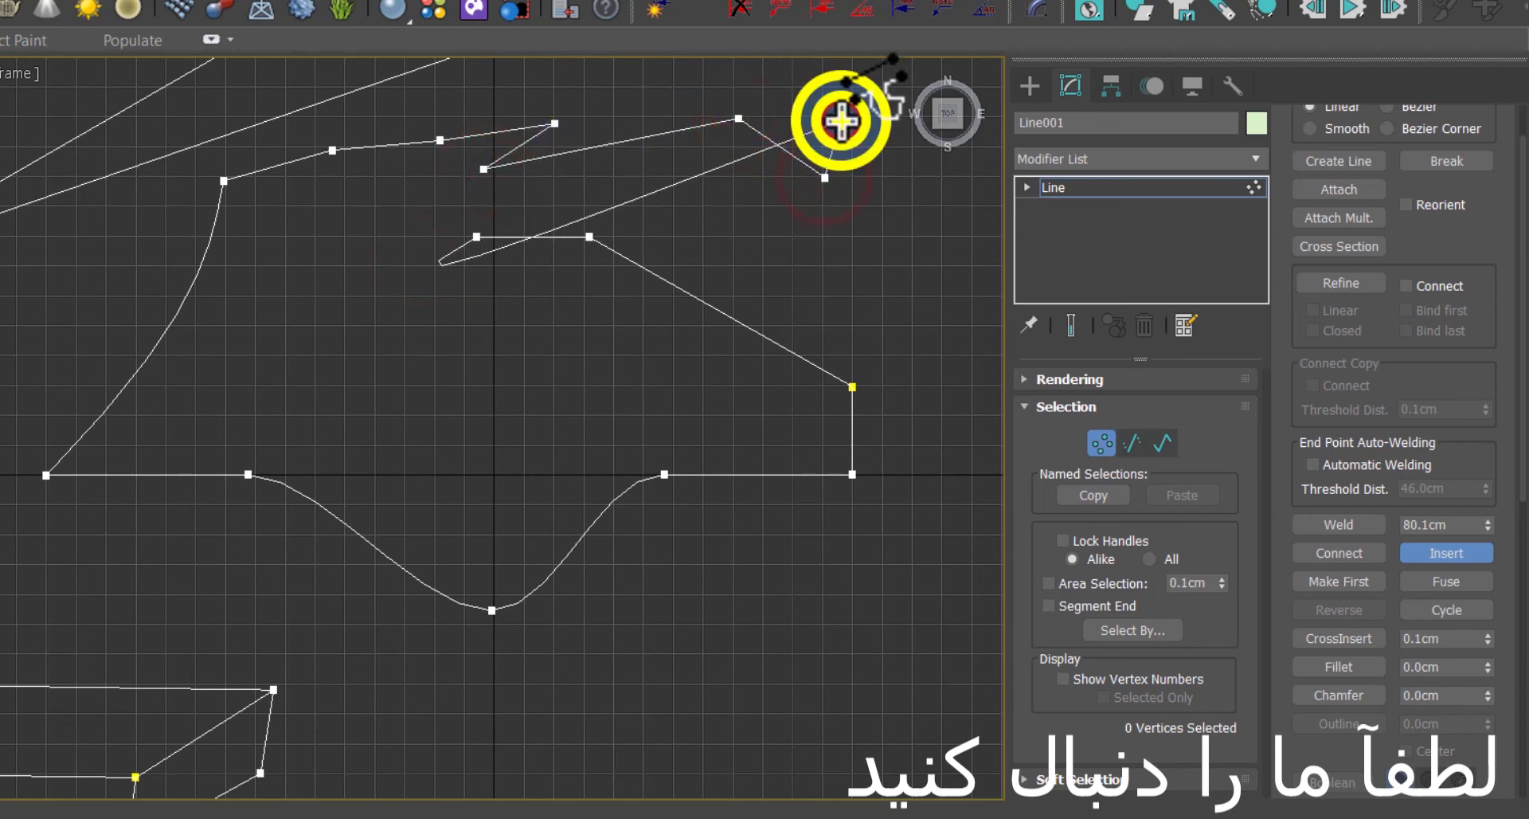
pyautogui.click(840, 119)
pyautogui.scroll(-4, 478, 255)
pyautogui.scroll(2, 563, 295)
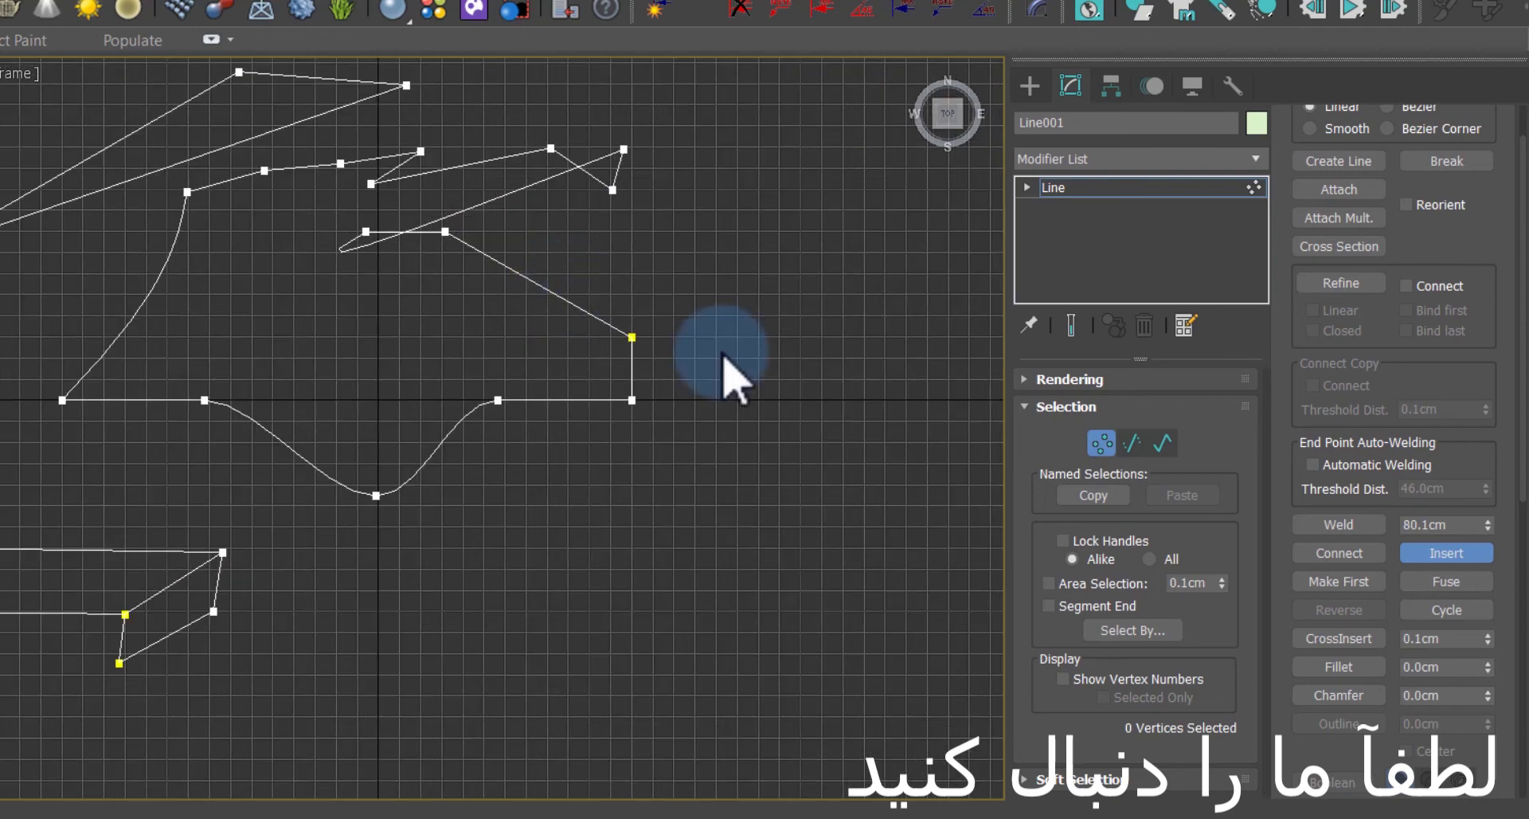
# Step: Leave the Insert tool, fuse the three vertices at the zigzag's right end, then deselect them
pyautogui.click(1456, 583)
pyautogui.scroll(-2, 684, 338)
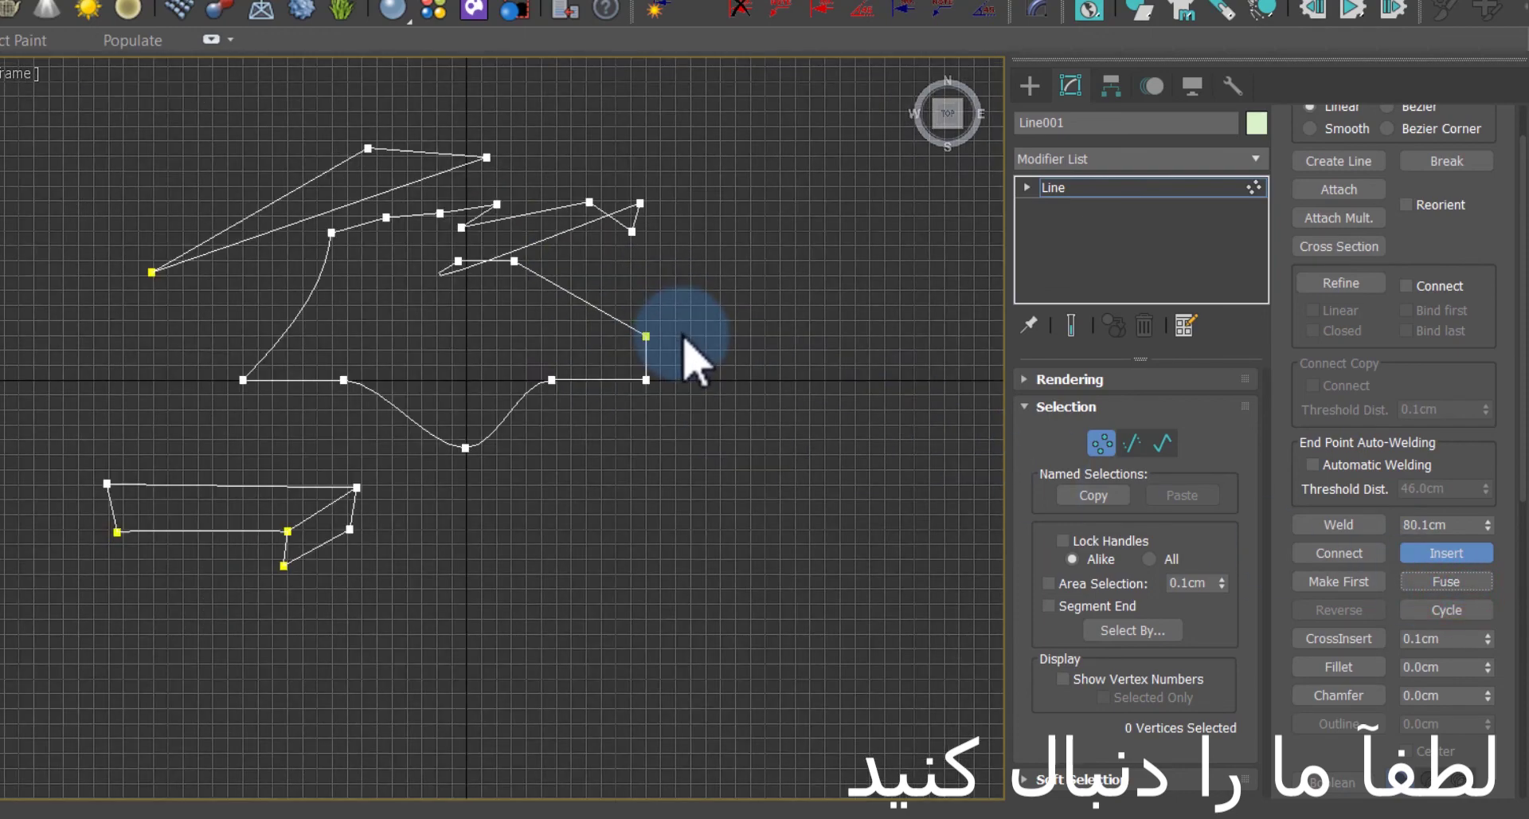
pyautogui.click(690, 181)
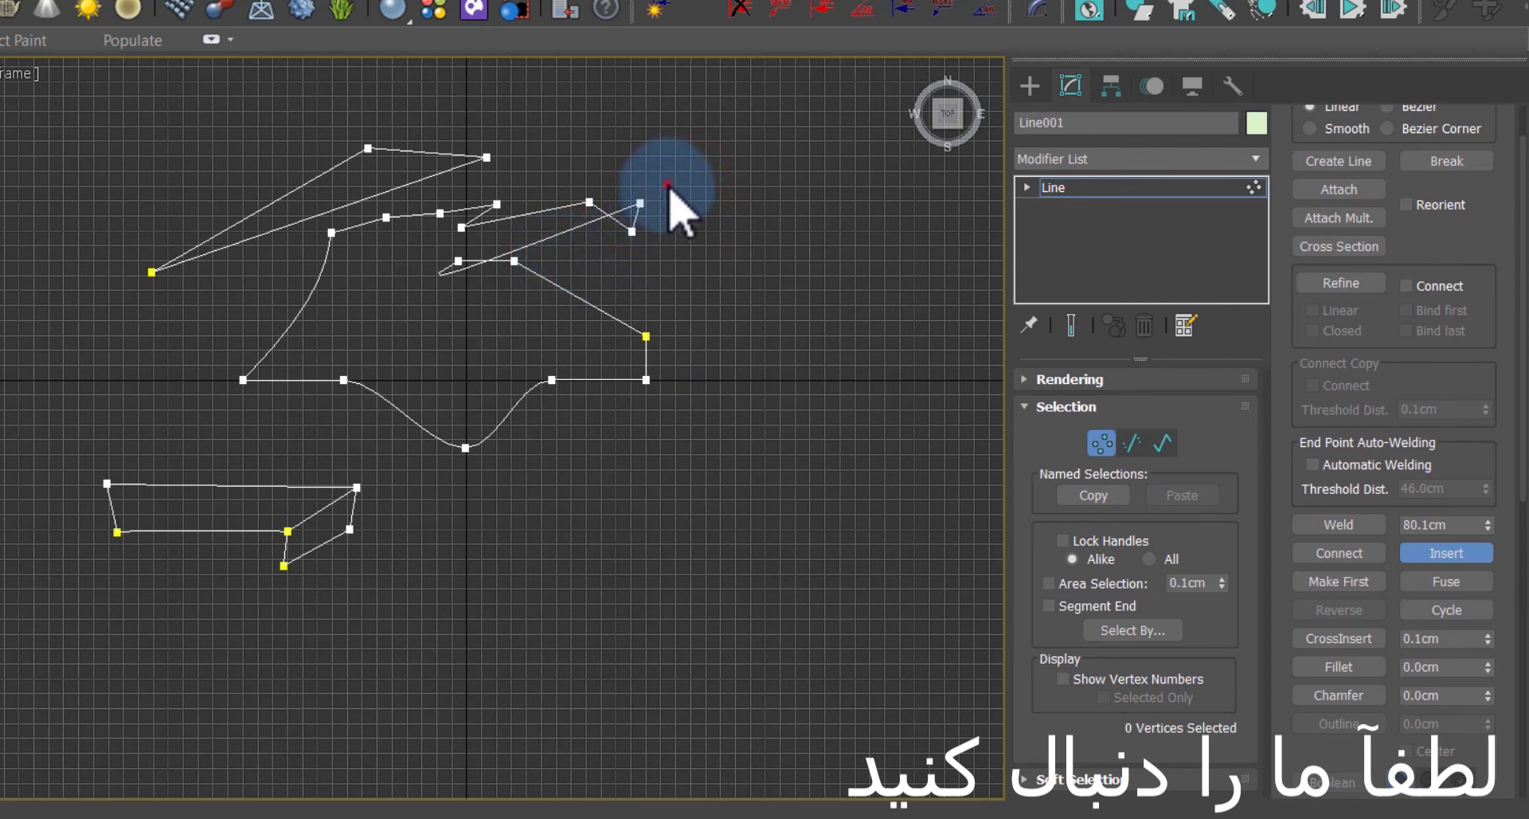
pyautogui.rightClick(758, 216)
pyautogui.moveTo(713, 182); pyautogui.dragTo(524, 267)
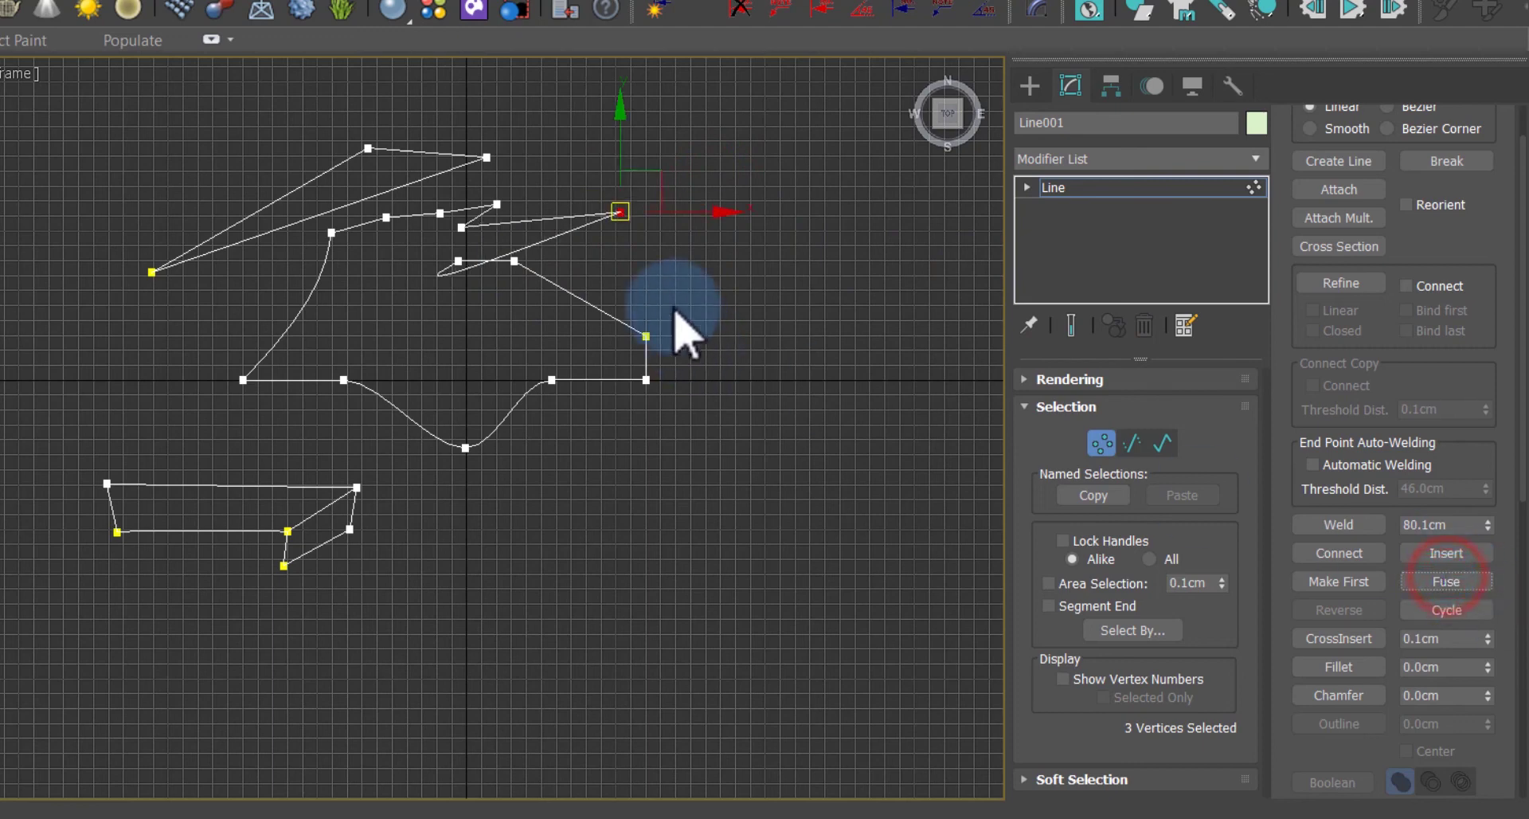
pyautogui.click(686, 266)
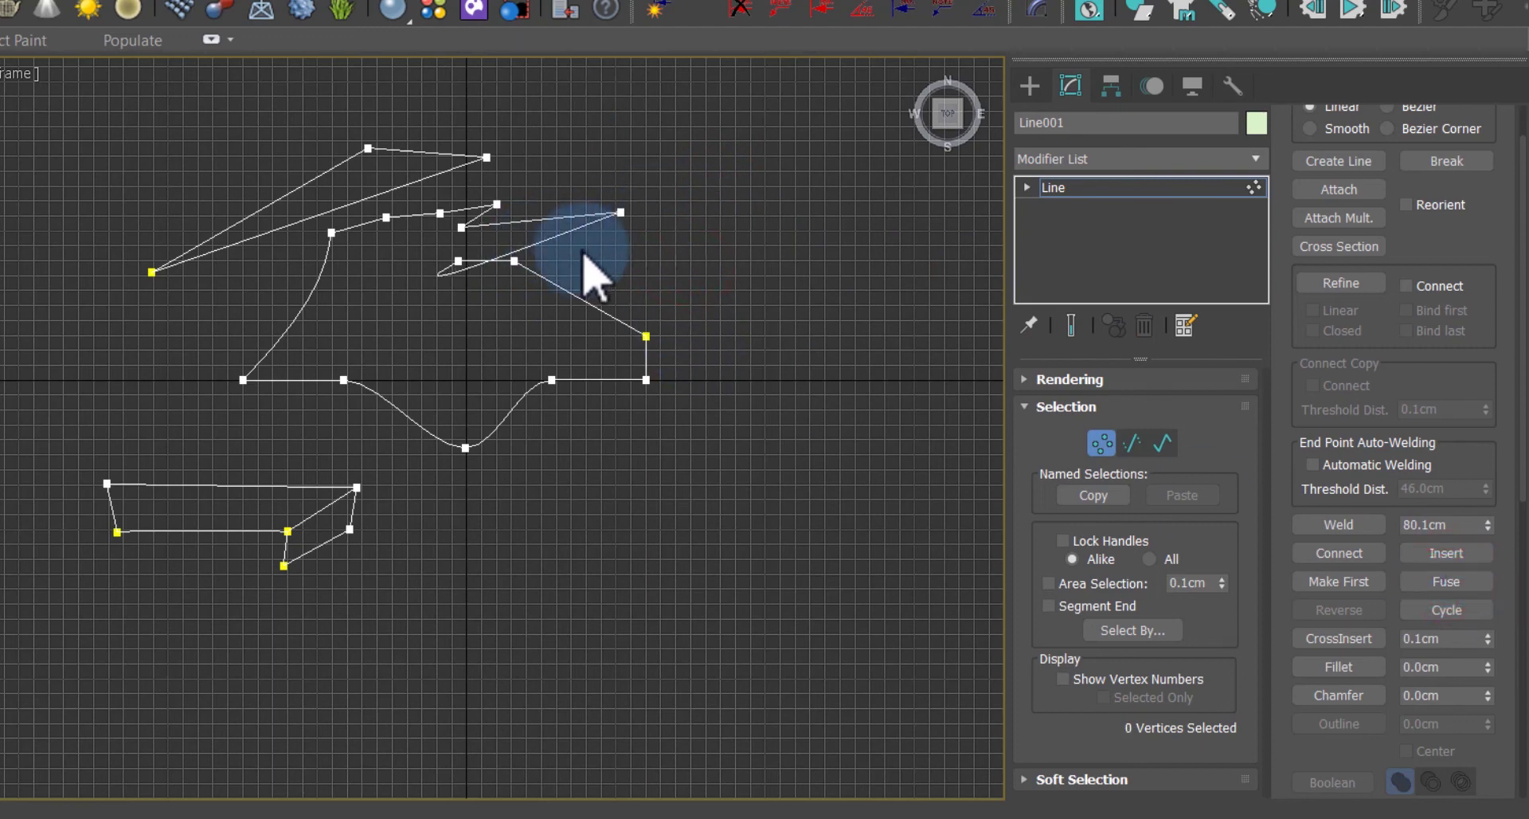
# Step: Fuse the two vertices at the zigzag's lower bend, then fuse the three vertices just above them and deselect
pyautogui.moveTo(528, 250); pyautogui.dragTo(433, 314)
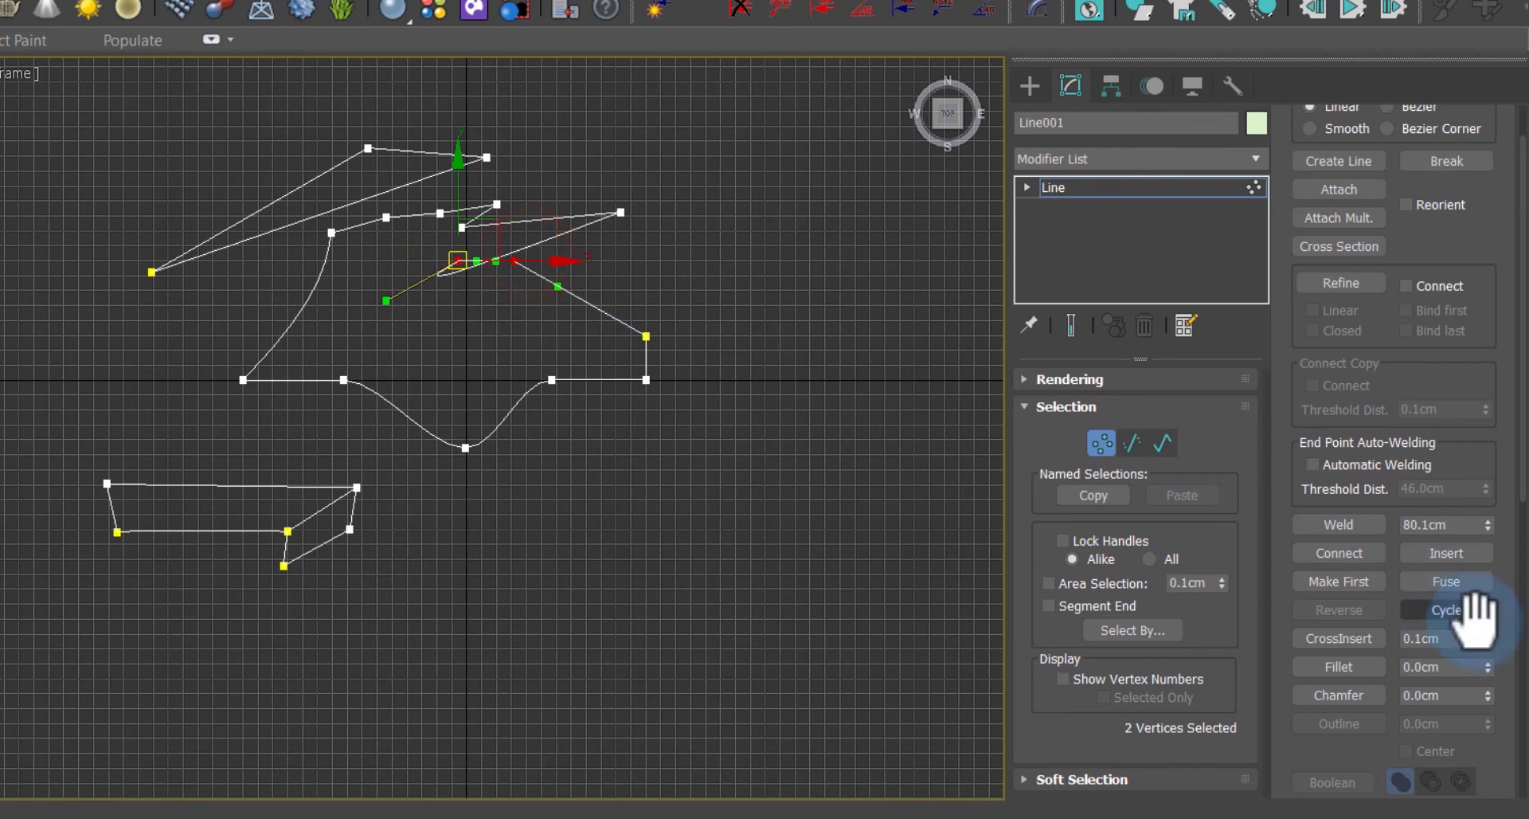
pyautogui.click(1453, 583)
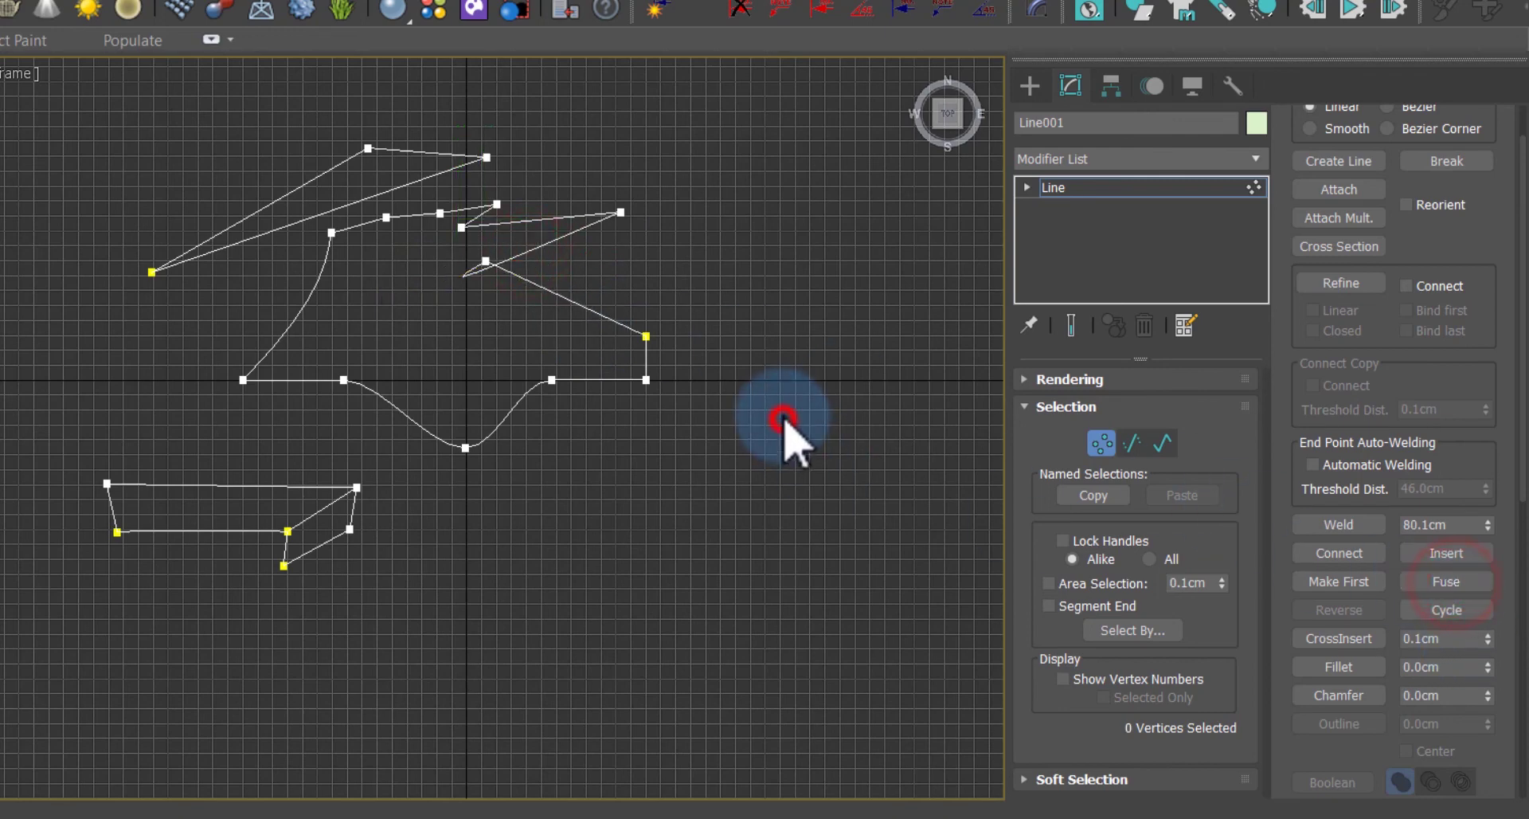
pyautogui.moveTo(504, 200); pyautogui.dragTo(430, 239)
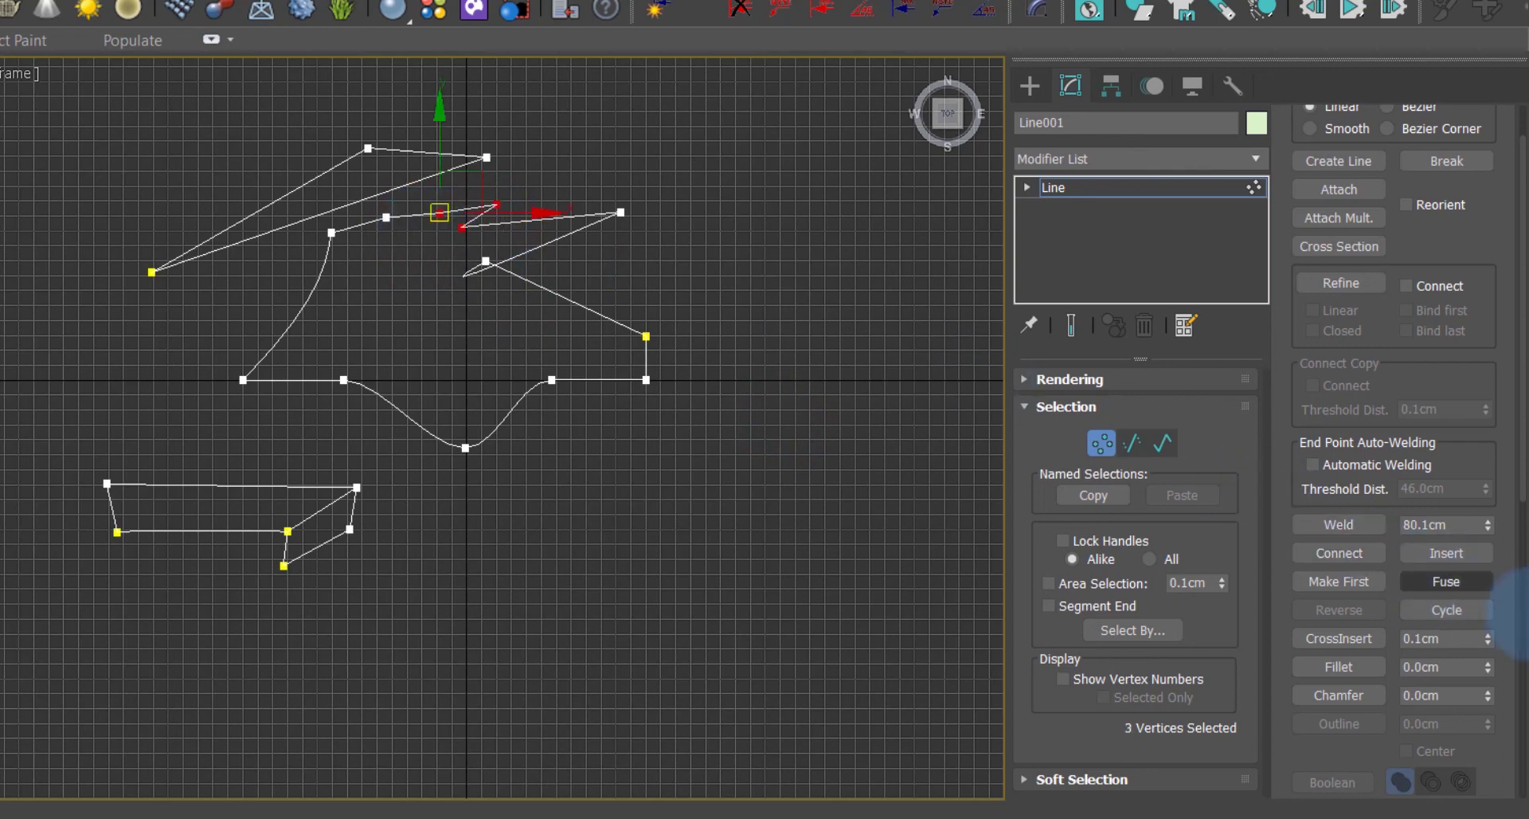
pyautogui.click(1454, 581)
pyautogui.click(651, 392)
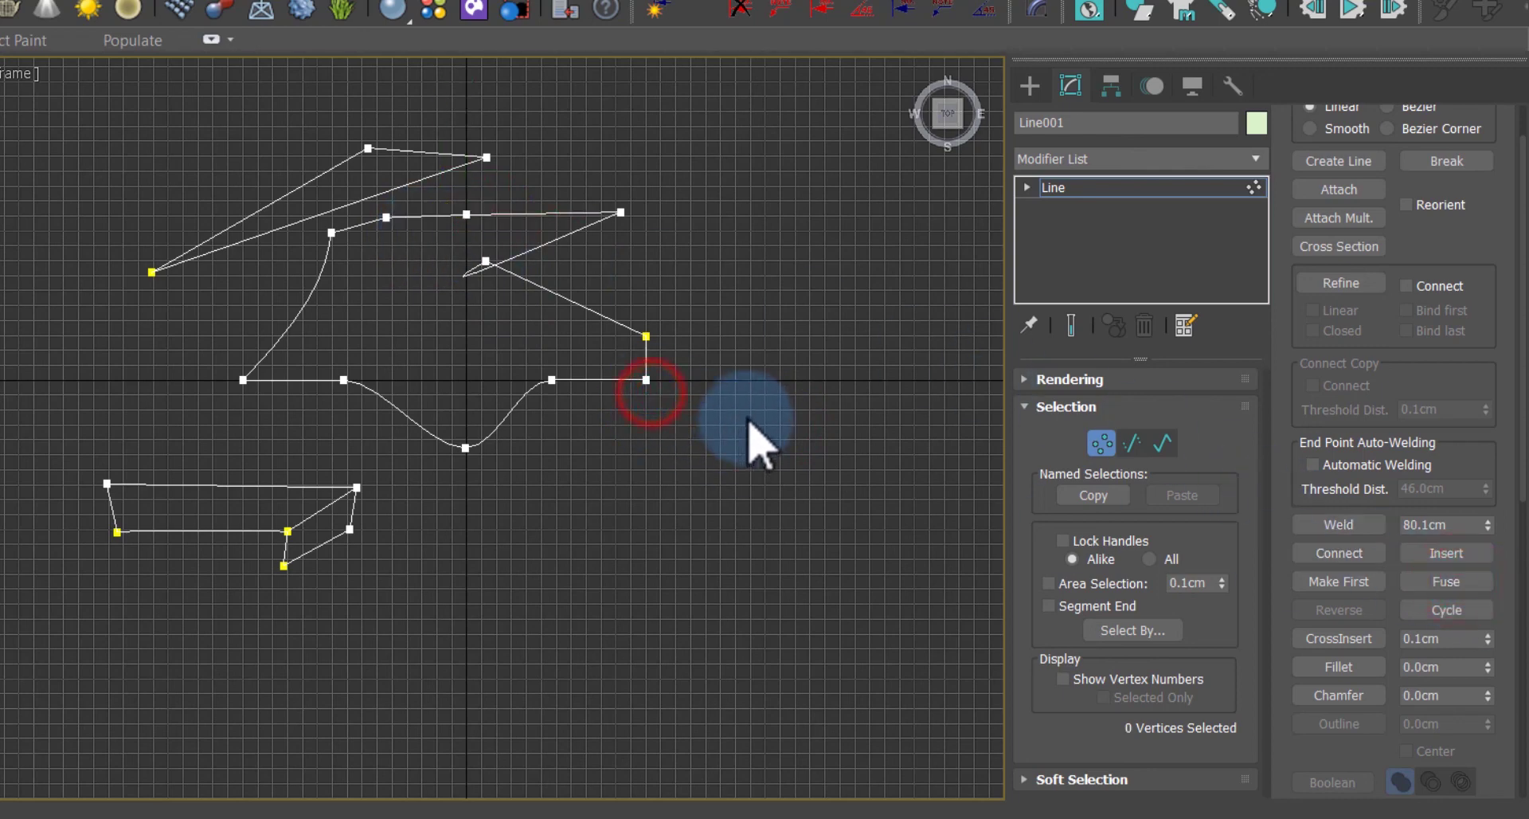
# Step: Fuse all vertices of the lower left outline into one point, then select and delete the collapsed vertices
pyautogui.moveTo(375, 470); pyautogui.dragTo(70, 624)
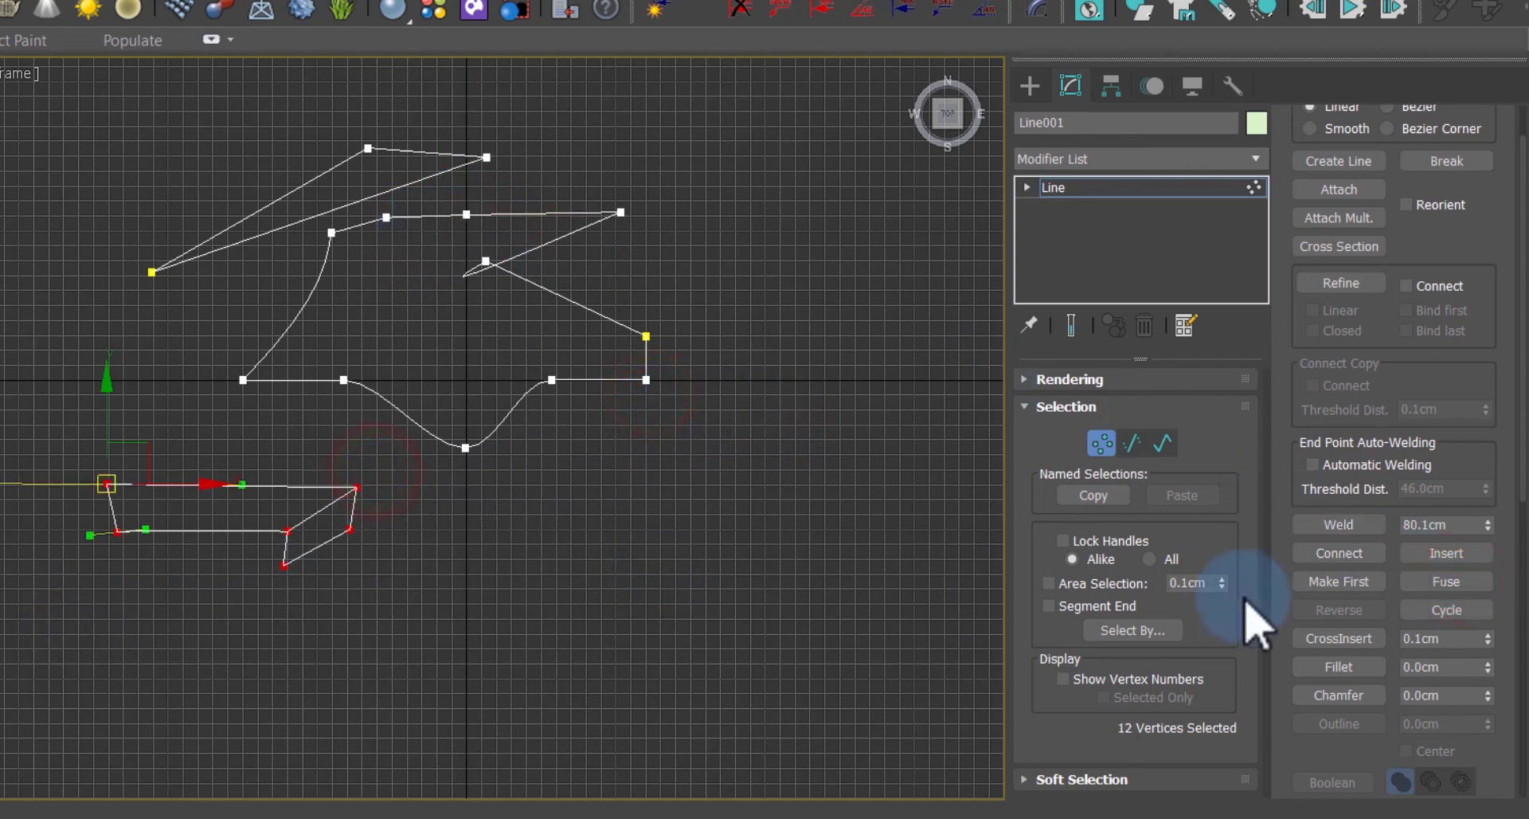
pyautogui.click(1446, 581)
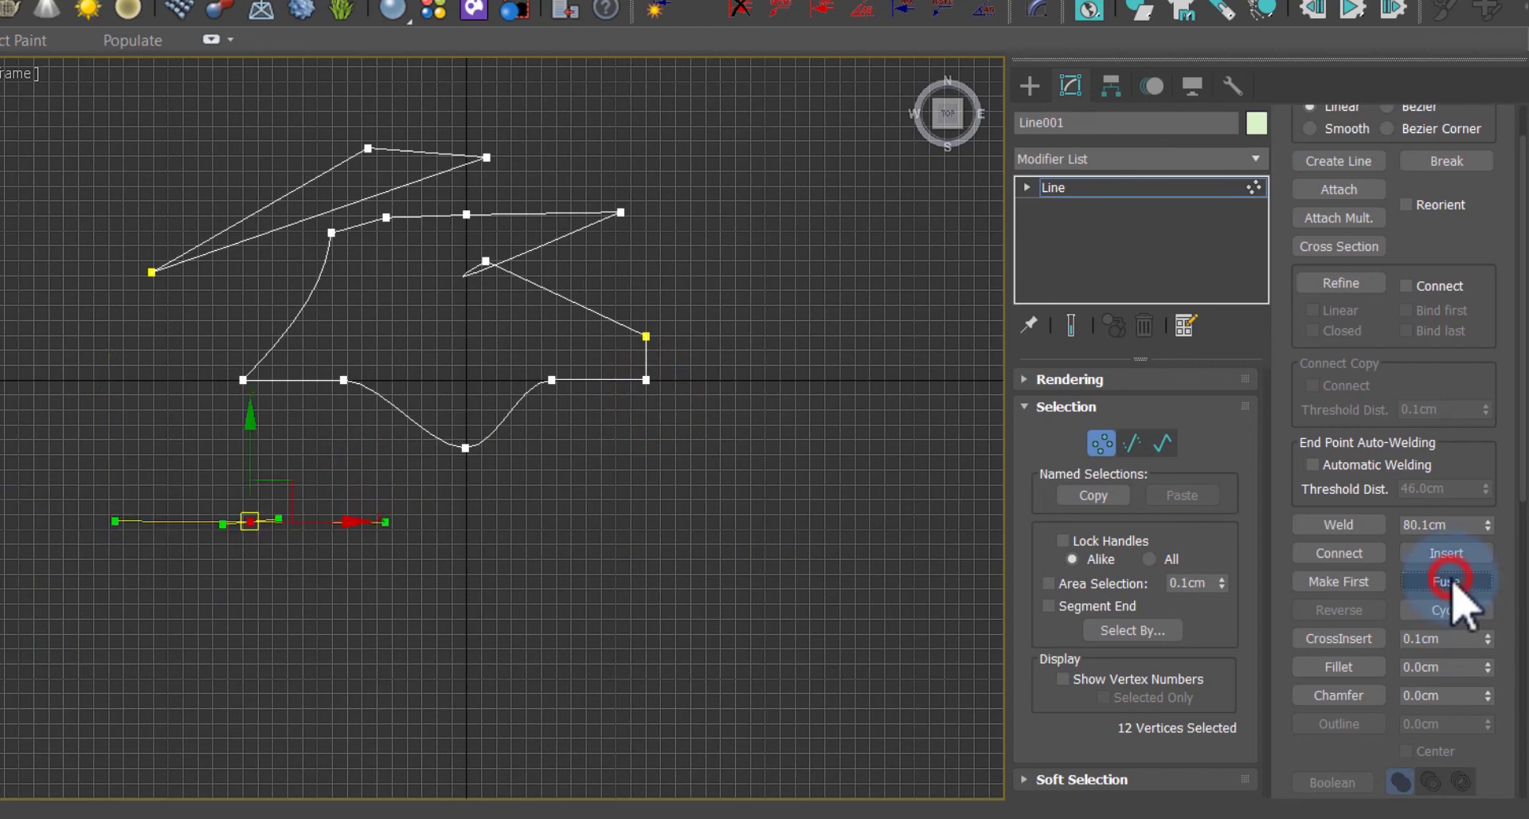
pyautogui.click(576, 593)
pyautogui.moveTo(280, 508); pyautogui.dragTo(216, 558)
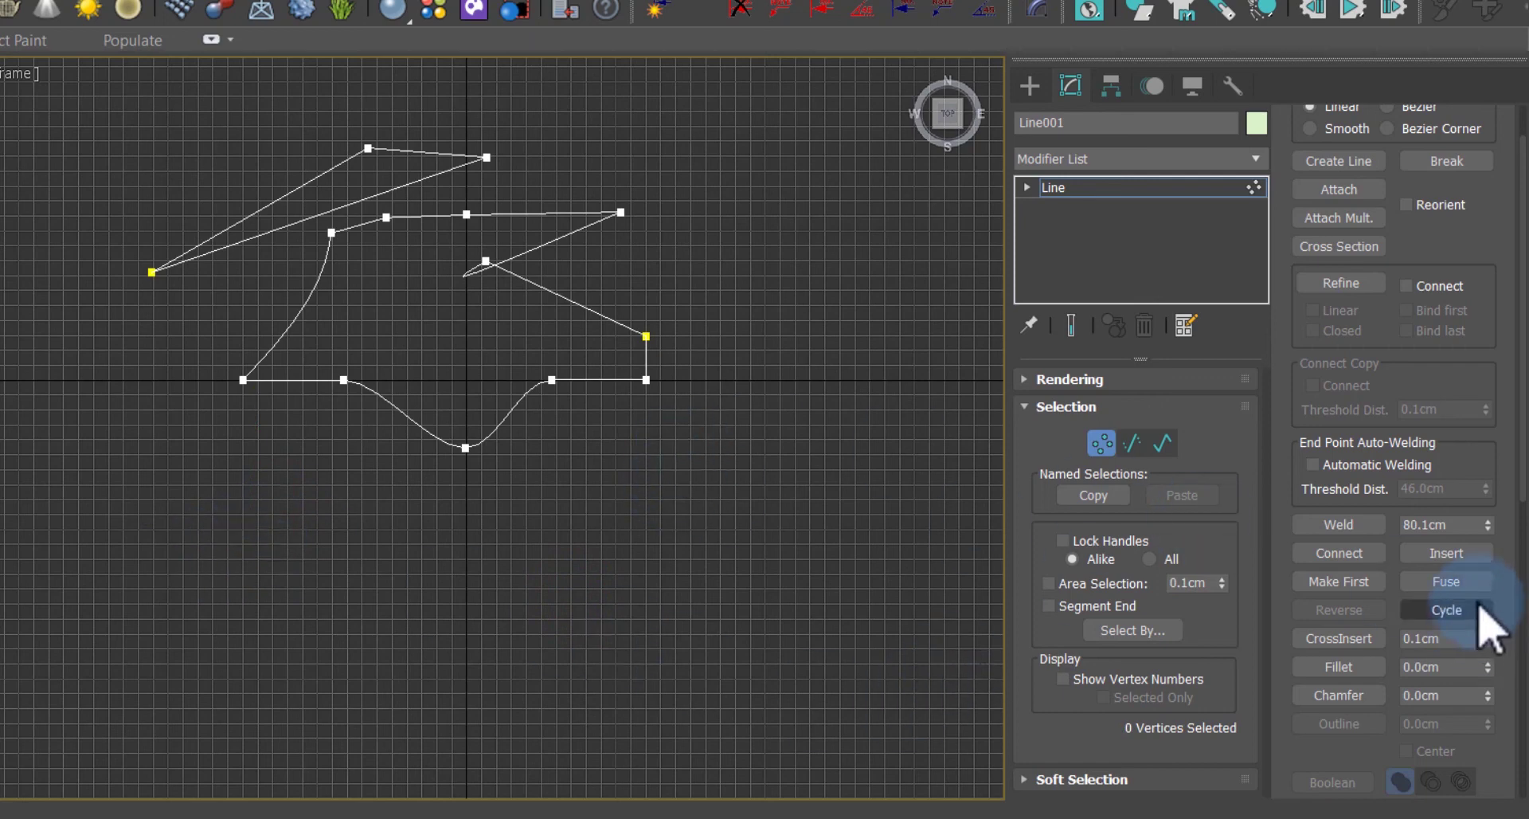
# Step: Cycle the vertex selection along the arch from its first vertex to the fused vertex on top, then deselect
pyautogui.click(646, 336)
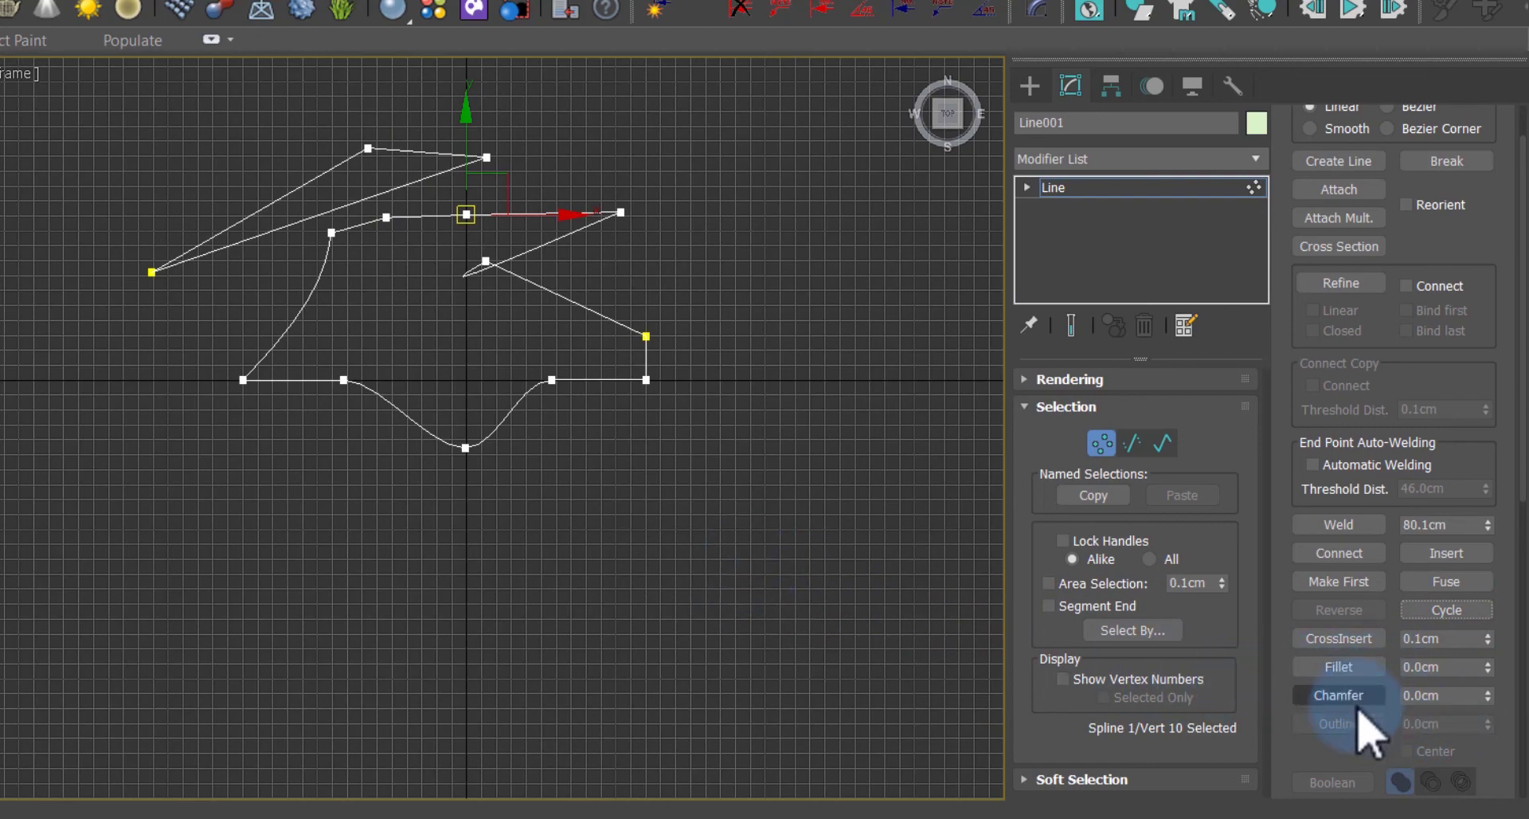
pyautogui.click(572, 549)
# Step: Create a closed, roughly rectangular four-corner spline below and left of the arch within the same Line object, then leave Create Line
pyautogui.scroll(-3, 505, 542)
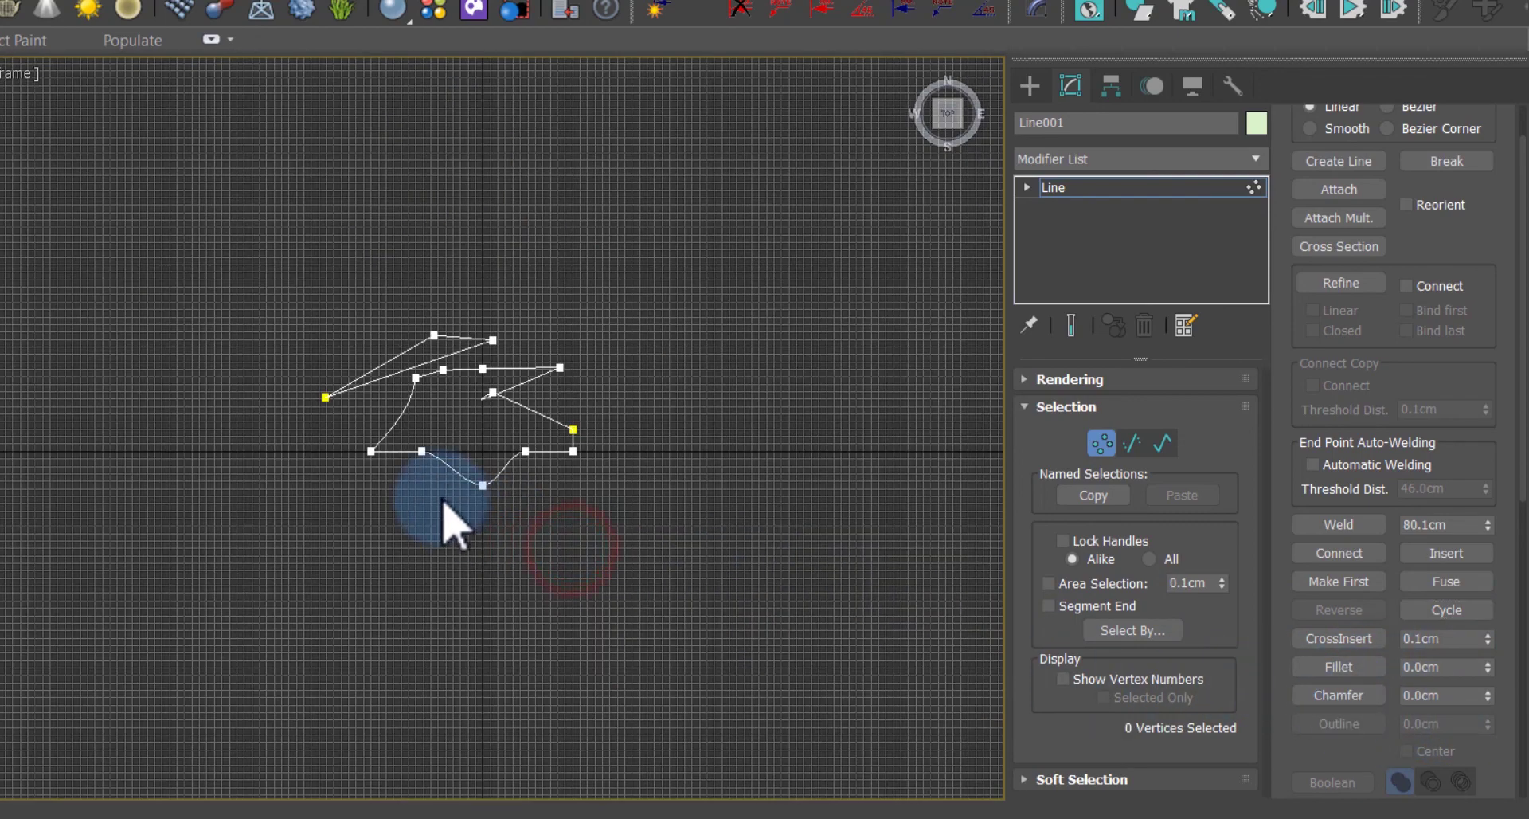
pyautogui.click(1341, 160)
pyautogui.click(54, 592)
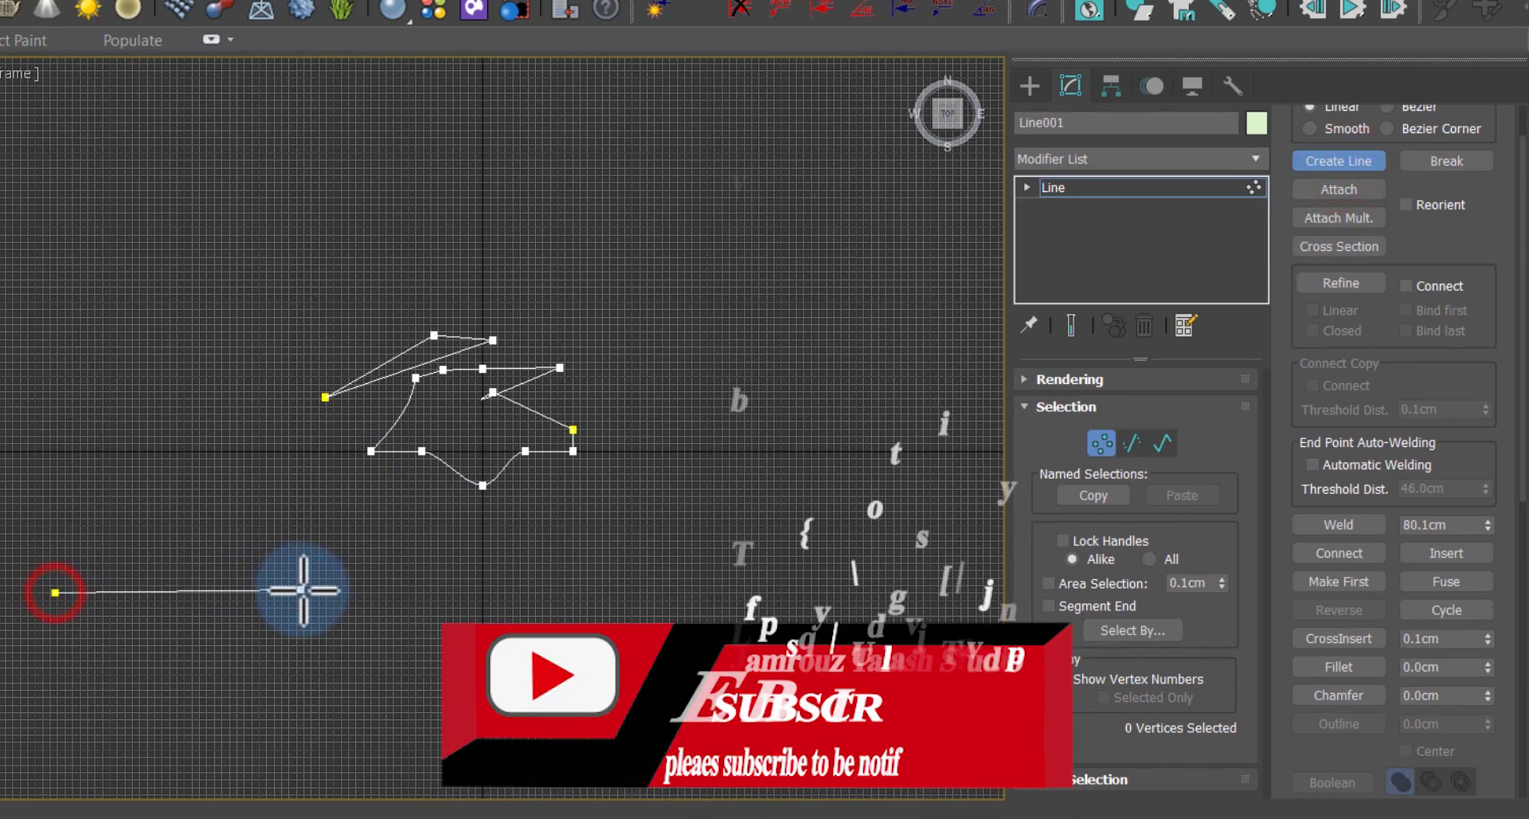
pyautogui.click(369, 593)
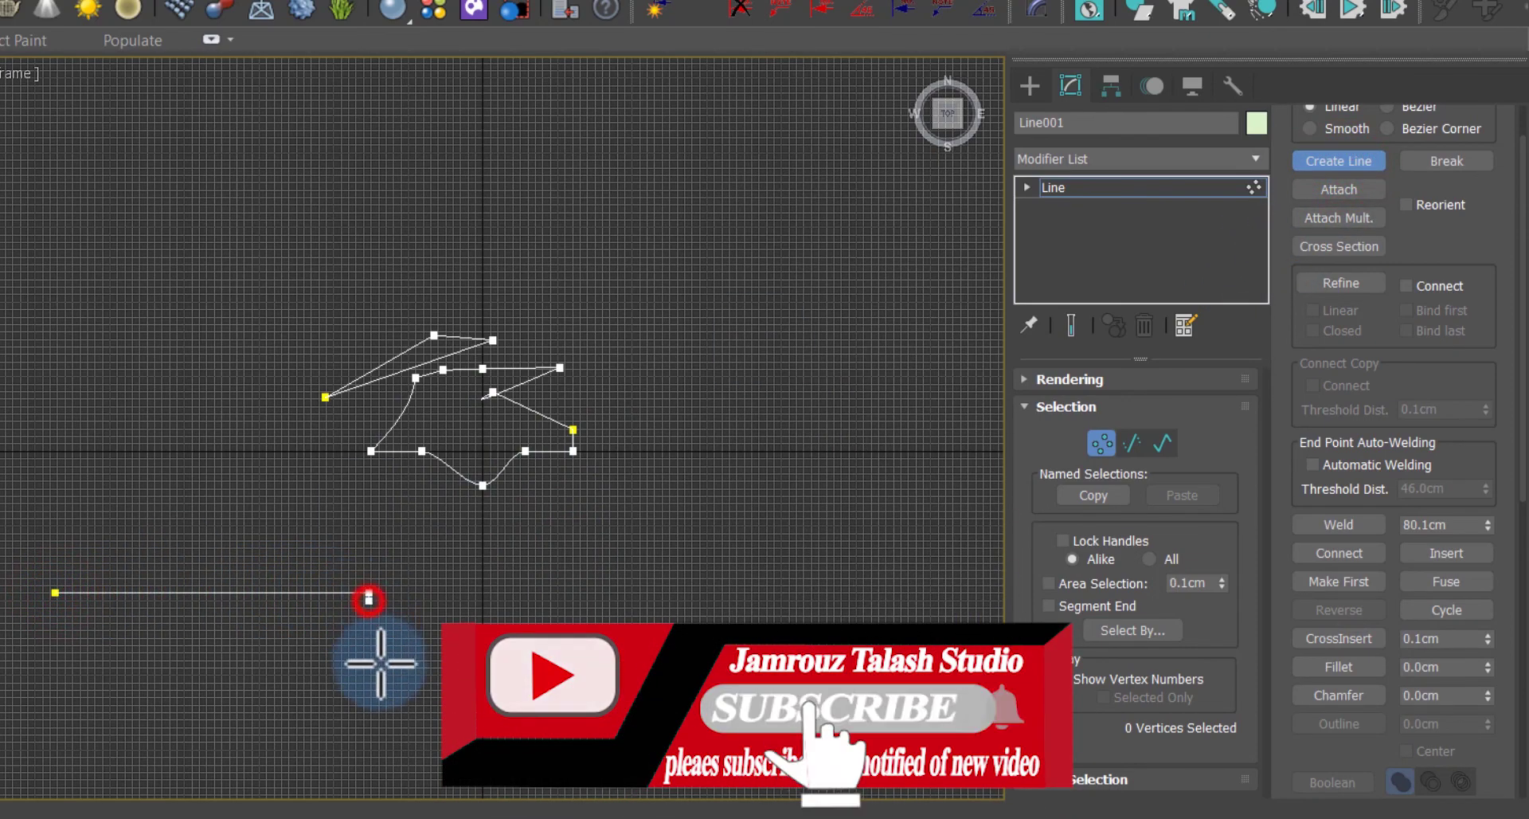
pyautogui.click(369, 739)
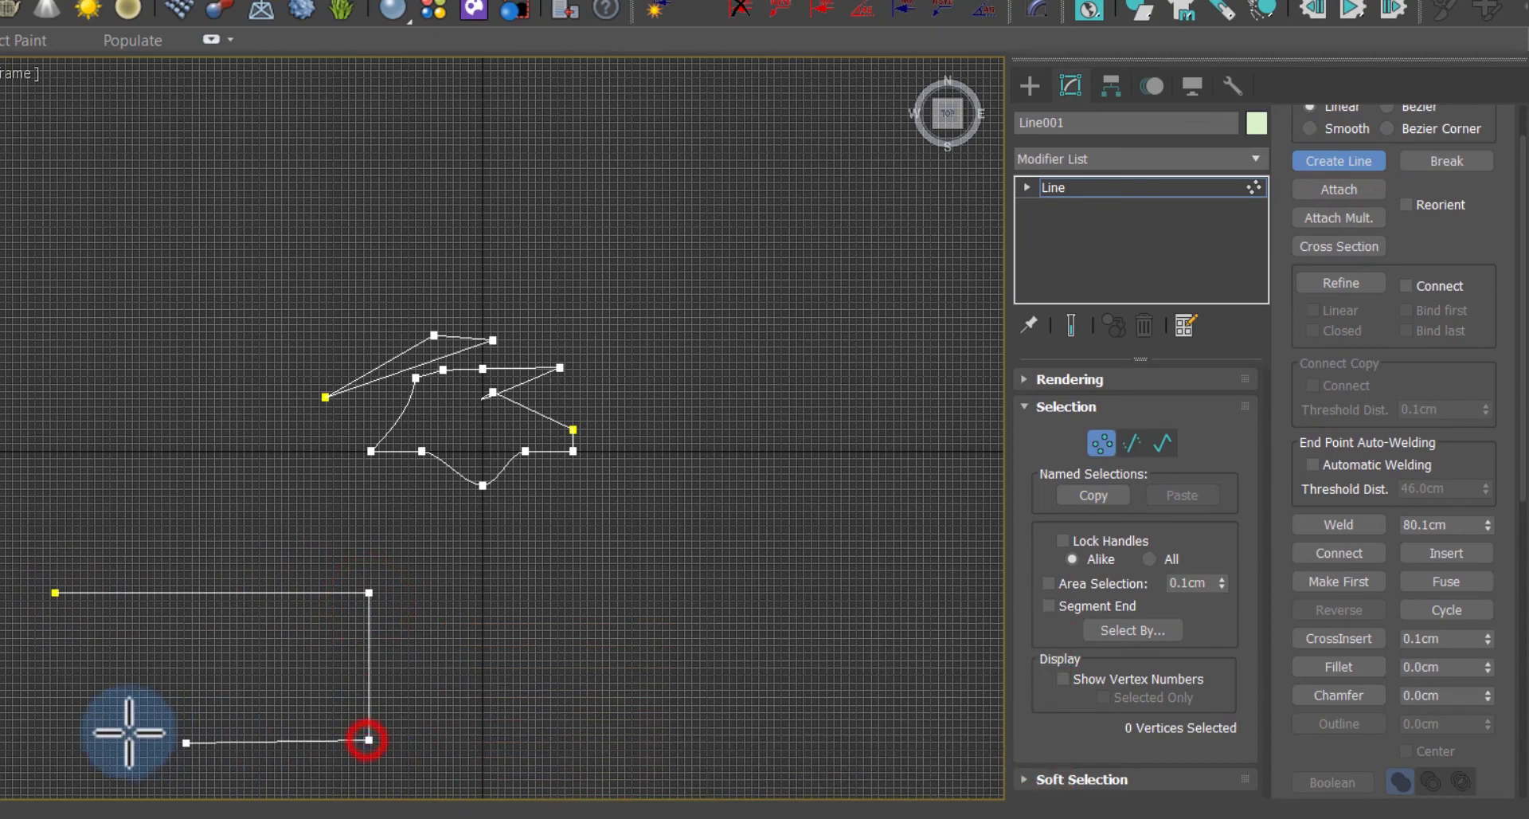
pyautogui.click(61, 739)
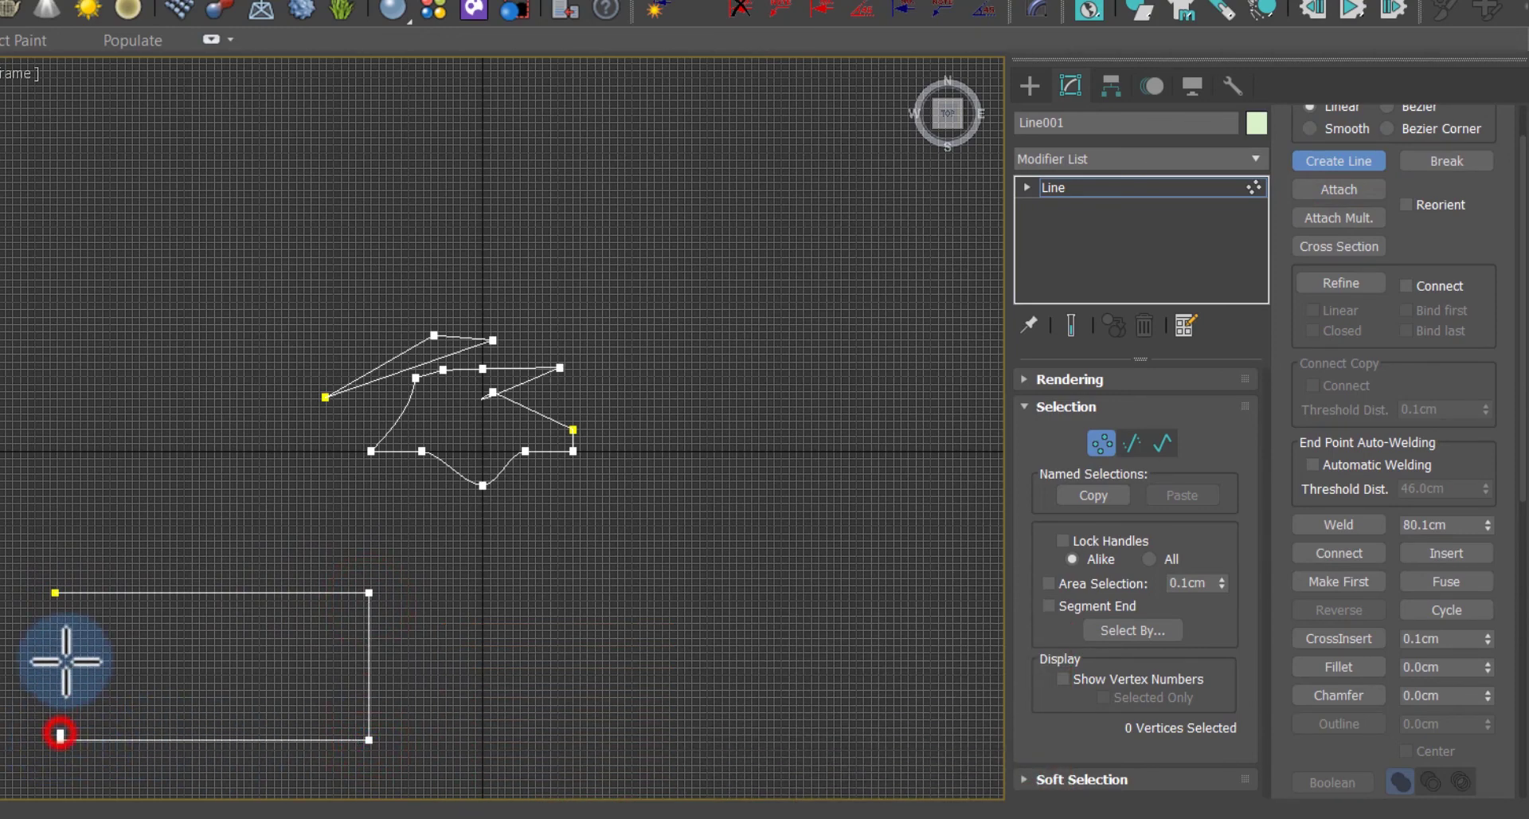
pyautogui.click(56, 592)
pyautogui.click(507, 443)
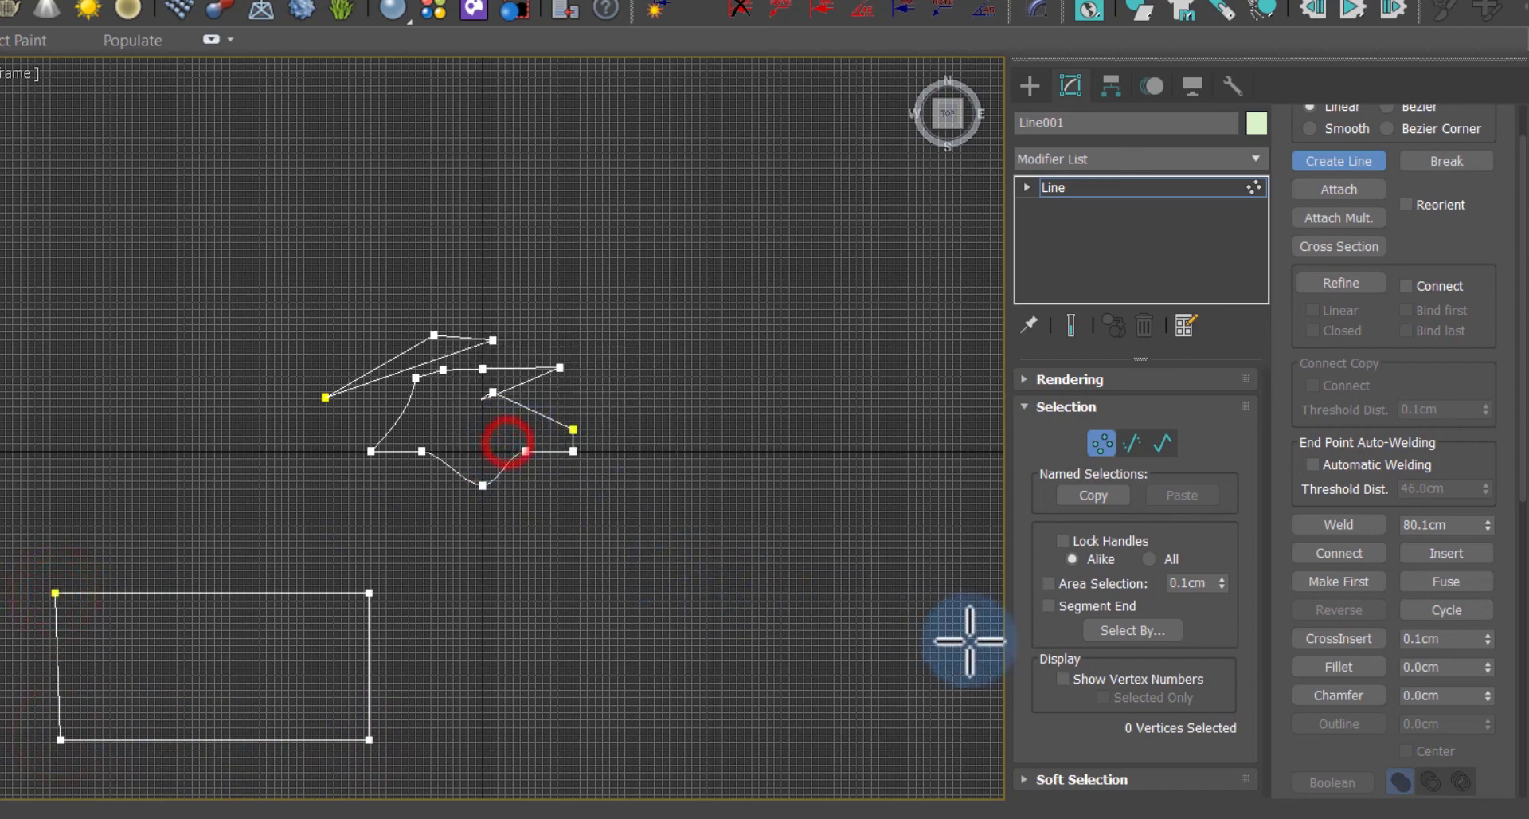
pyautogui.click(506, 622)
pyautogui.rightClick(605, 594)
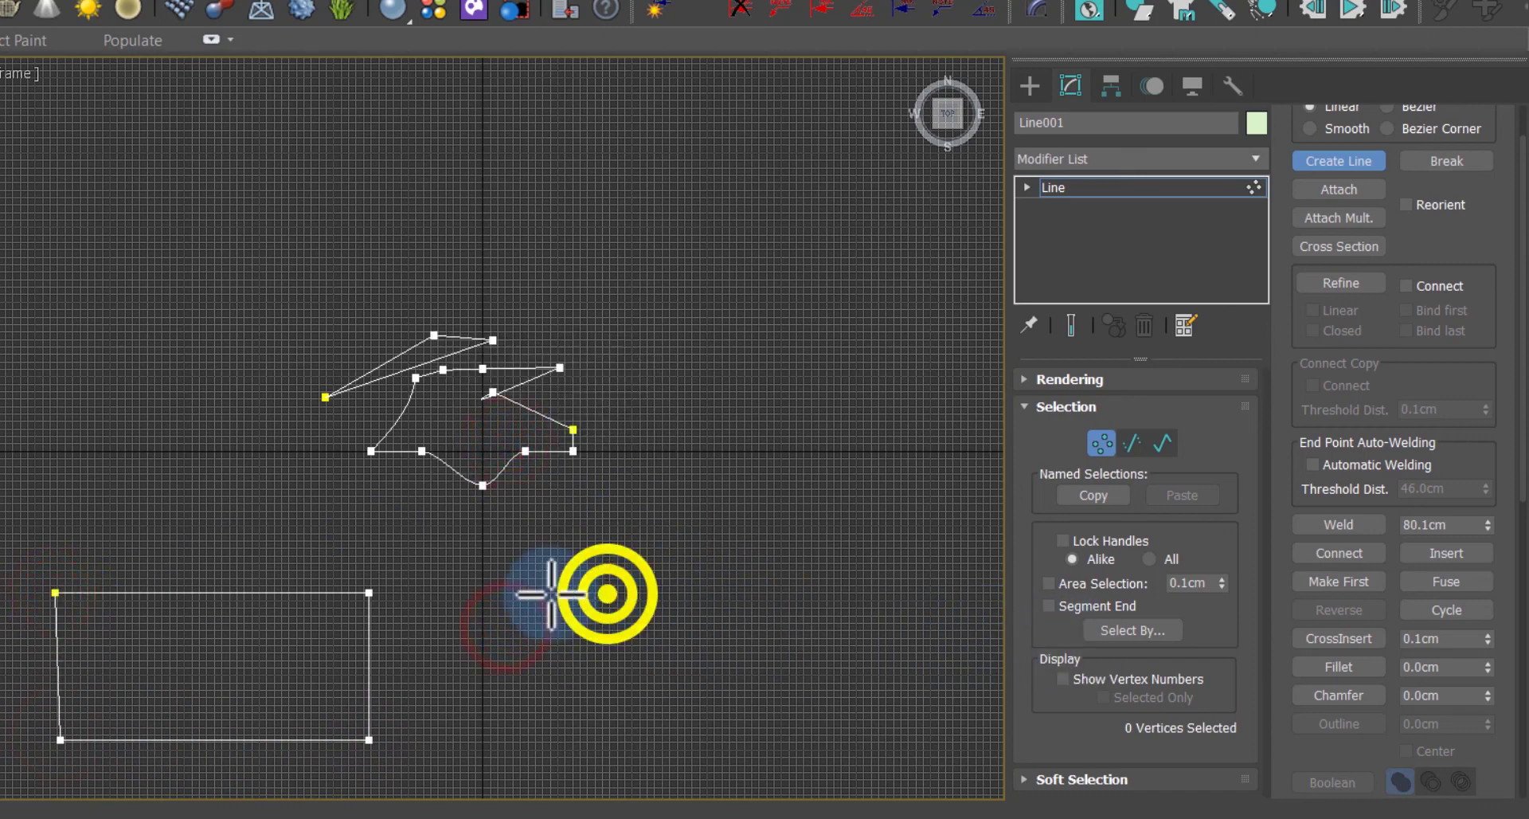
pyautogui.rightClick(418, 563)
# Step: Fillet the upper right corner of the new rectangle with a large rounded arc
pyautogui.moveTo(417, 563); pyautogui.dragTo(335, 625)
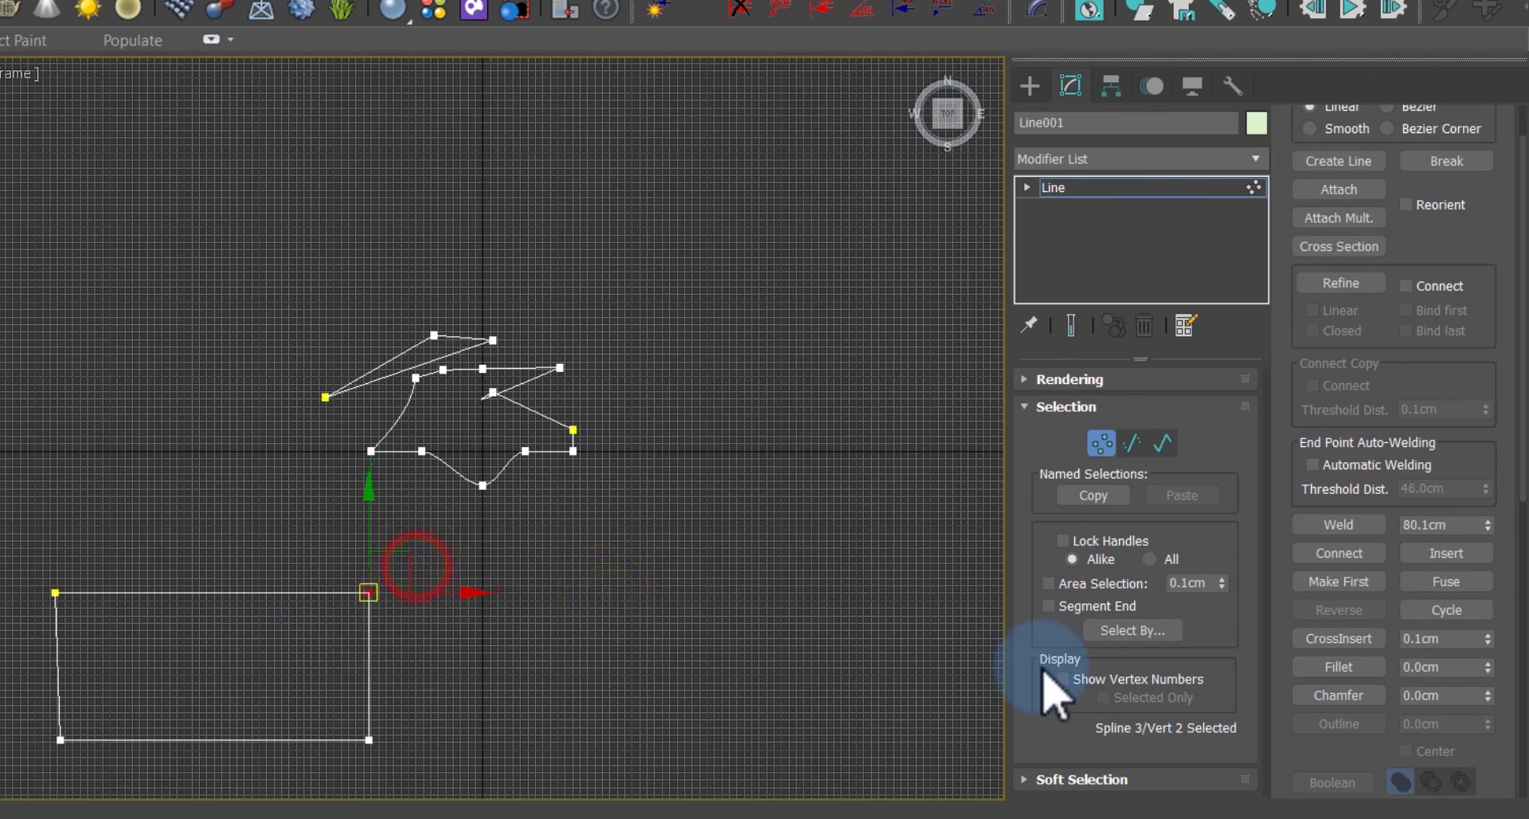
pyautogui.click(1354, 669)
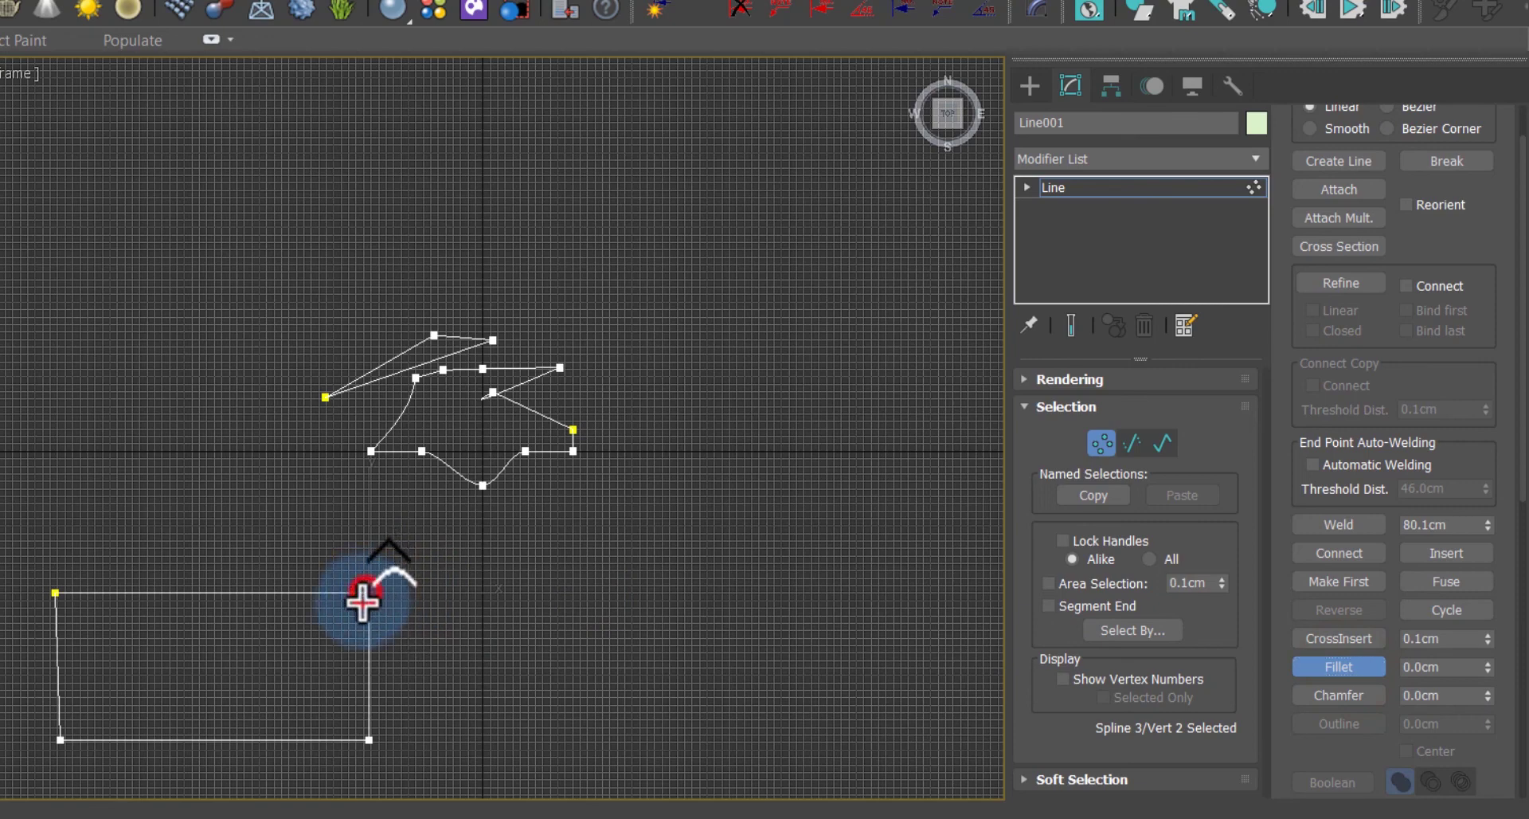
pyautogui.moveTo(343, 623); pyautogui.dragTo(382, 505)
# Step: Chamfer the rectangle's lower left corner freehand into a long diagonal edge
pyautogui.scroll(-4, 557, 574)
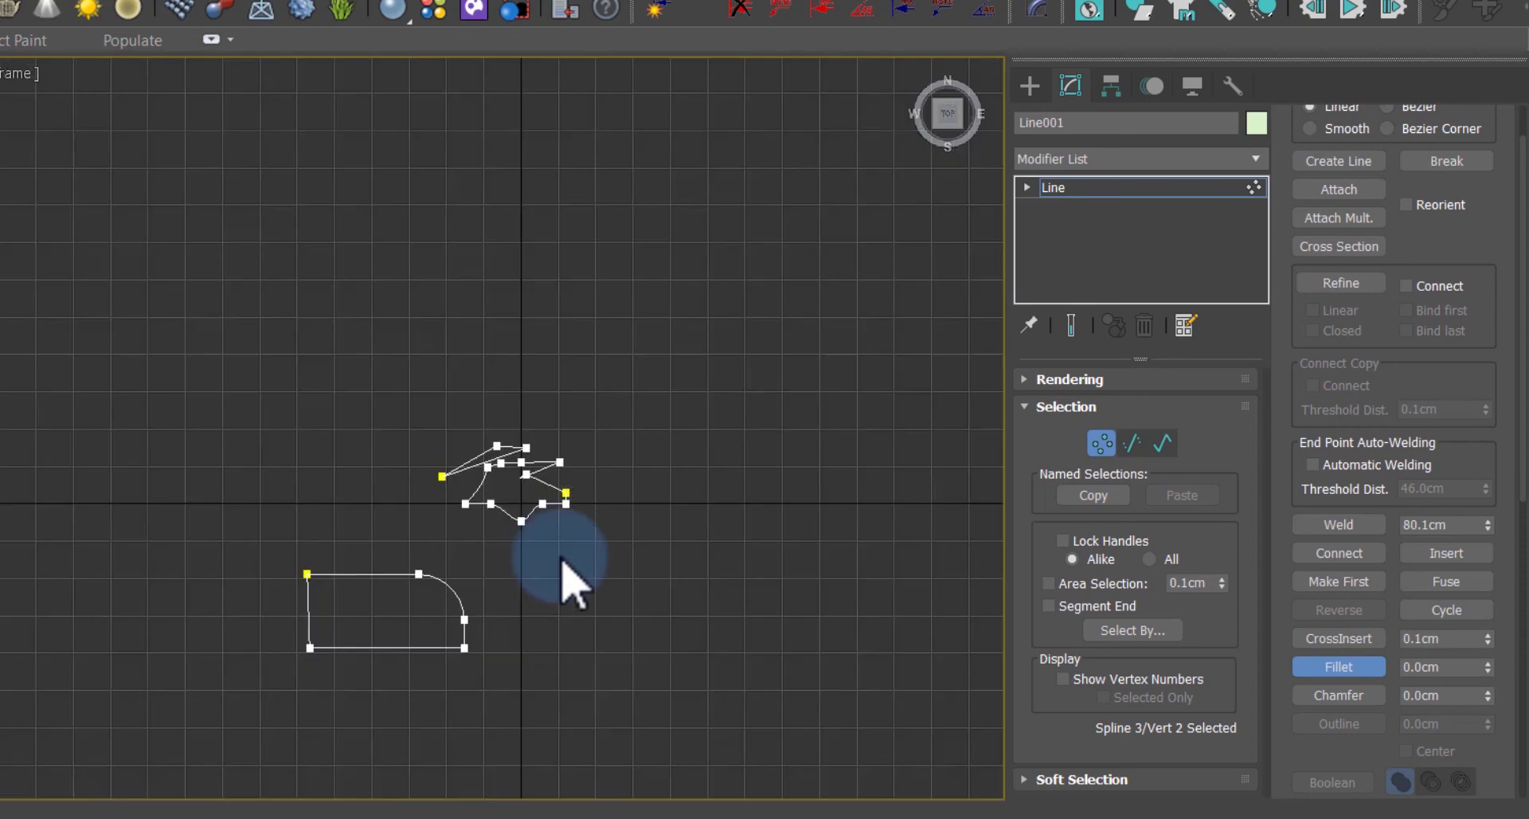
pyautogui.scroll(4, 444, 677)
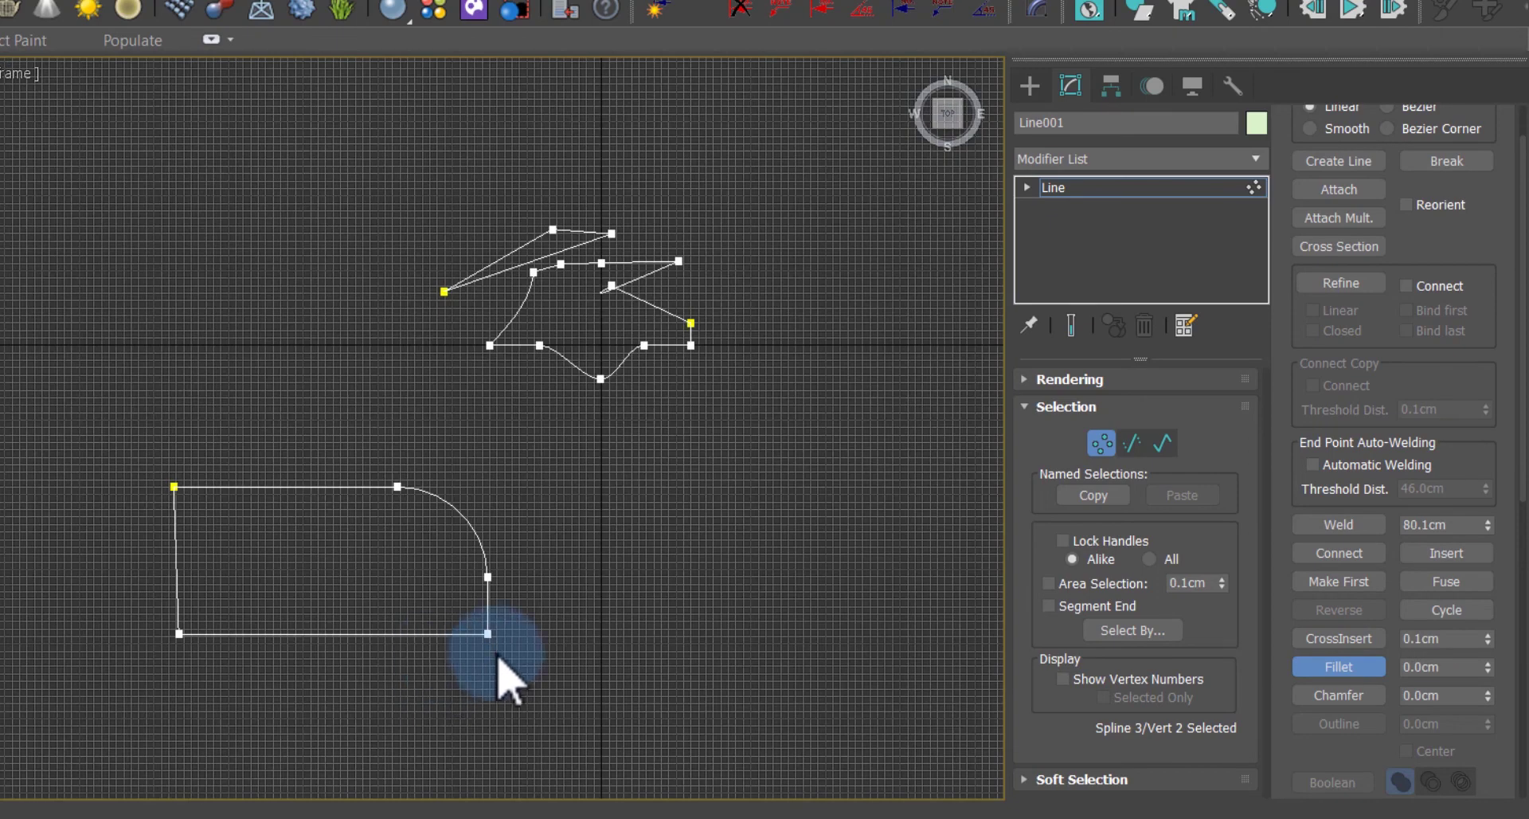
pyautogui.click(1350, 701)
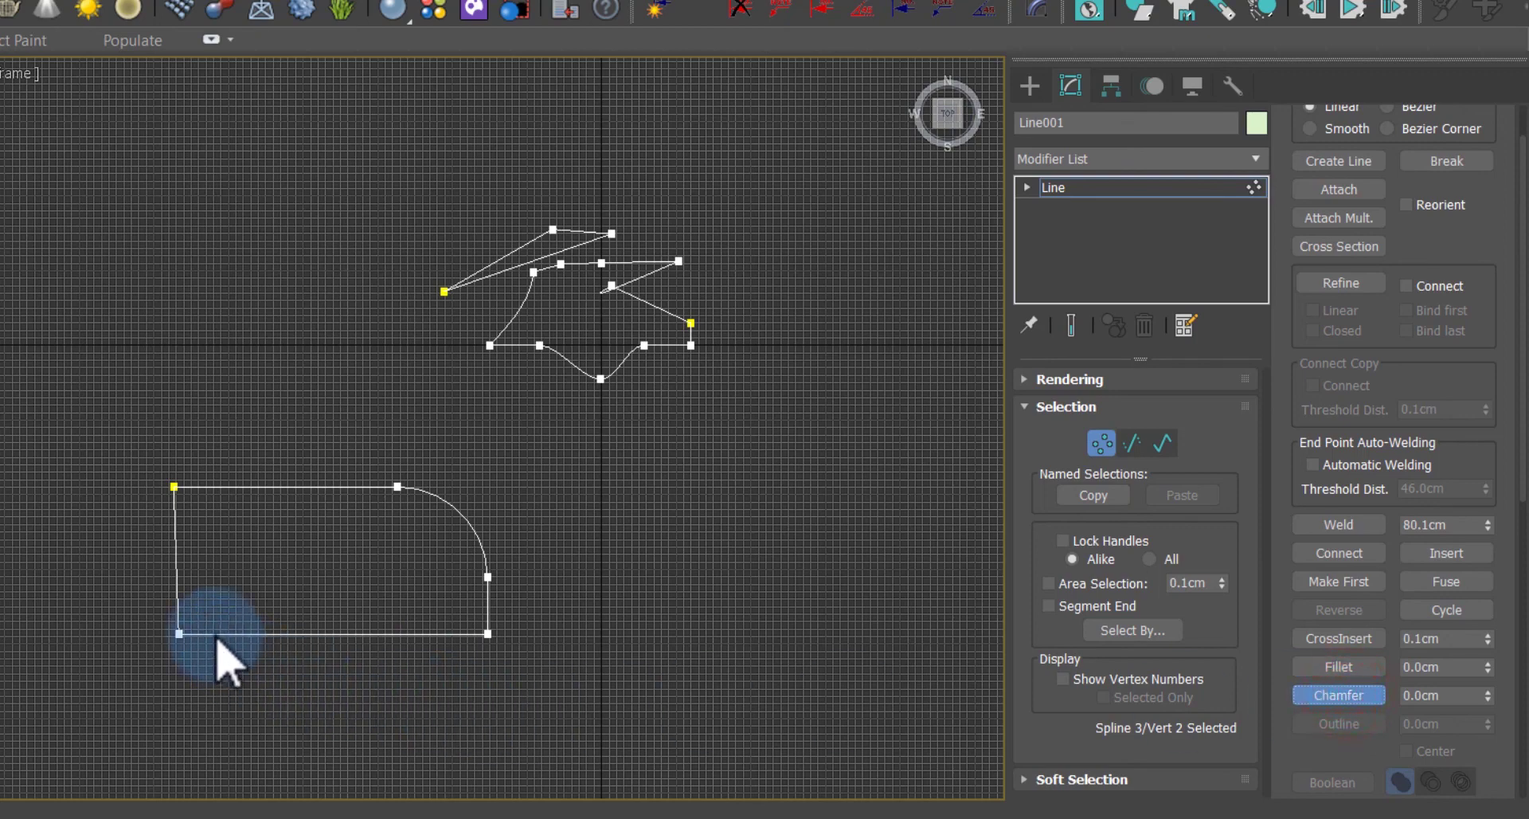
pyautogui.moveTo(140, 658); pyautogui.dragTo(200, 644)
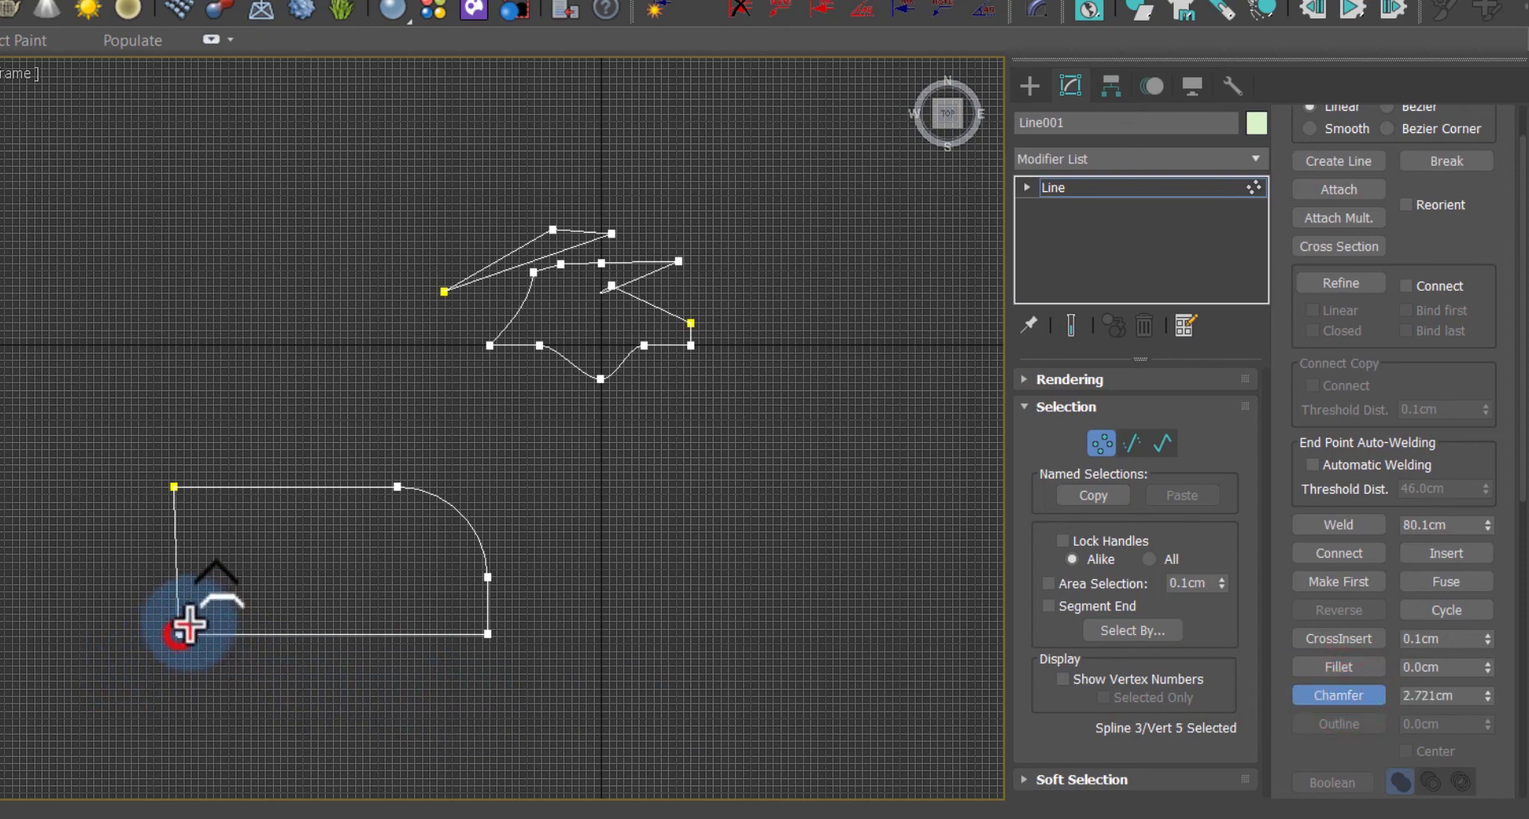
pyautogui.moveTo(187, 625); pyautogui.dragTo(397, 556)
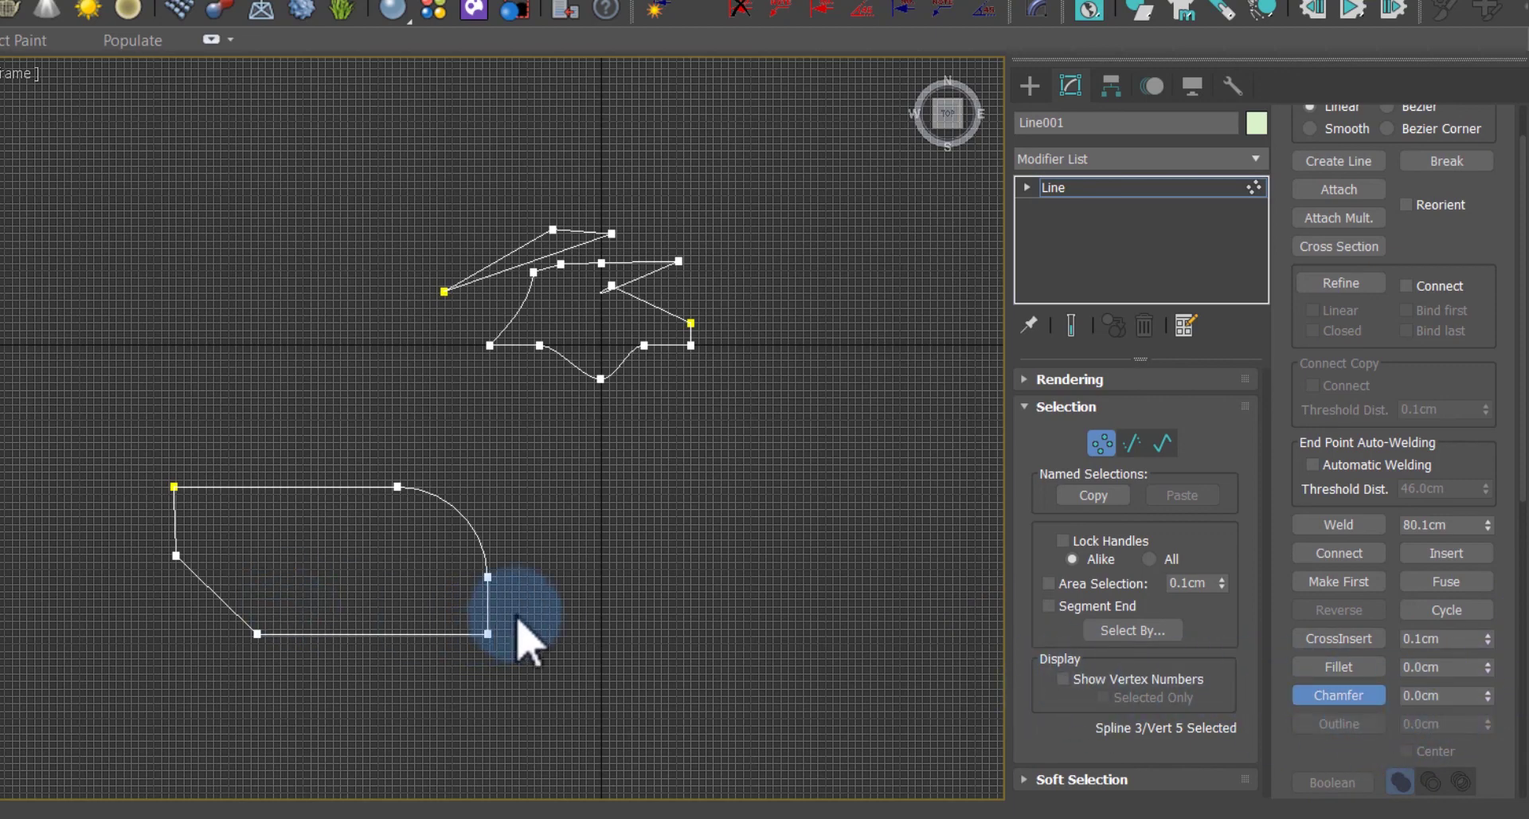
# Step: Select the rectangle's lower right corner vertex and chamfer it by raising the Chamfer amount, keeping the cut below the fillet's end
pyautogui.moveTo(535, 612); pyautogui.dragTo(409, 672)
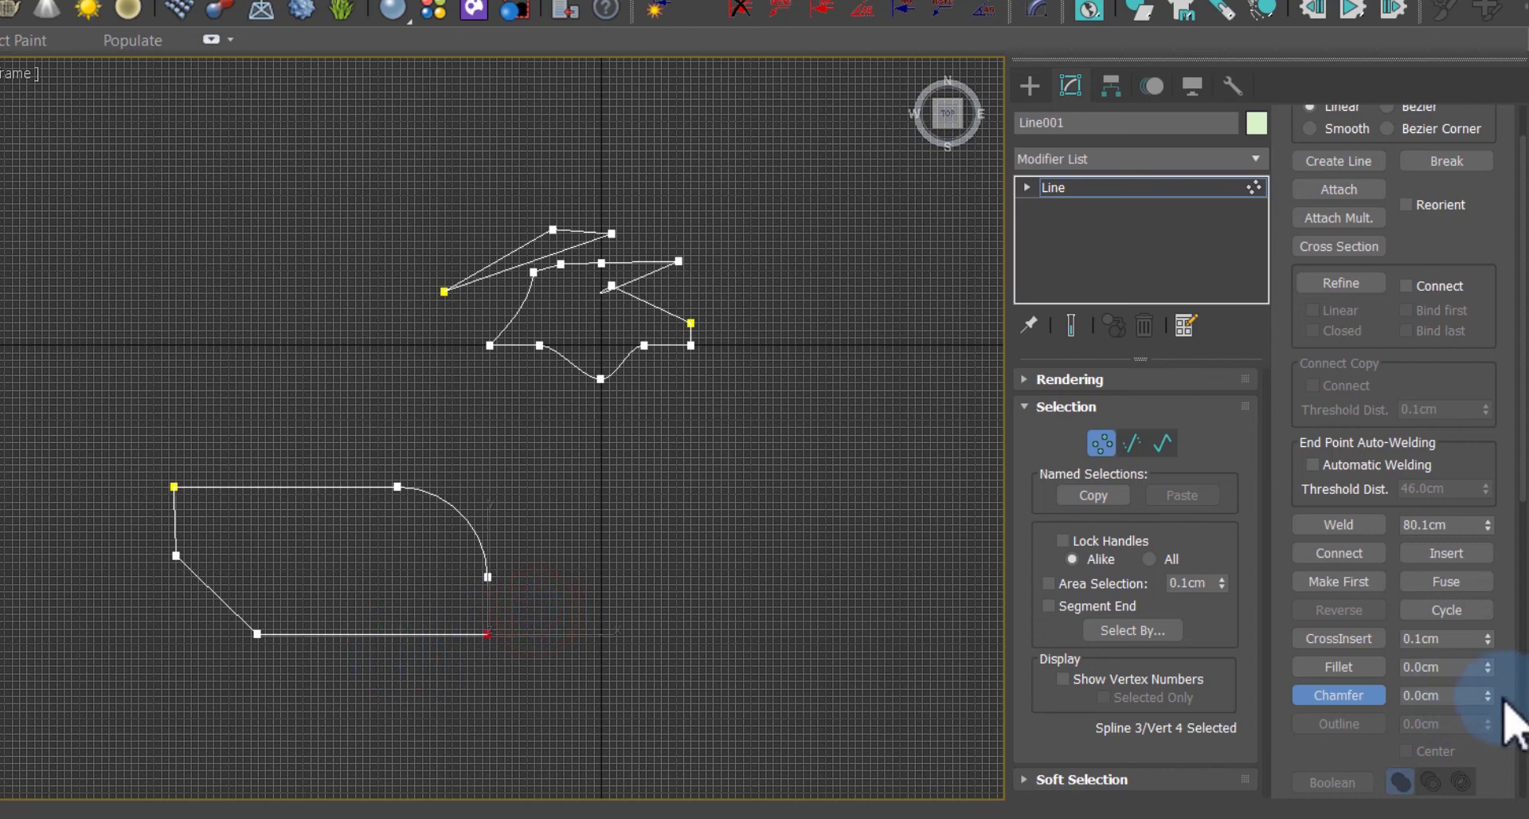
pyautogui.moveTo(1486, 696); pyautogui.dragTo(1484, 630)
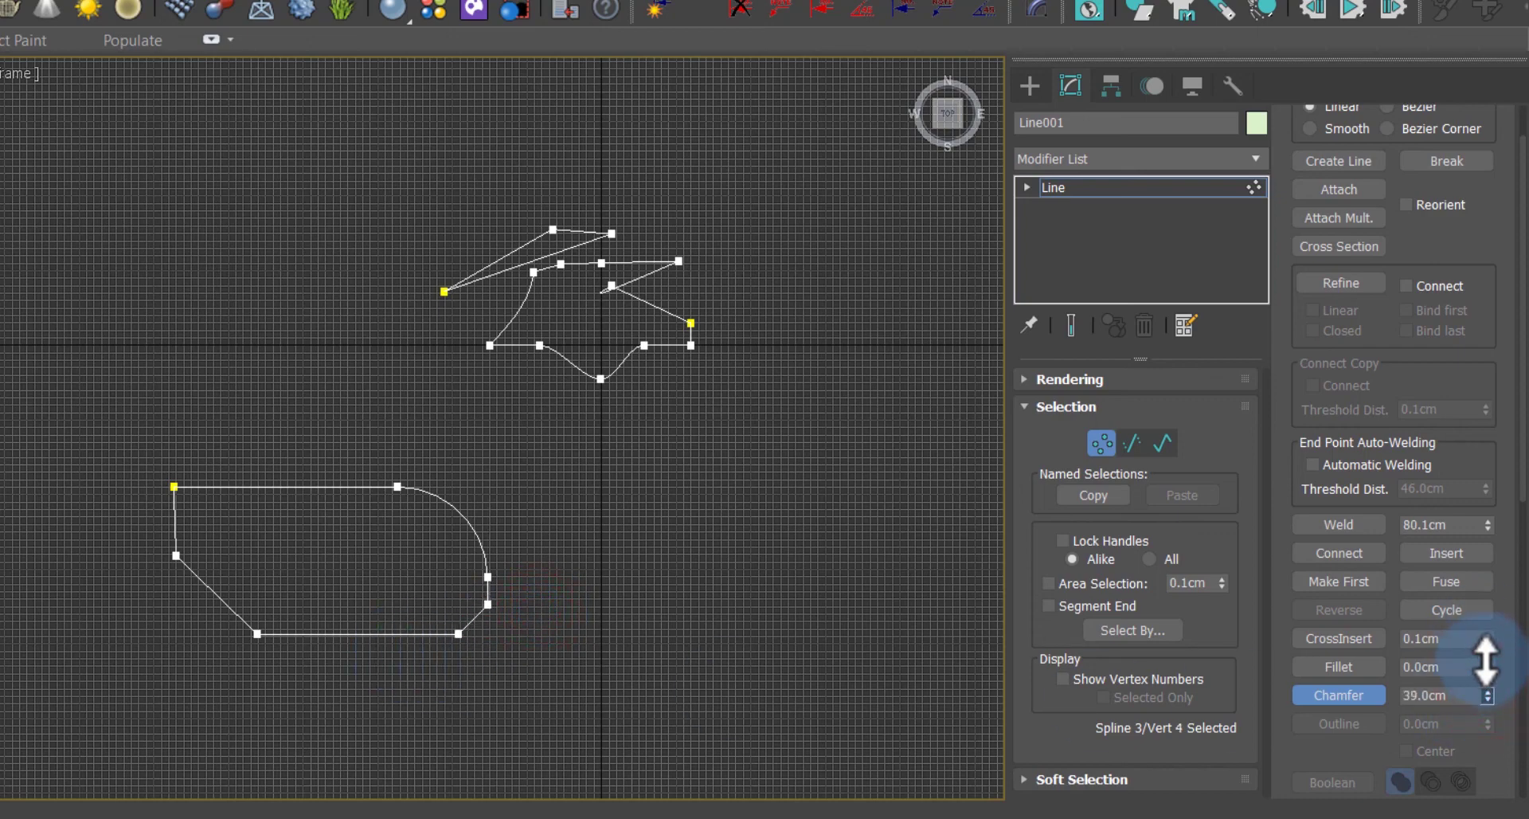
pyautogui.moveTo(1493, 649); pyautogui.dragTo(1493, 652)
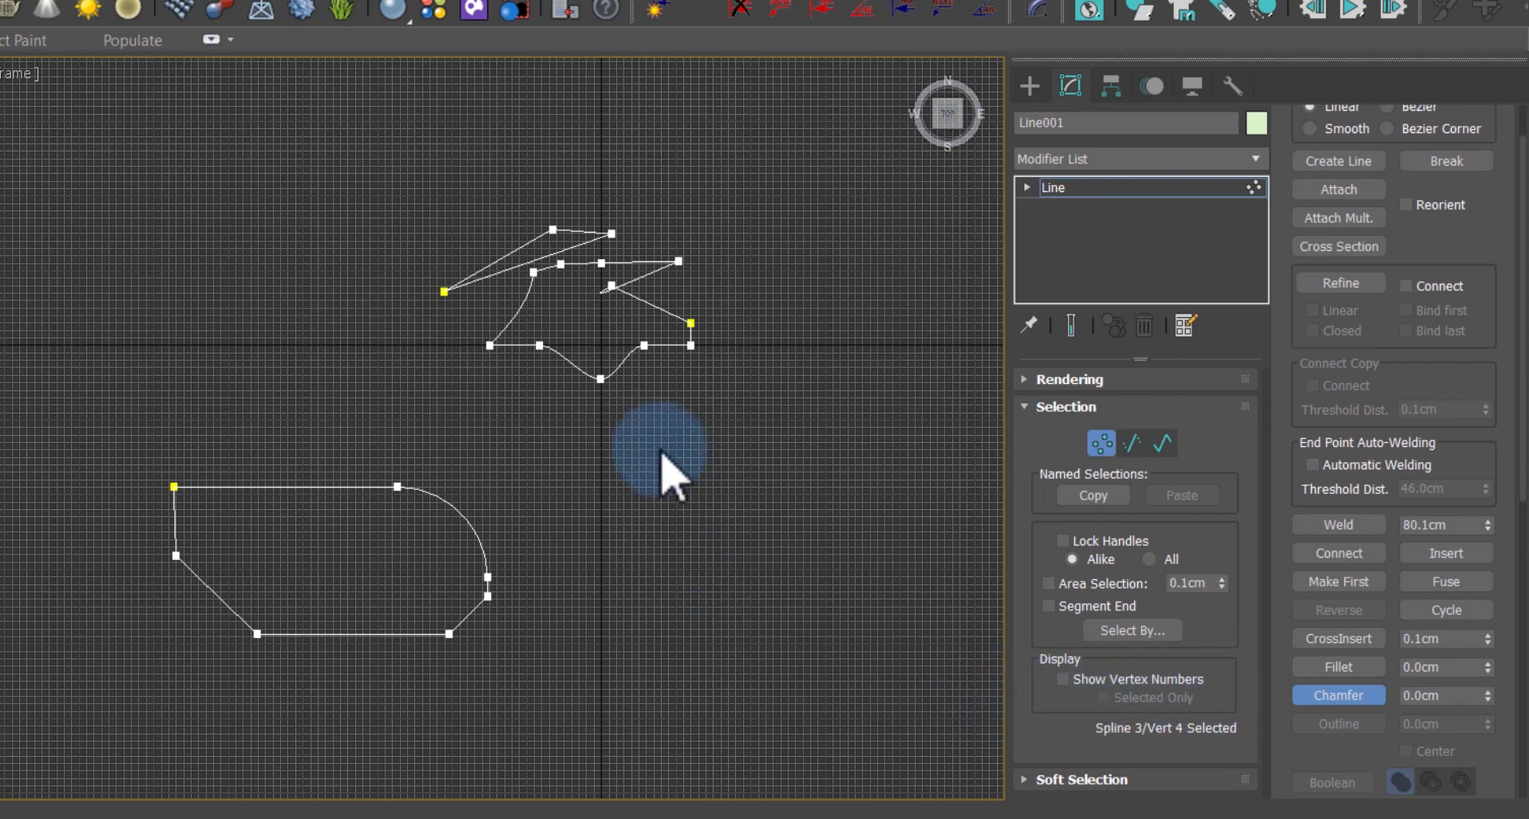
# Step: Show vertex numbers for selected vertices only and check the number of the vertex at the fillet's lower end
pyautogui.moveTo(544, 468); pyautogui.dragTo(17, 648)
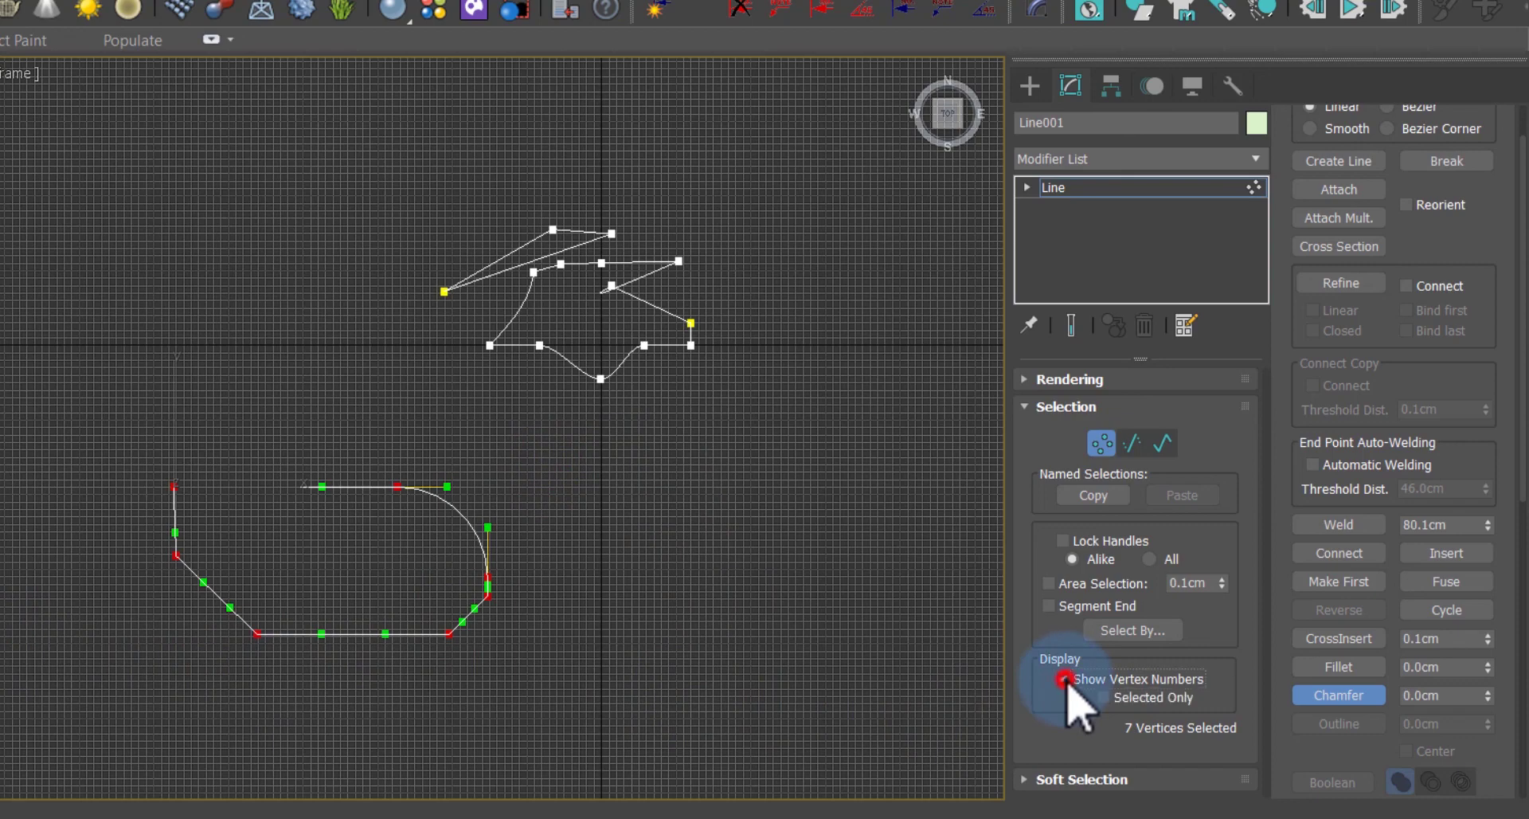
pyautogui.click(1065, 679)
pyautogui.scroll(8, 471, 615)
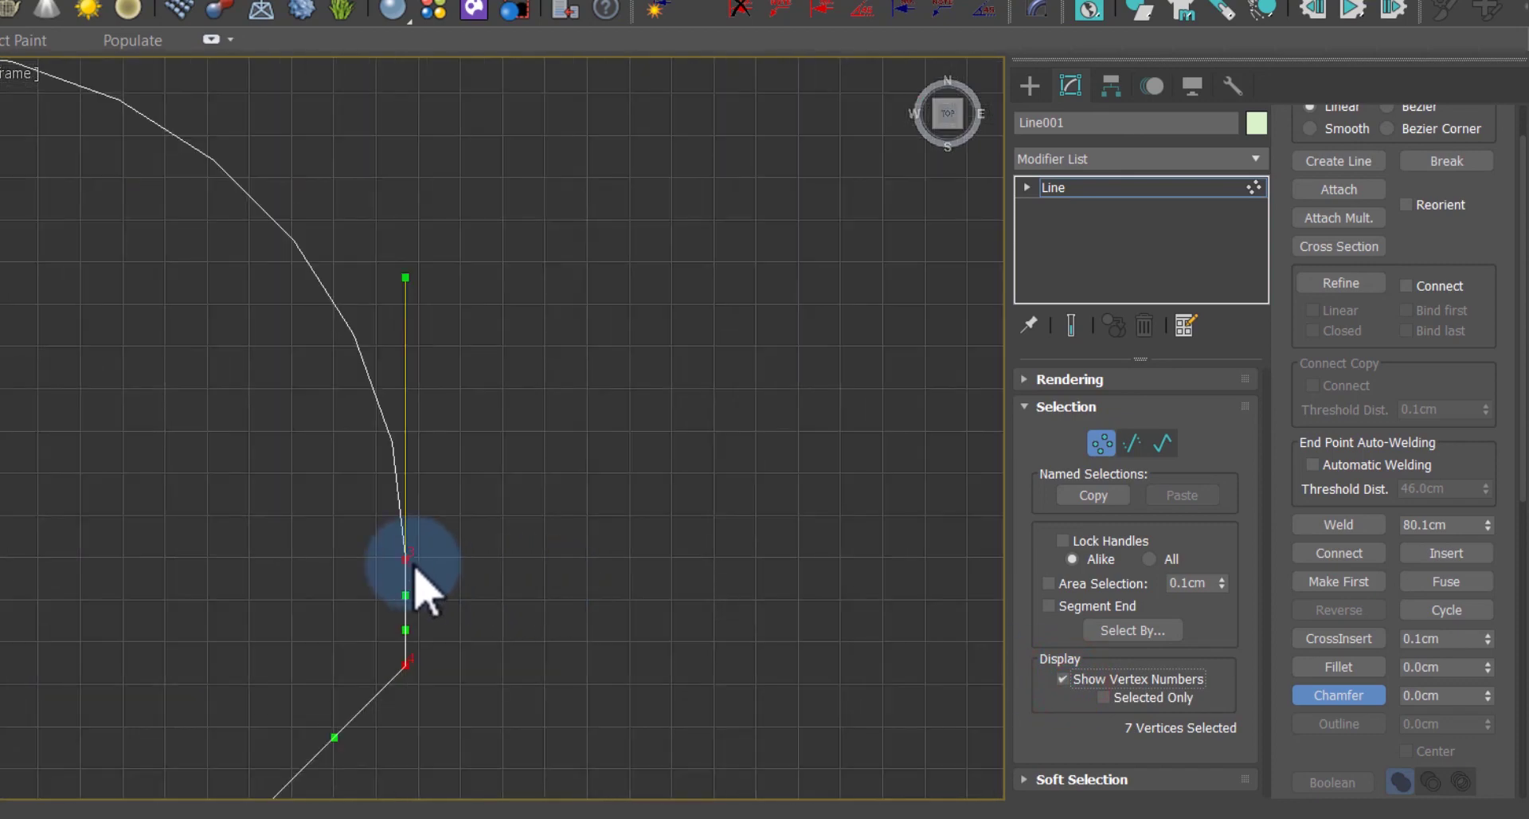
pyautogui.click(494, 563)
pyautogui.scroll(-6, 614, 559)
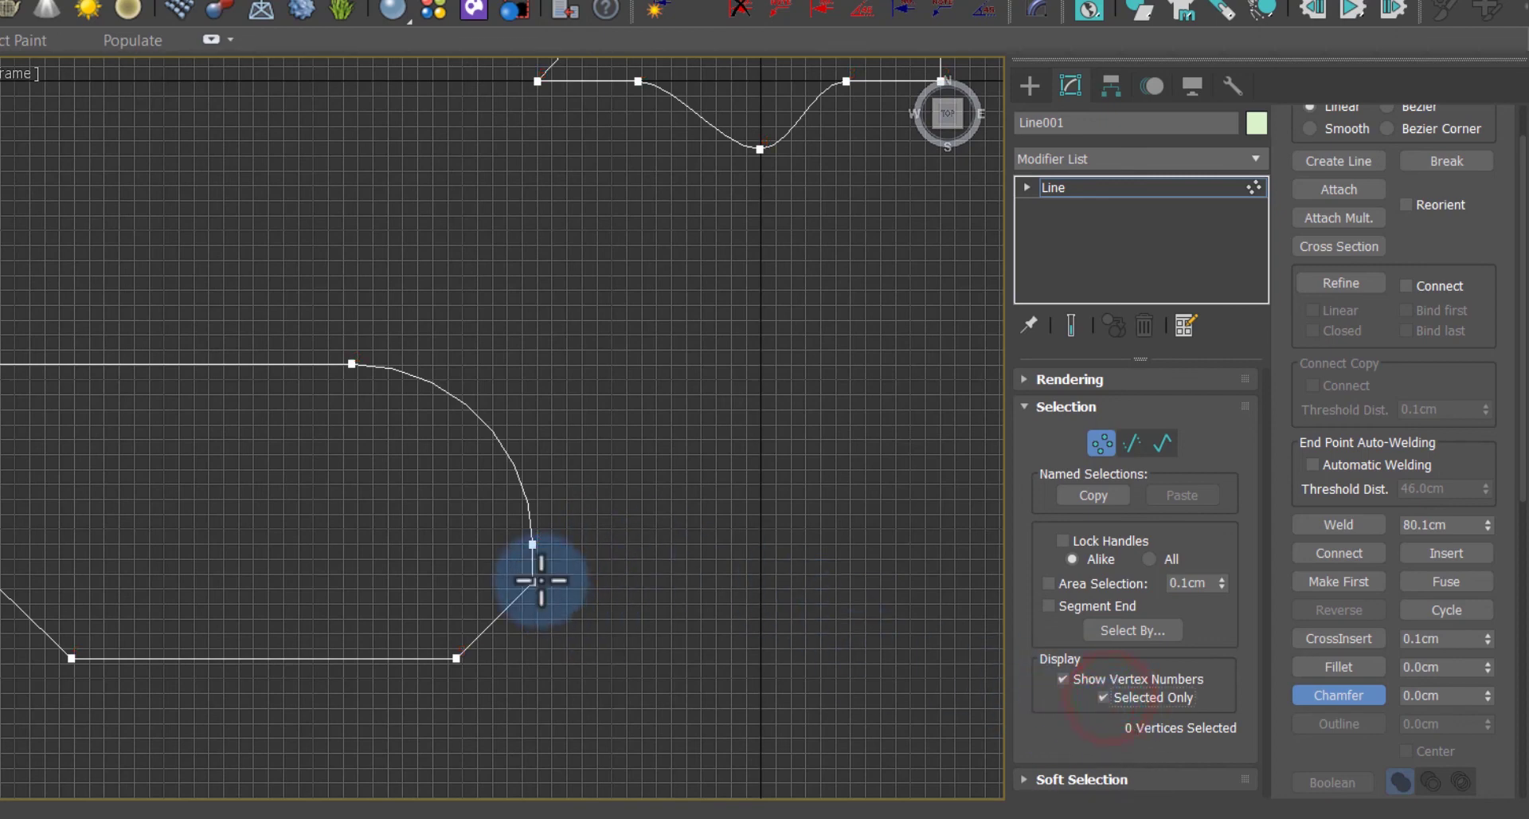
pyautogui.scroll(4, 532, 549)
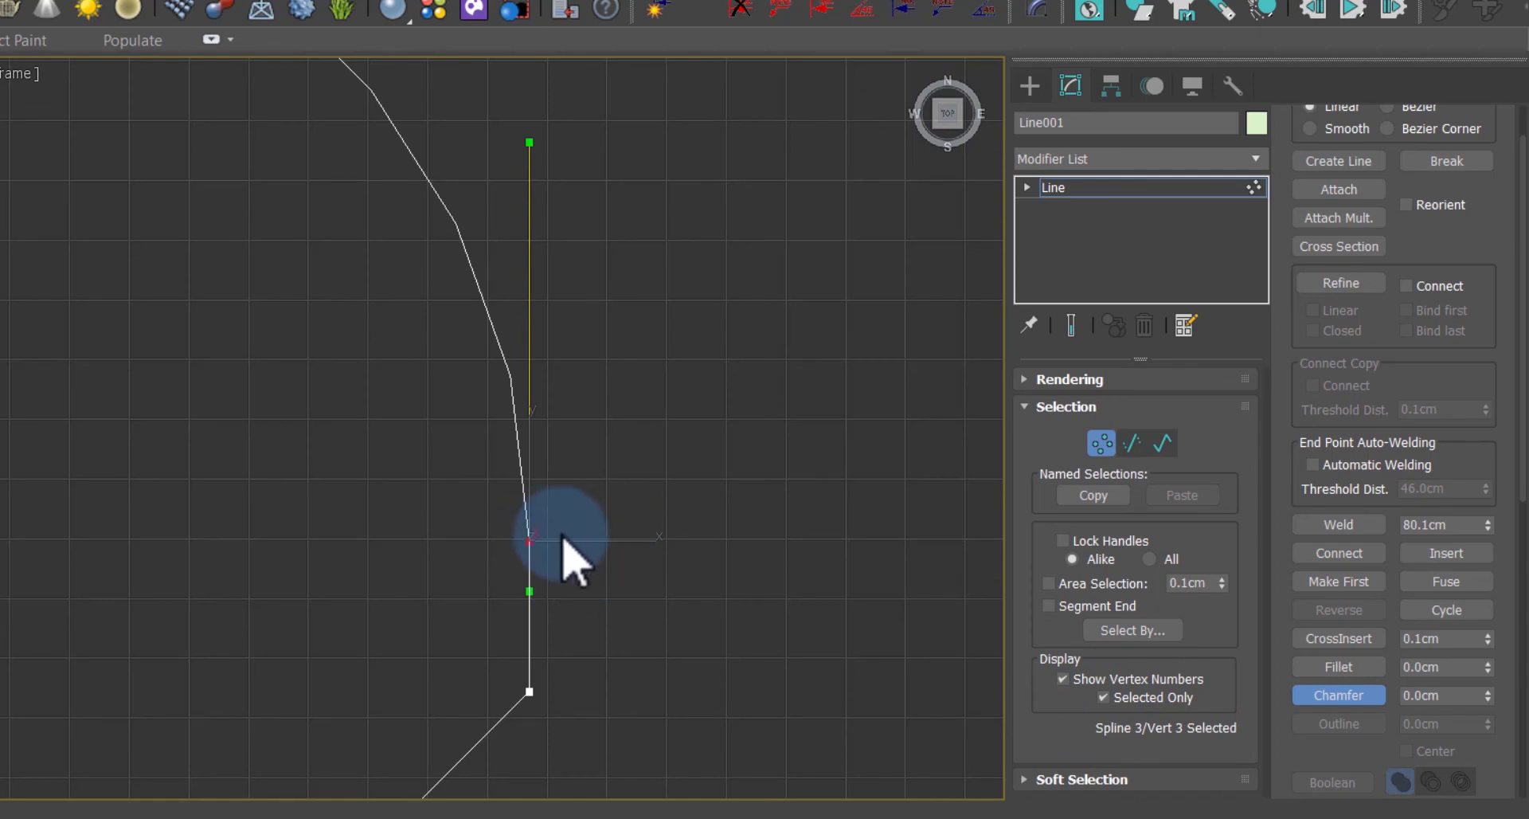
pyautogui.scroll(-4, 557, 521)
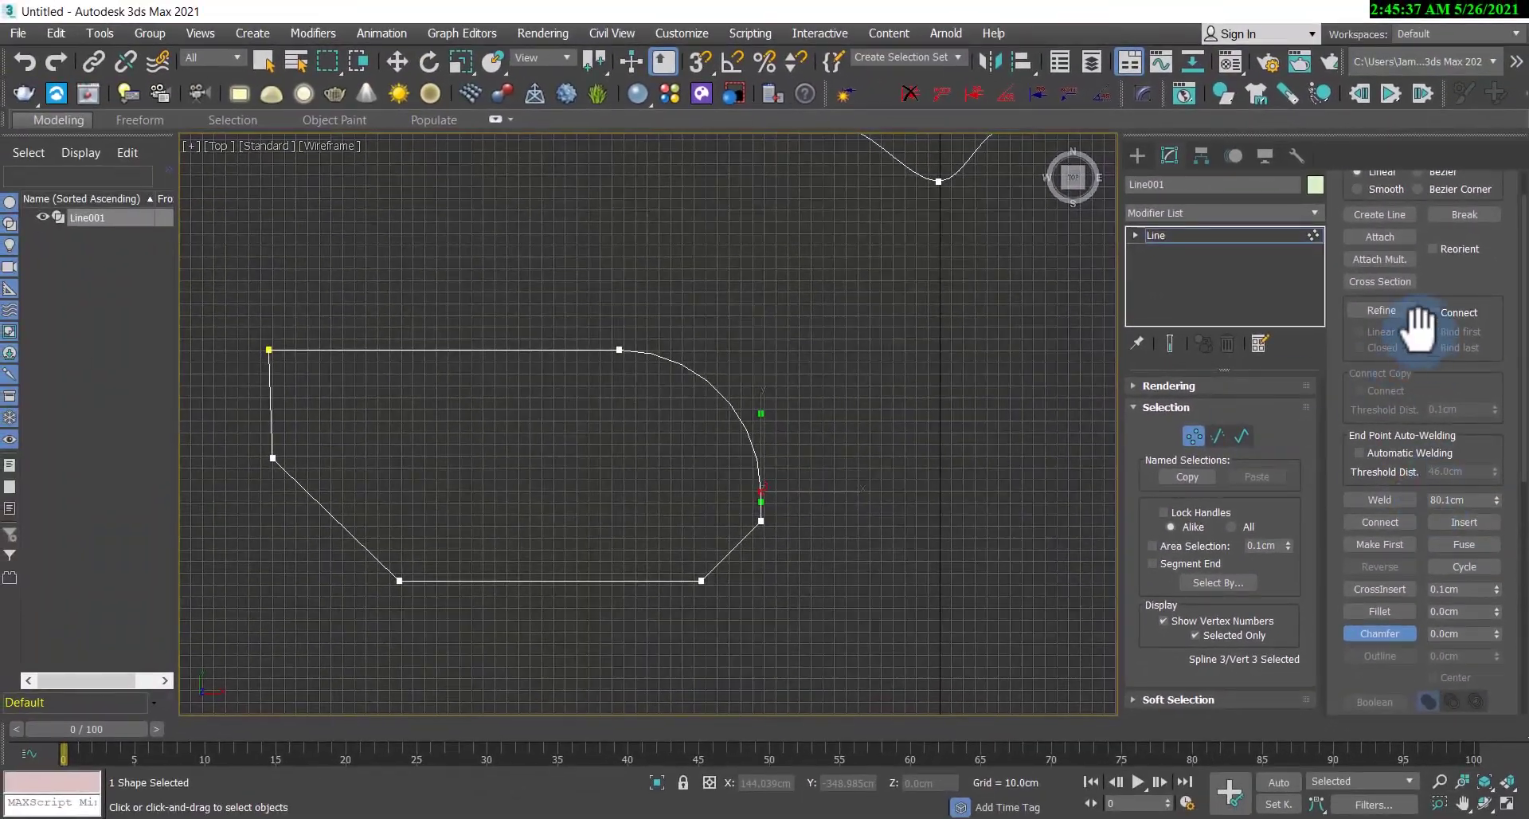
pyautogui.scroll(2, 1417, 326)
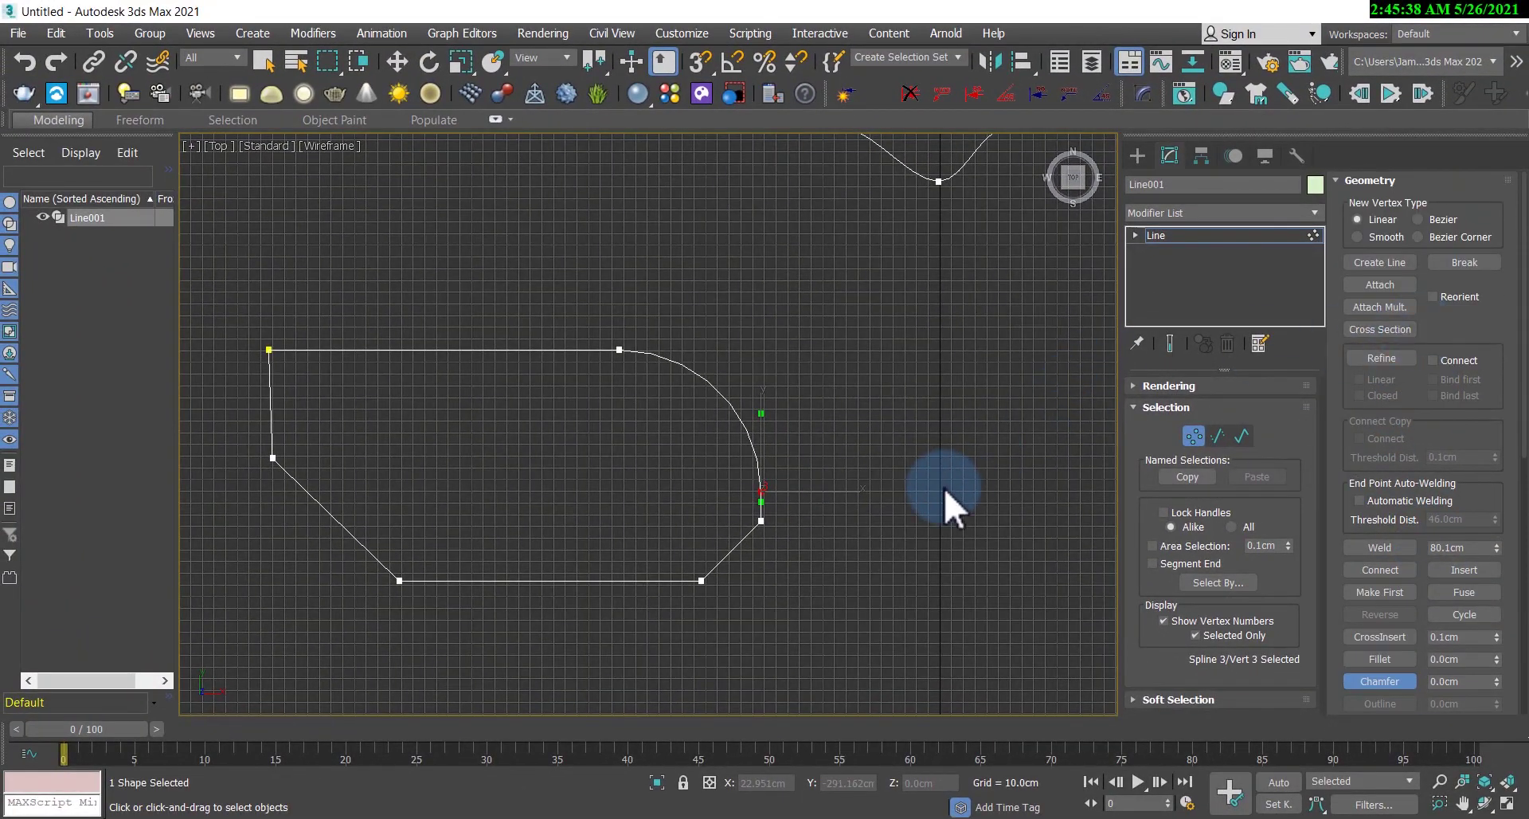